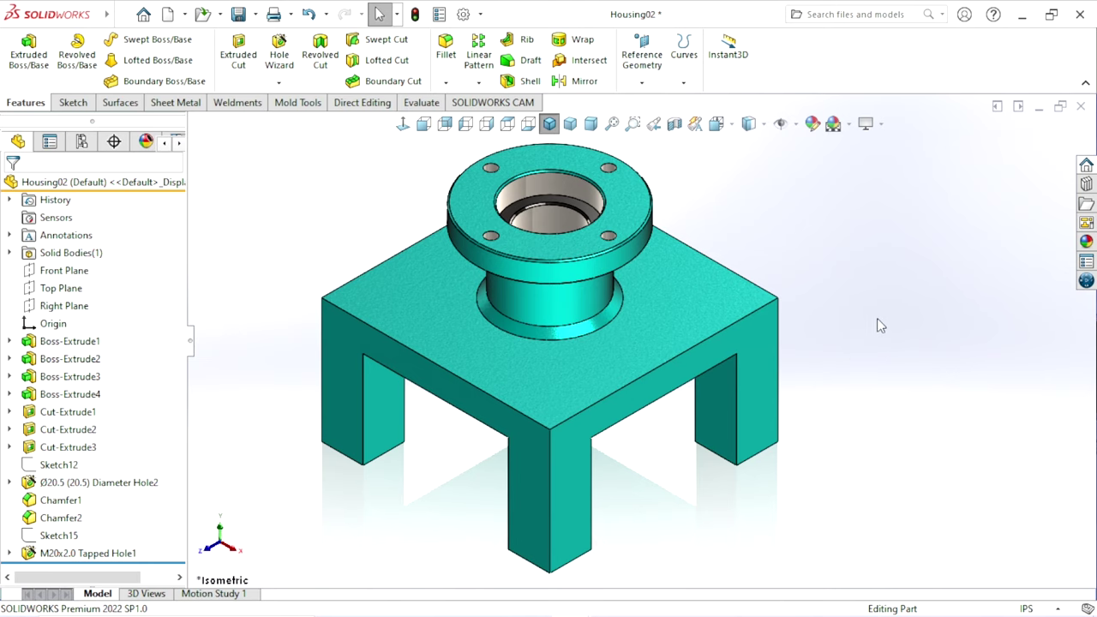
Step: Orbit the finished cyan Housing02 model to inspect its flange, top and underside
mouse_move(862, 377)
middle_down()
mouse_move(779, 380)
mouse_move(823, 377)
mouse_move(796, 442)
mouse_move(653, 320)
mouse_move(662, 387)
middle_up()
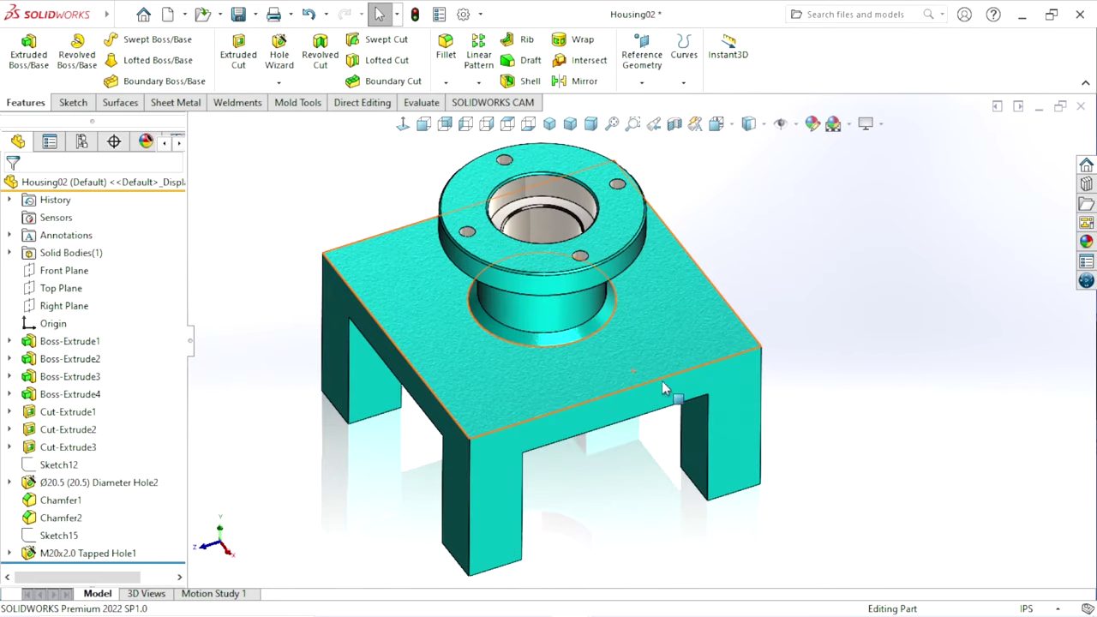
mouse_move(806, 417)
middle_down()
mouse_move(649, 331)
mouse_move(601, 288)
mouse_move(617, 448)
mouse_move(626, 269)
mouse_move(605, 396)
middle_up()
mouse_move(747, 403)
middle_down()
mouse_move(660, 360)
mouse_move(676, 451)
mouse_move(646, 355)
mouse_move(657, 378)
middle_up()
mouse_move(677, 416)
middle_down()
mouse_move(790, 338)
mouse_move(697, 418)
mouse_move(616, 327)
mouse_move(717, 385)
mouse_move(610, 335)
middle_up()
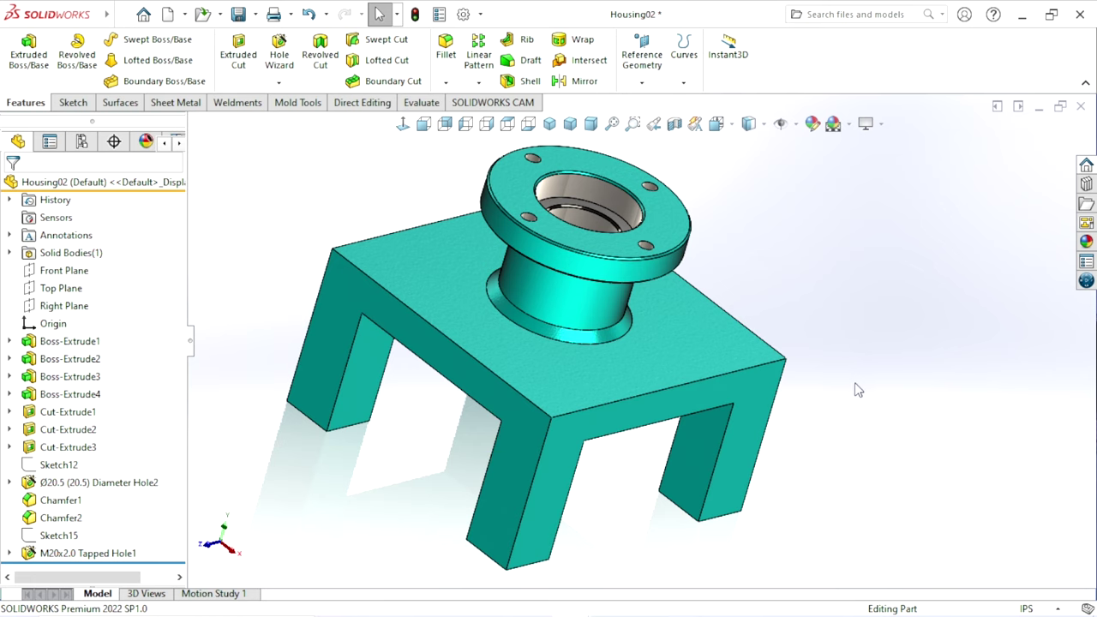
mouse_move(846, 411)
middle_down()
mouse_move(754, 417)
mouse_move(656, 317)
mouse_move(805, 405)
mouse_move(787, 418)
mouse_move(793, 434)
mouse_move(628, 380)
middle_up()
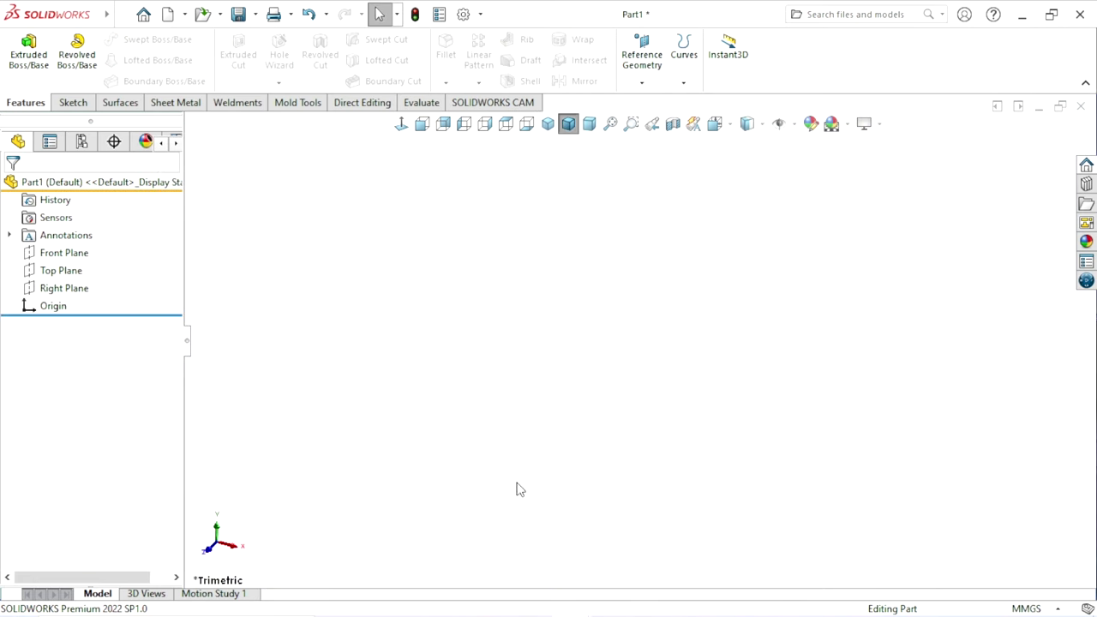
Step: Change Part1's document units from MMGS millimetres to IPS inch-pound-second
click(76, 275)
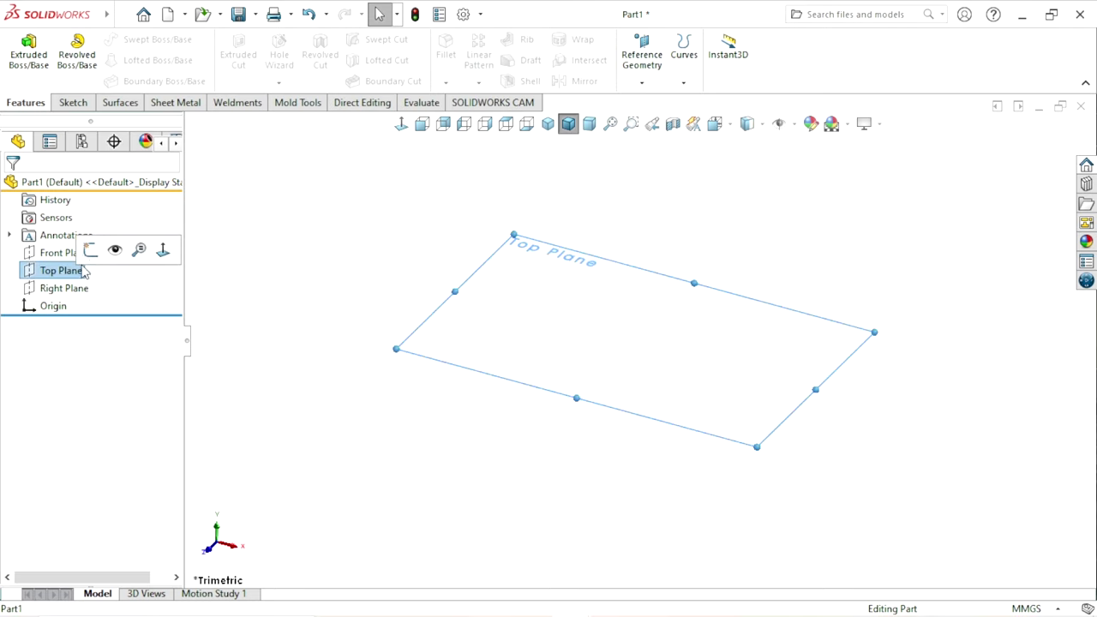
click(86, 247)
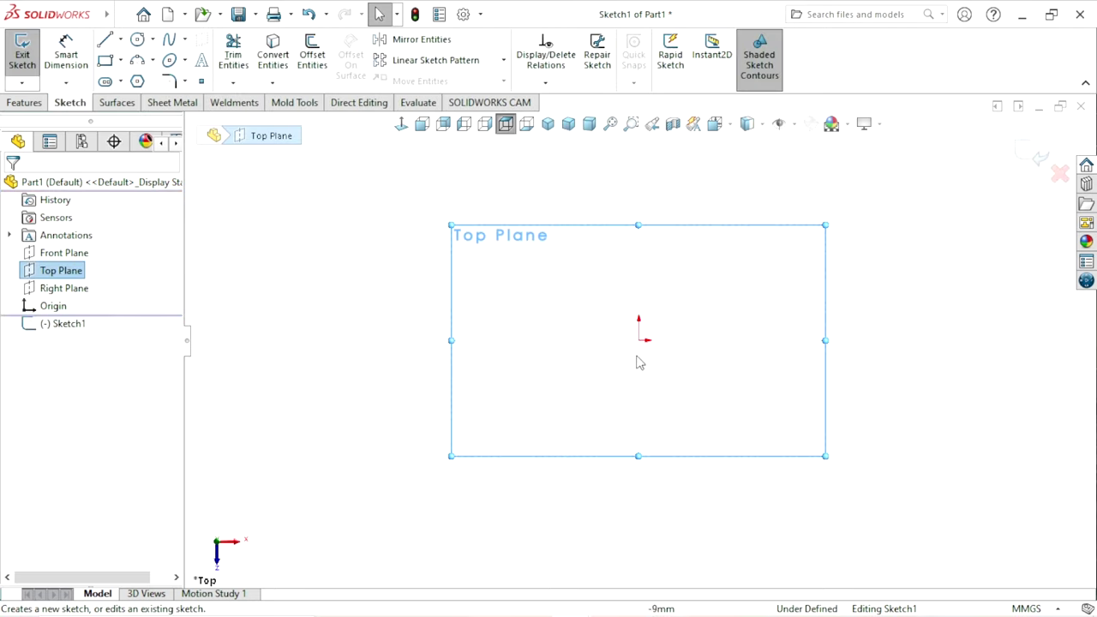
click(1028, 608)
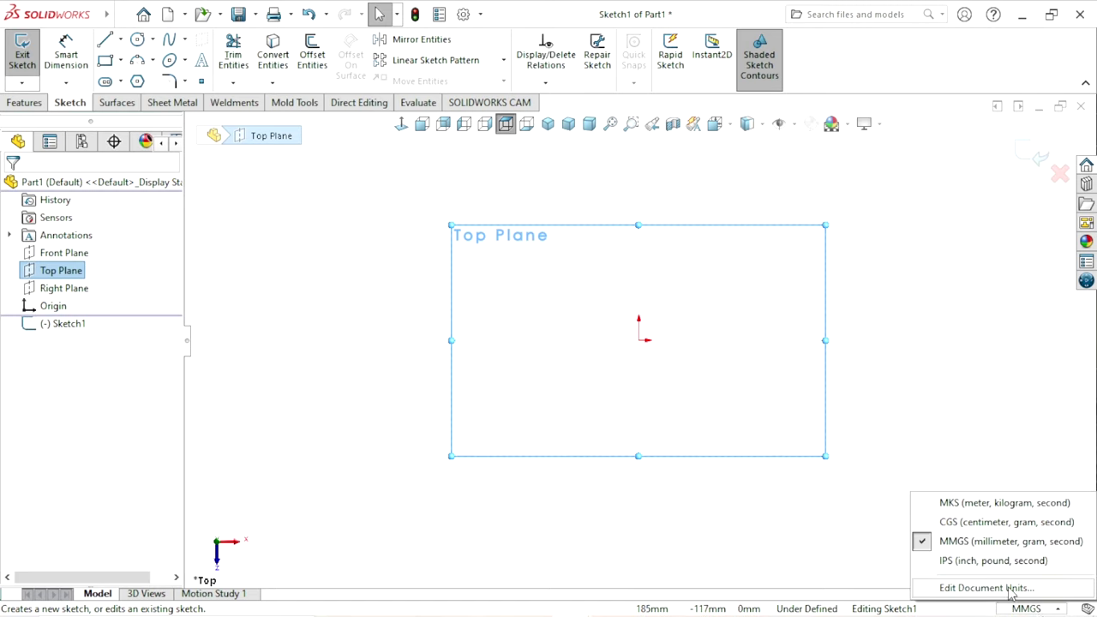
click(949, 590)
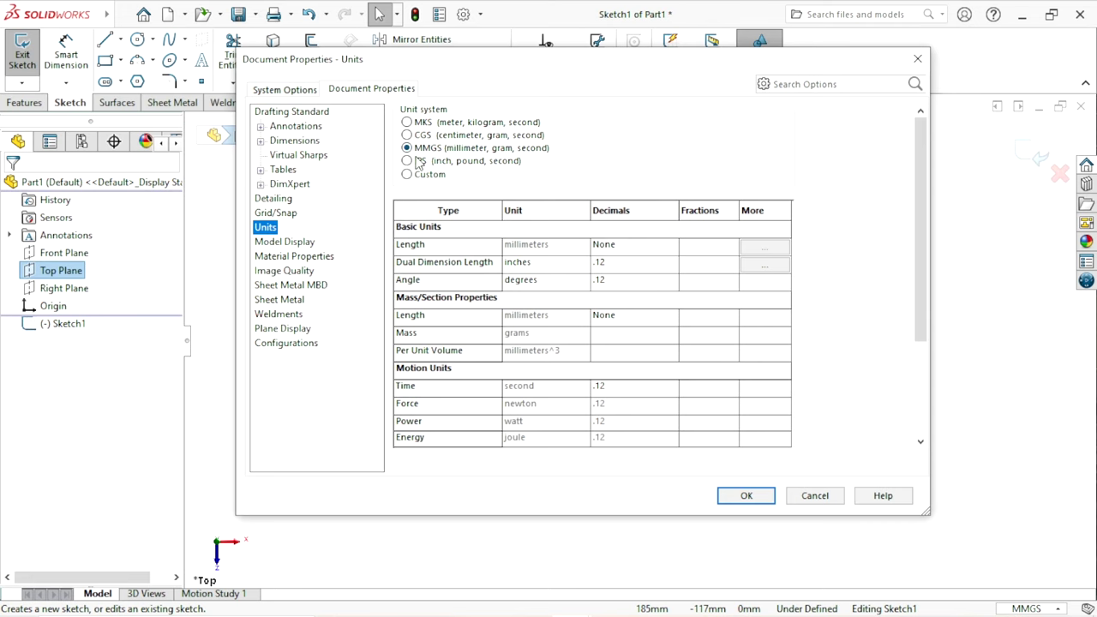
click(407, 162)
click(702, 245)
text(16)
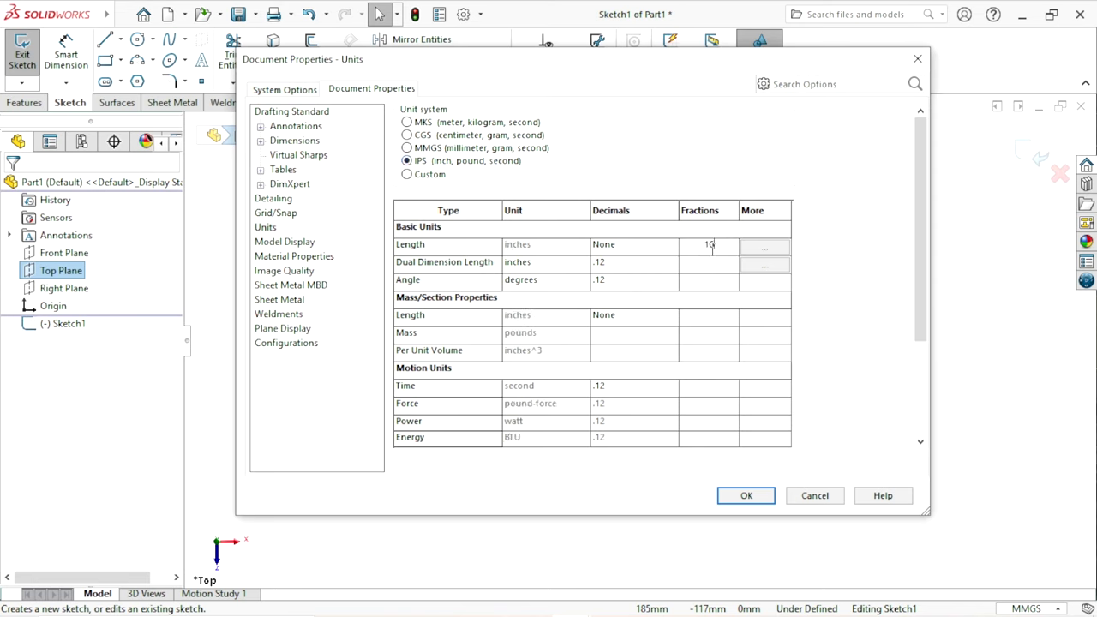
click(745, 499)
click(744, 502)
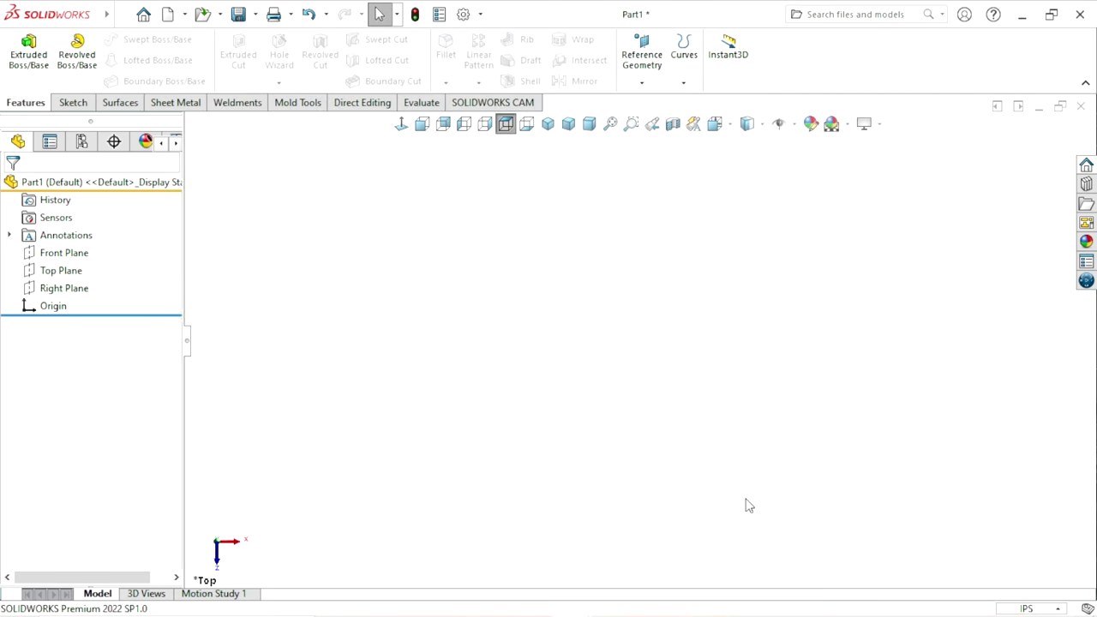
Step: Sketch a centre rectangle on the Top Plane anchored at the origin
click(86, 271)
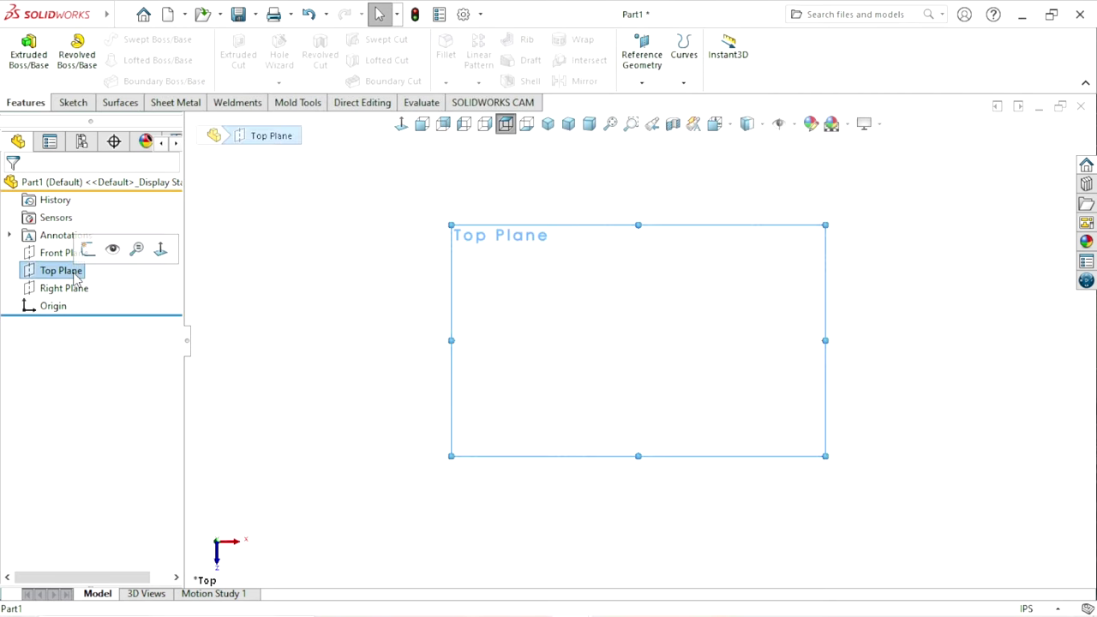
click(86, 248)
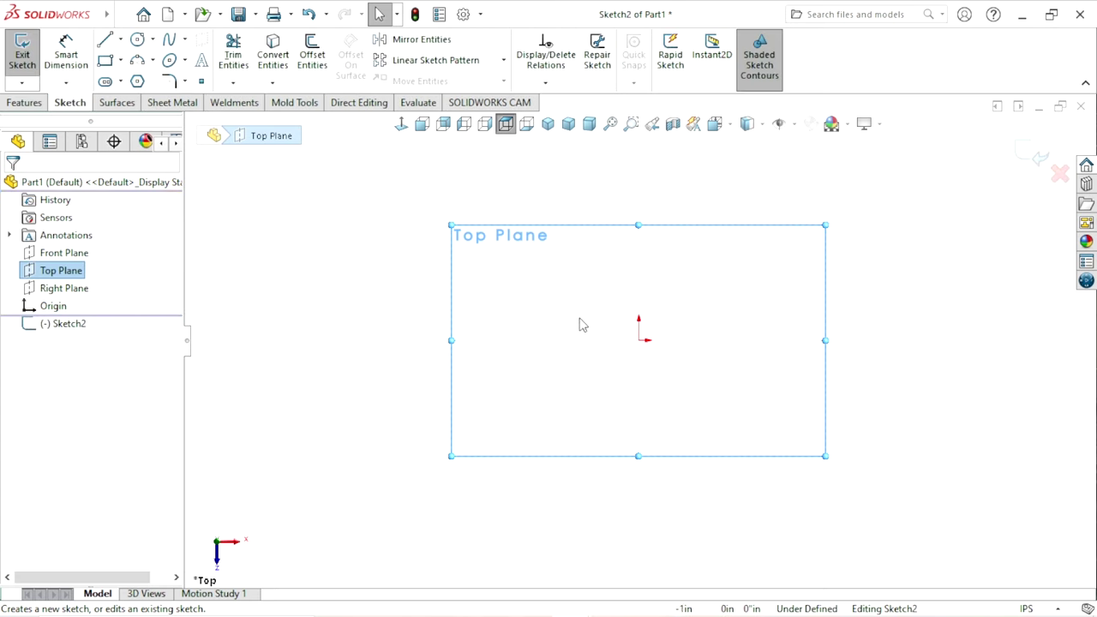
click(120, 62)
click(154, 97)
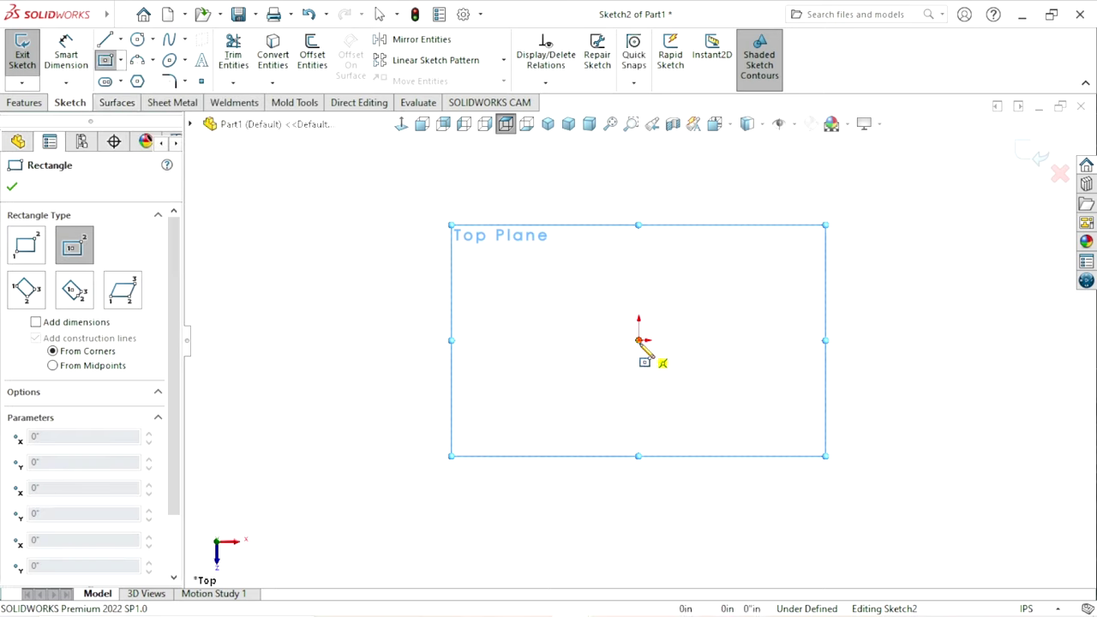
click(638, 340)
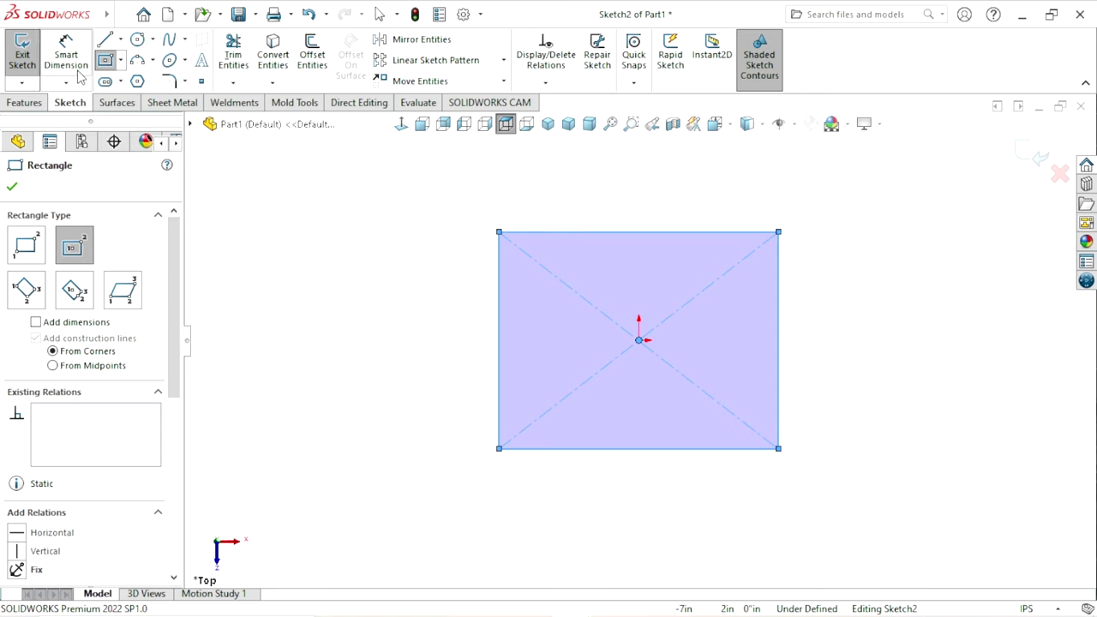
key(Escape)
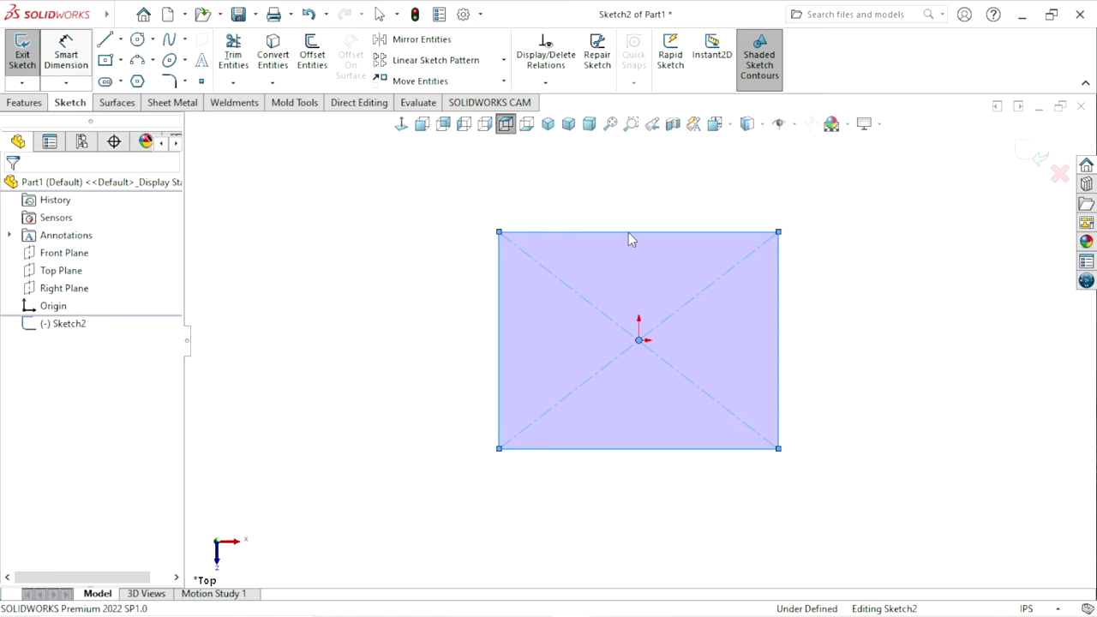
Step: Dimension the rectangle's top edge to 16.5 inches
key(Escape)
key(d)
click(632, 205)
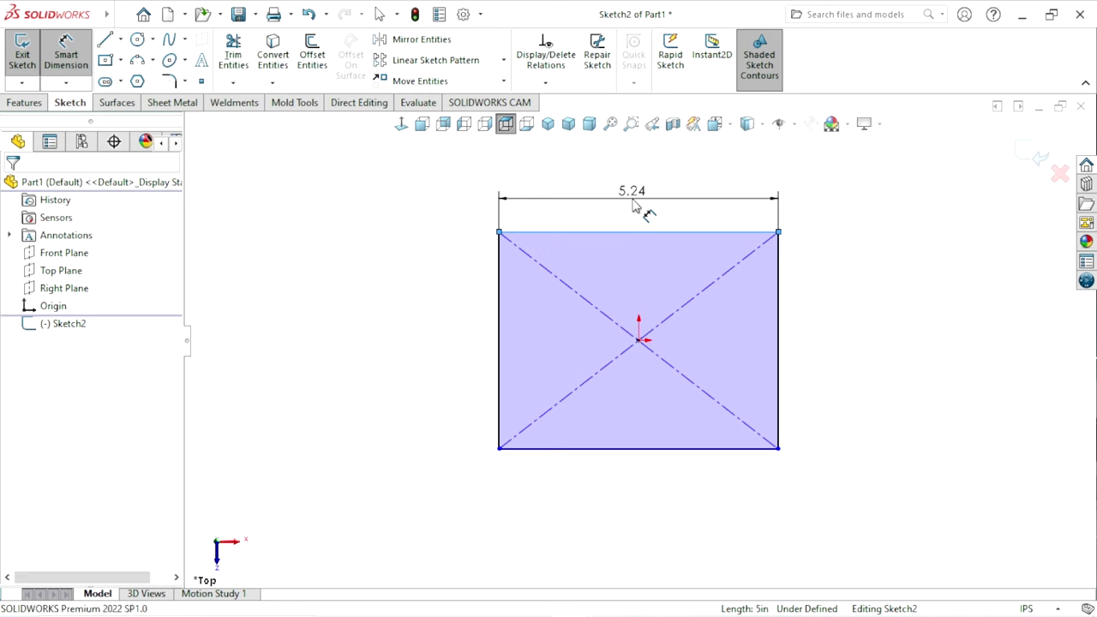
click(633, 206)
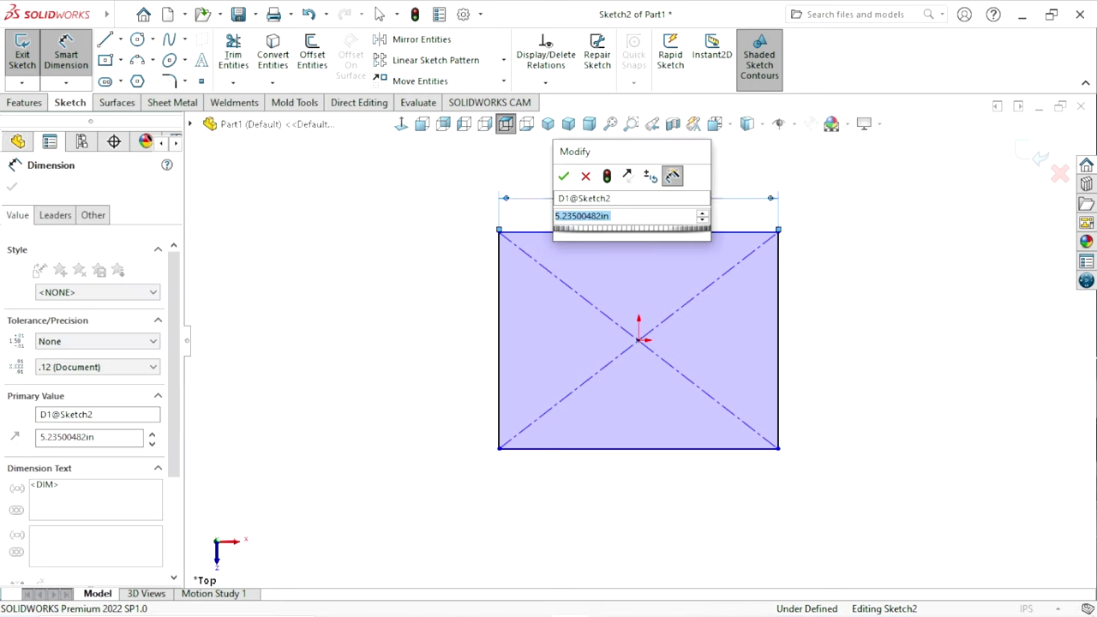
text(16.5)
key(Return)
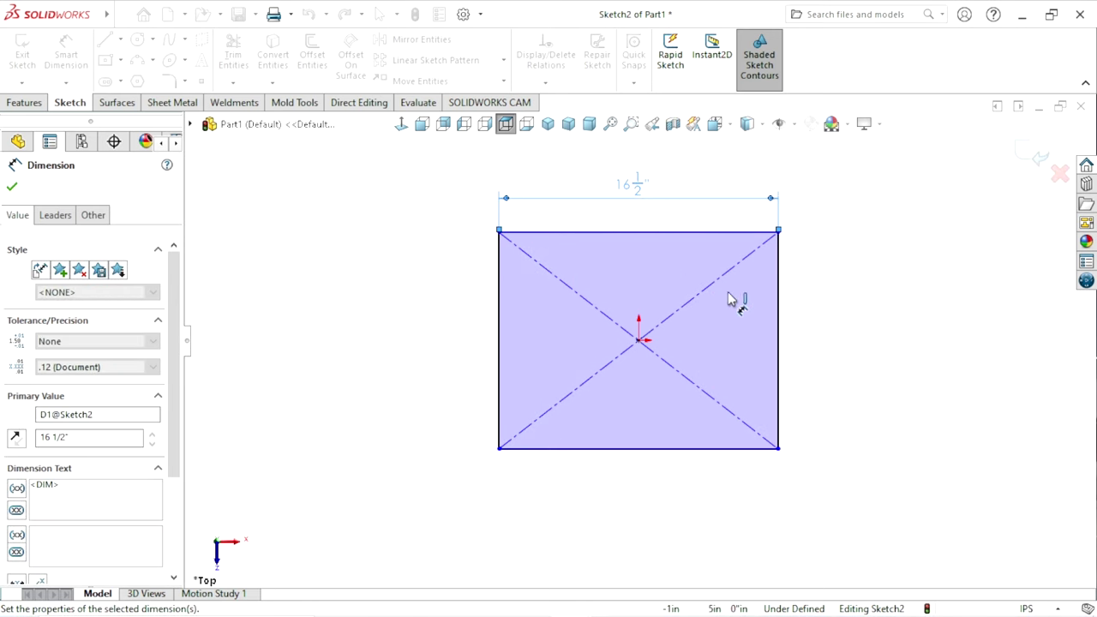
click(814, 340)
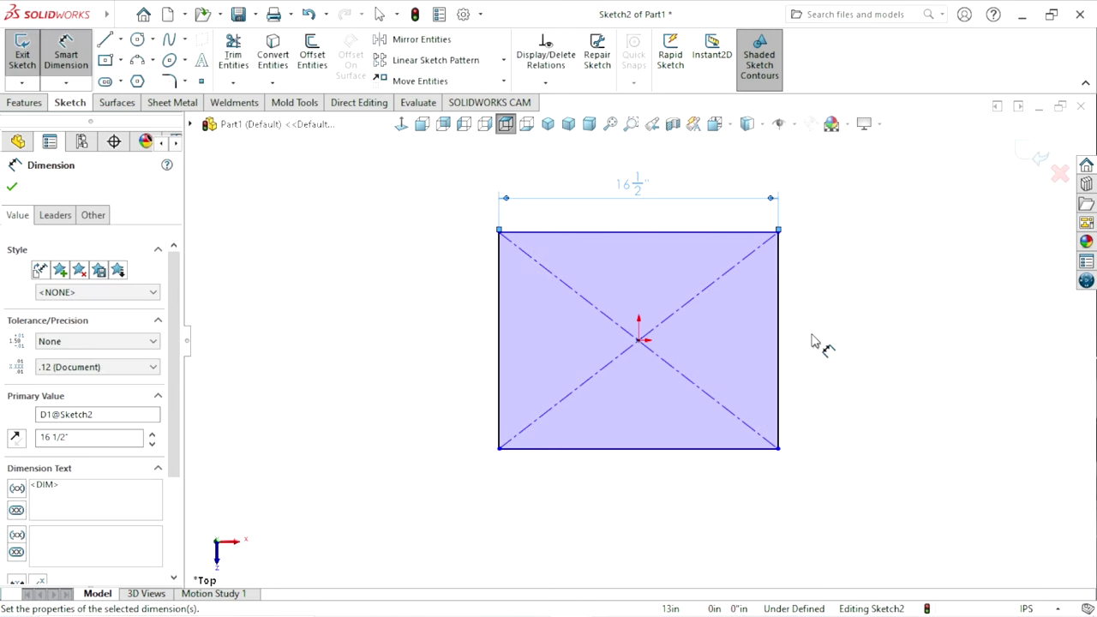
key(Escape)
Step: Make the top and left edges Equal so the rectangle becomes a square
click(533, 236)
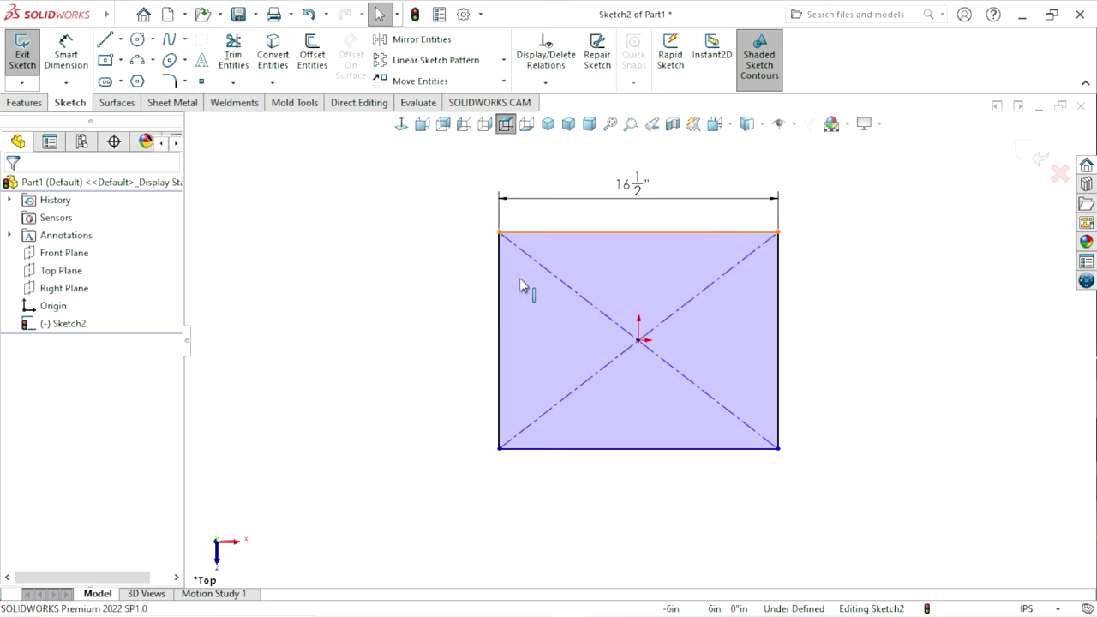
click(500, 317)
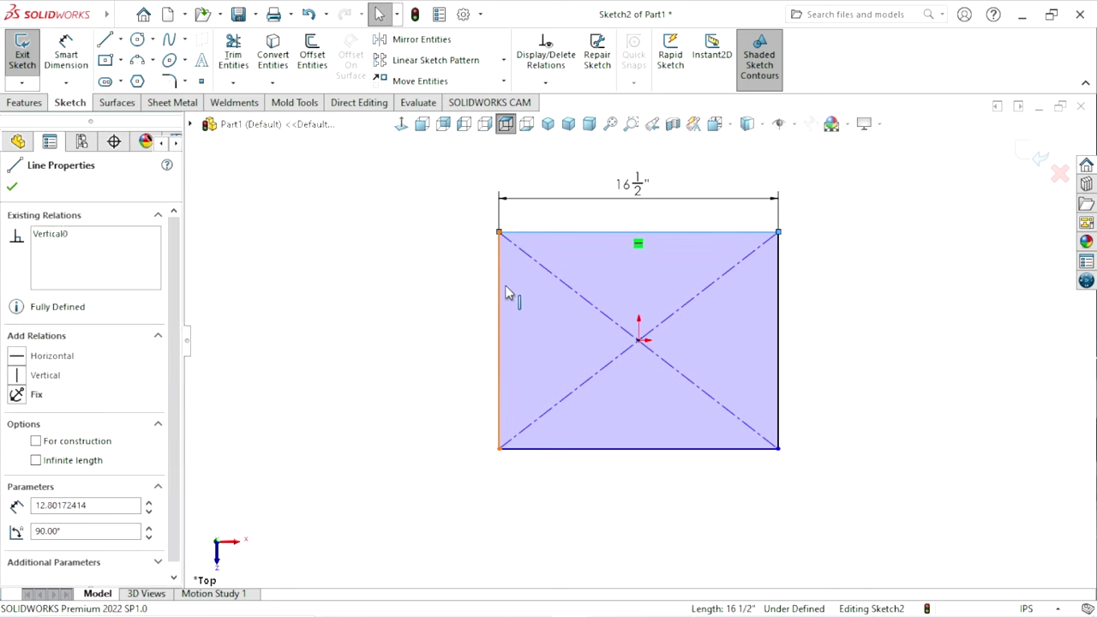
ctrl+click(566, 233)
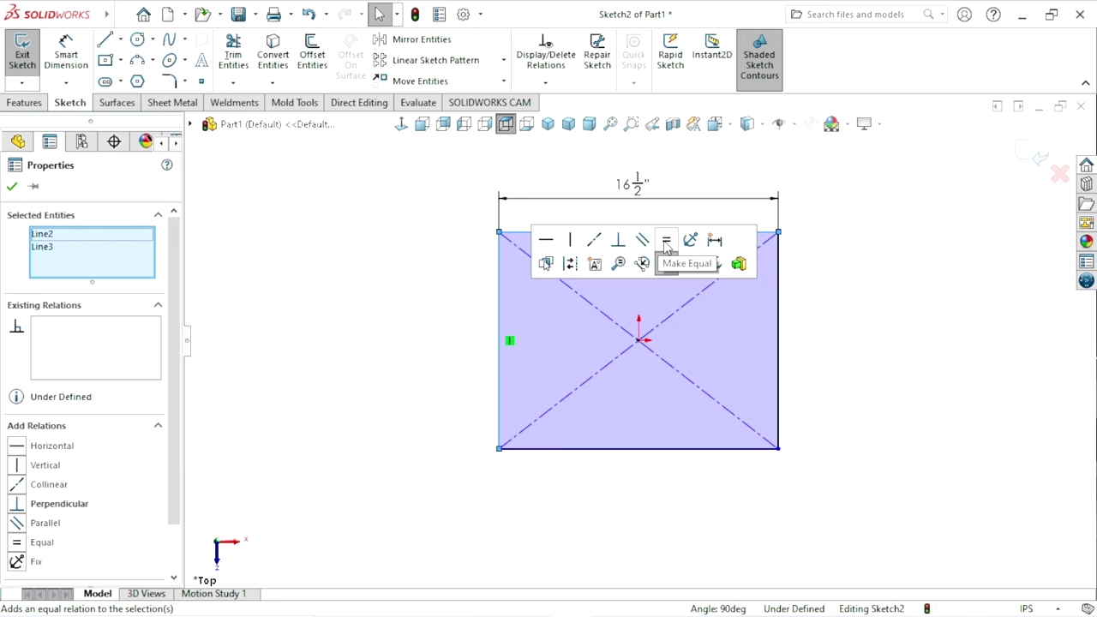
click(879, 357)
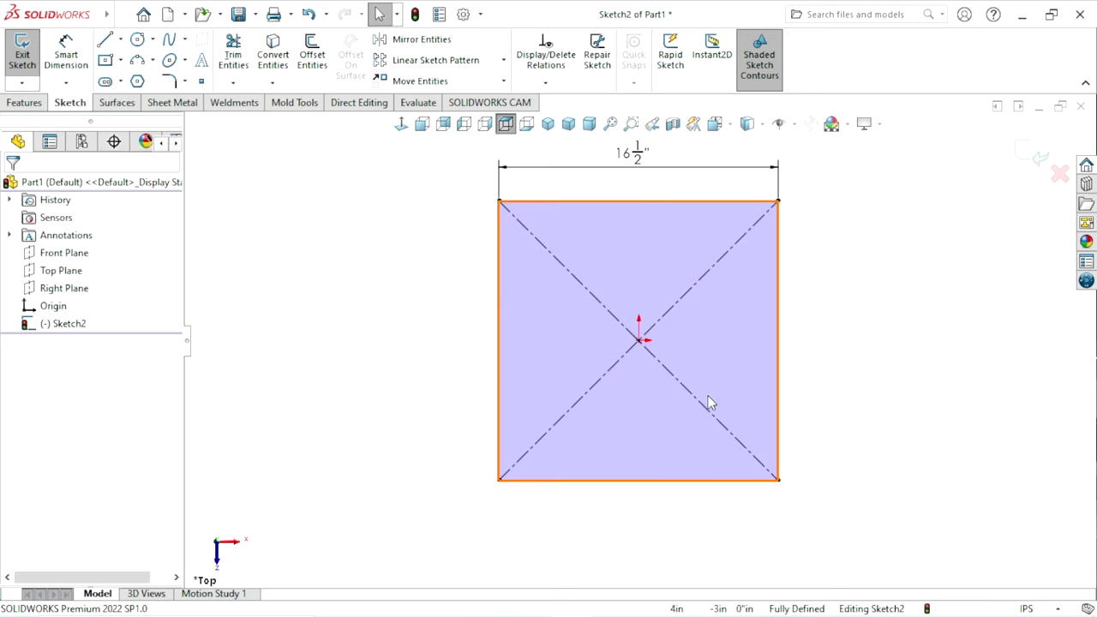
scroll(655, 251, down, 1)
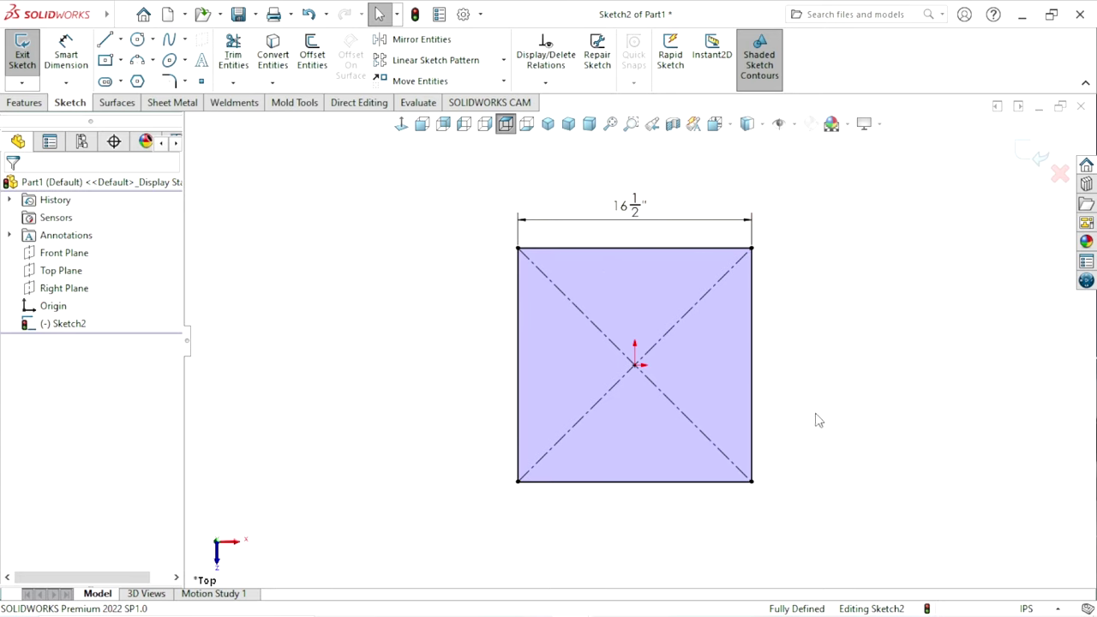
Step: Extrude the square sketch 2 inches blind into the Boss-Extrude1 base plate
click(35, 104)
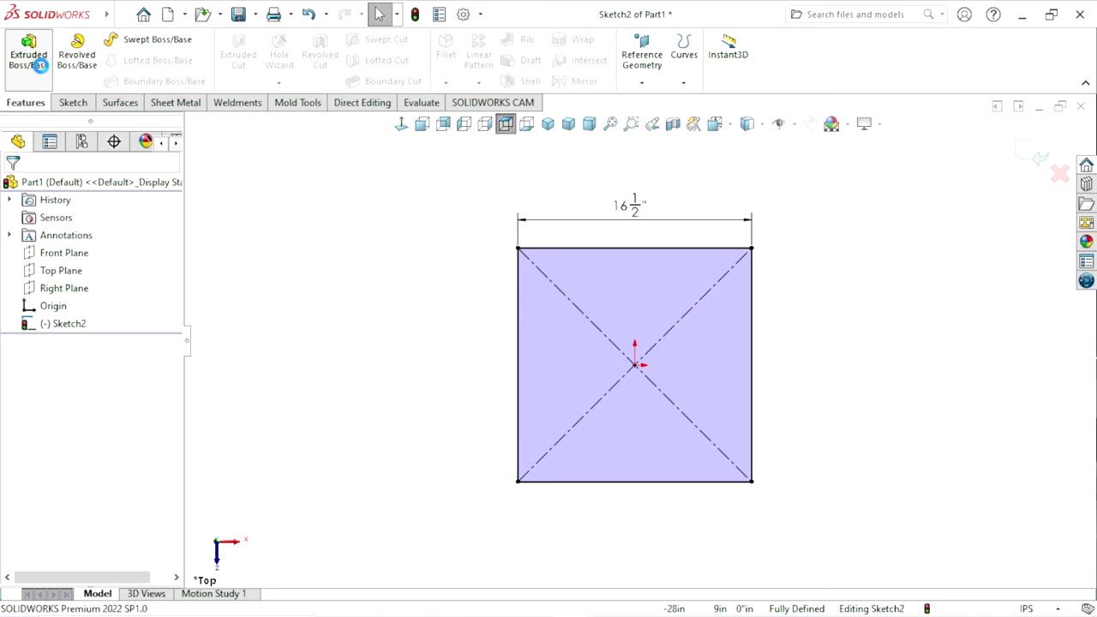
click(39, 66)
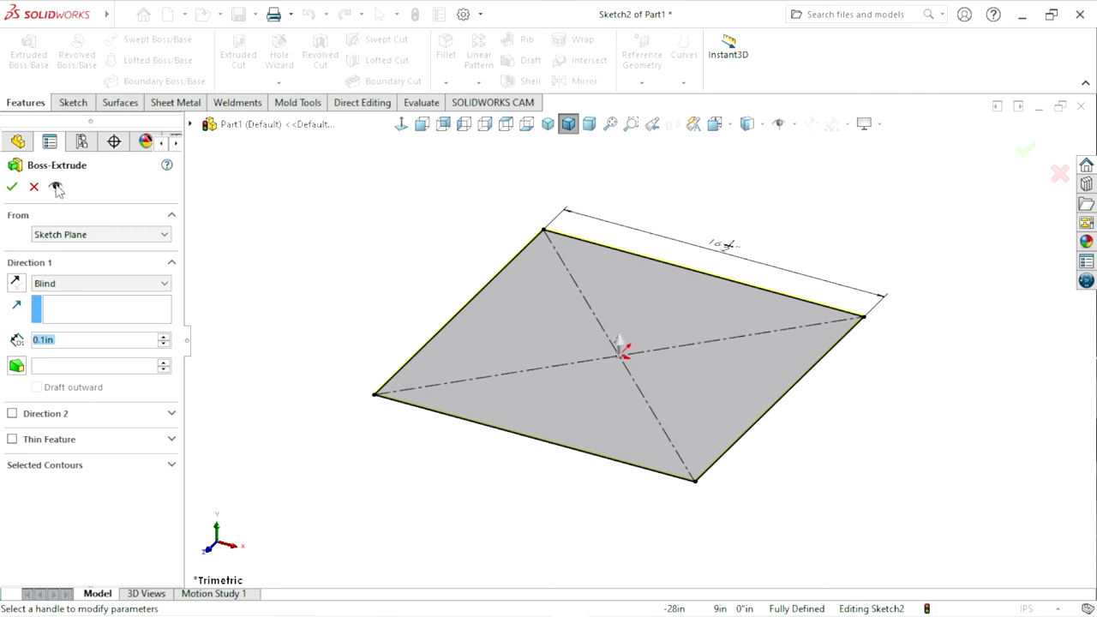
click(98, 287)
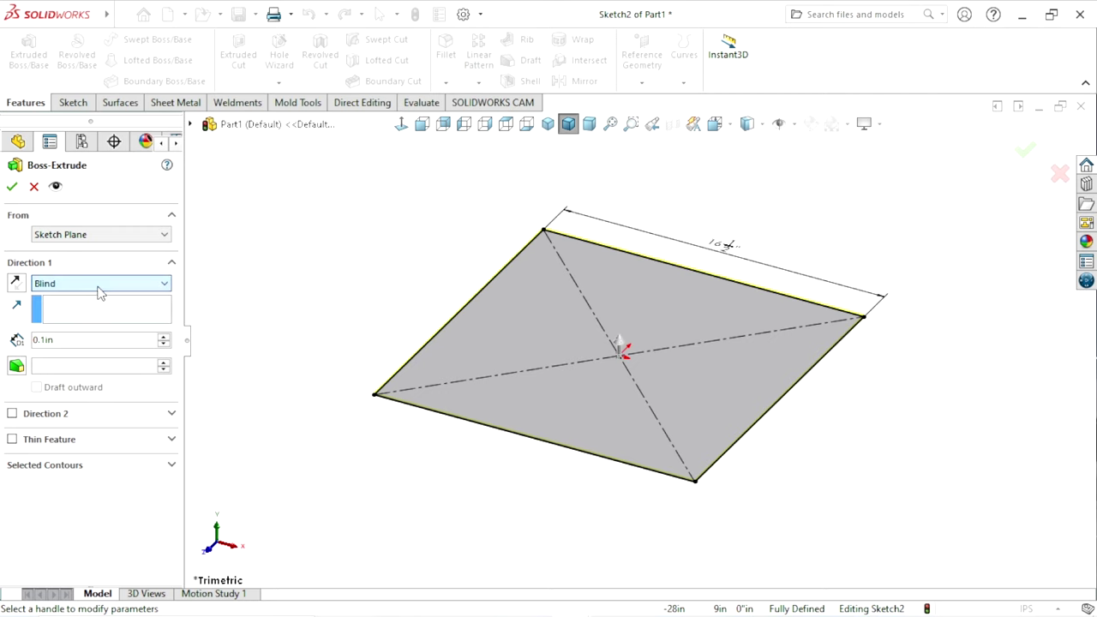
click(81, 341)
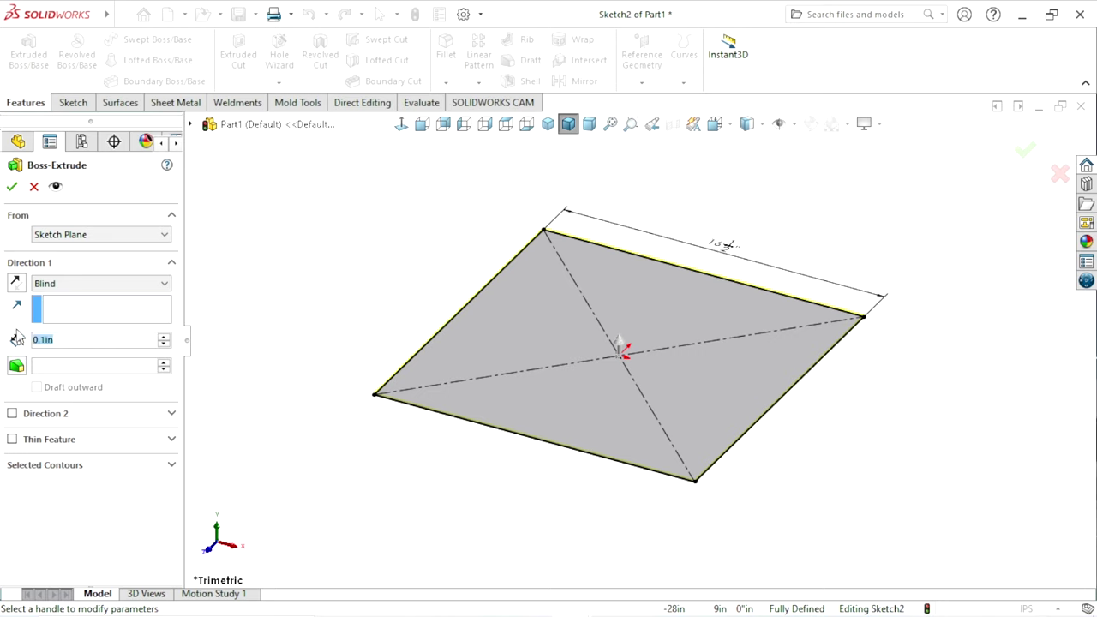
text(2)
key(Return)
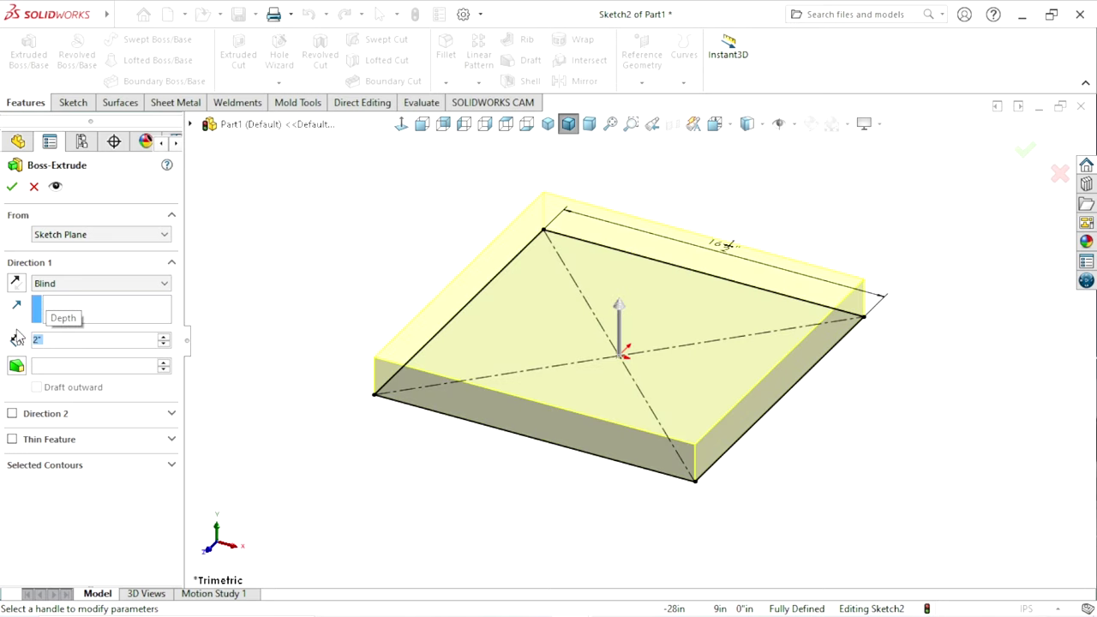
click(12, 186)
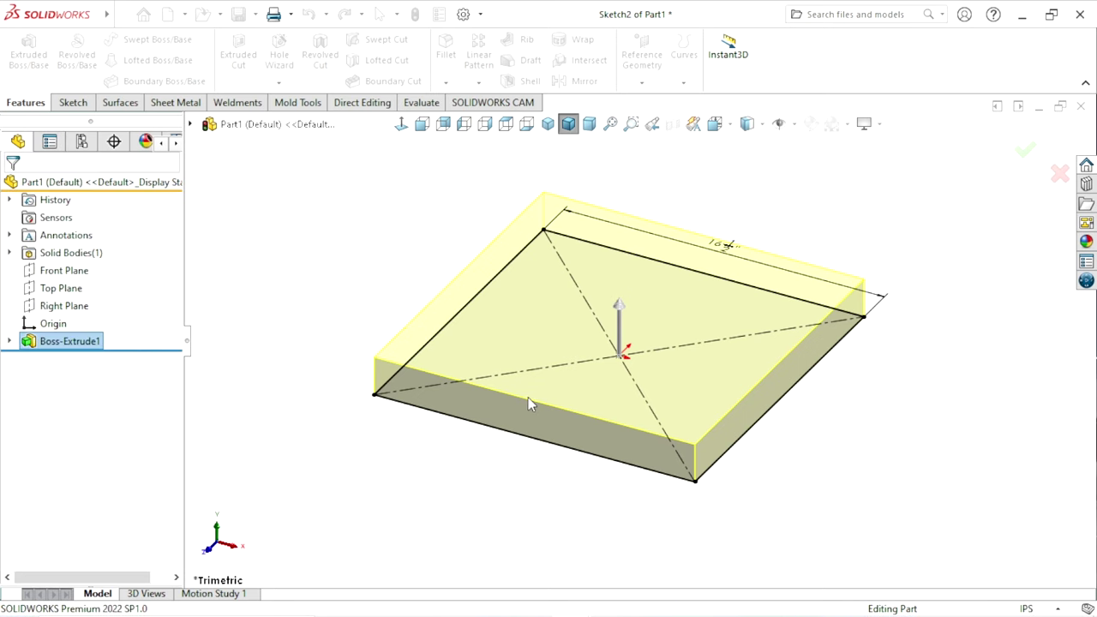
scroll(662, 332, up, 2)
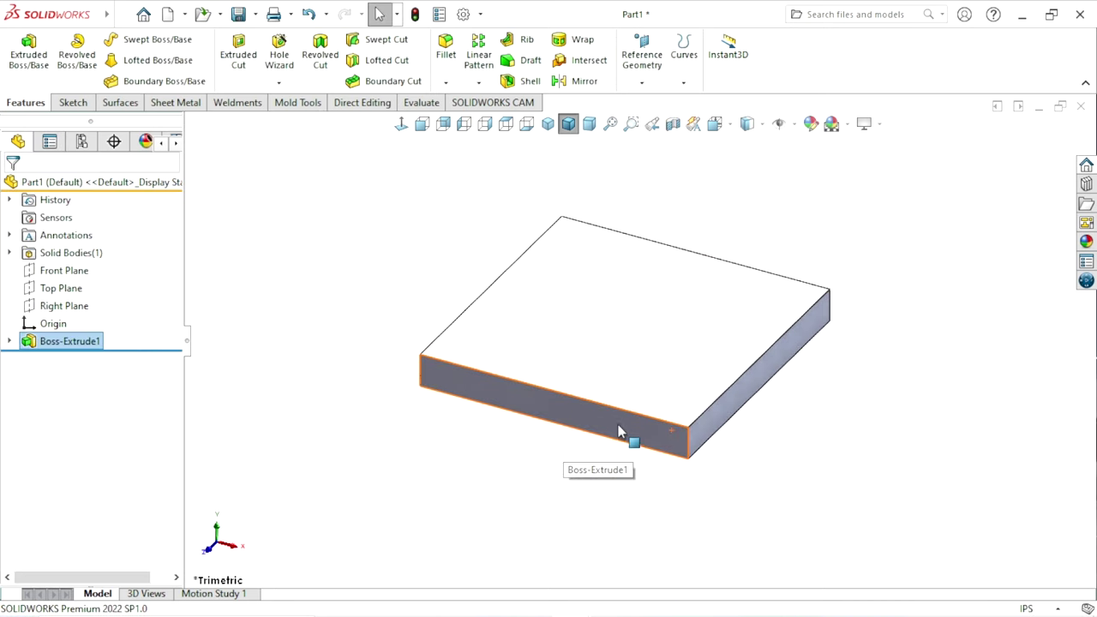
Step: Sketch a corner rectangle at the top-left corner of the base's underside
middle_drag(626, 429, 650, 342)
click(649, 343)
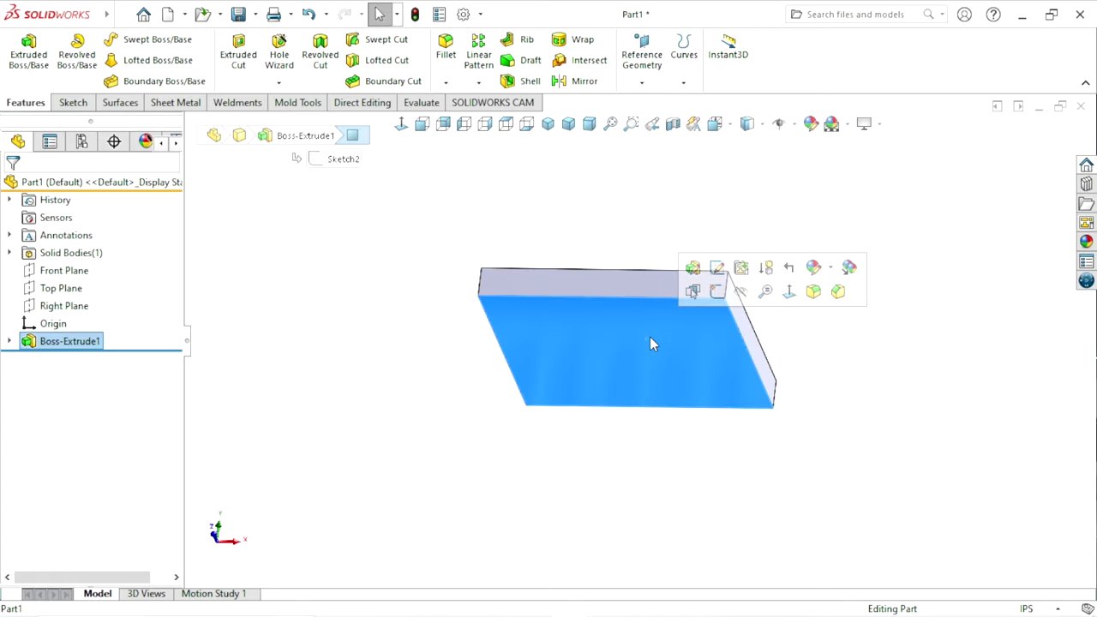
click(705, 293)
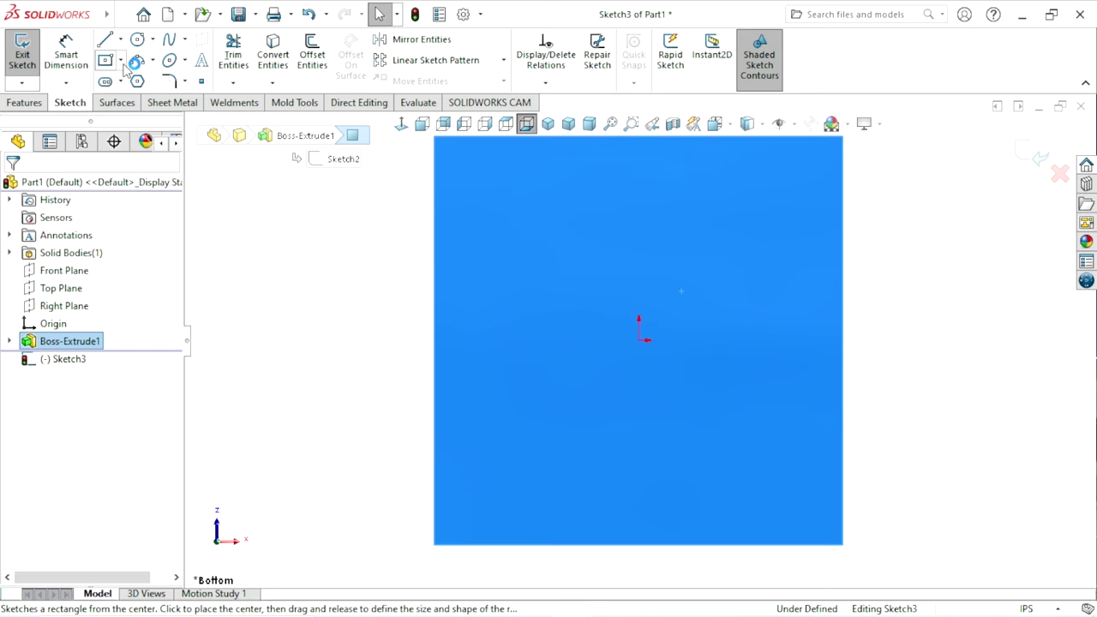
click(121, 60)
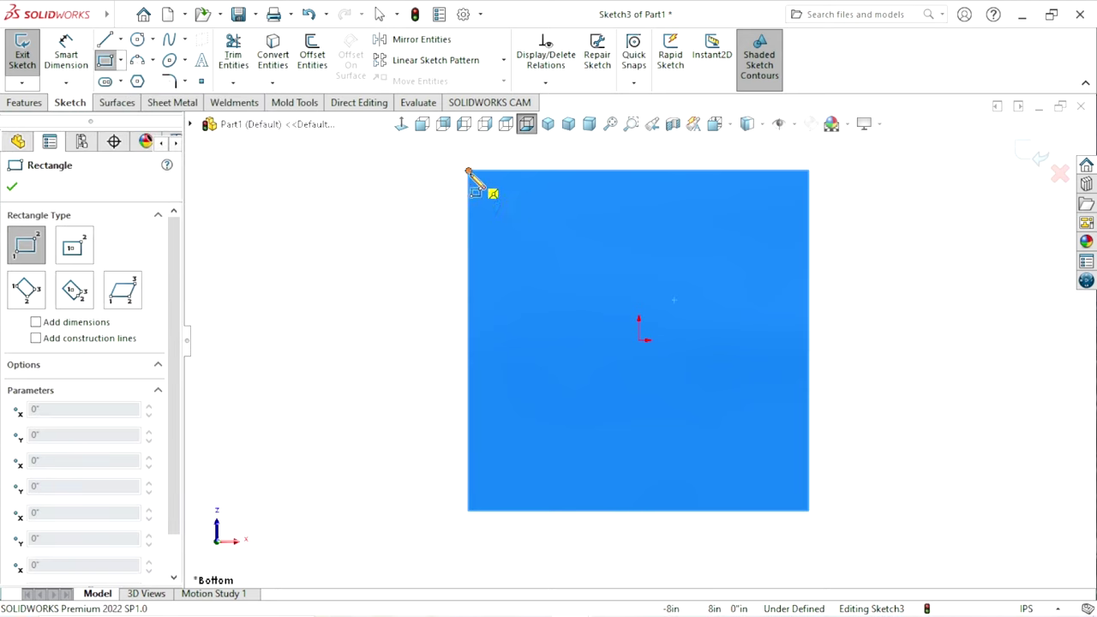
click(468, 170)
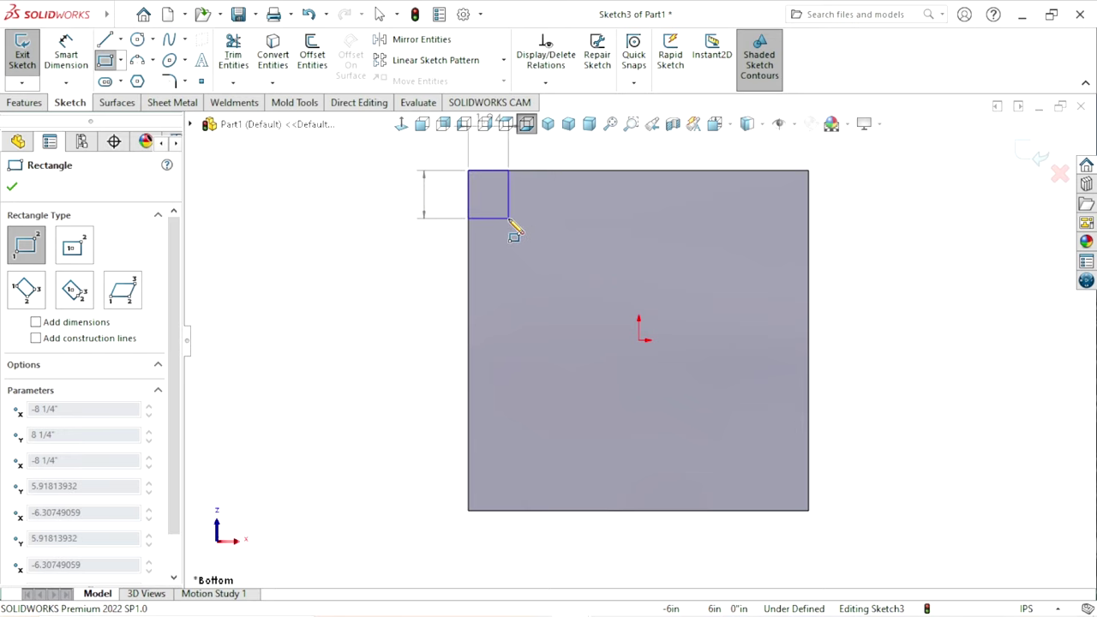
click(509, 218)
right_click(370, 255)
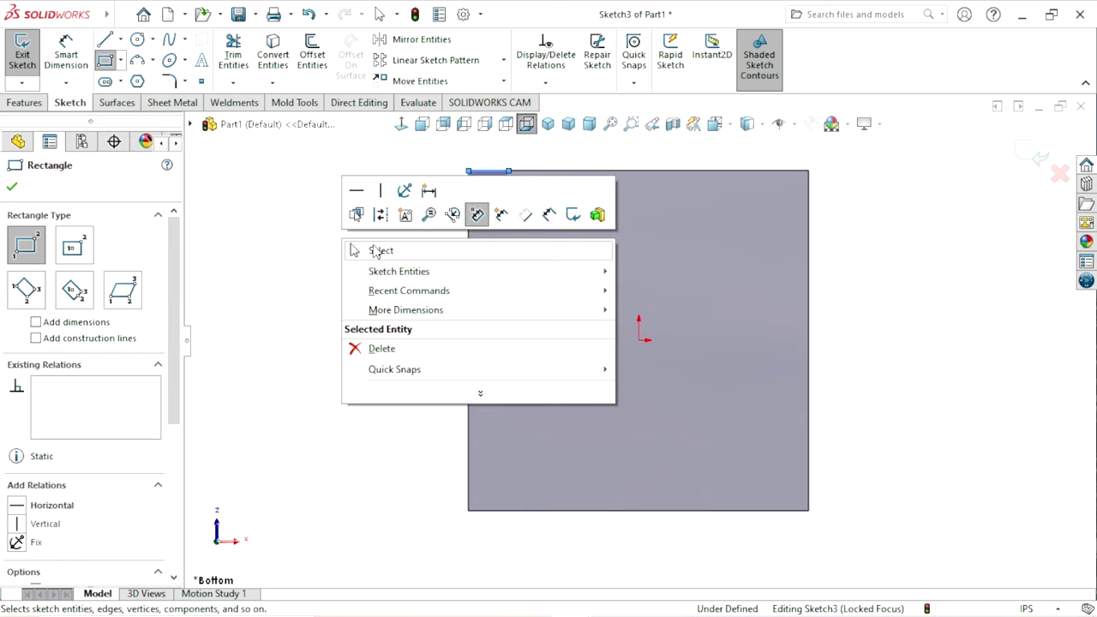
click(375, 247)
Step: Draw centerlines from the top edge midpoint to the origin and on to the left edge
scroll(686, 341, down, 1)
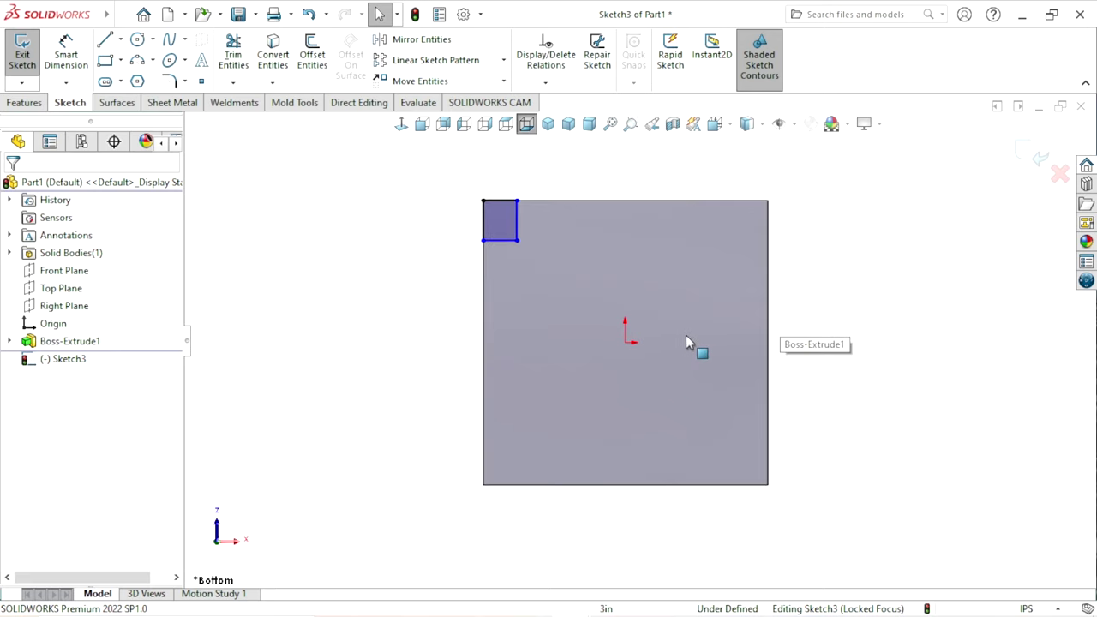
scroll(746, 363, down, 1)
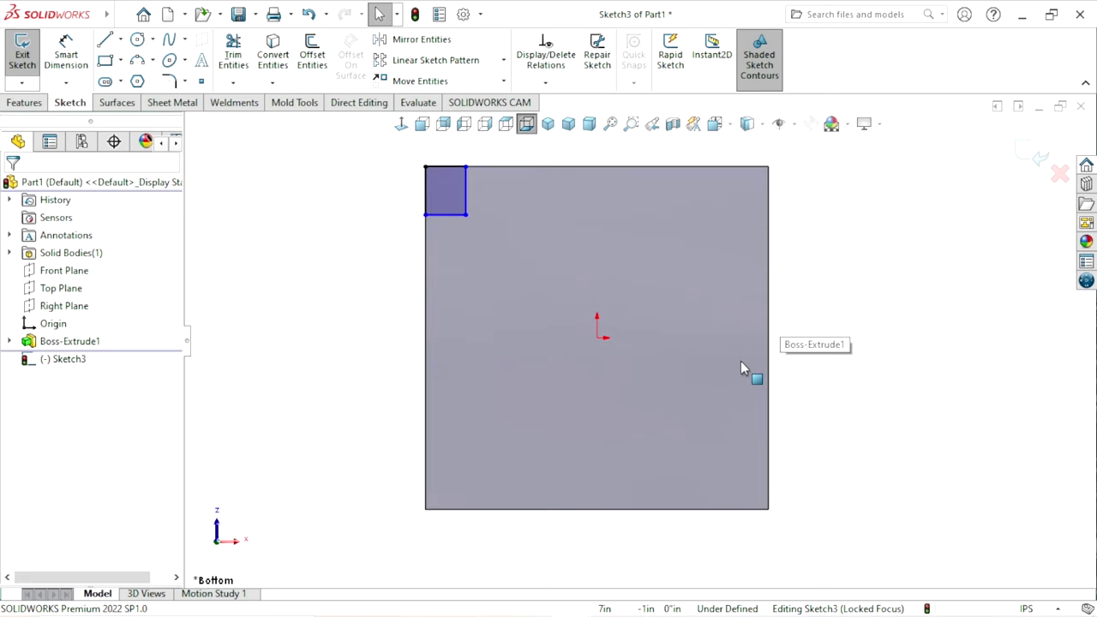
click(120, 40)
click(128, 78)
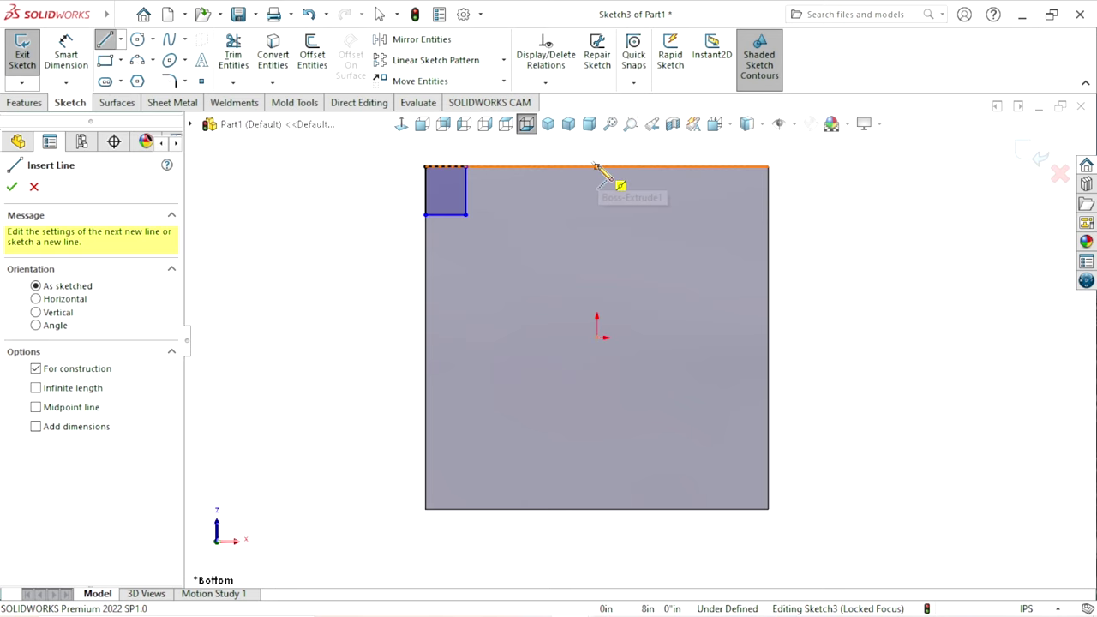
click(596, 166)
click(597, 337)
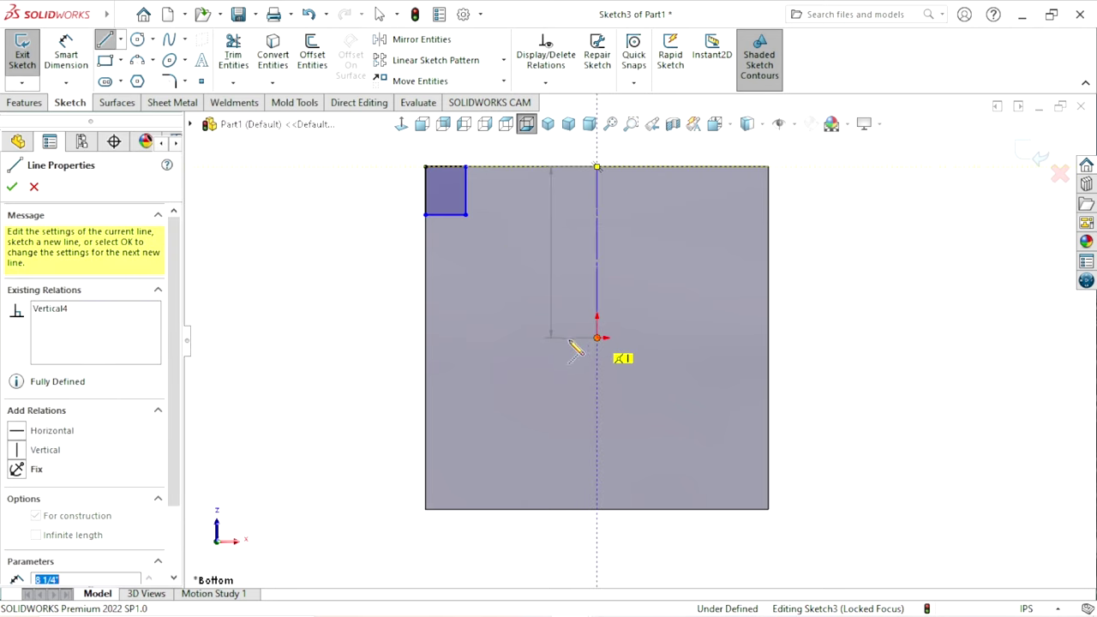
click(426, 337)
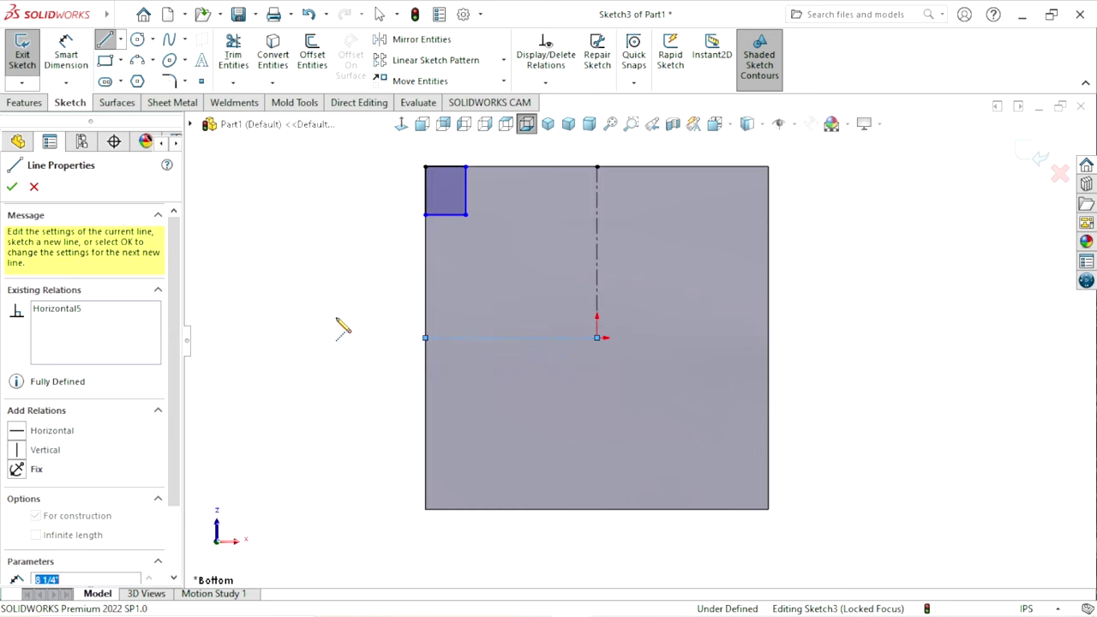
right_click(347, 329)
click(416, 351)
key(Escape)
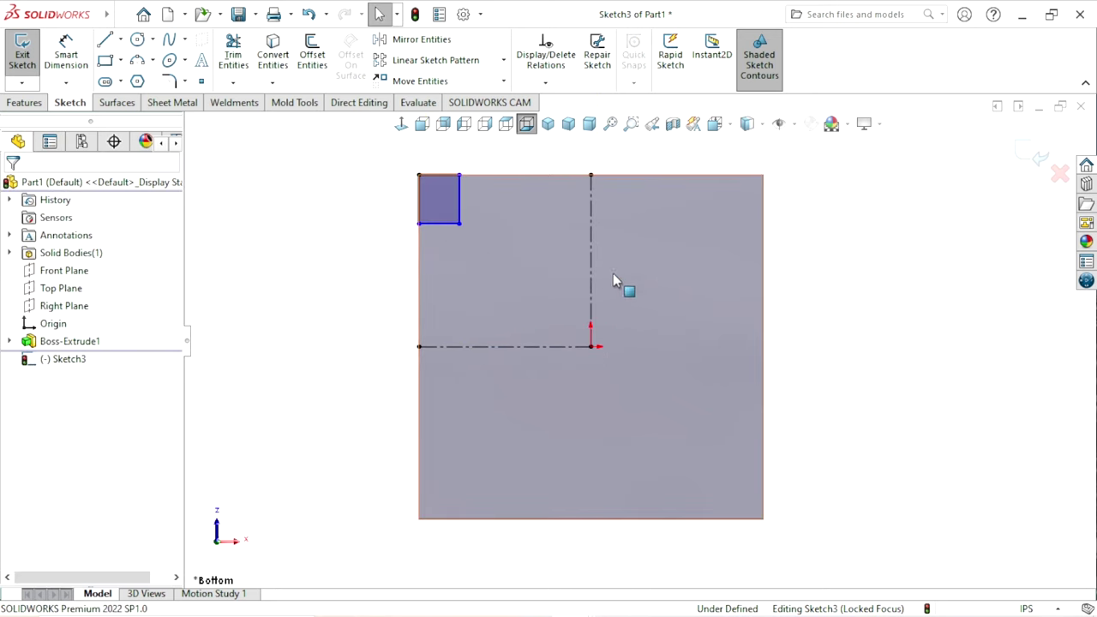
Step: Dimension the corner square's width and height to 3 inches
click(81, 61)
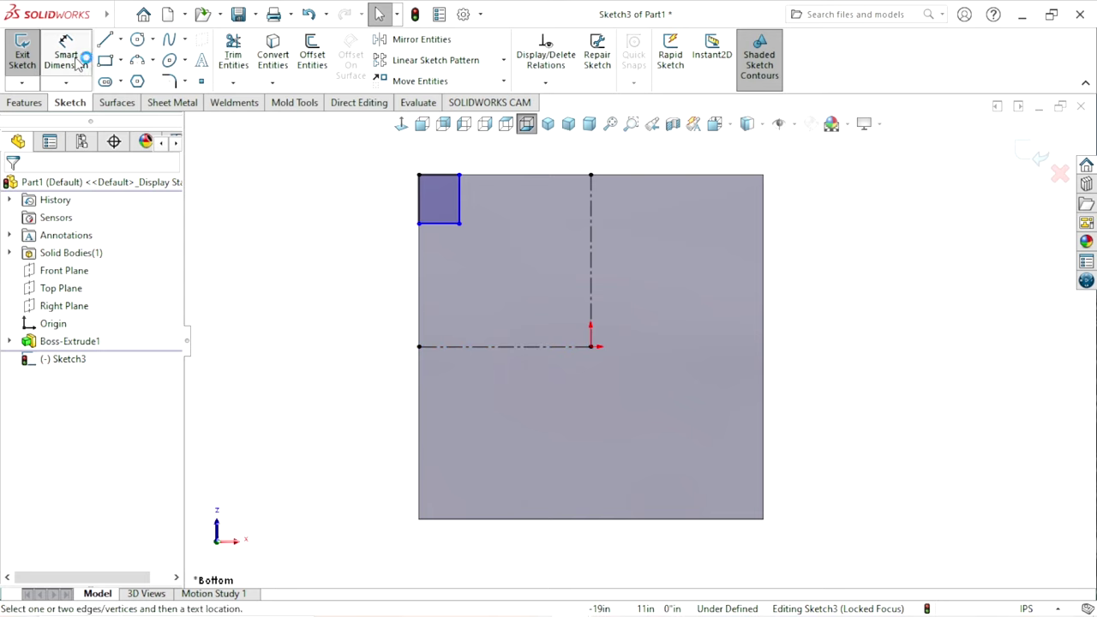
click(442, 175)
click(437, 162)
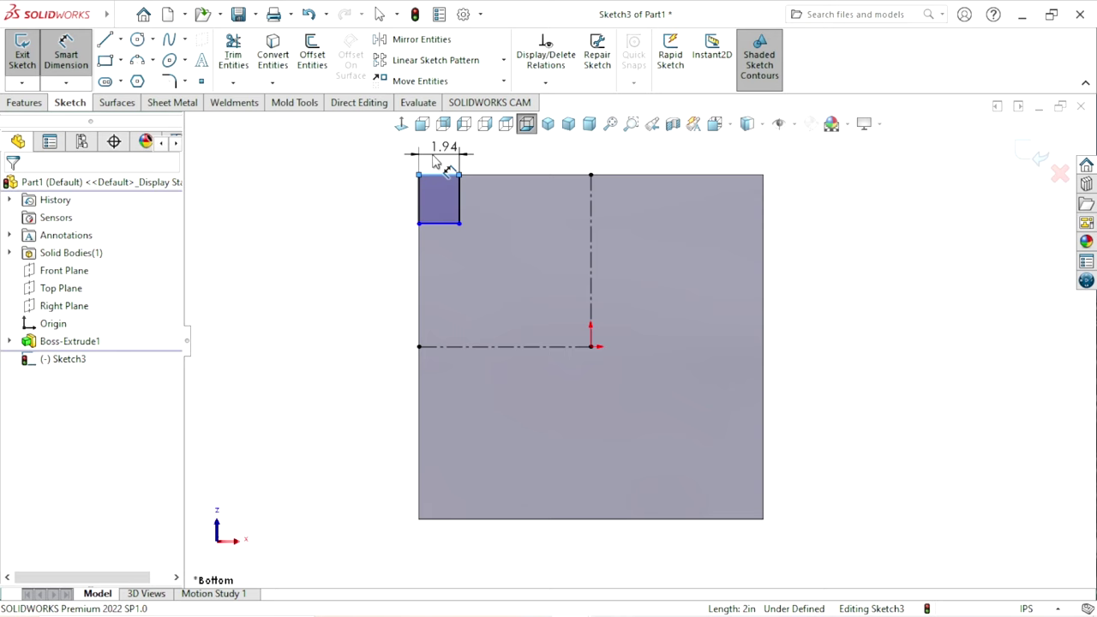
text(3)
key(Return)
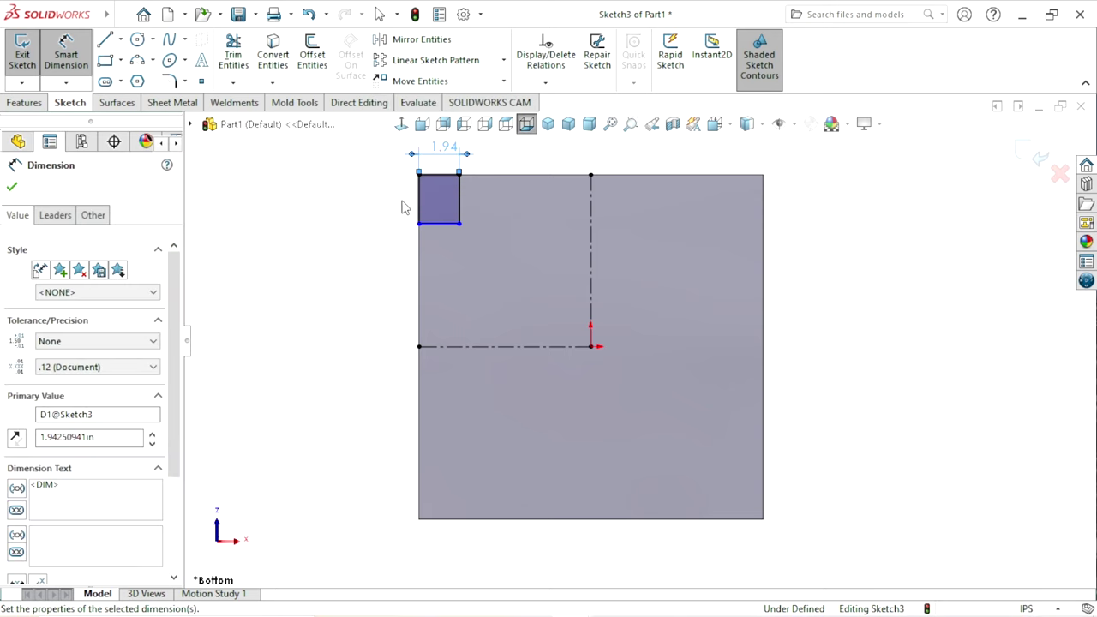
click(419, 204)
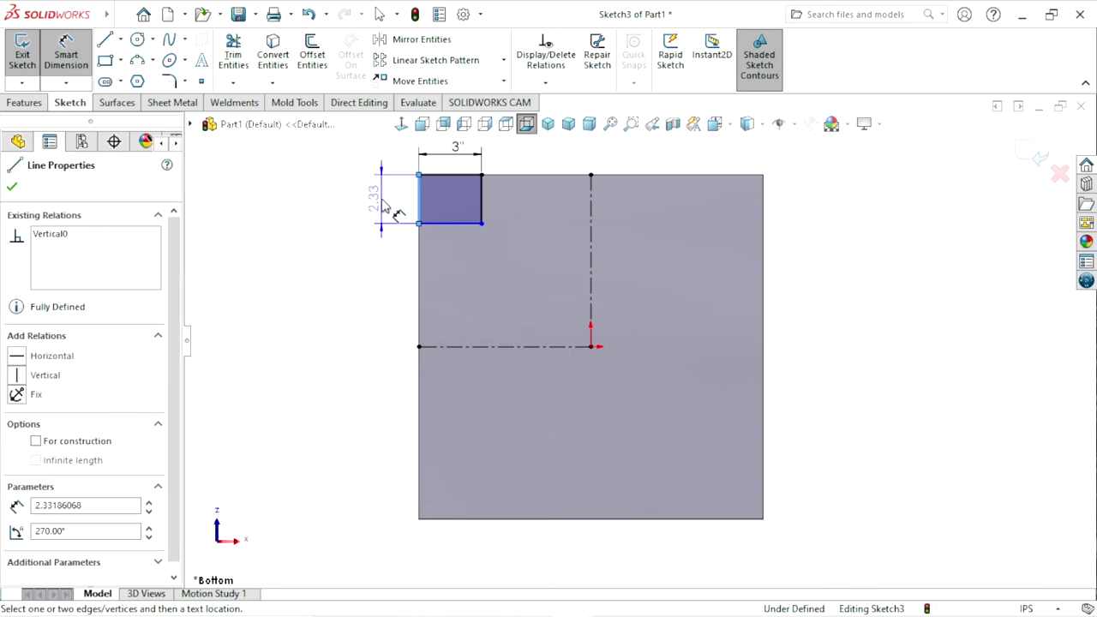
click(383, 206)
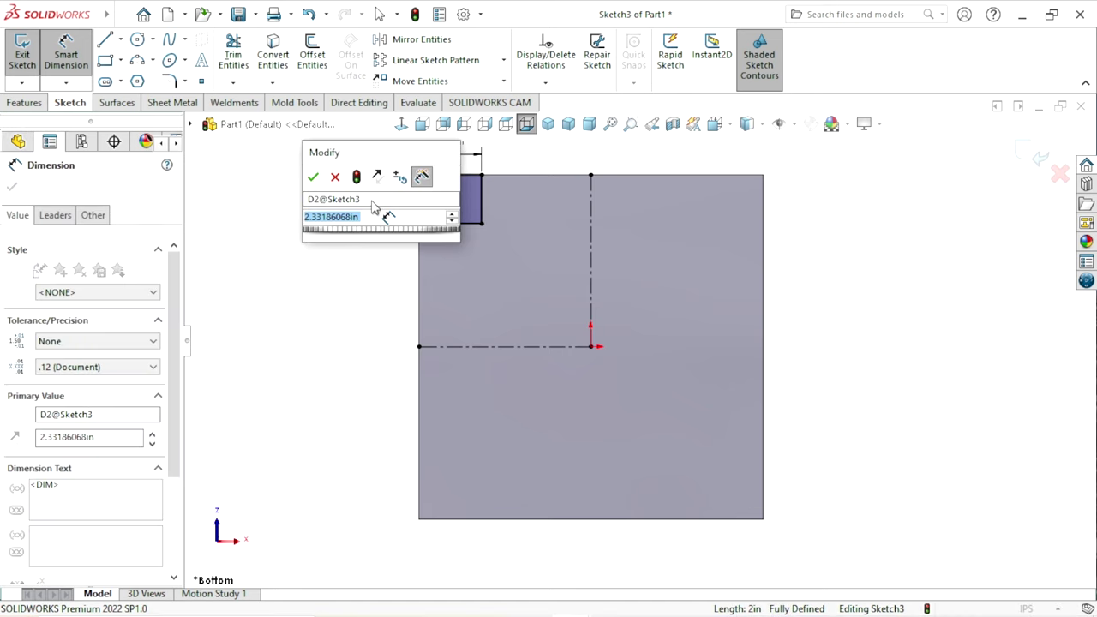
text(3)
key(Return)
key(z)
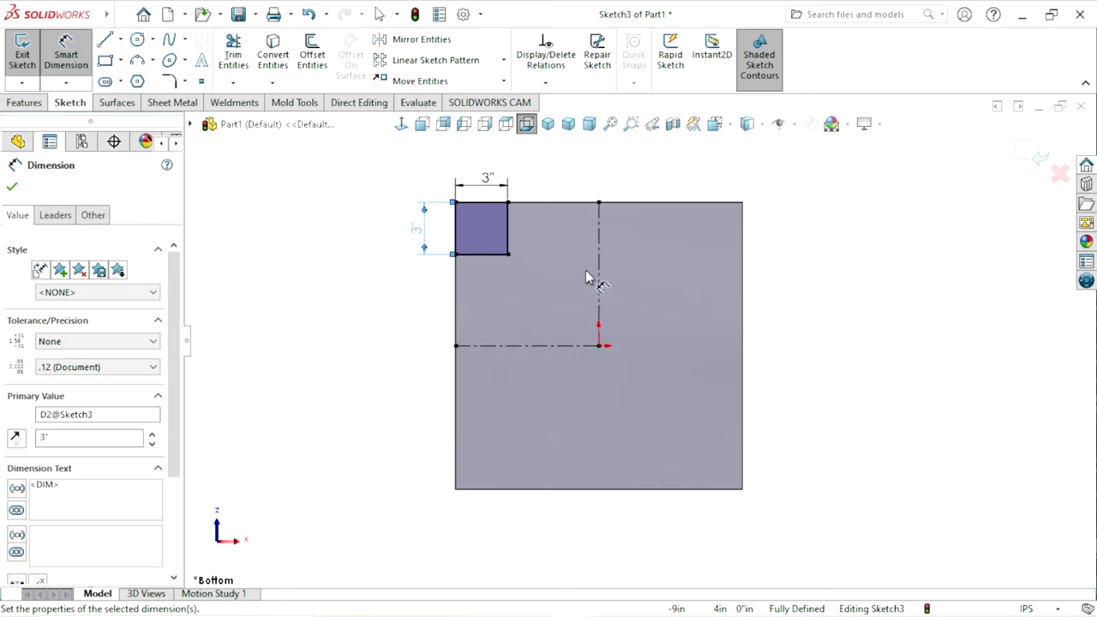
scroll(652, 265, down, 1)
click(12, 188)
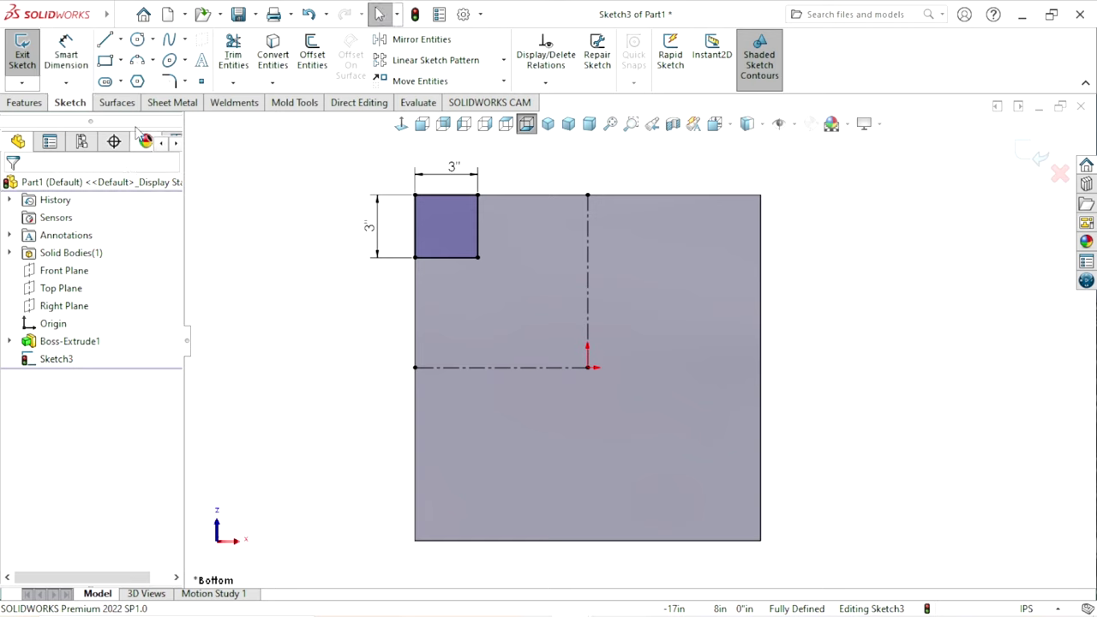
click(476, 41)
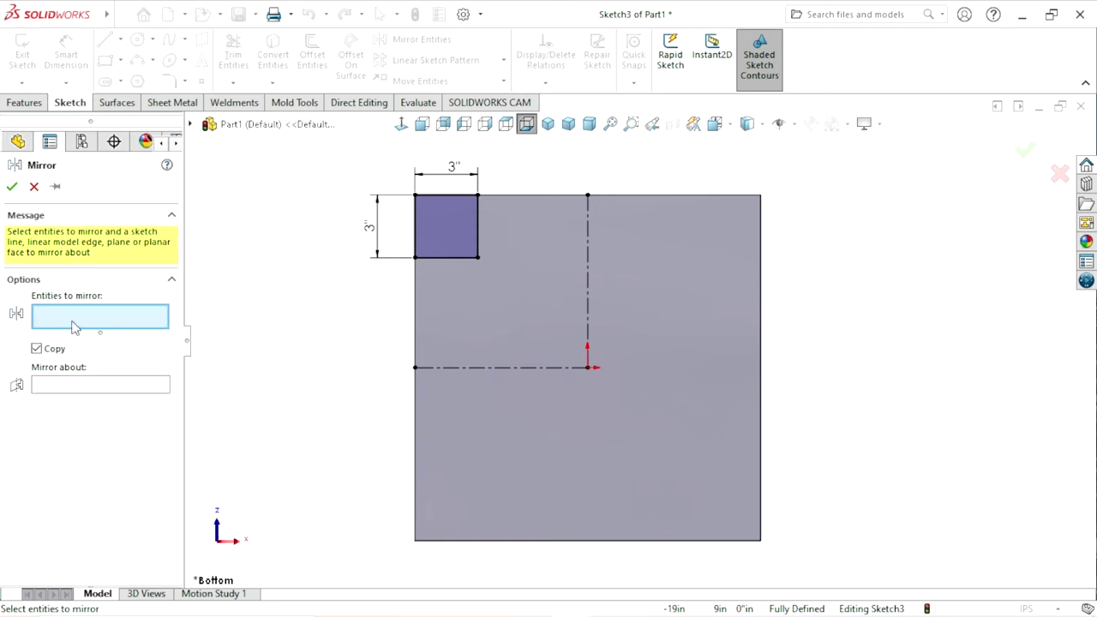
Step: Mirror the corner square across the vertical centerline to the other top corner
click(450, 238)
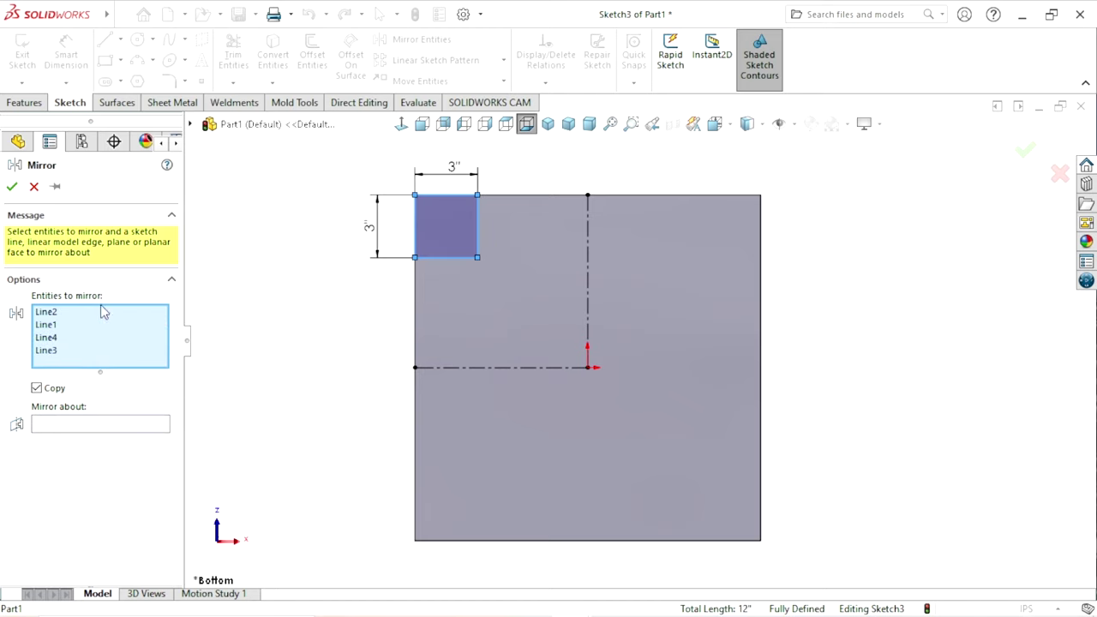
click(50, 430)
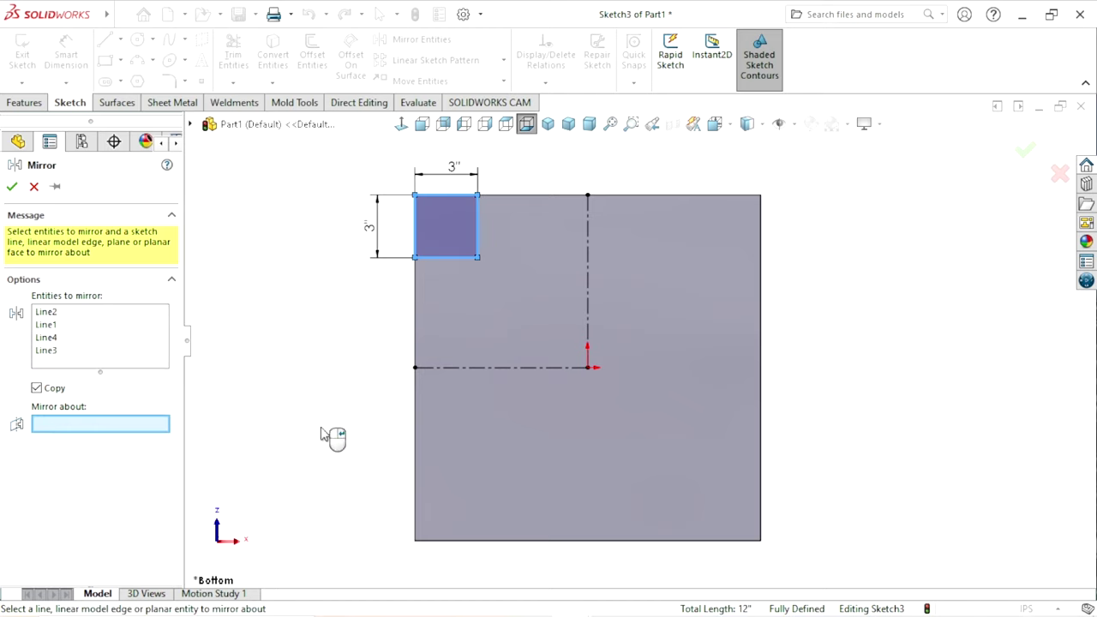
click(589, 297)
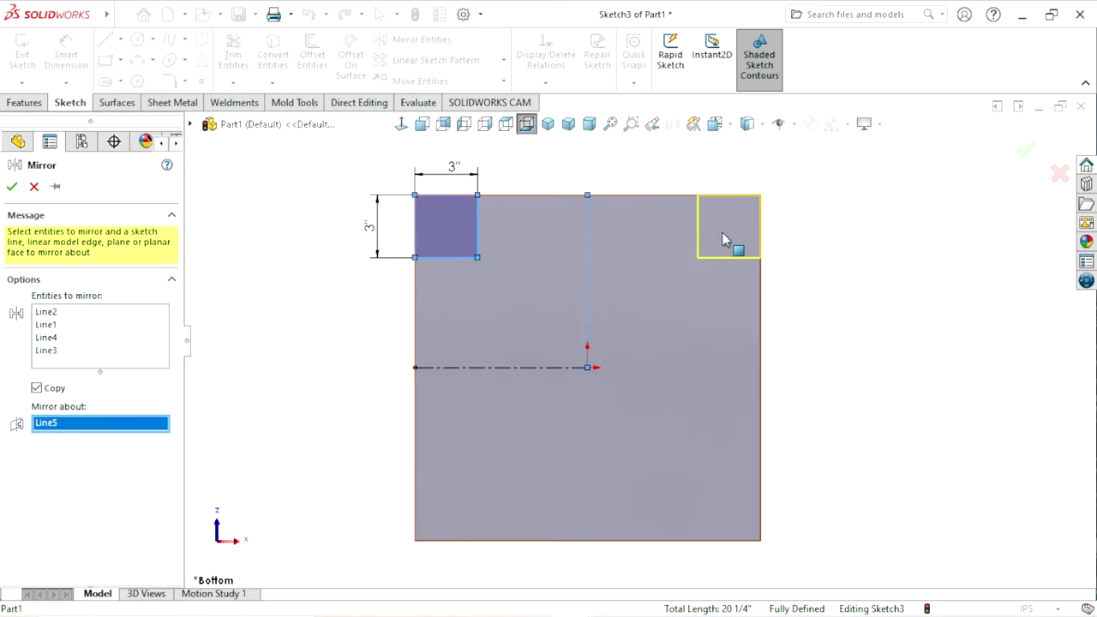
click(12, 186)
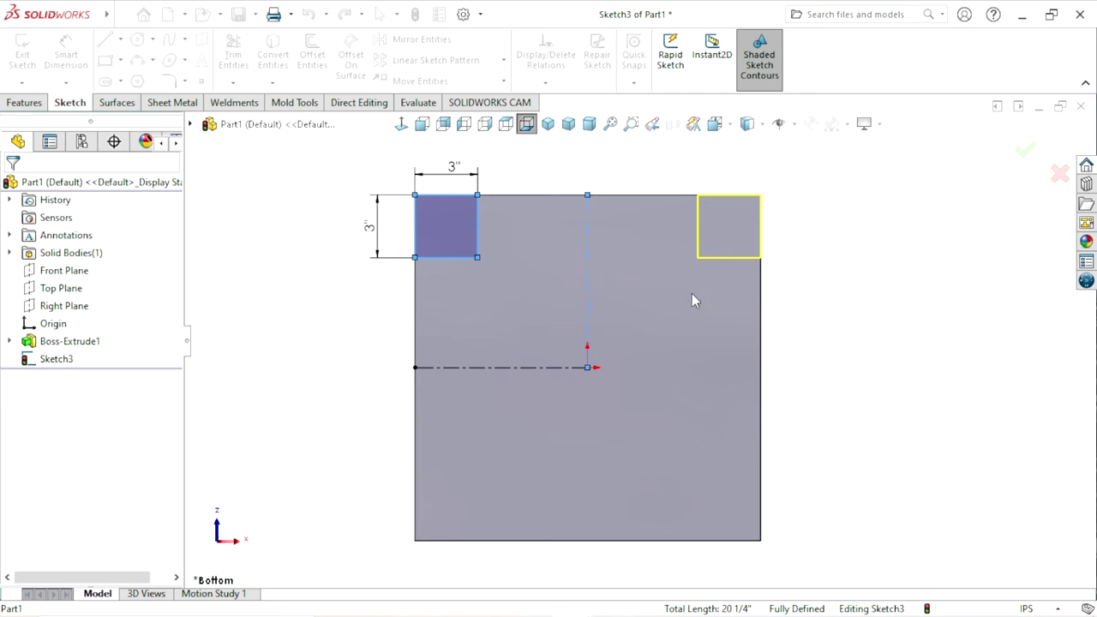
scroll(700, 406, down, 1)
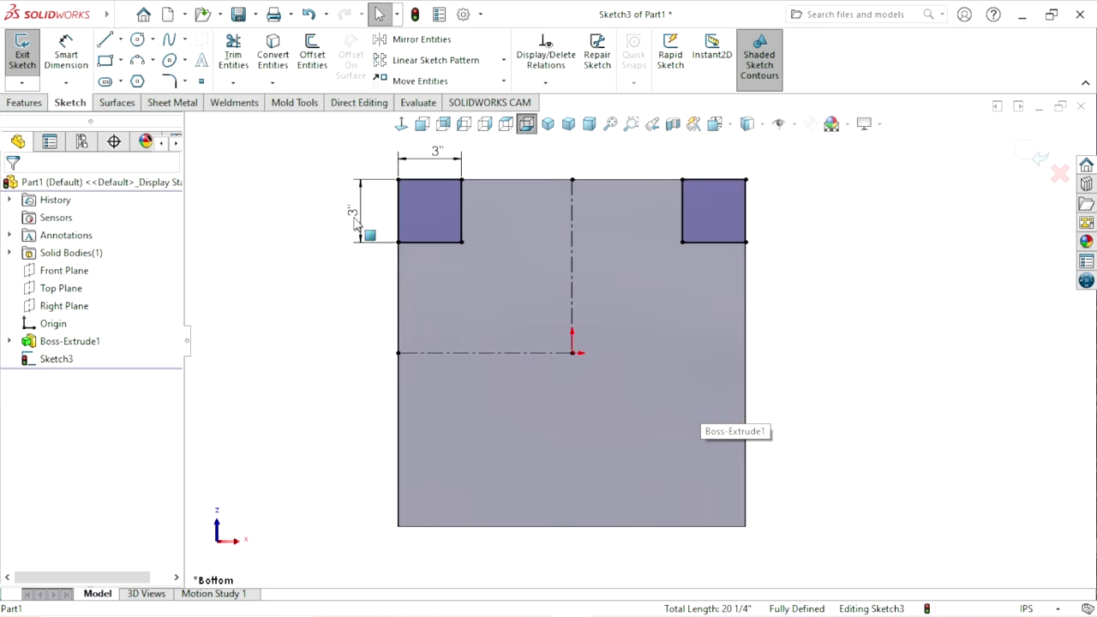
Step: Mirror both top squares across the horizontal centerline into the bottom corners
click(403, 39)
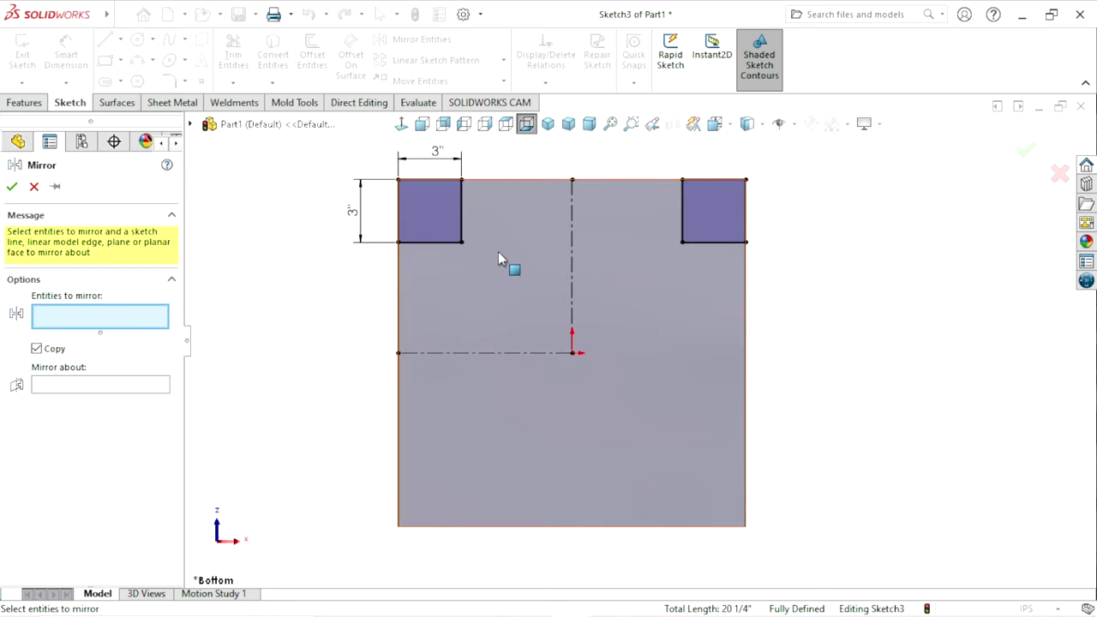
click(440, 200)
click(718, 227)
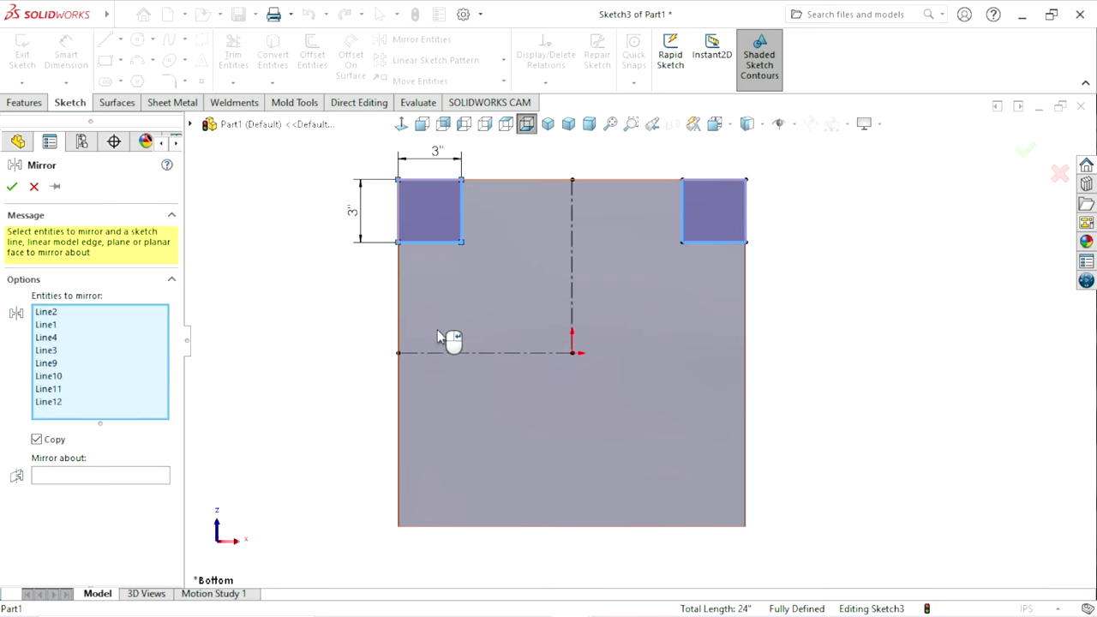
click(73, 476)
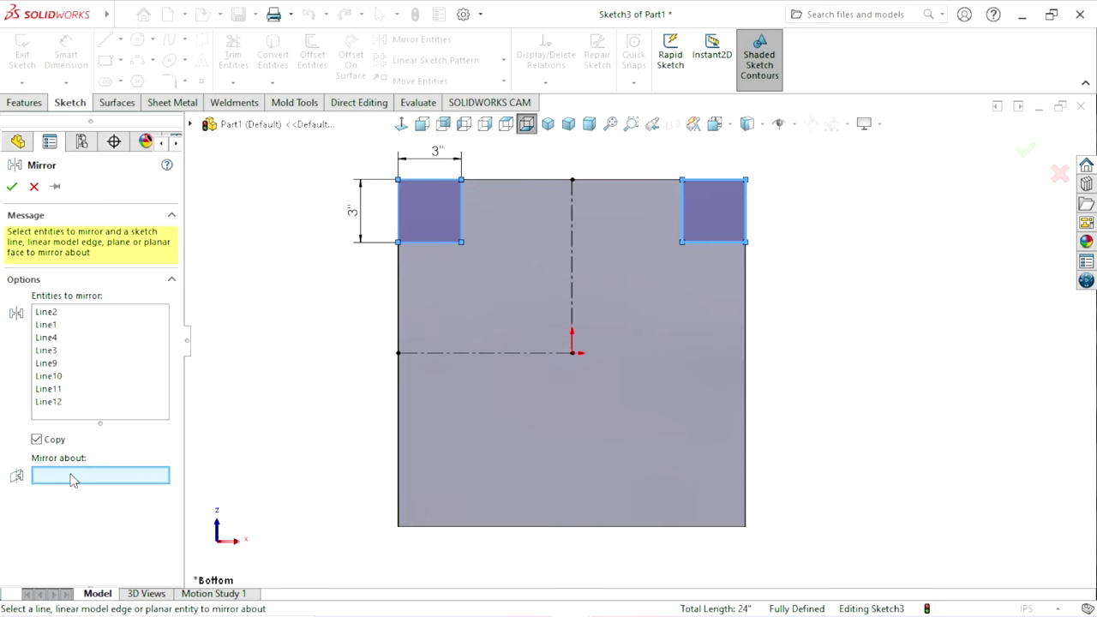
click(470, 356)
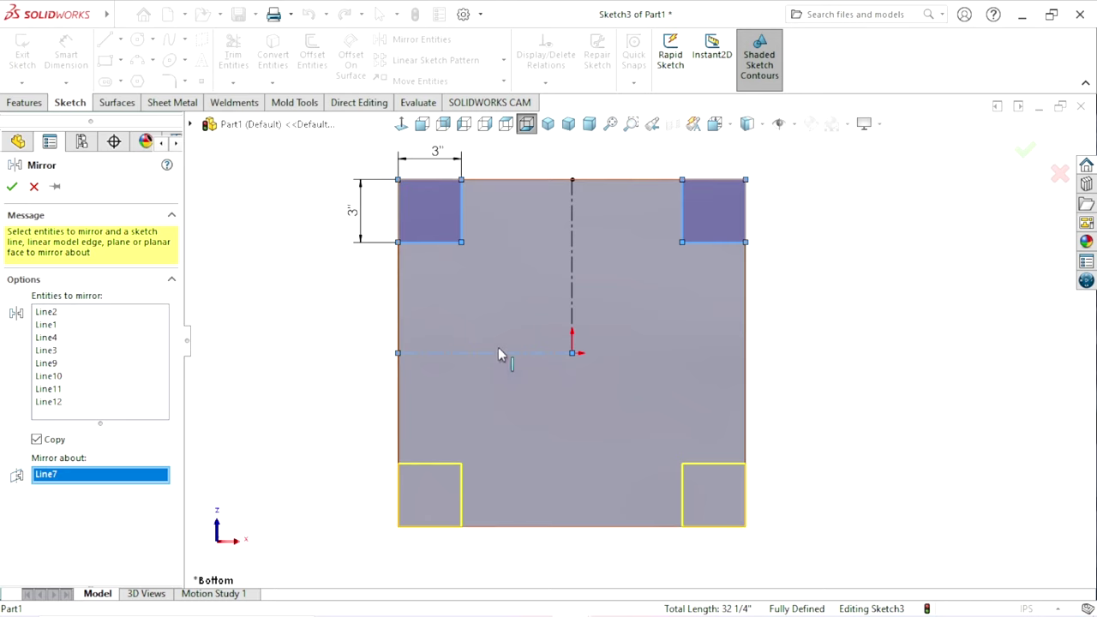
click(12, 187)
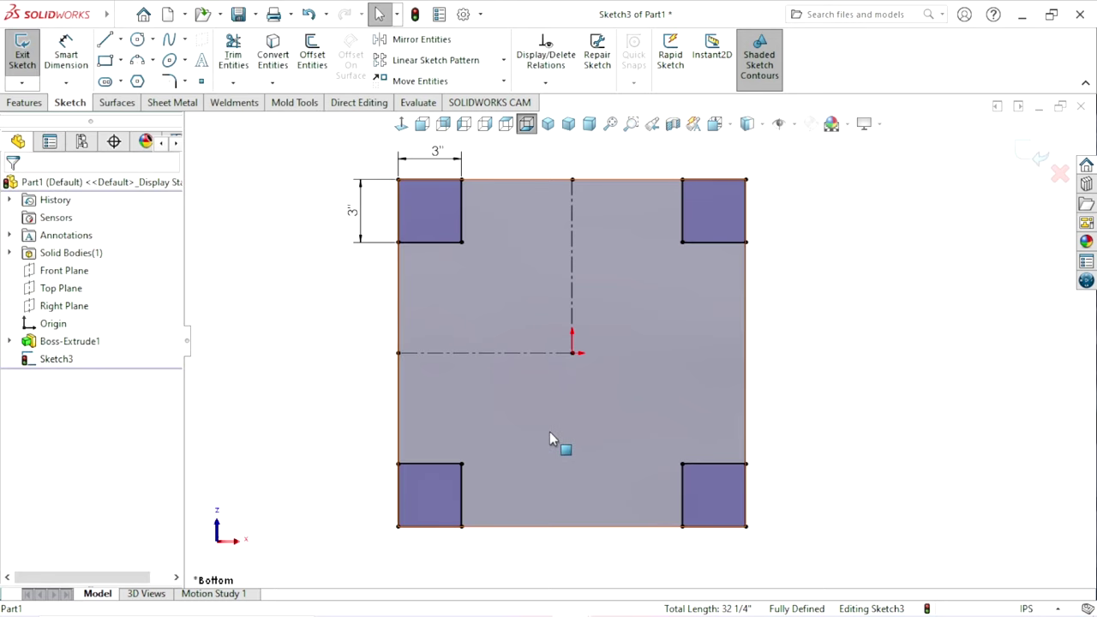
scroll(795, 400, down, 2)
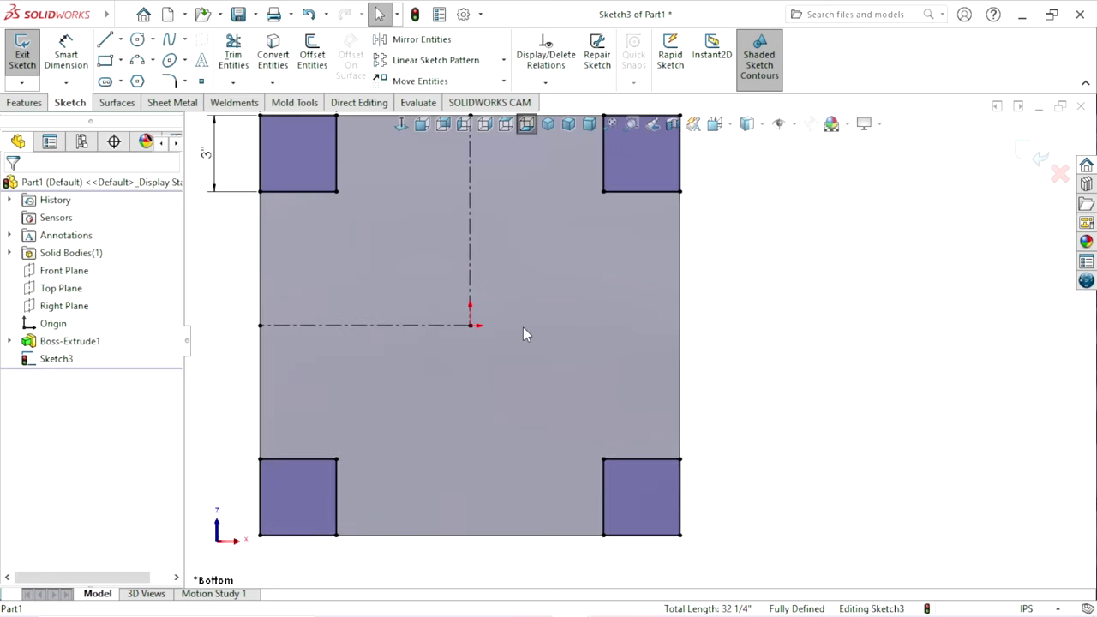
key(f)
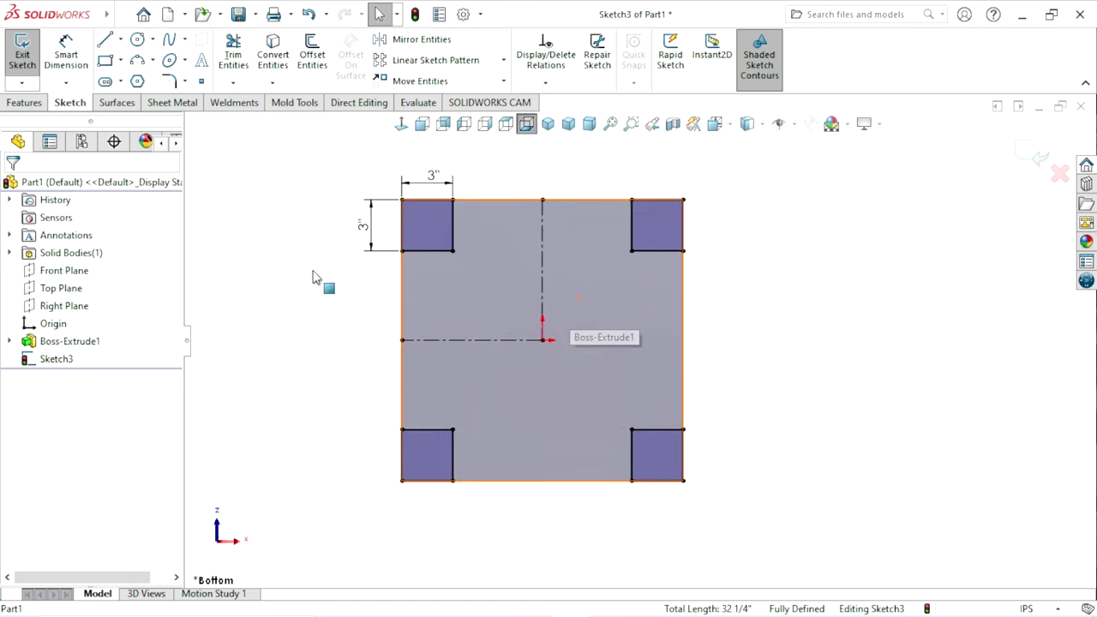
click(25, 103)
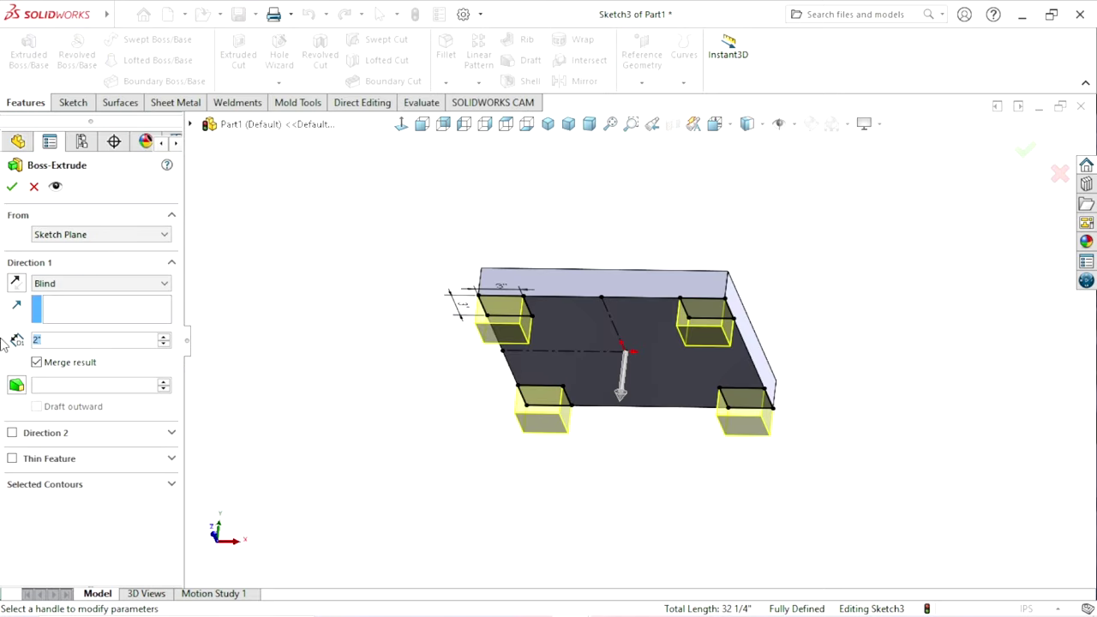
Step: Extrude the four corner squares 7 inches into legs and start a sketch on the base's top face
text(7)
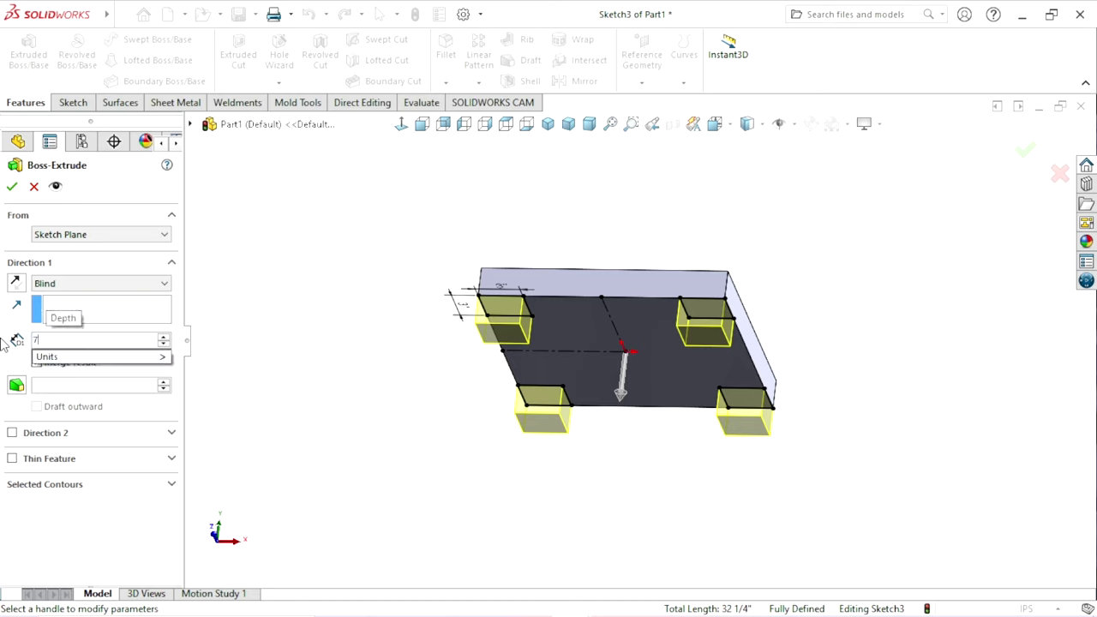
key(Return)
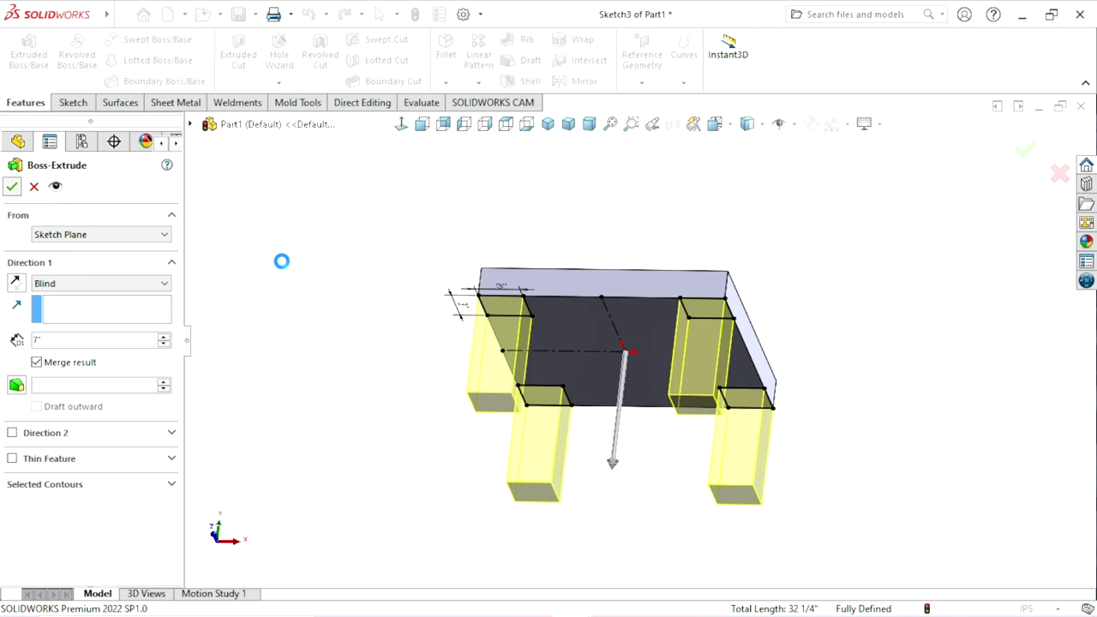
mouse_move(493, 454)
middle_down()
mouse_move(685, 307)
mouse_move(632, 392)
mouse_move(625, 461)
mouse_move(599, 434)
mouse_move(626, 457)
mouse_move(634, 249)
middle_up()
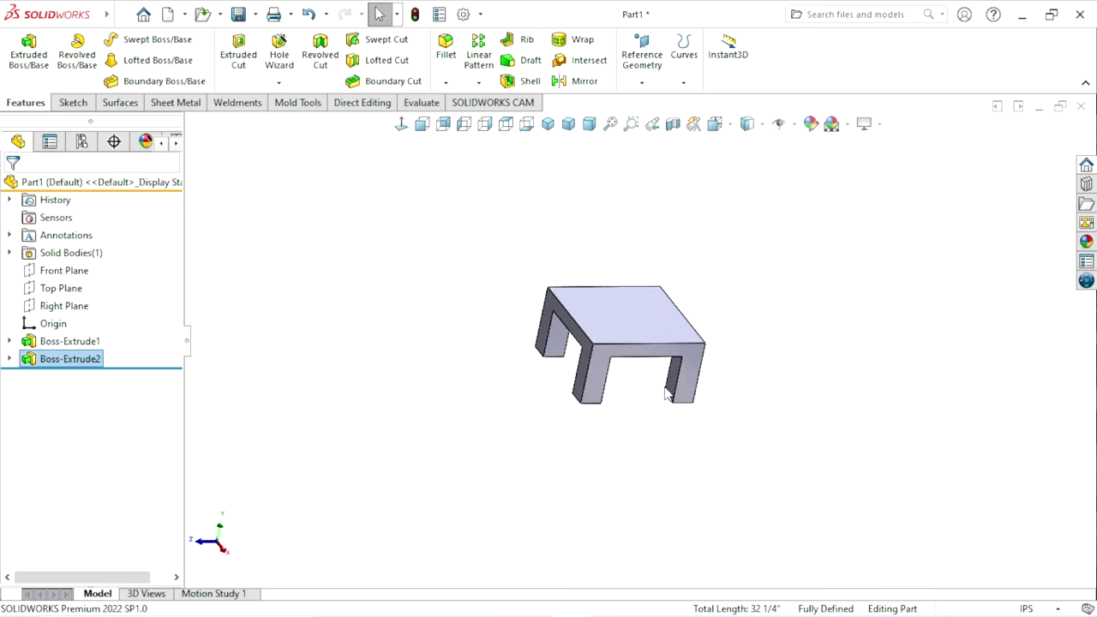
click(634, 248)
click(688, 211)
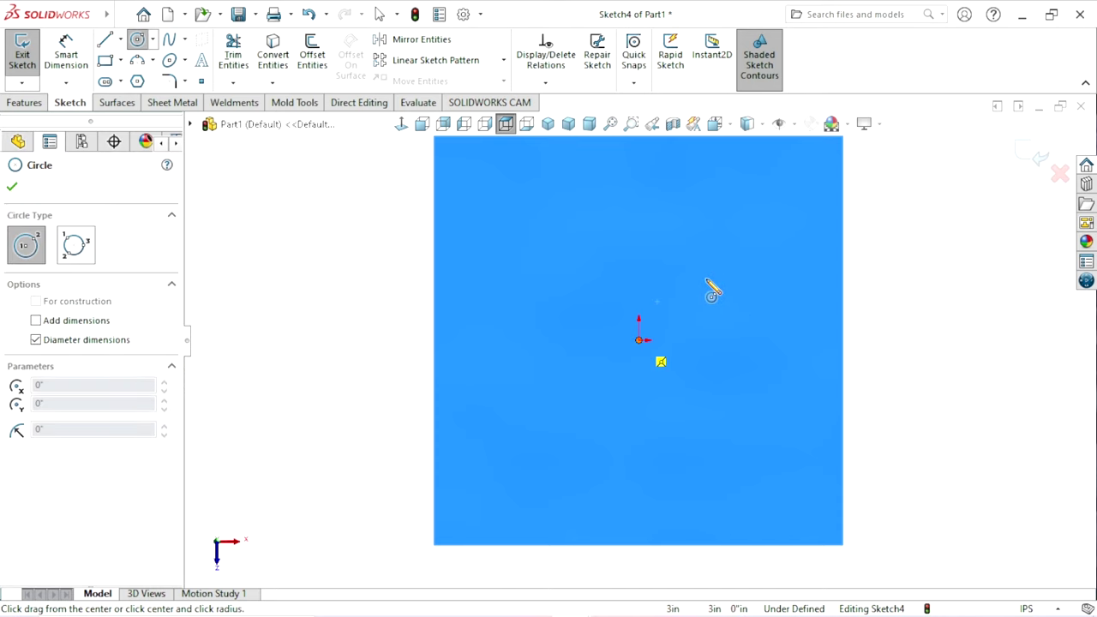
Step: Draw an origin-centred circle and set its diameter dimension to 6.89
click(639, 340)
click(709, 296)
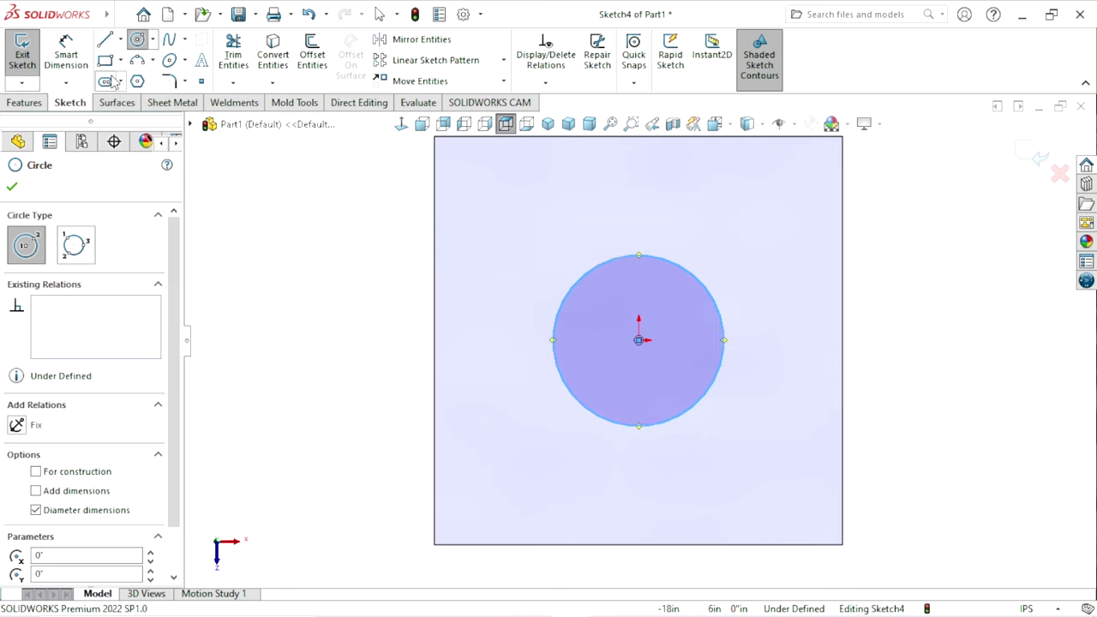
click(60, 53)
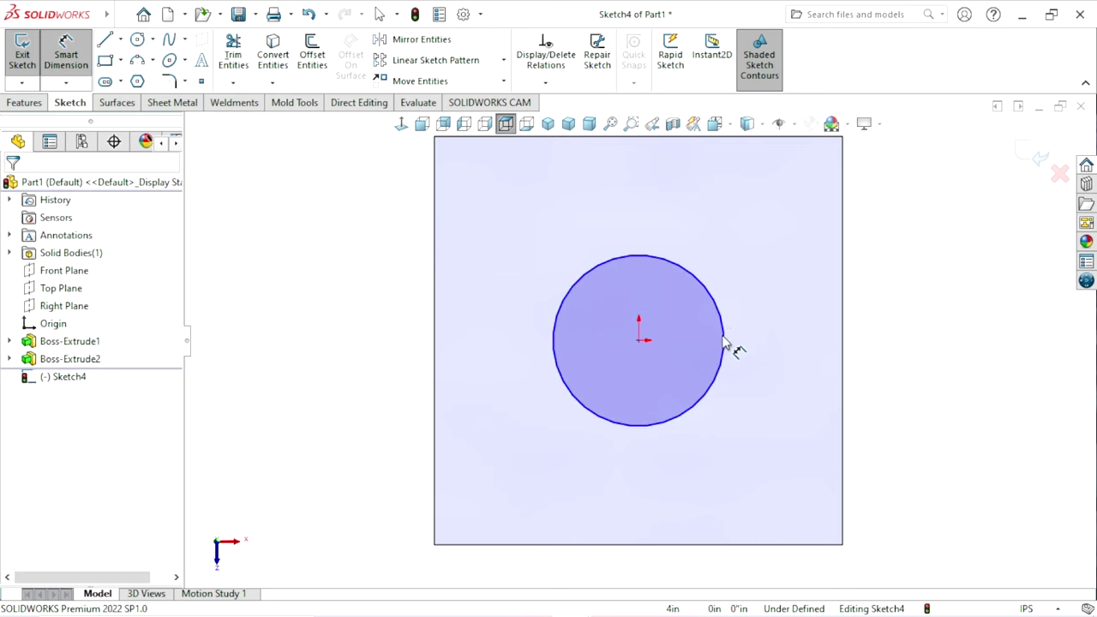
click(723, 343)
click(886, 343)
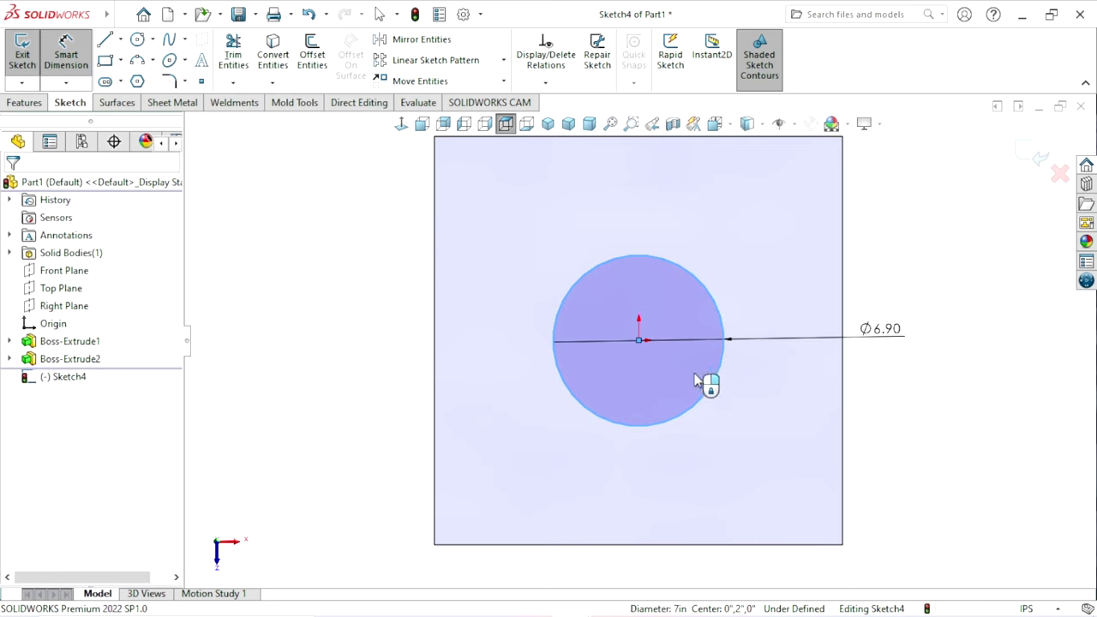
text(.5)
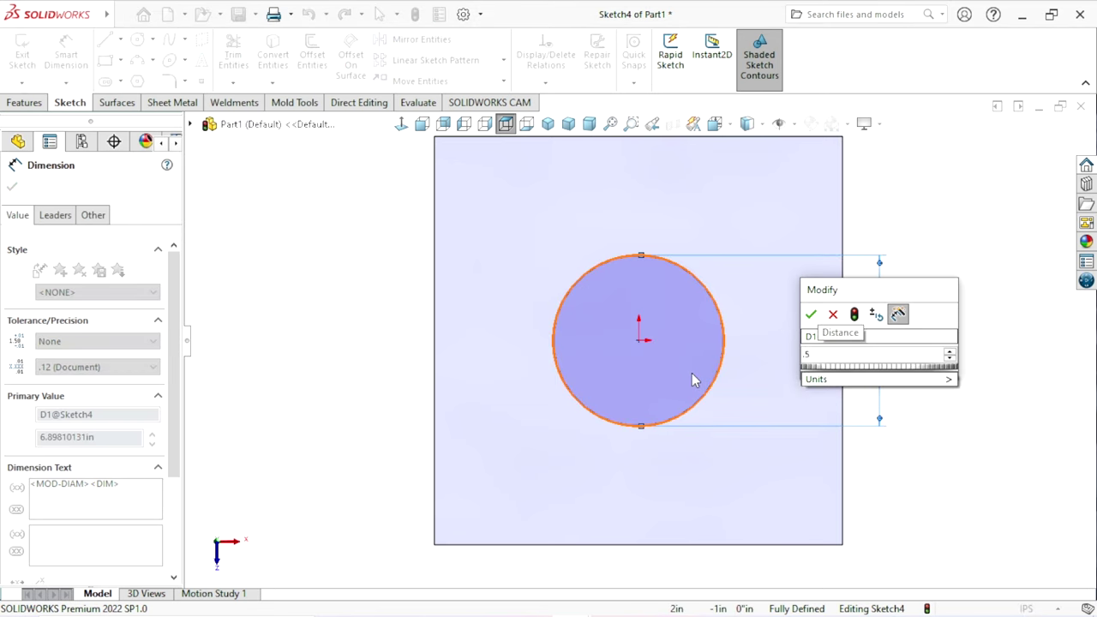
key(BackSpace)
key(BackSpace)
text(6)
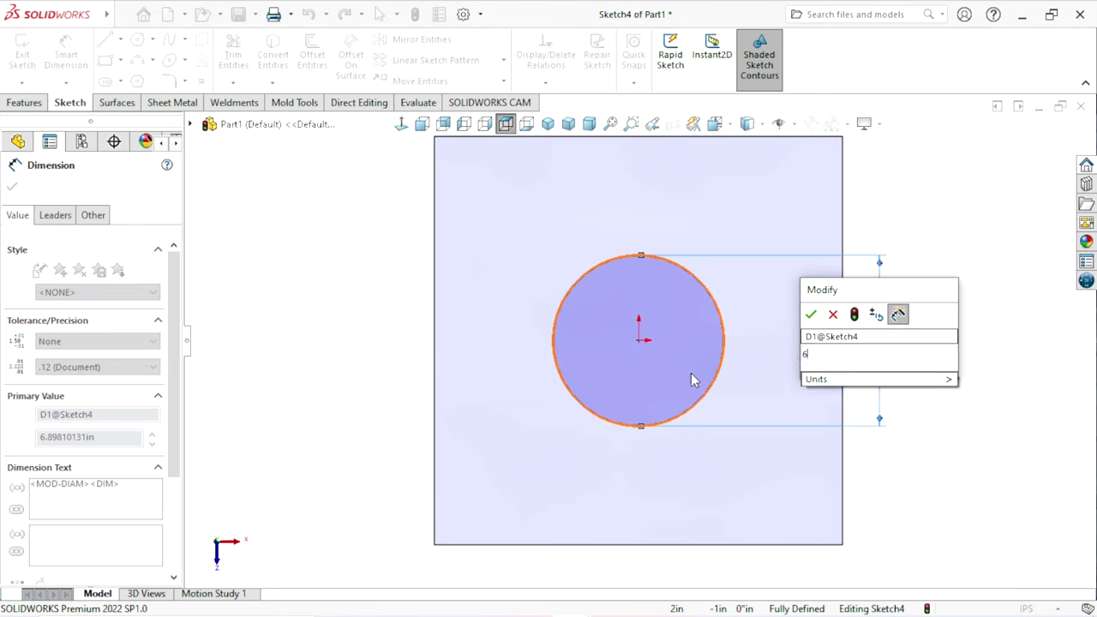
text(.89)
key(Return)
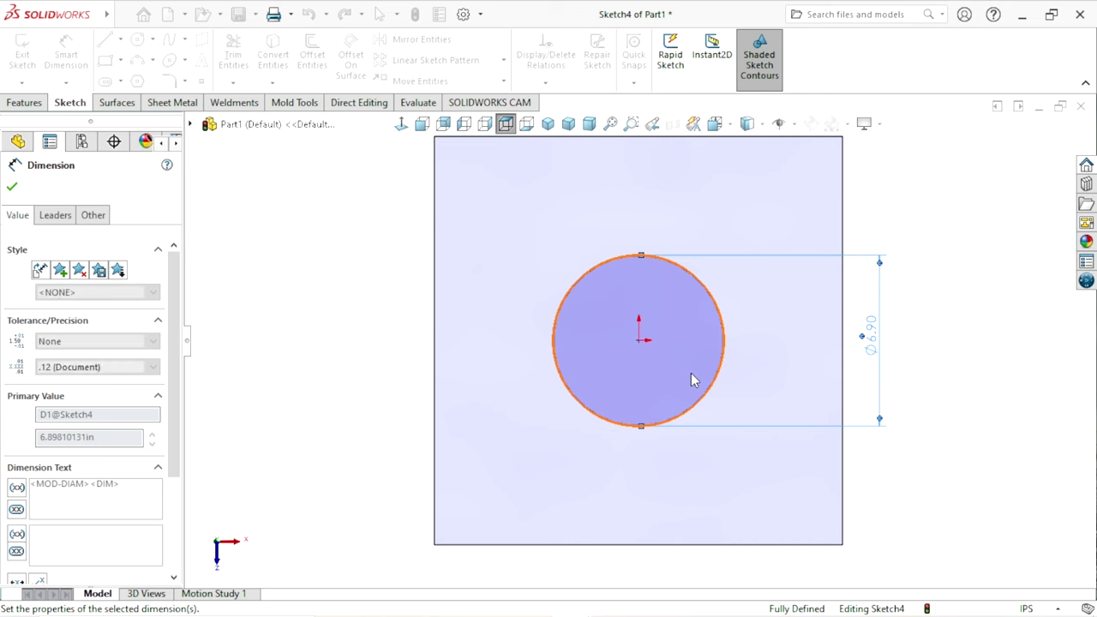
scroll(773, 380, up, 1)
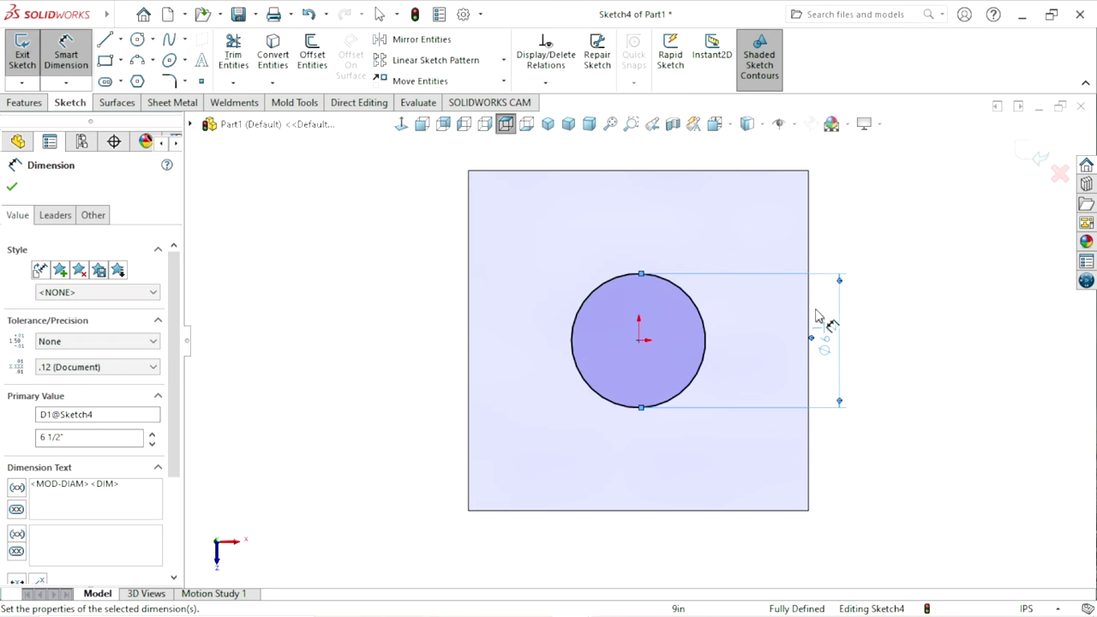
key(Escape)
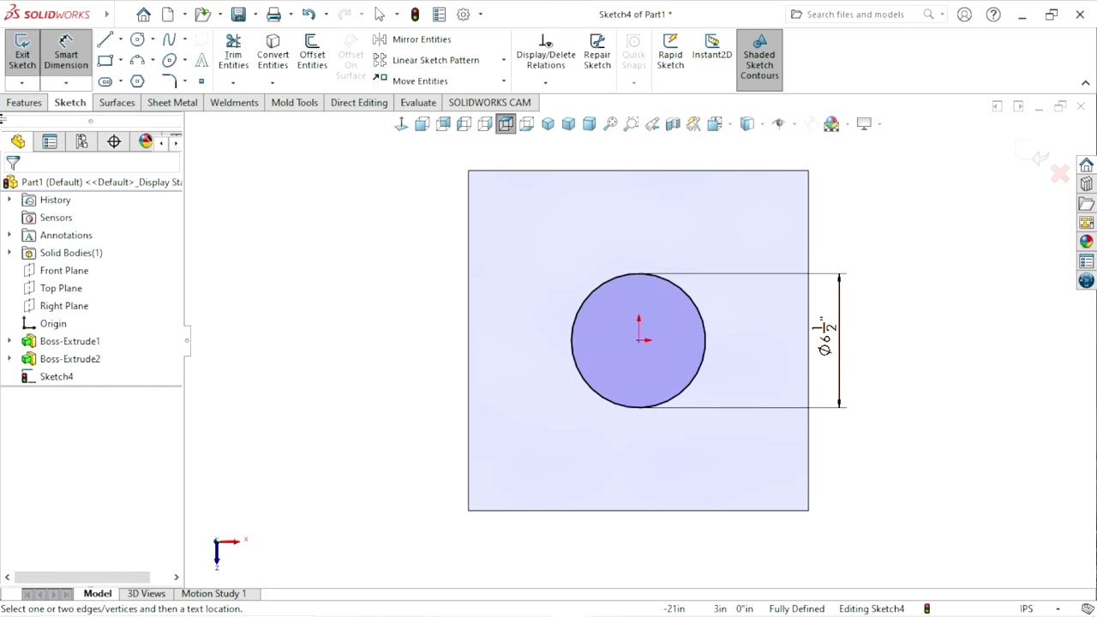
click(23, 102)
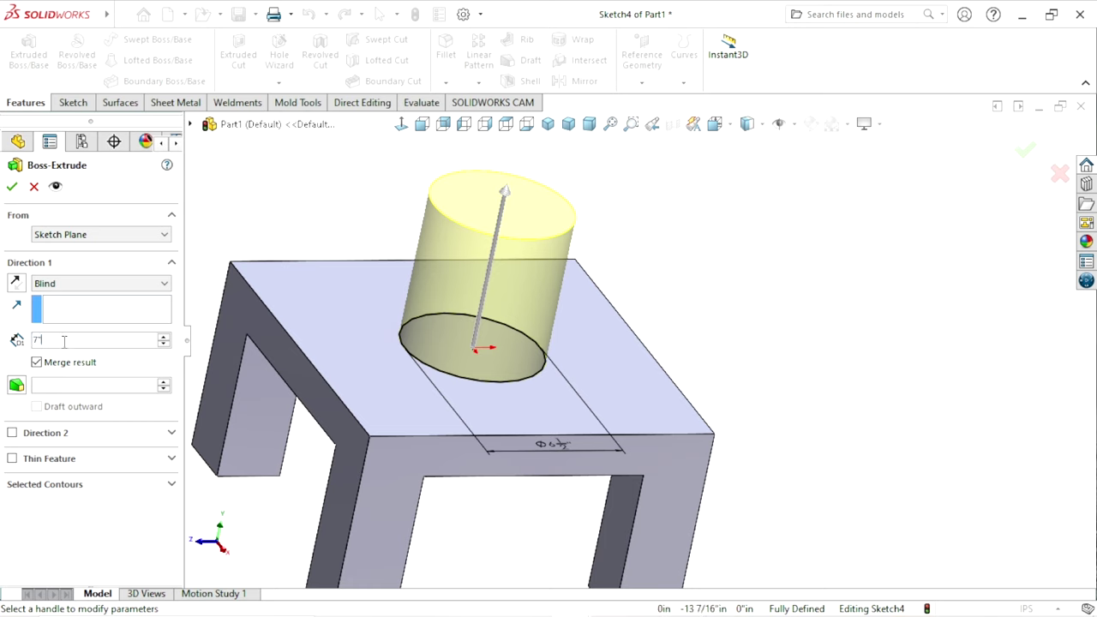
Step: Extrude the circle 4 1/2 inches blind into a cylindrical boss
text(4)
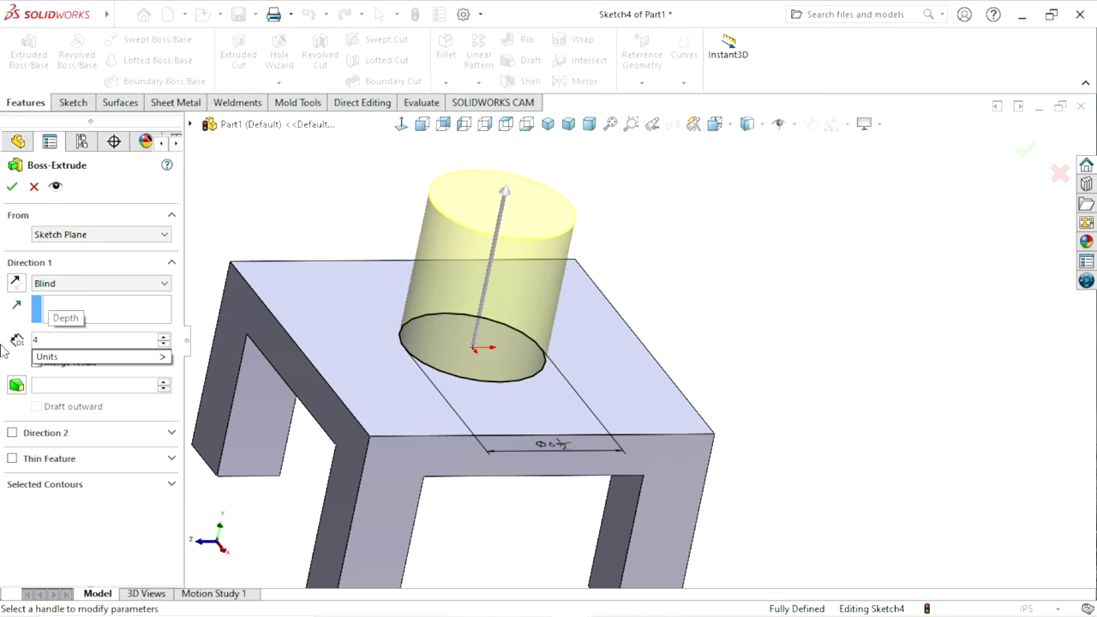
text( 1/2)
key(Return)
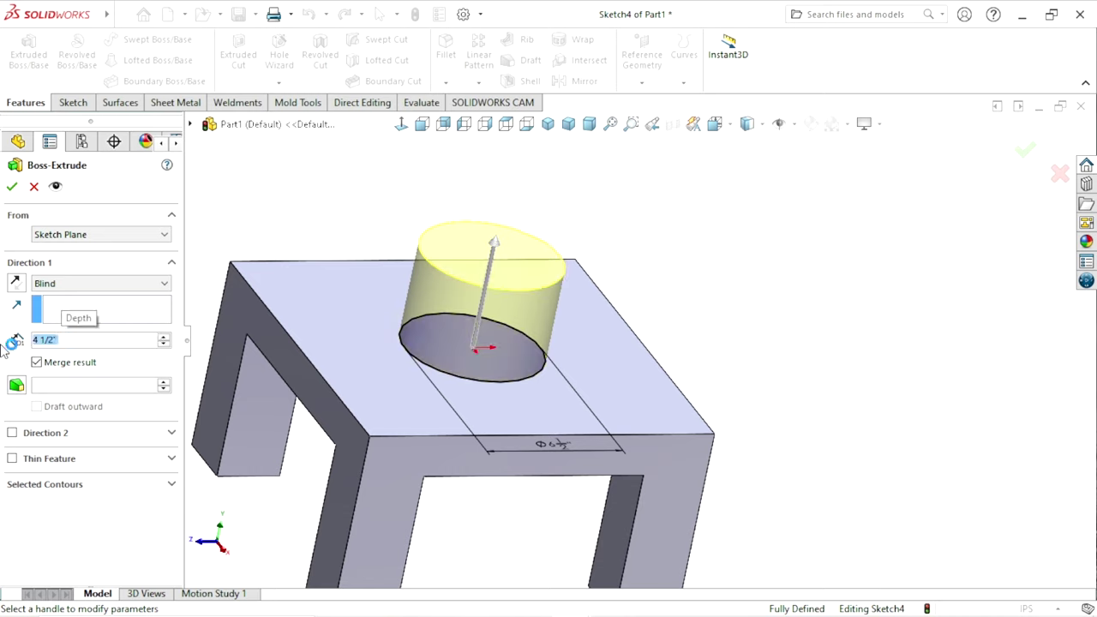
click(12, 186)
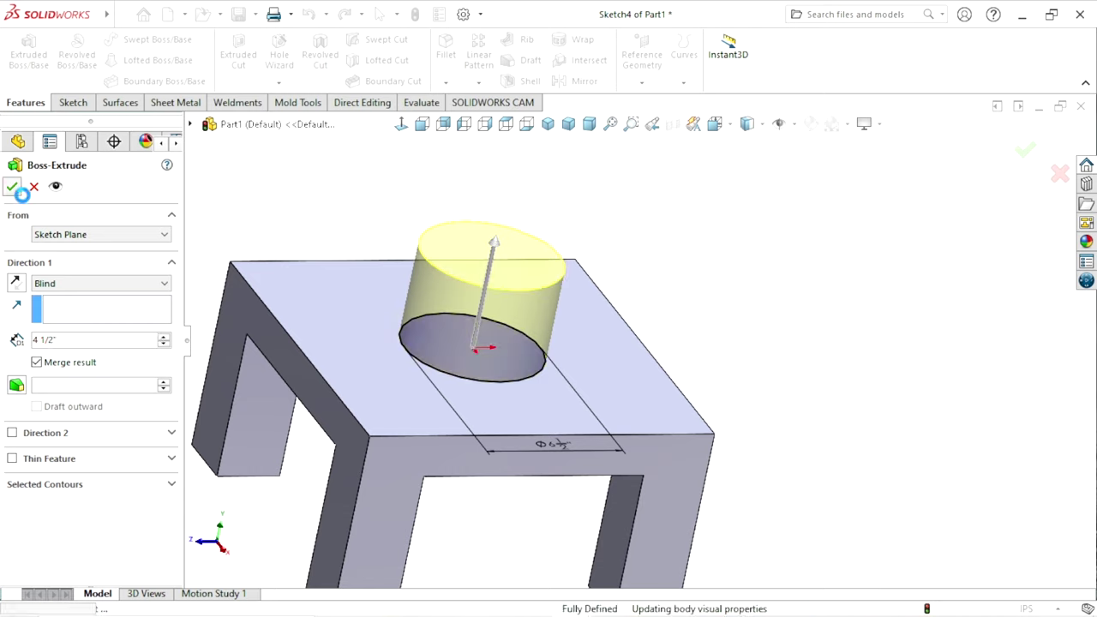
scroll(674, 383, up, 3)
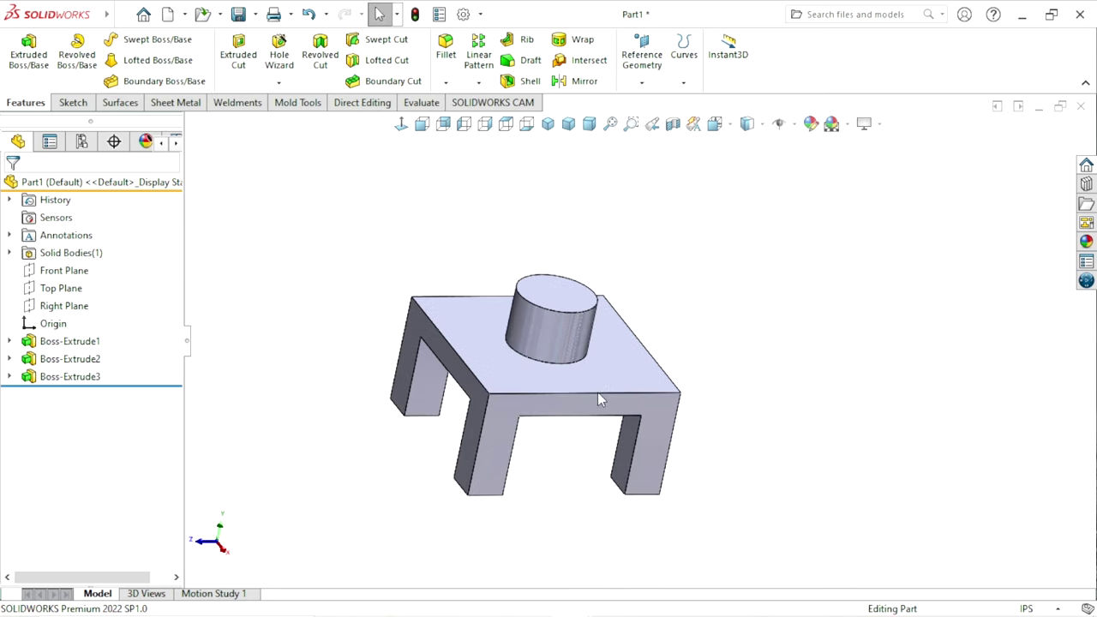
Step: Orbit to the cylinder's top face and start a new sketch on it
mouse_move(598, 392)
middle_down()
mouse_move(526, 453)
mouse_move(563, 473)
mouse_move(590, 293)
mouse_move(573, 397)
mouse_move(607, 417)
mouse_move(627, 324)
mouse_move(697, 309)
mouse_move(773, 397)
middle_up()
scroll(488, 437, up, 2)
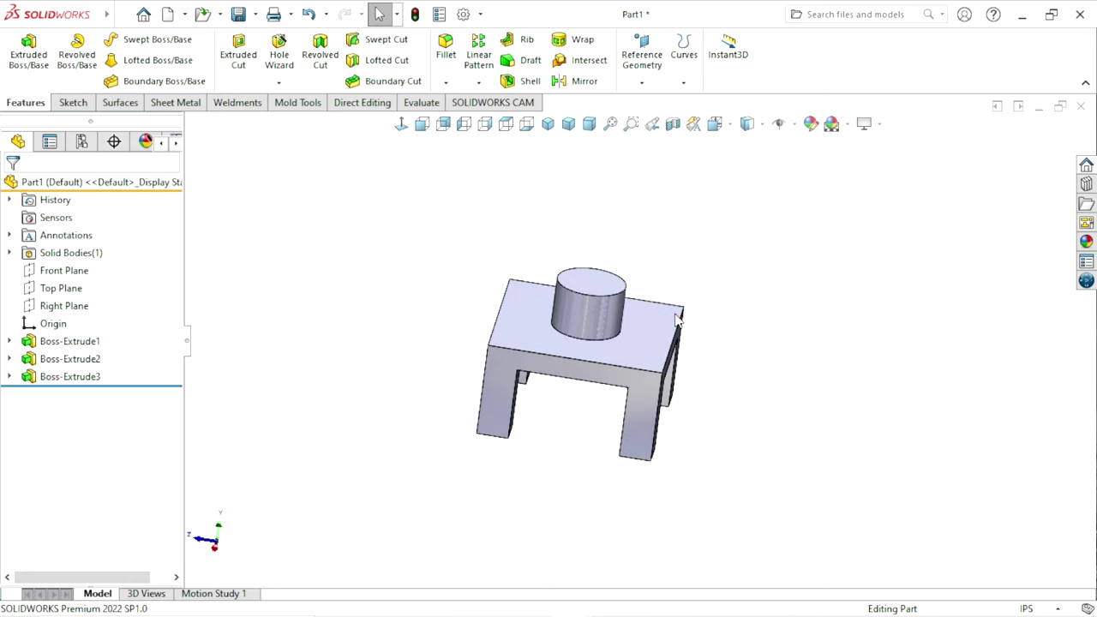
middle_drag(677, 319, 666, 269)
click(566, 257)
click(636, 214)
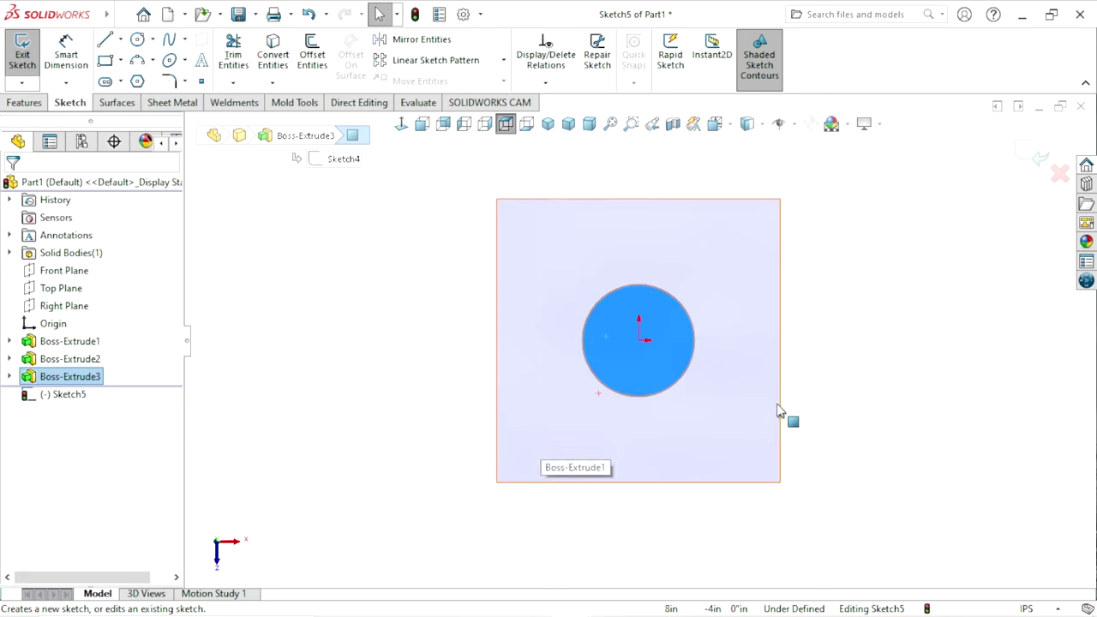
Step: Draw an origin-centred circle on the boss top and dimension its diameter to 10 1/2 inches
click(138, 40)
click(563, 330)
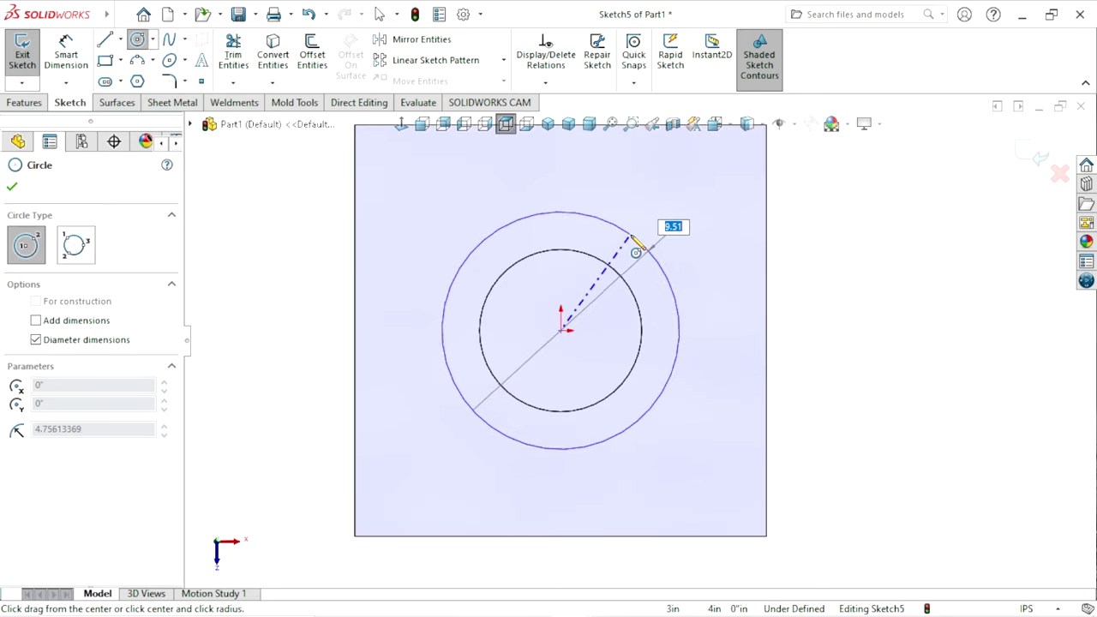
click(632, 240)
click(66, 54)
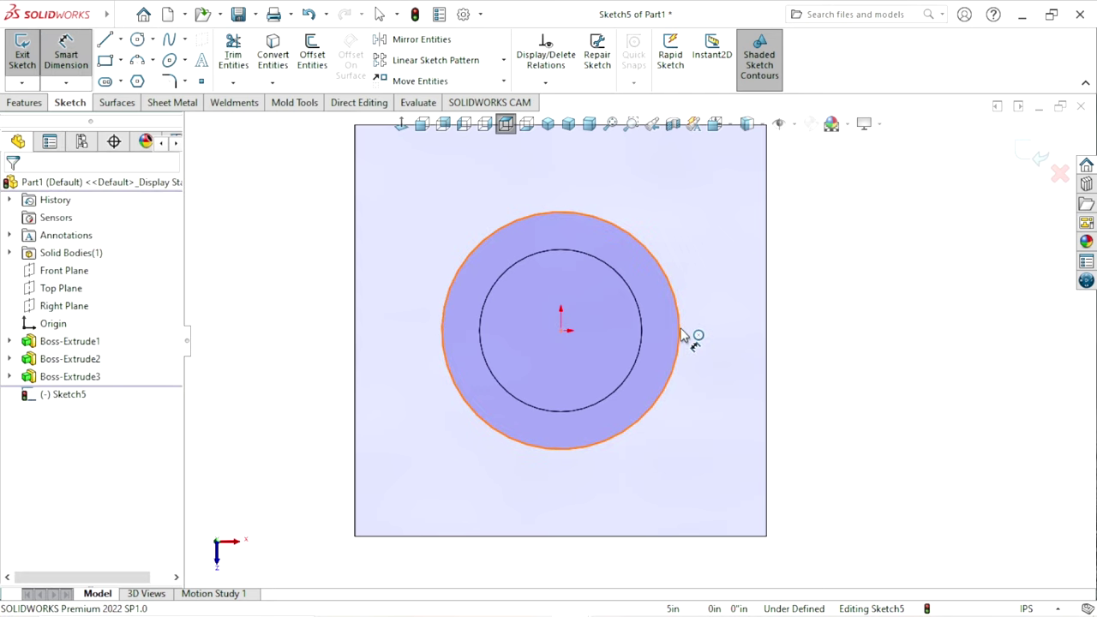
click(683, 334)
click(797, 336)
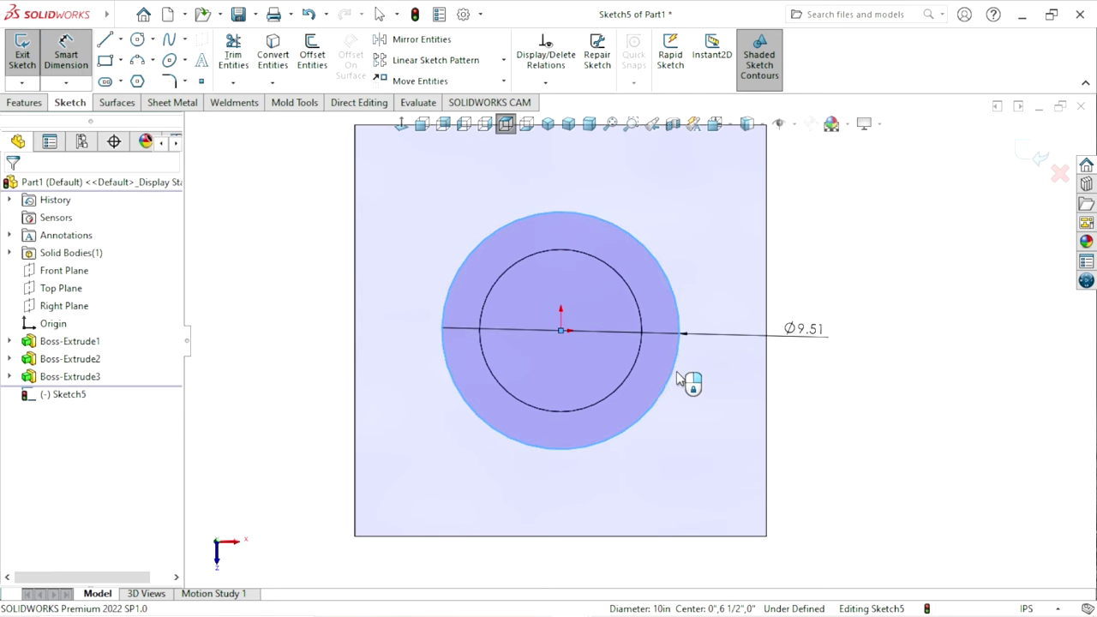
text(10 )
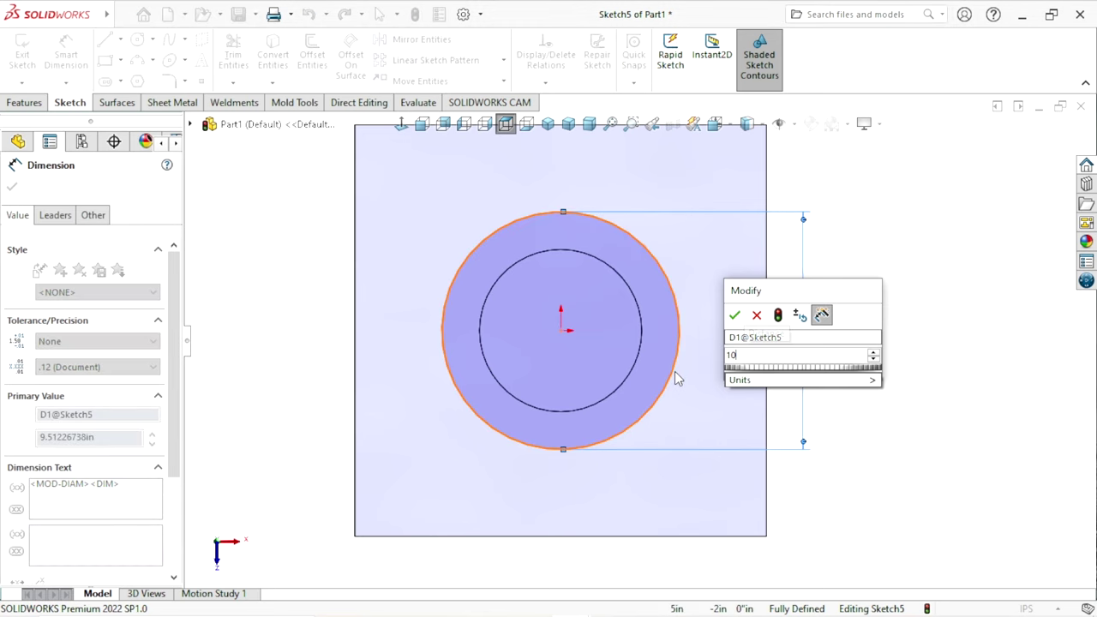
text(1/2)
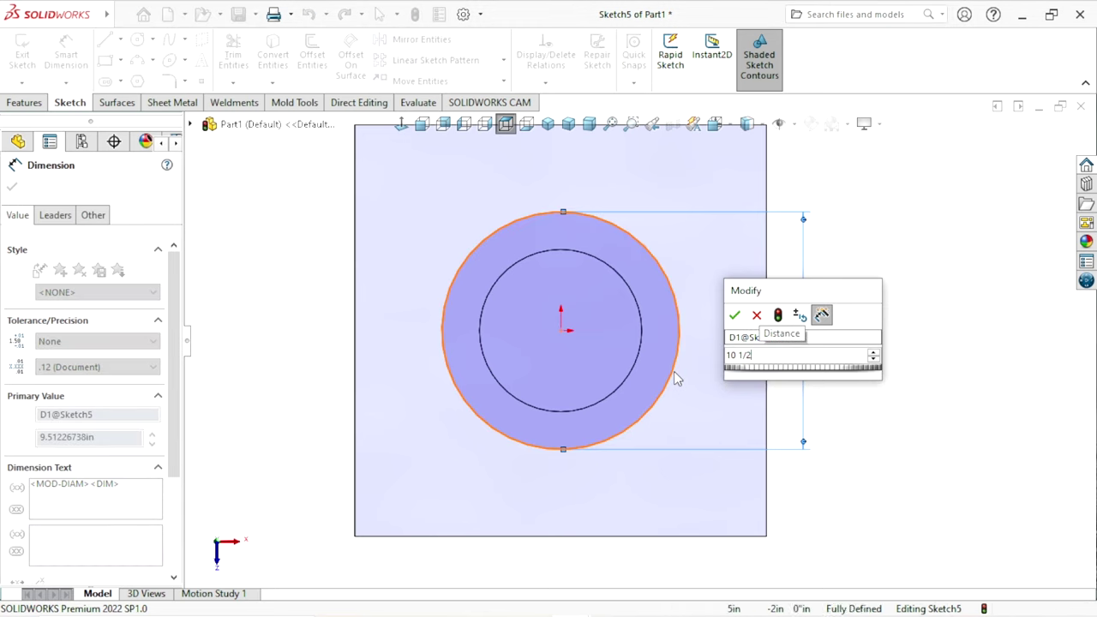
key(Escape)
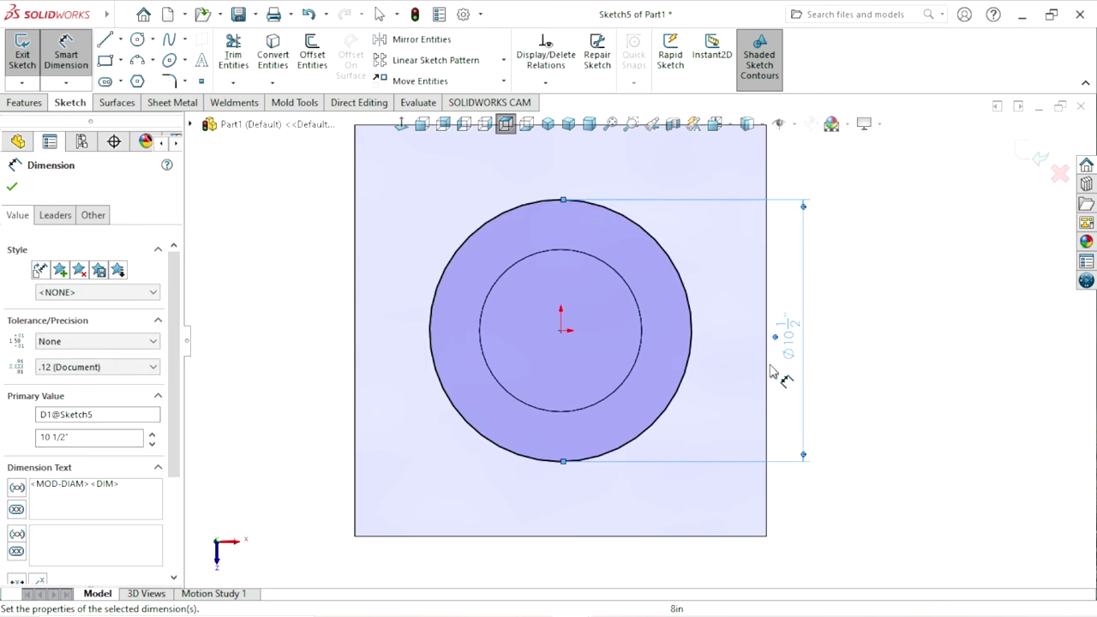
click(12, 186)
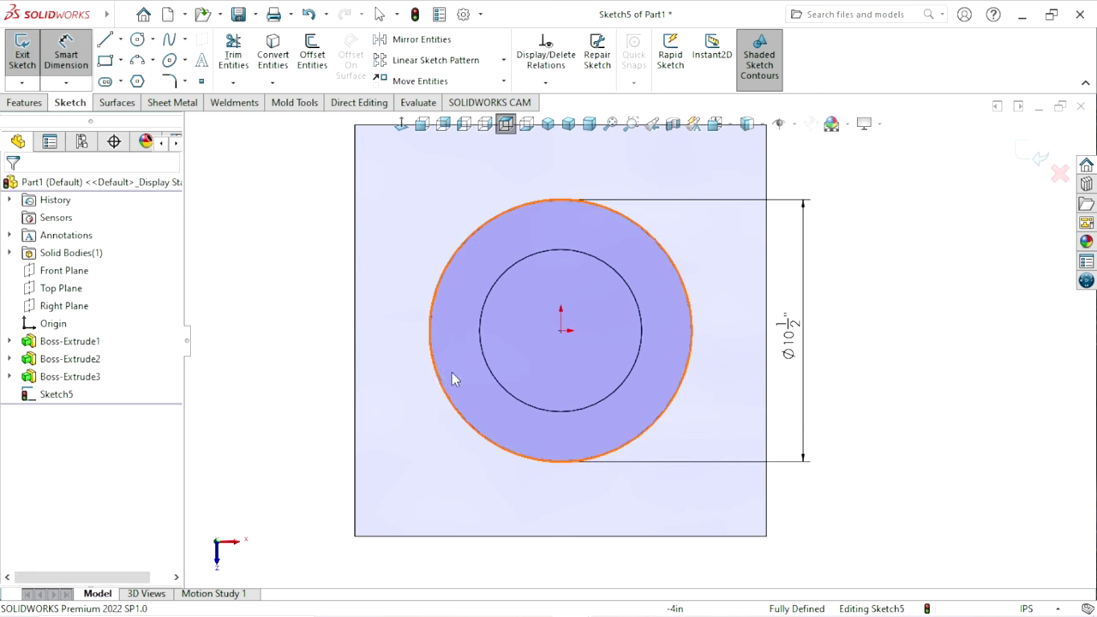
scroll(636, 338, up, 3)
middle_drag(660, 417, 651, 206)
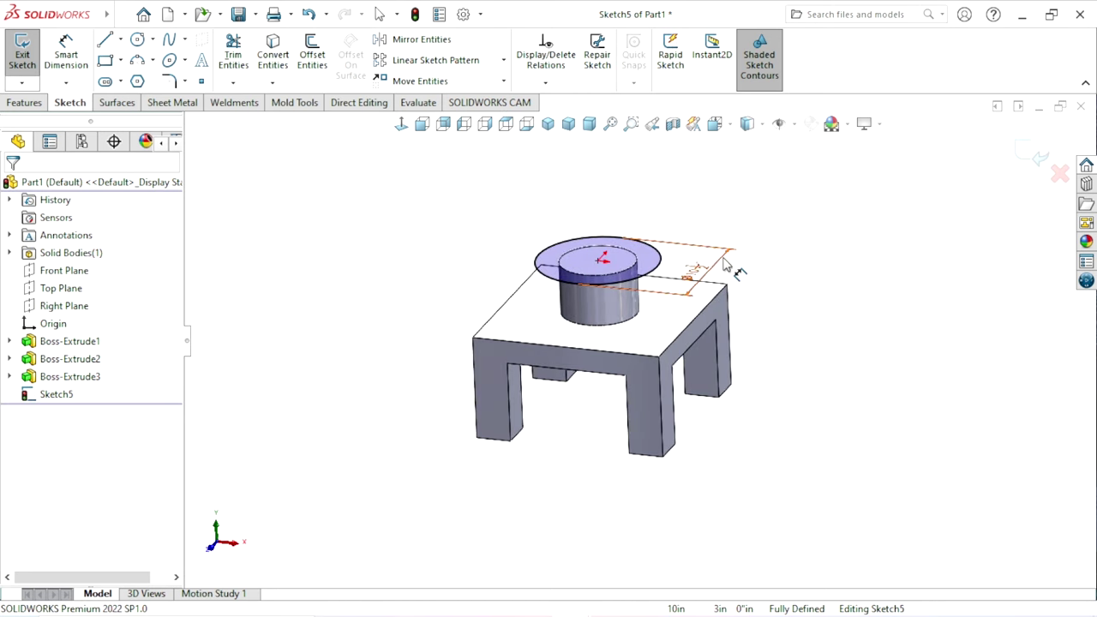
Step: Extrude the large circle 1.5 in into the Boss-Extrude4 flange disc capping the cylinder
key(f)
click(15, 108)
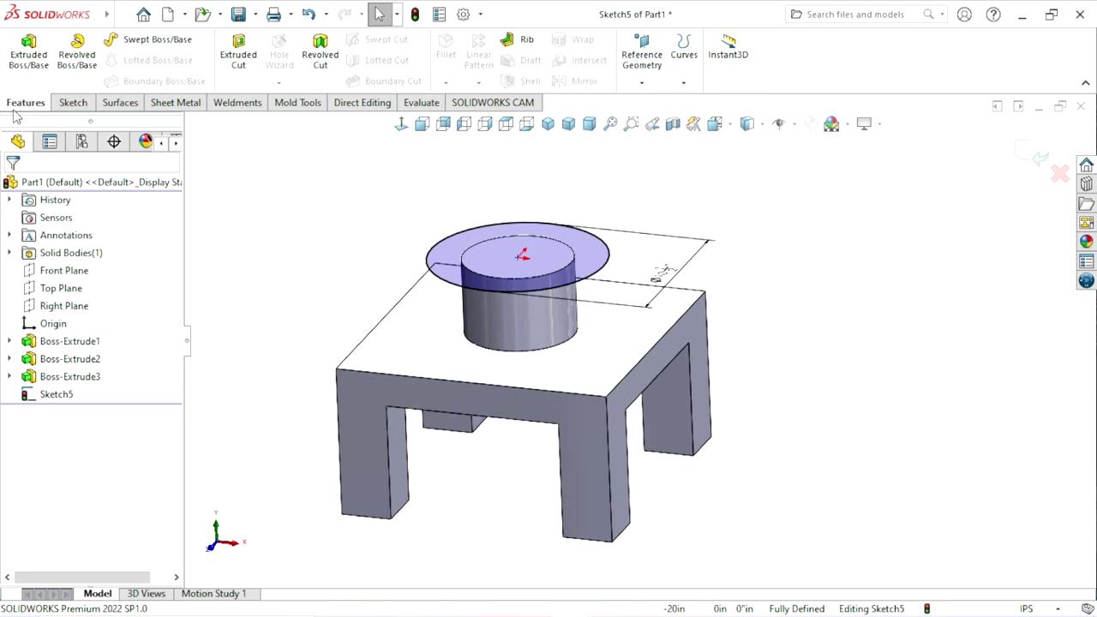
click(47, 75)
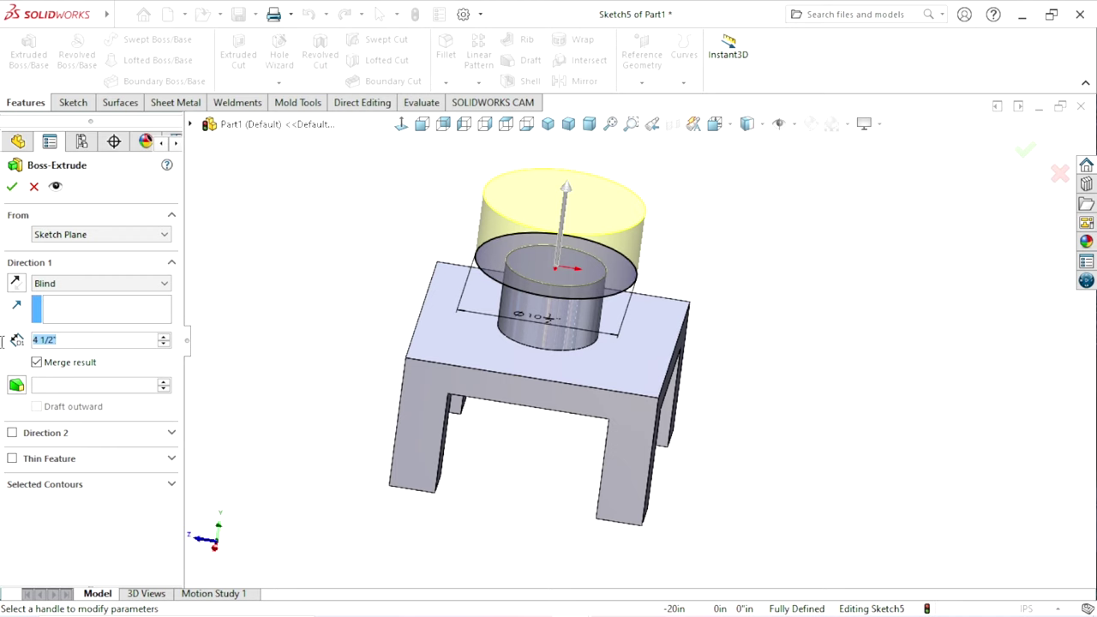
text(1.5)
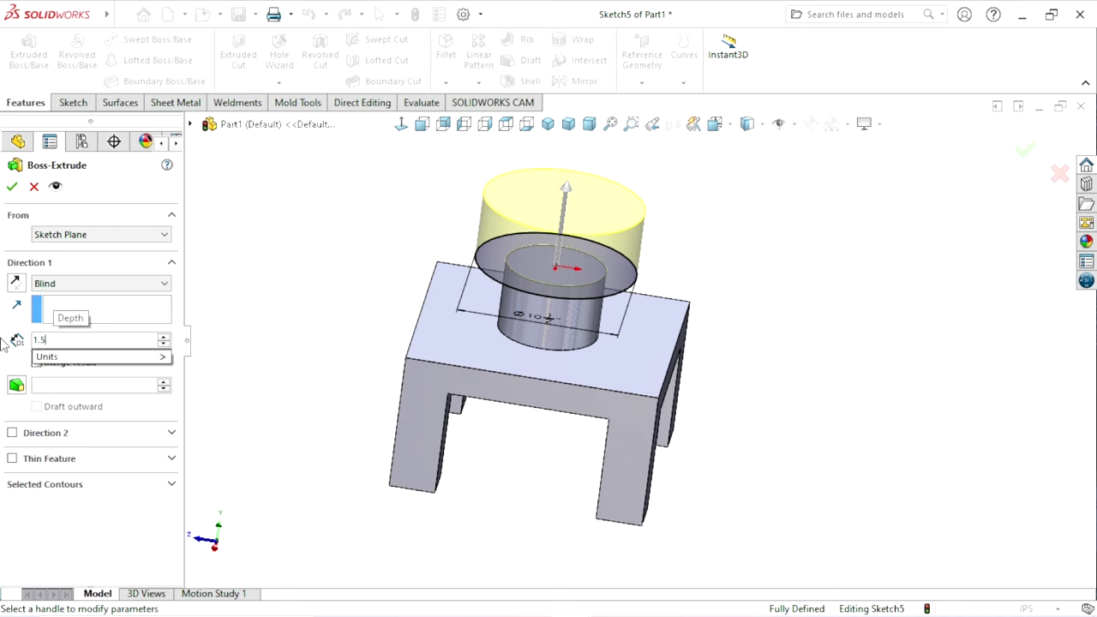
key(Return)
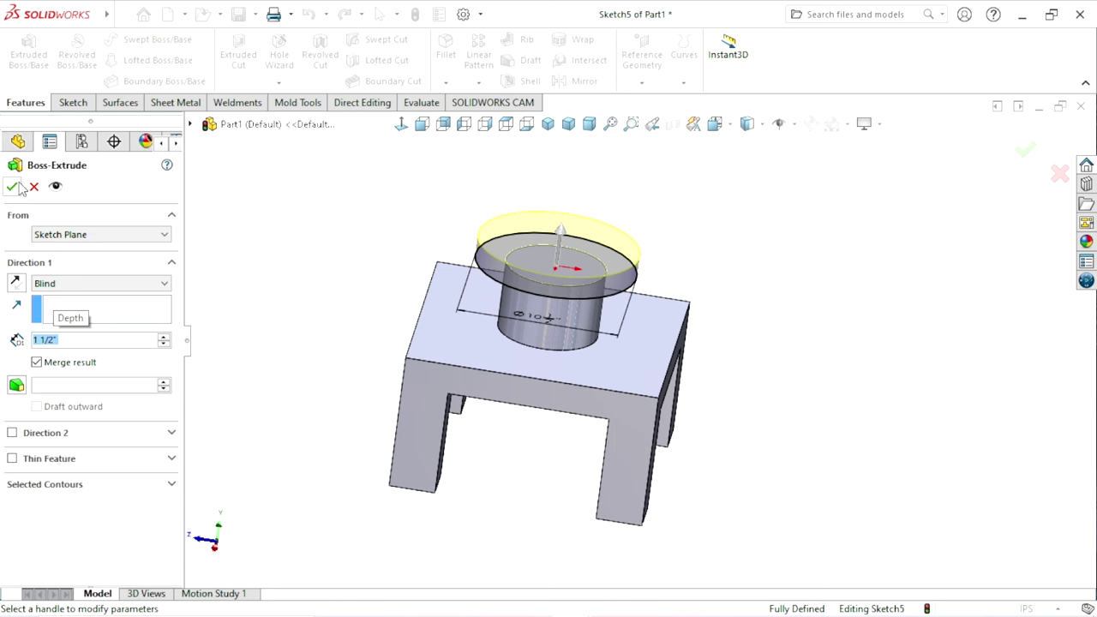
click(19, 185)
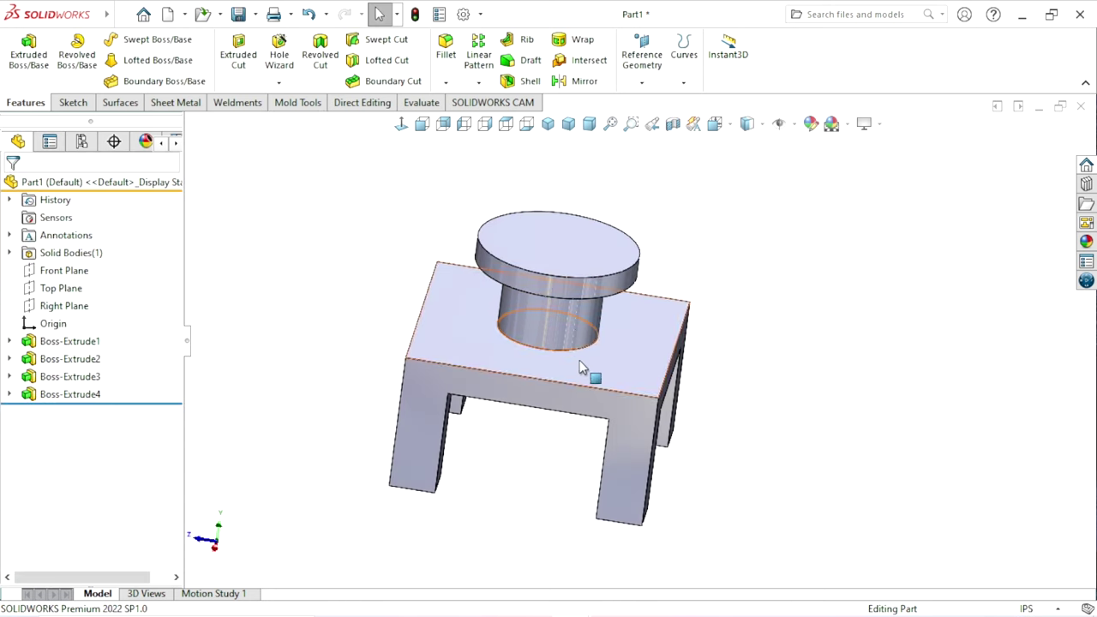
middle_drag(580, 363, 699, 347)
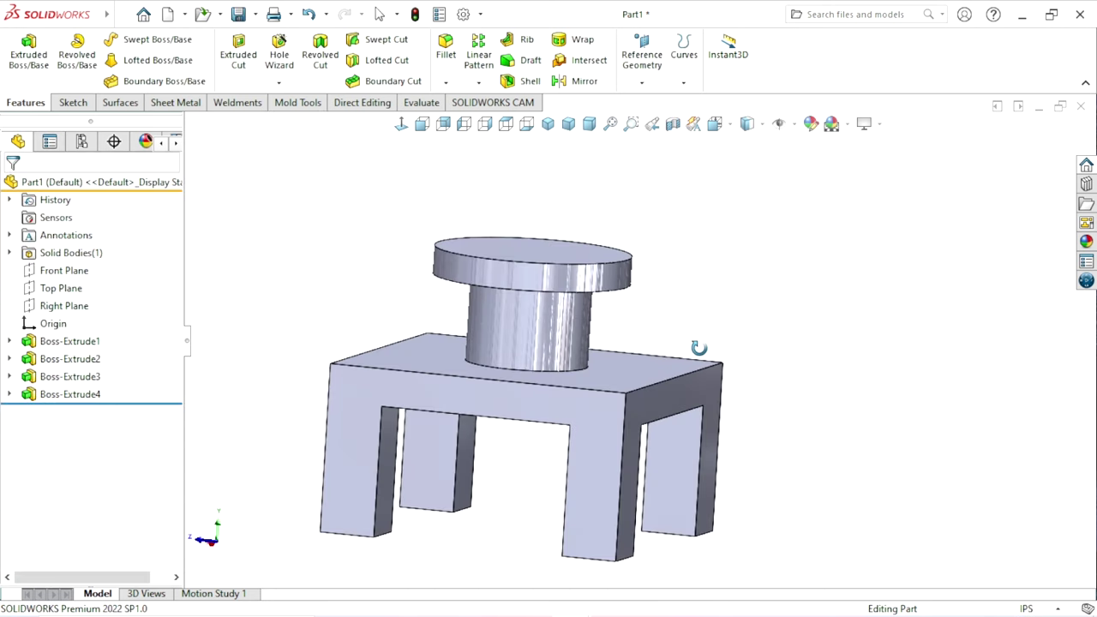
middle_drag(623, 373, 609, 382)
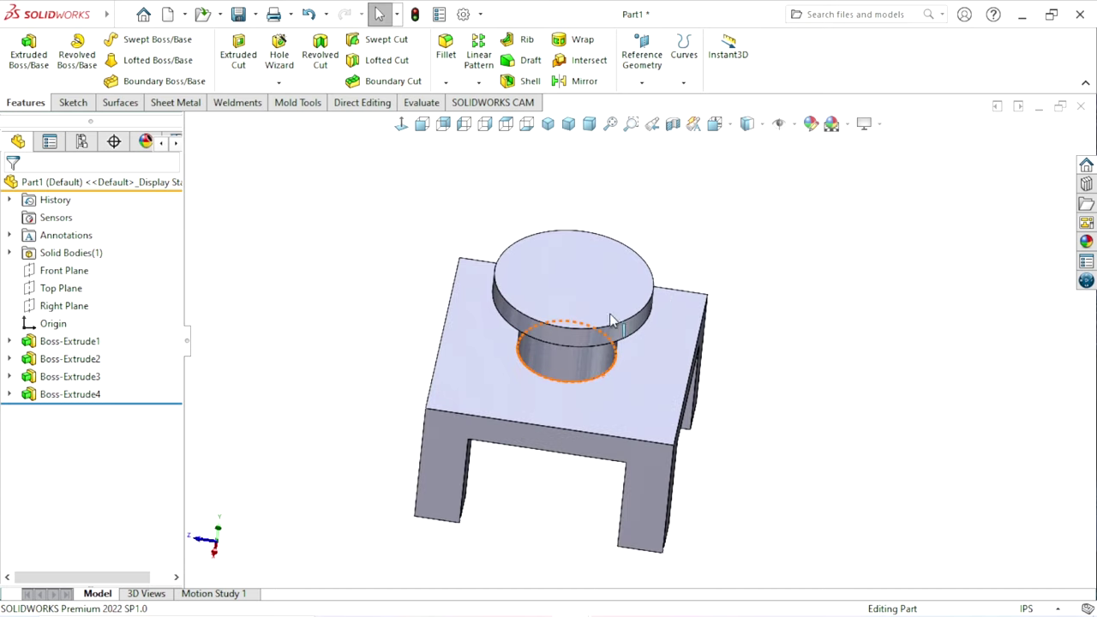
Step: Start a sketch on the flange's top face and draw a circle centred on the origin
click(564, 305)
click(635, 257)
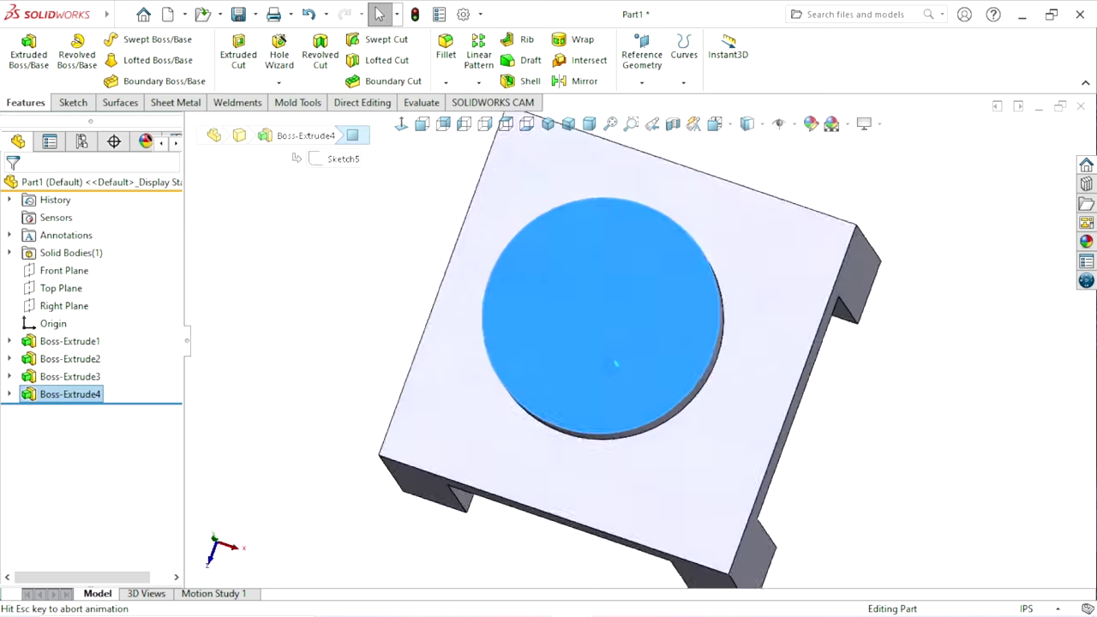
click(137, 40)
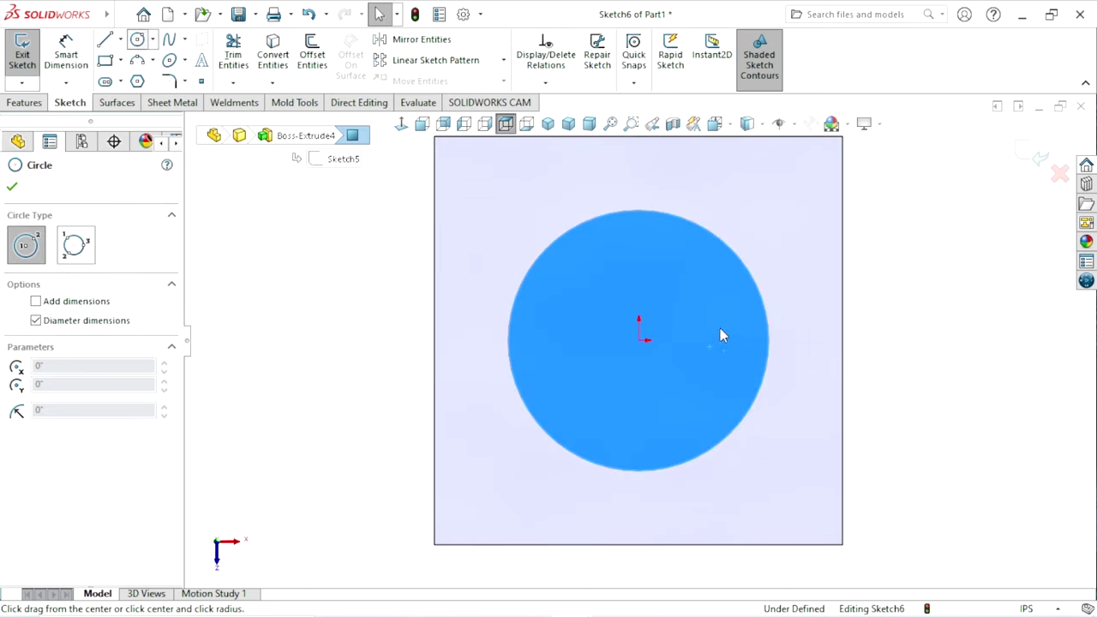
click(638, 340)
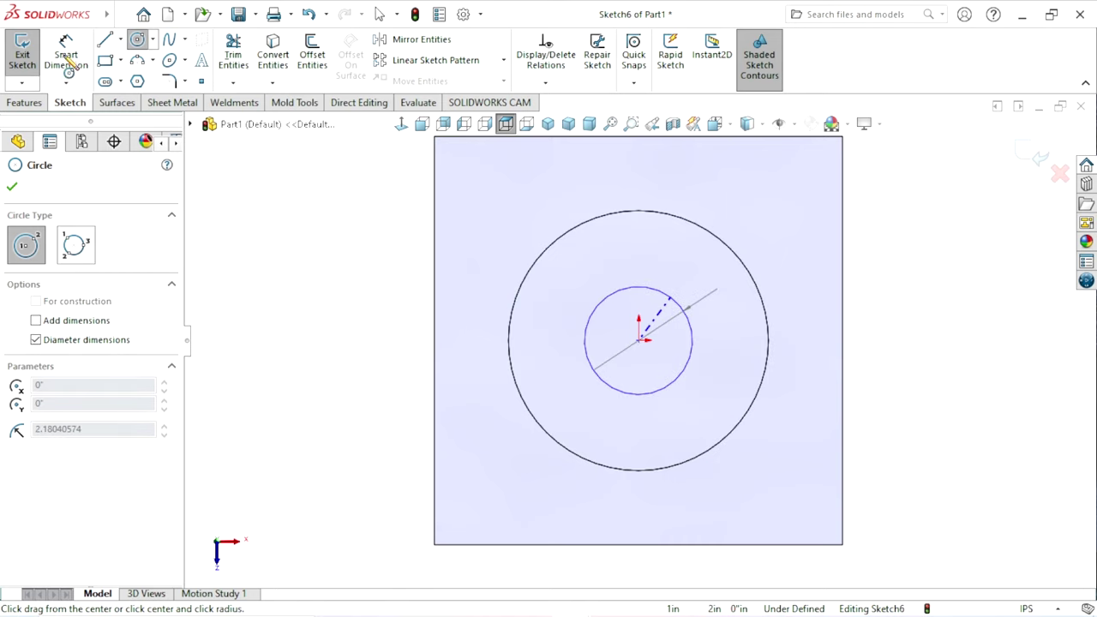
key(Escape)
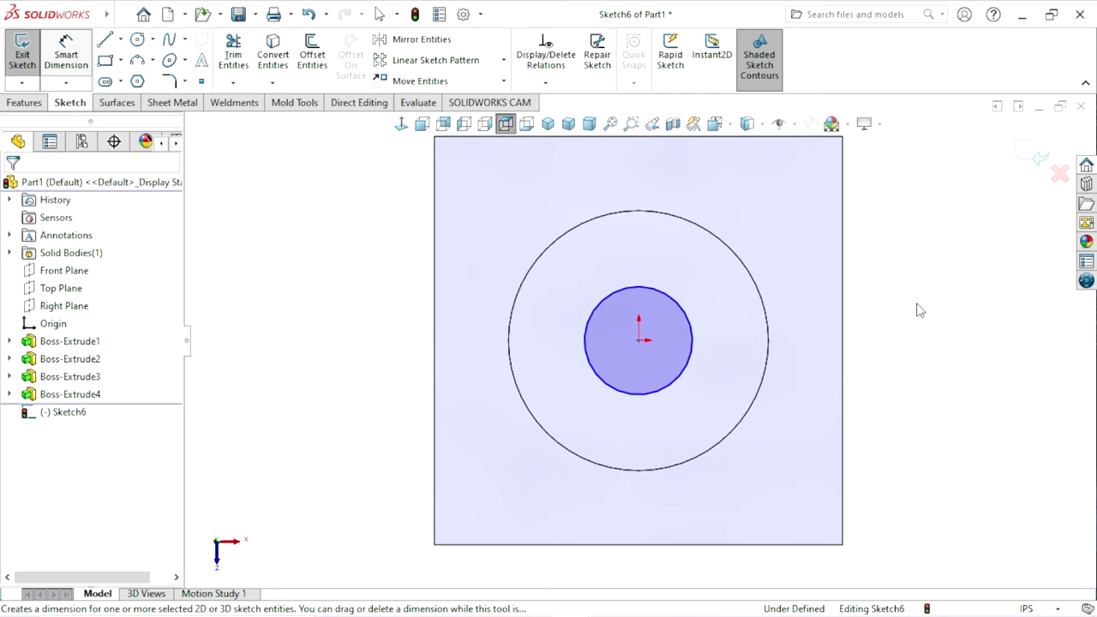
Step: Dimension the circle's diameter to 5.51 in
scroll(874, 372, up, 1)
scroll(796, 335, down, 1)
scroll(788, 339, down, 1)
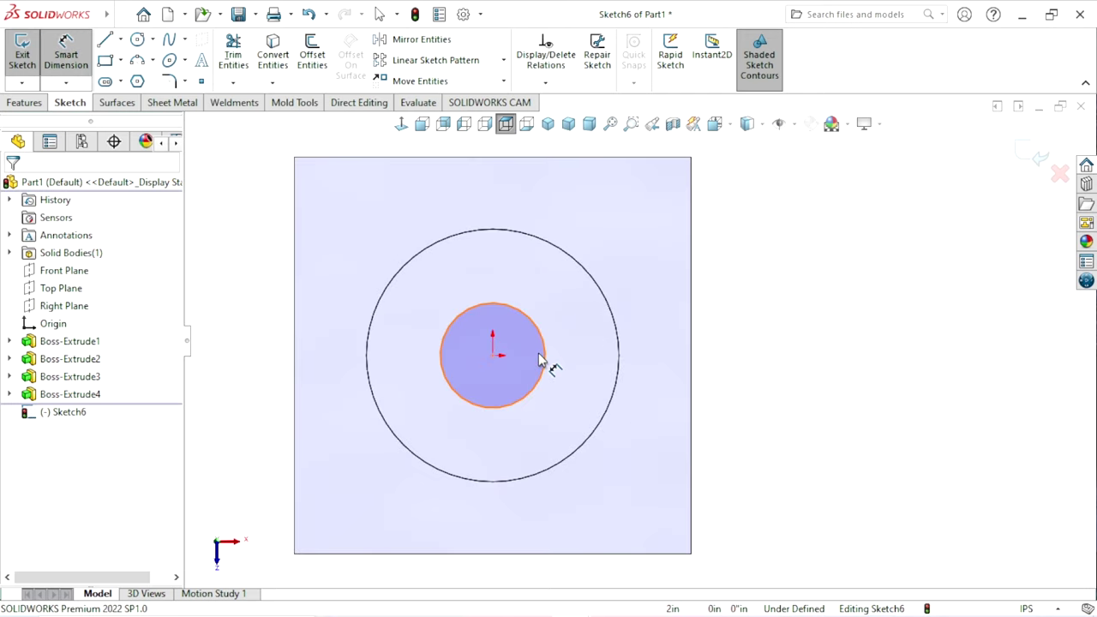
click(543, 358)
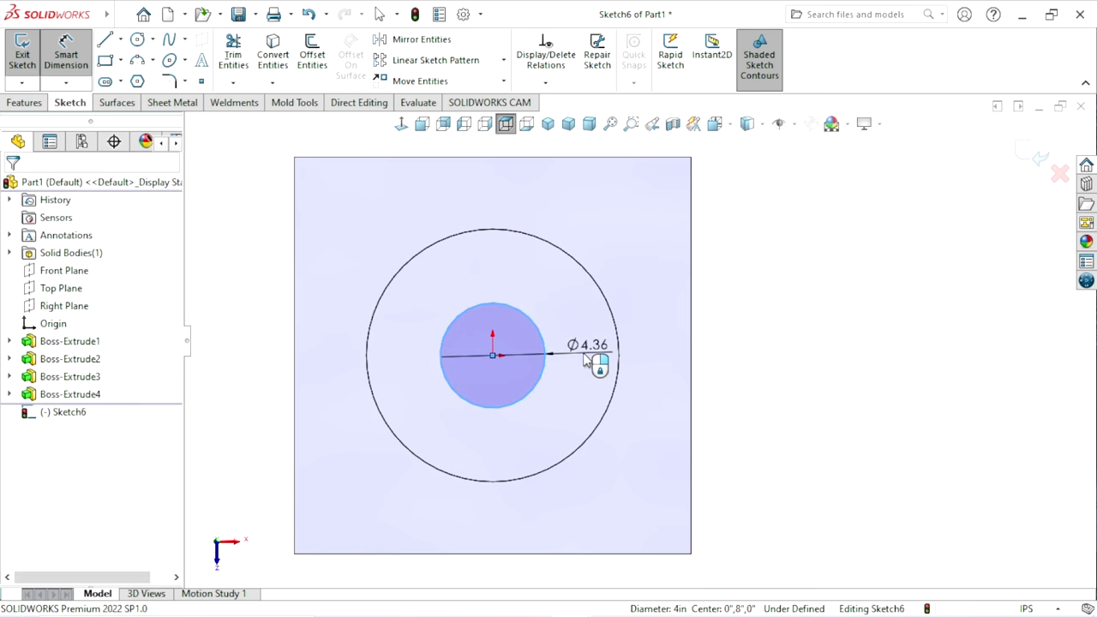
click(586, 360)
text(5.5)
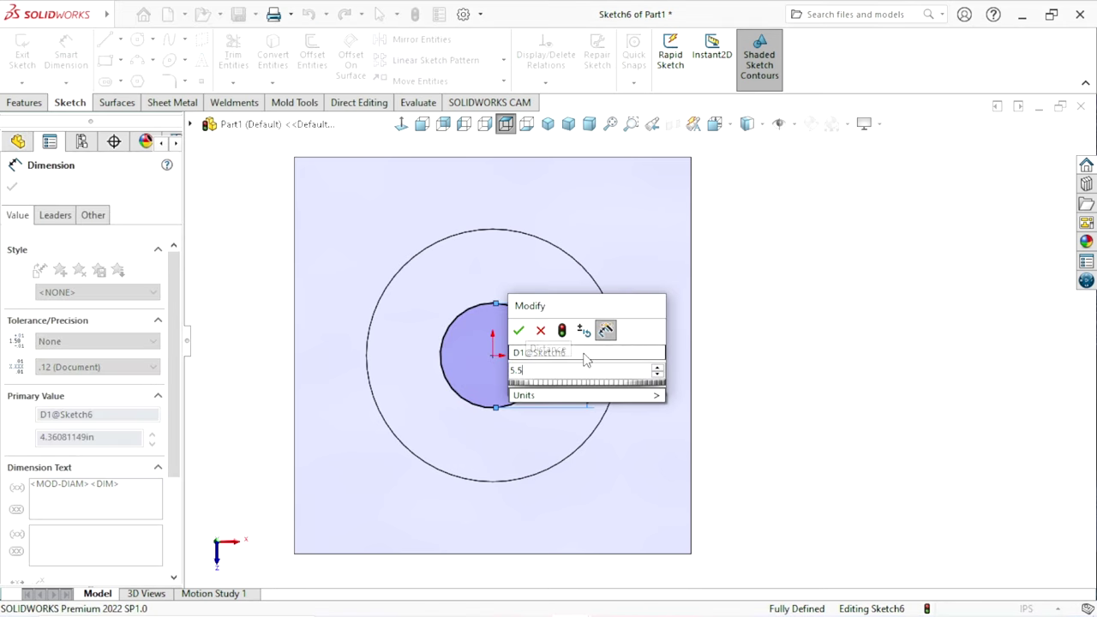
text(1)
key(Return)
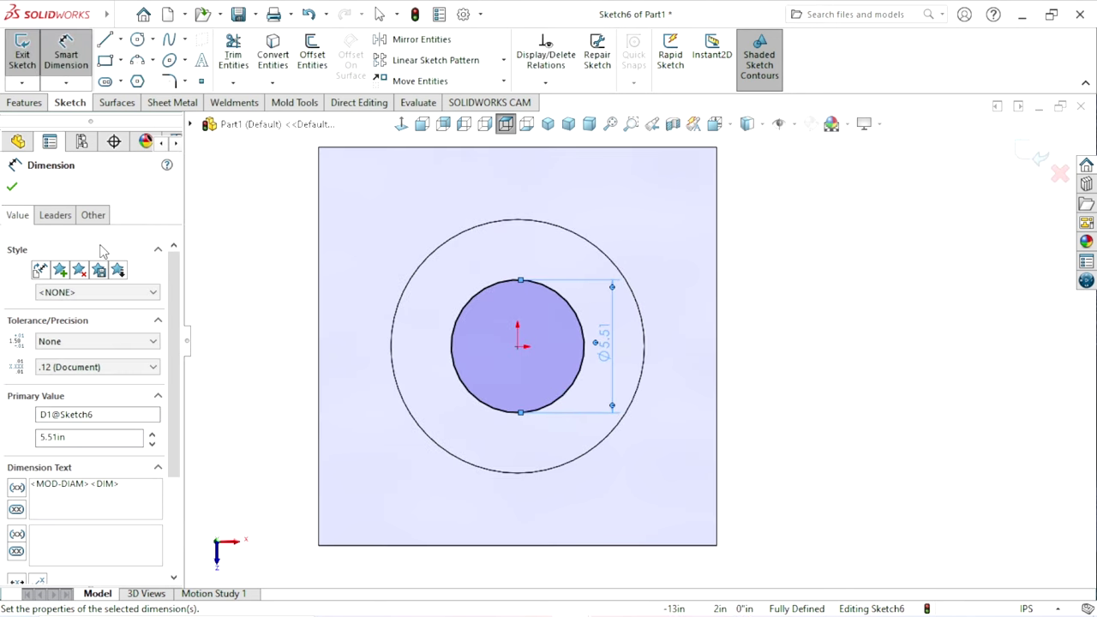
click(13, 188)
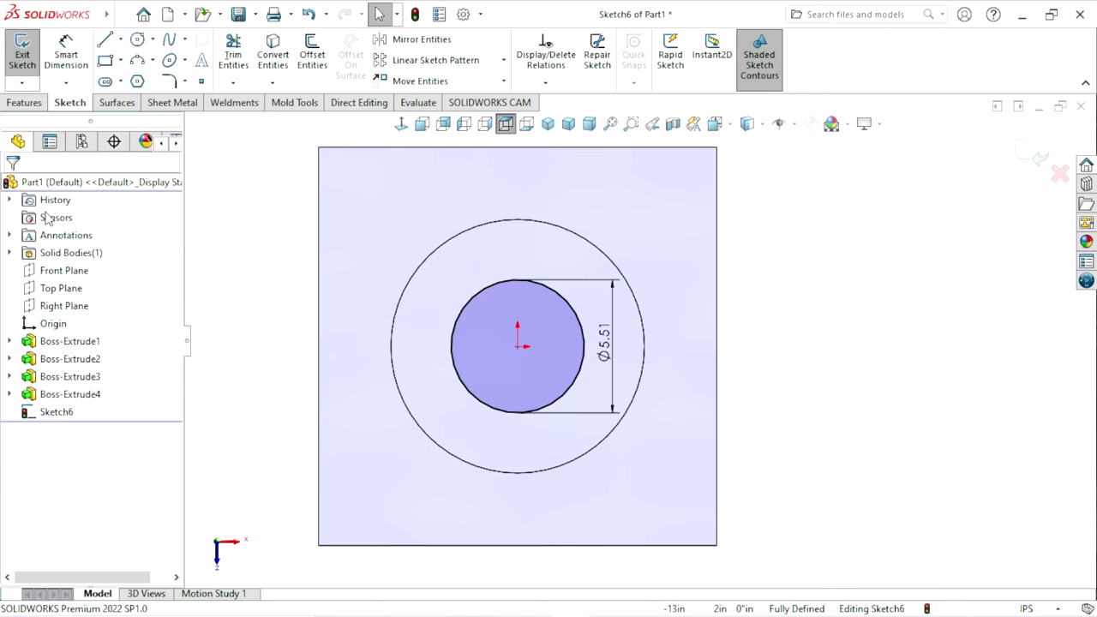
Step: Cut the 5.51 in circle 1 1/2 in blind into the flange as Cut-Extrude1
click(24, 104)
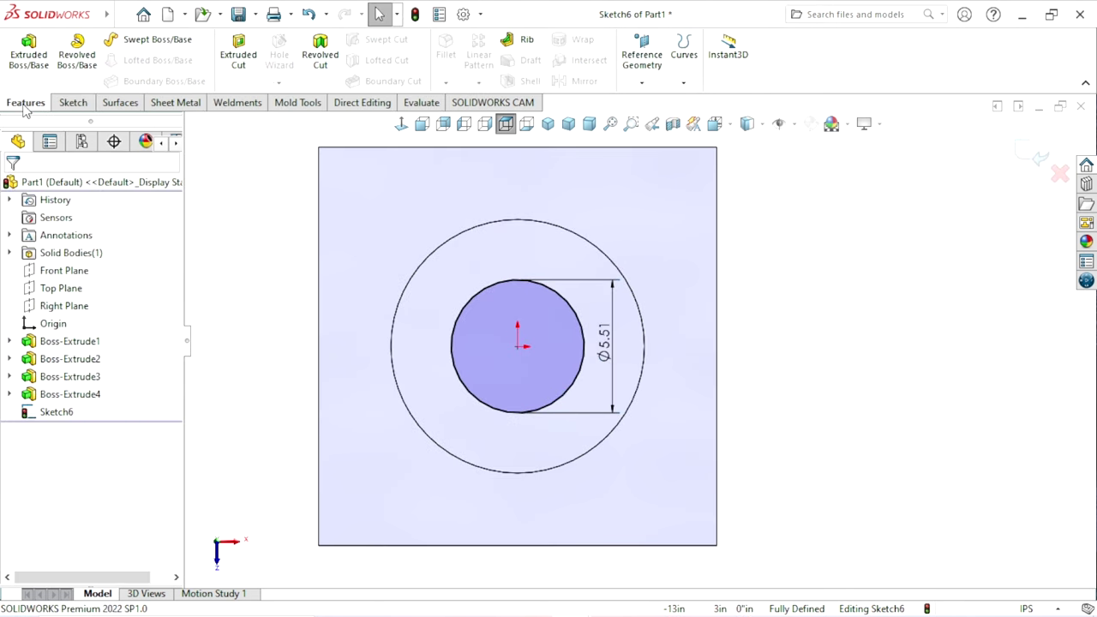
click(238, 53)
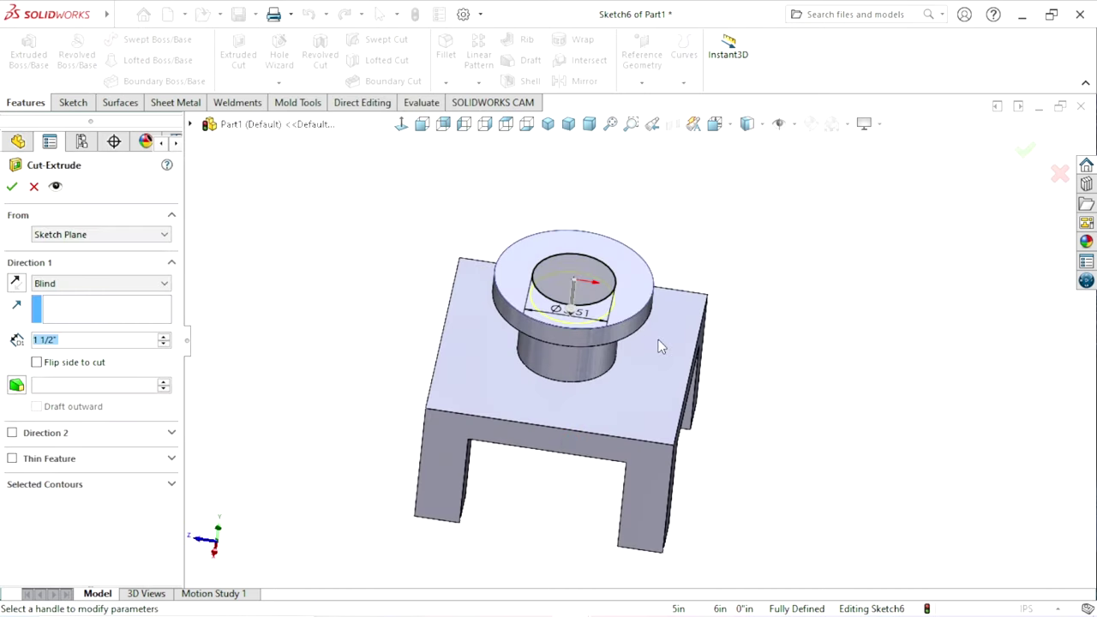
scroll(658, 348, down, 2)
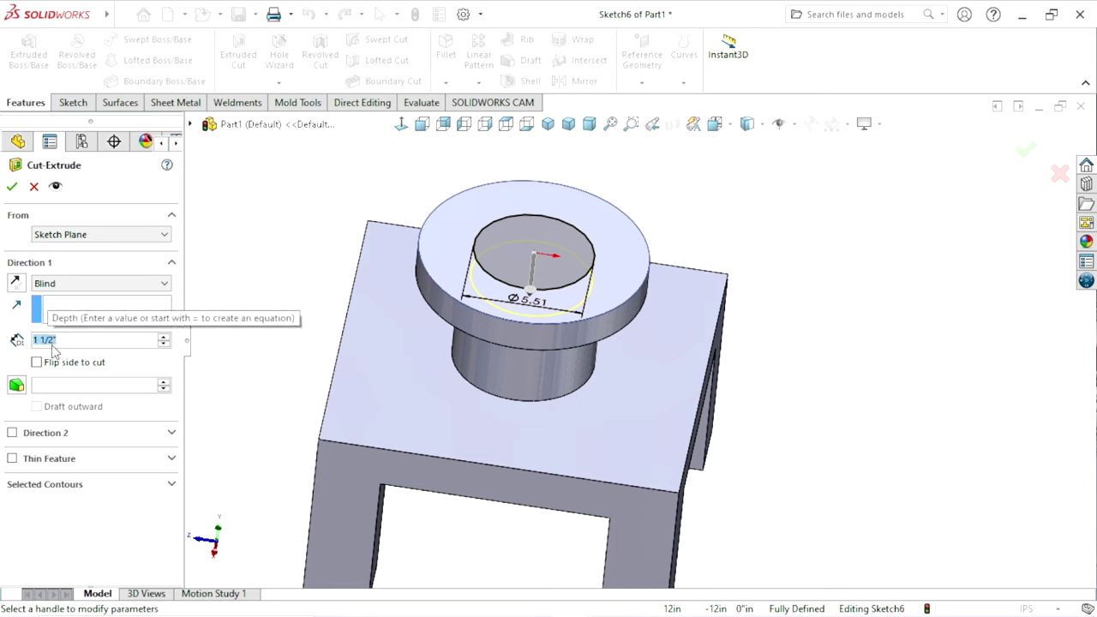
click(12, 187)
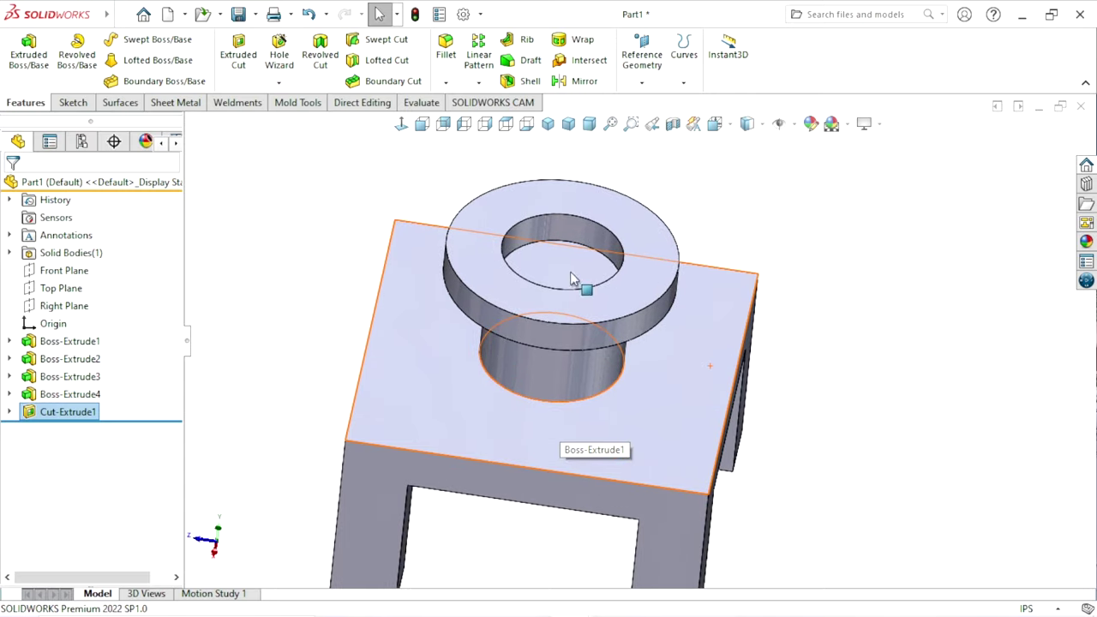
mouse_move(575, 279)
middle_down()
mouse_move(608, 392)
mouse_move(529, 458)
middle_up()
Step: Start a sketch on the base's underside and draw a circle centred on the origin
click(548, 442)
click(600, 419)
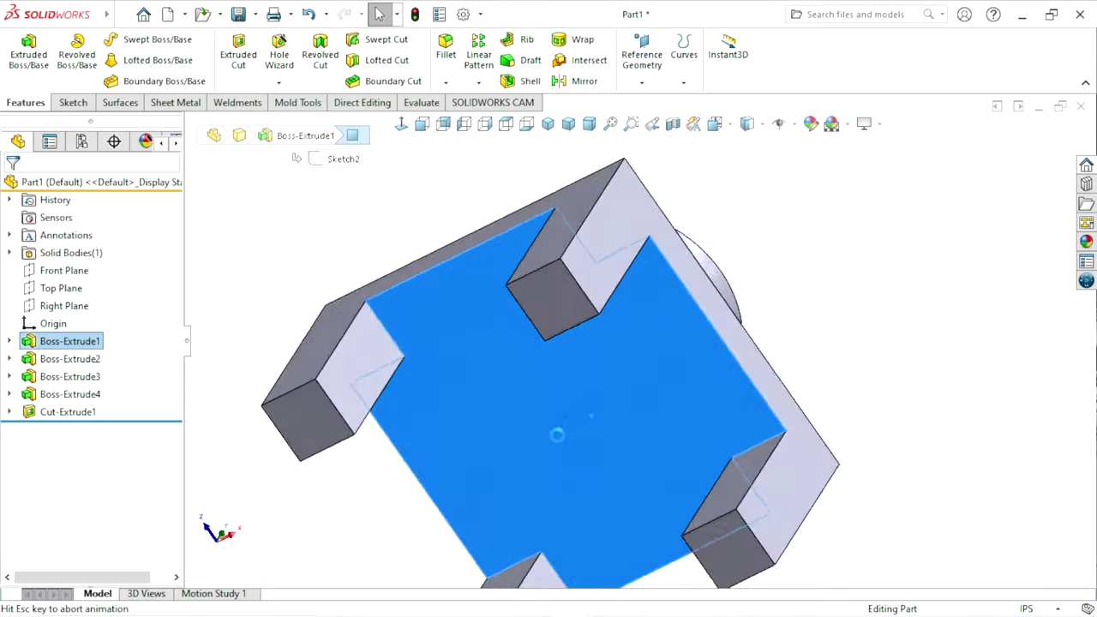
key(c)
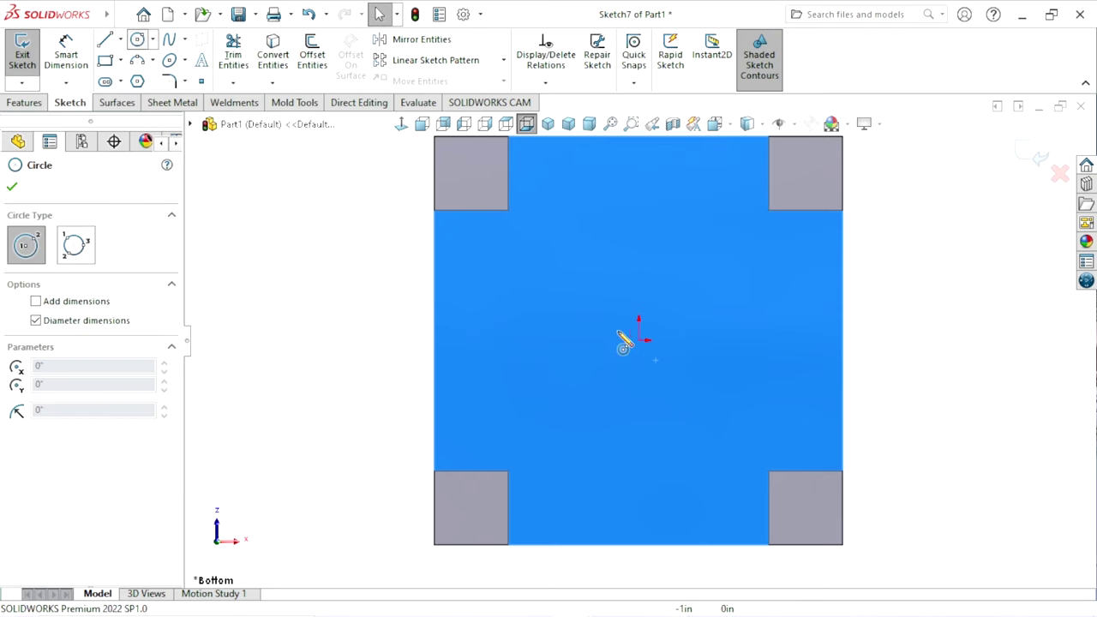
click(639, 340)
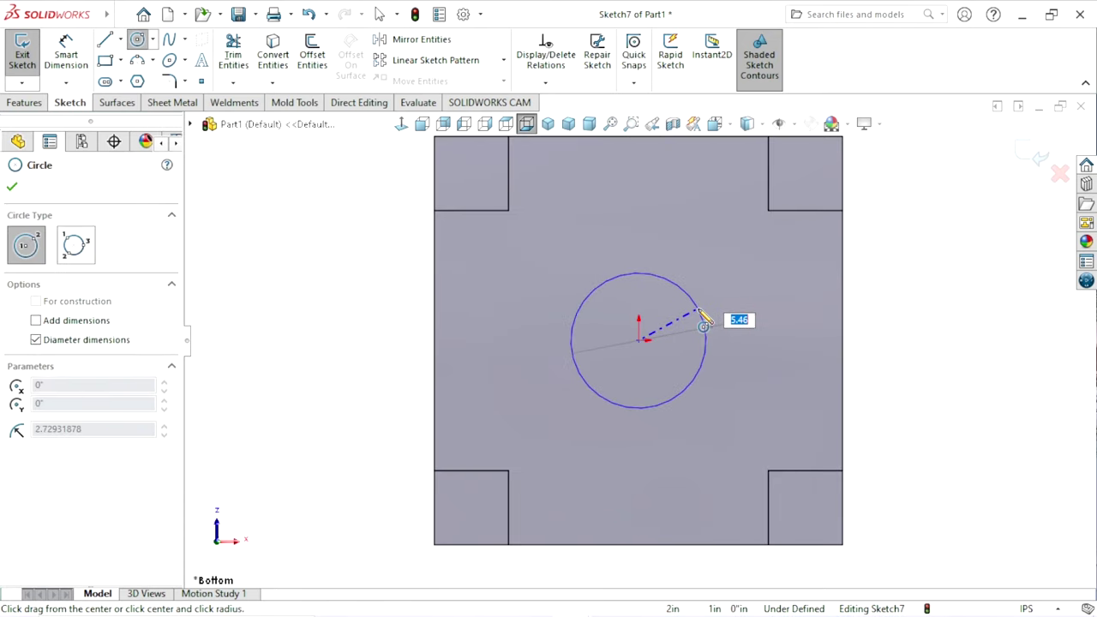
click(702, 322)
Step: Add a diameter dimension to the underside circle, entering 2
key(d)
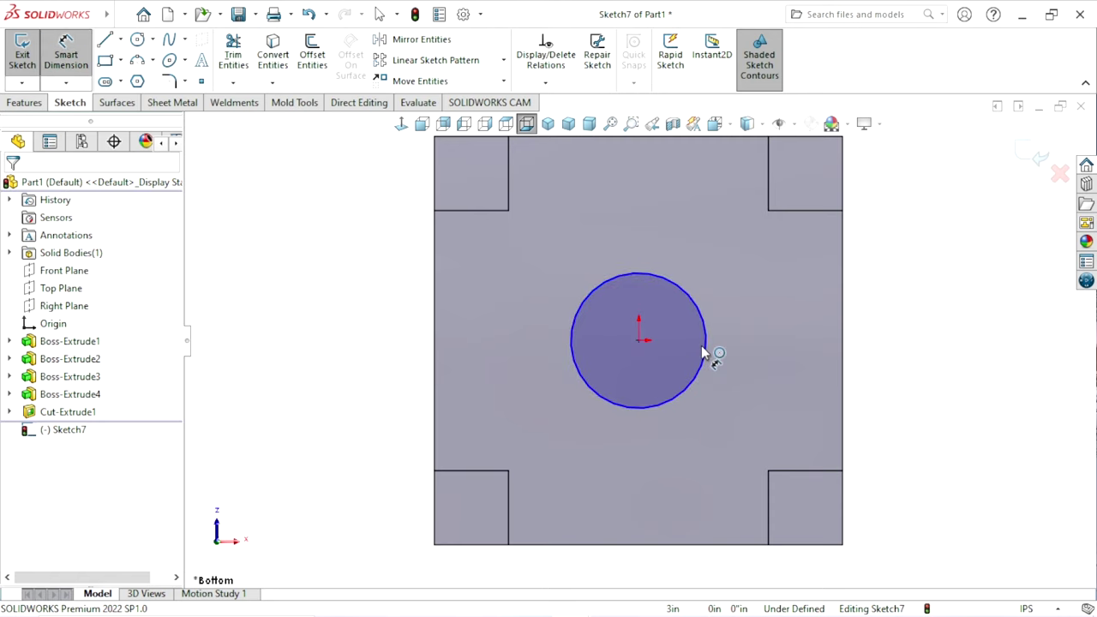
click(706, 351)
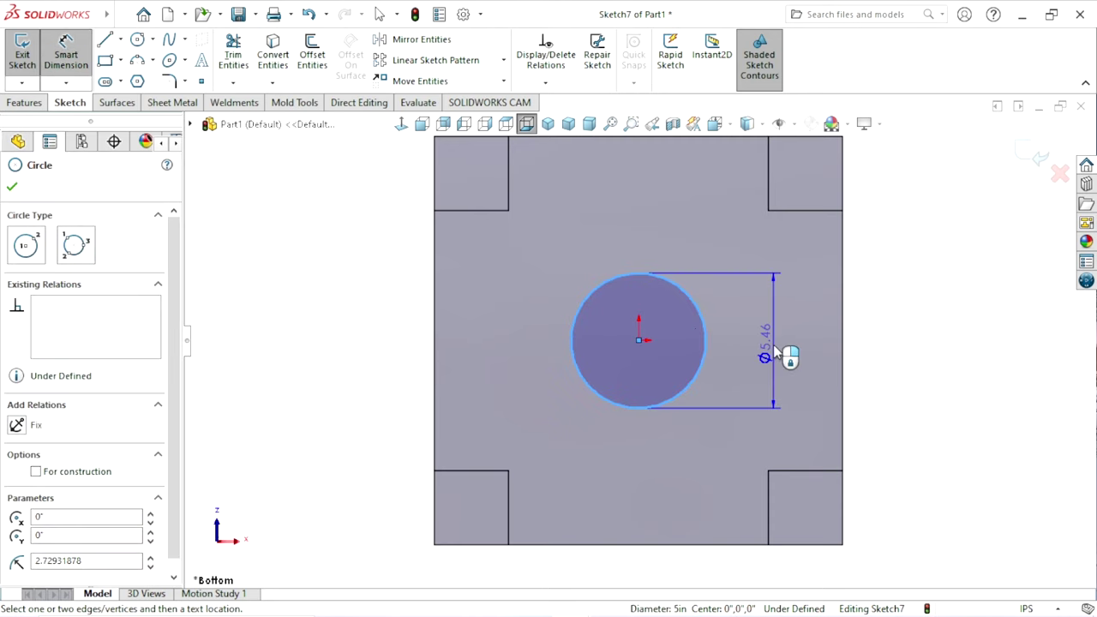
click(779, 353)
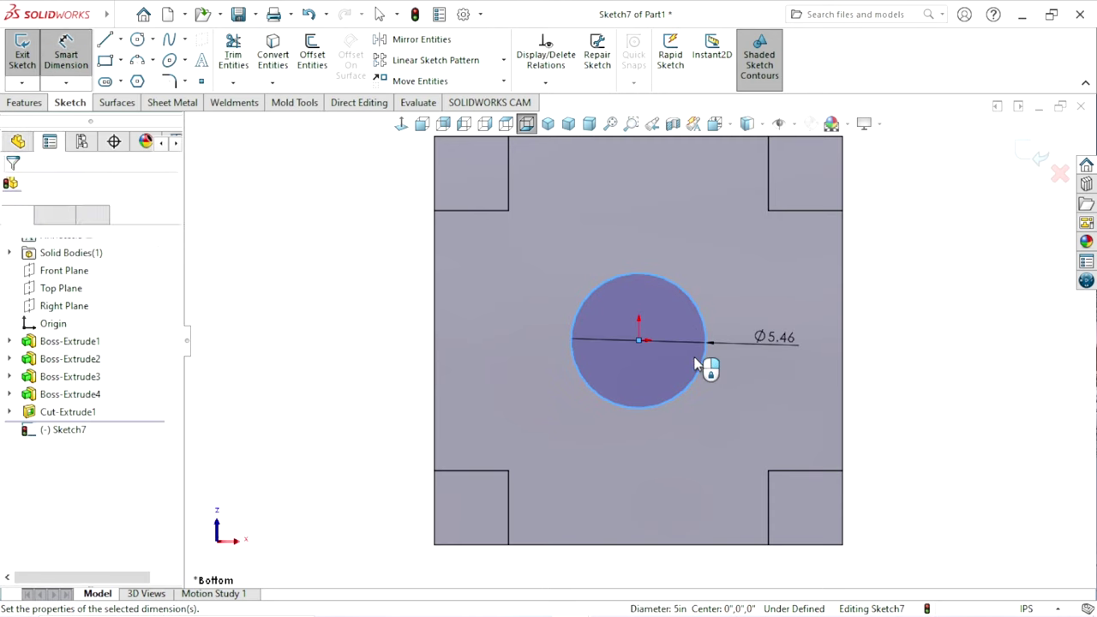
text(2)
key(Return)
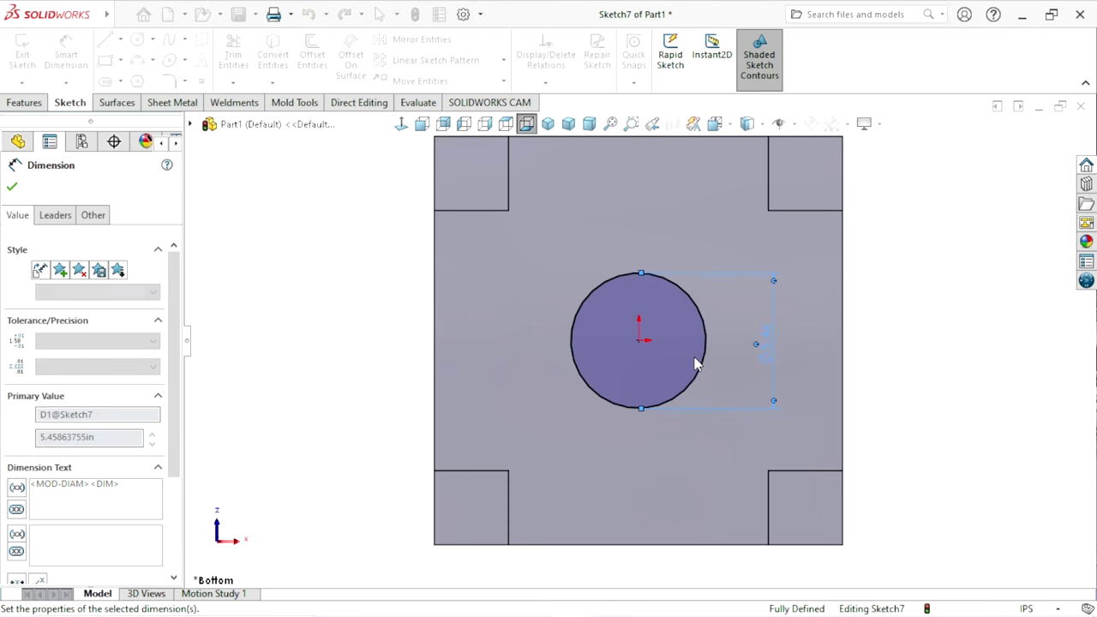
click(12, 186)
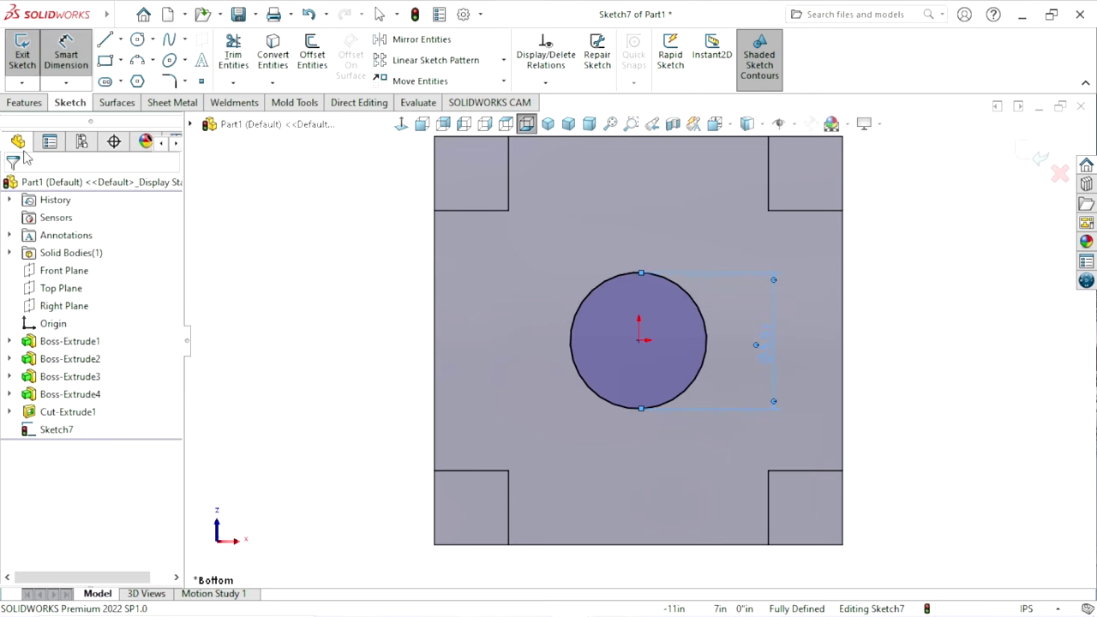
click(28, 102)
Step: Cut the underside circle 1 1/2 in into the base as Cut-Extrude2 and inspect the hole
click(226, 47)
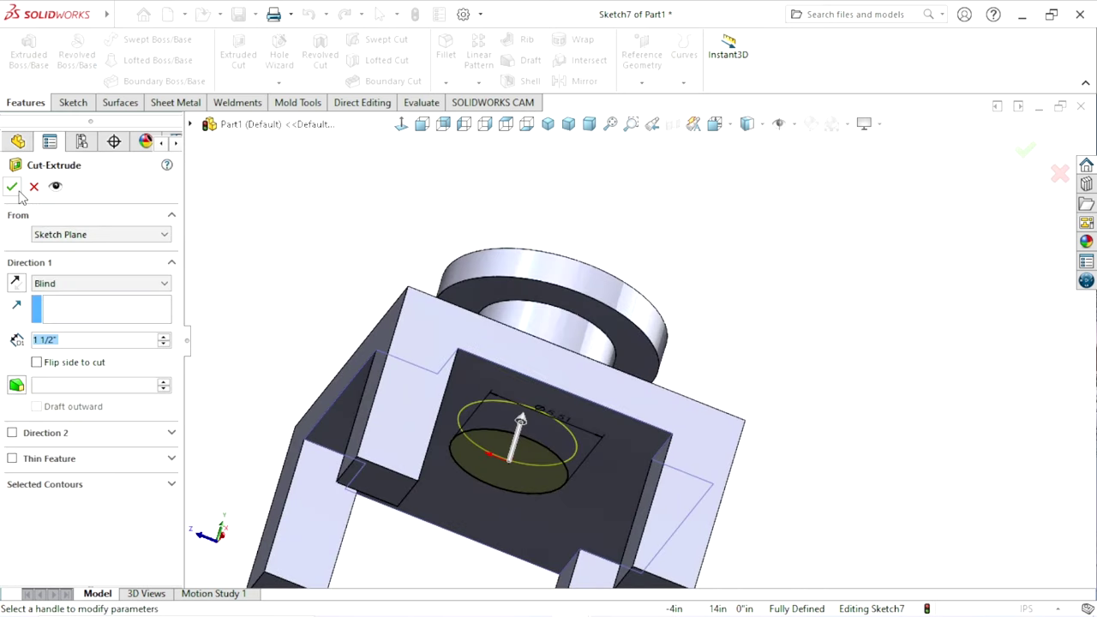
click(12, 187)
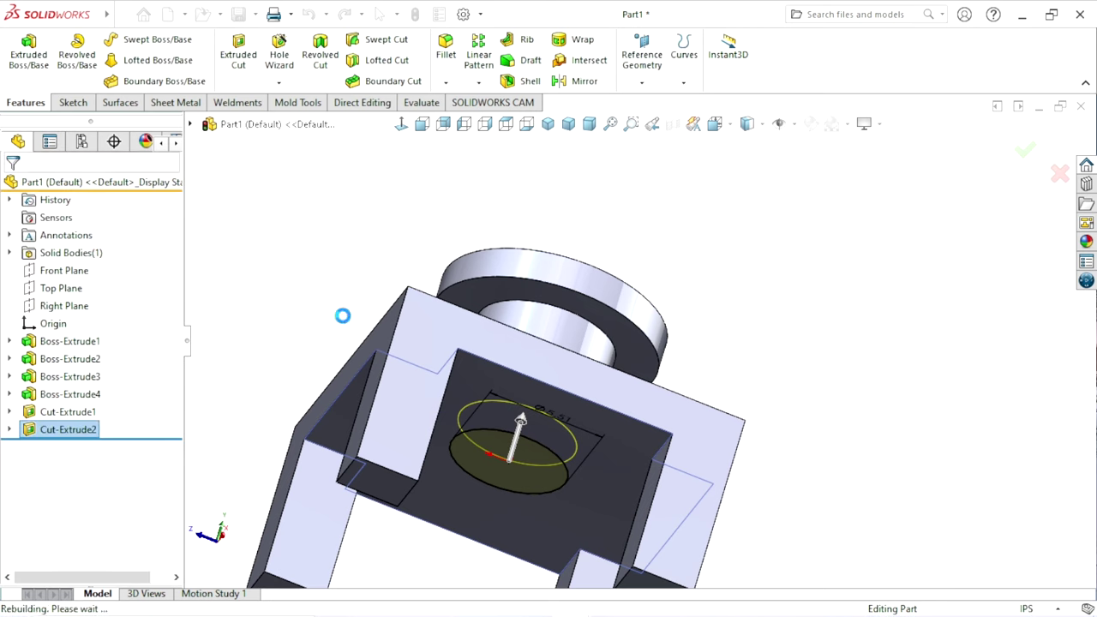
mouse_move(345, 323)
middle_down()
mouse_move(425, 384)
mouse_move(643, 421)
mouse_move(656, 397)
mouse_move(605, 309)
mouse_move(665, 286)
middle_up()
Step: Start a sketch on the bore's bottom face and draw a circle centred on the origin
click(632, 210)
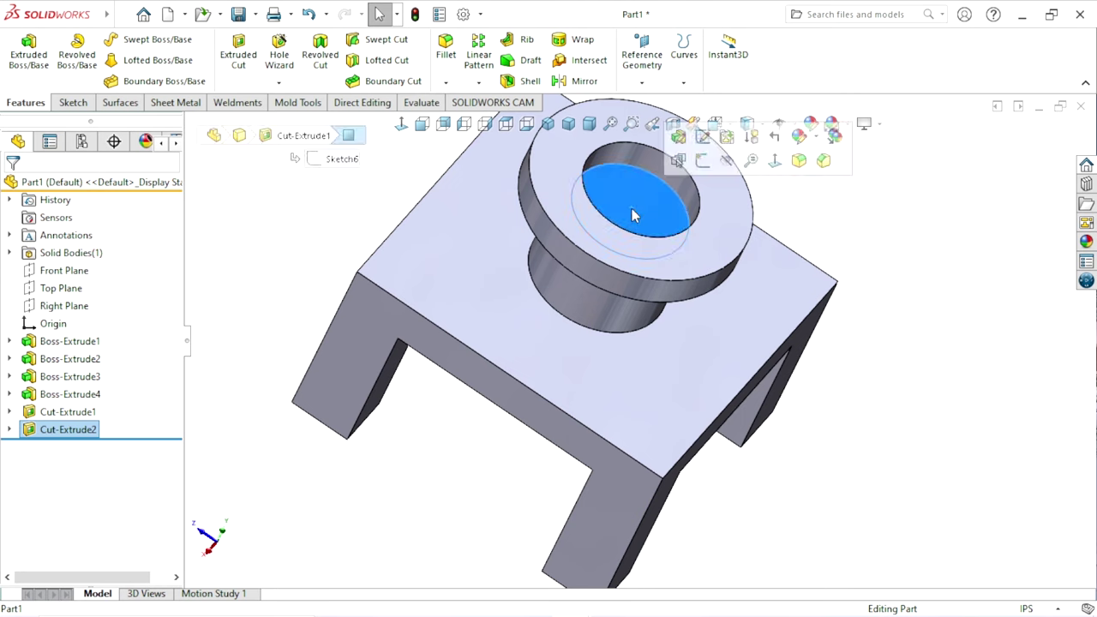
scroll(631, 235, up, 2)
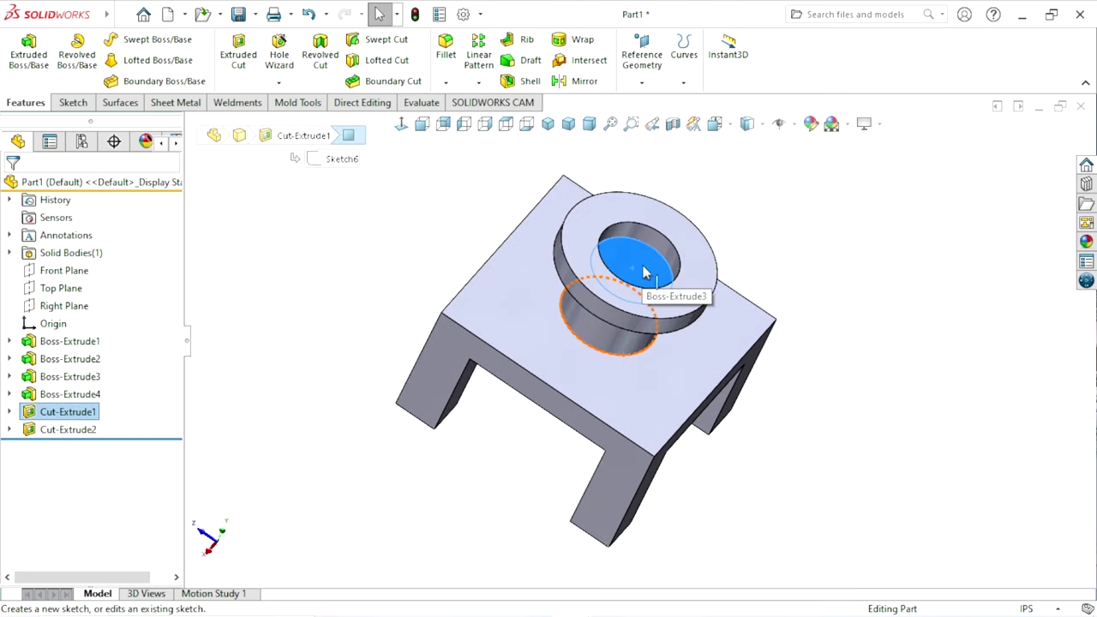
key(Escape)
click(630, 264)
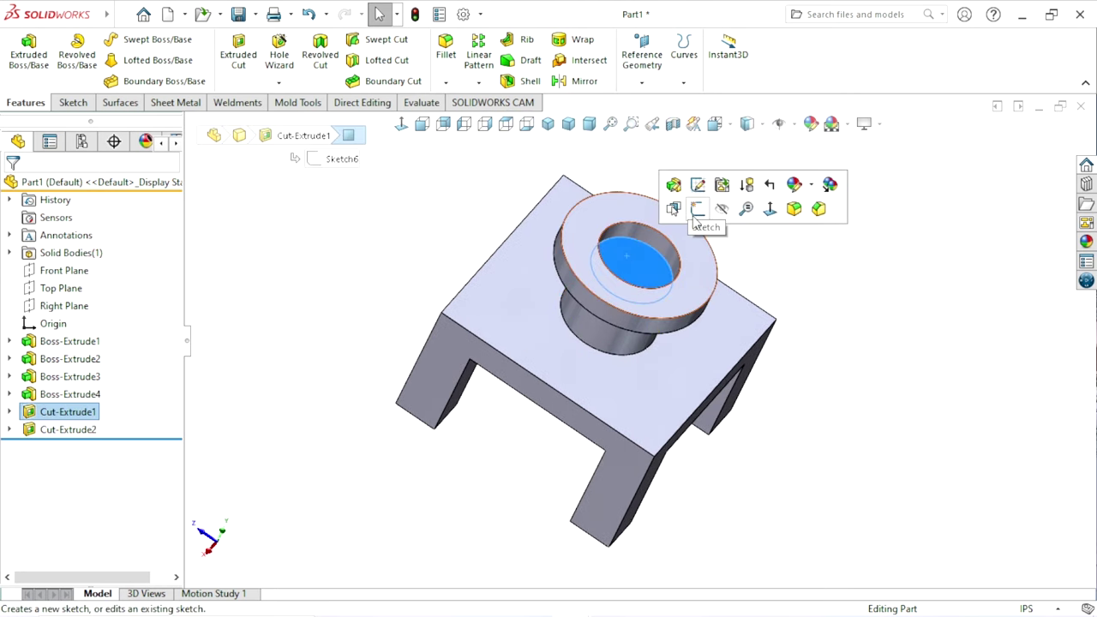
click(696, 209)
click(137, 39)
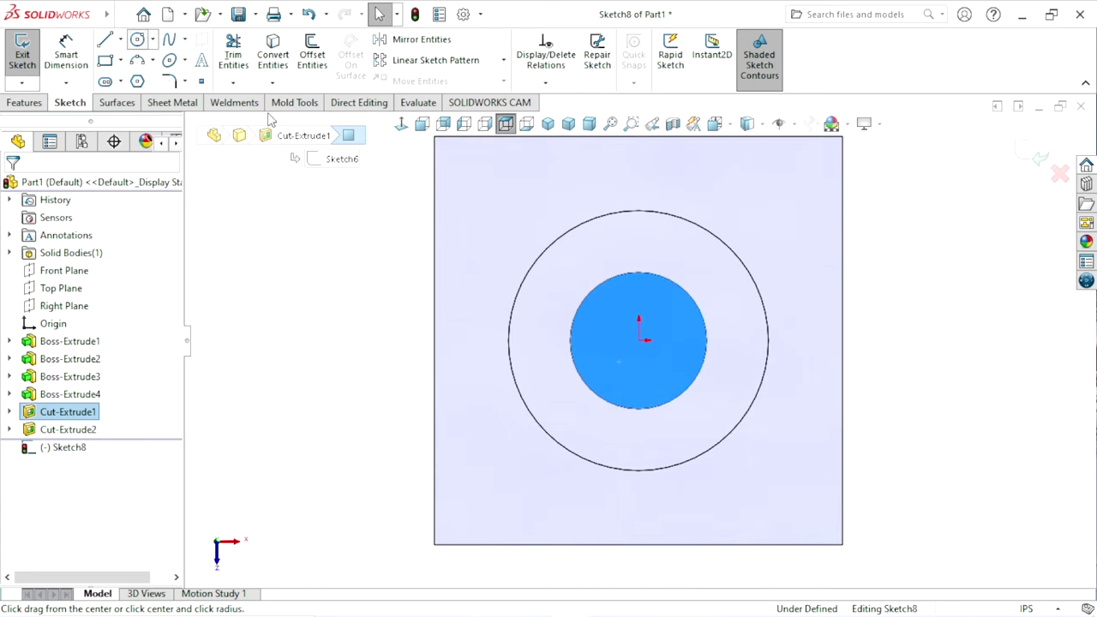
click(638, 340)
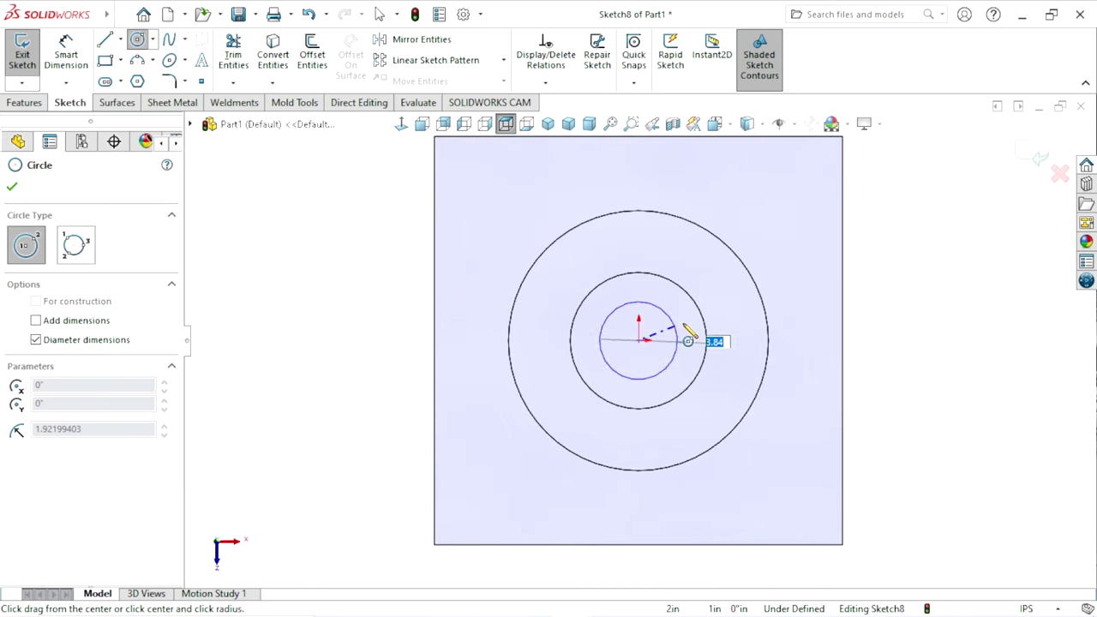
click(687, 340)
Step: Dimension the bore-floor circle's diameter to 4 in
click(65, 53)
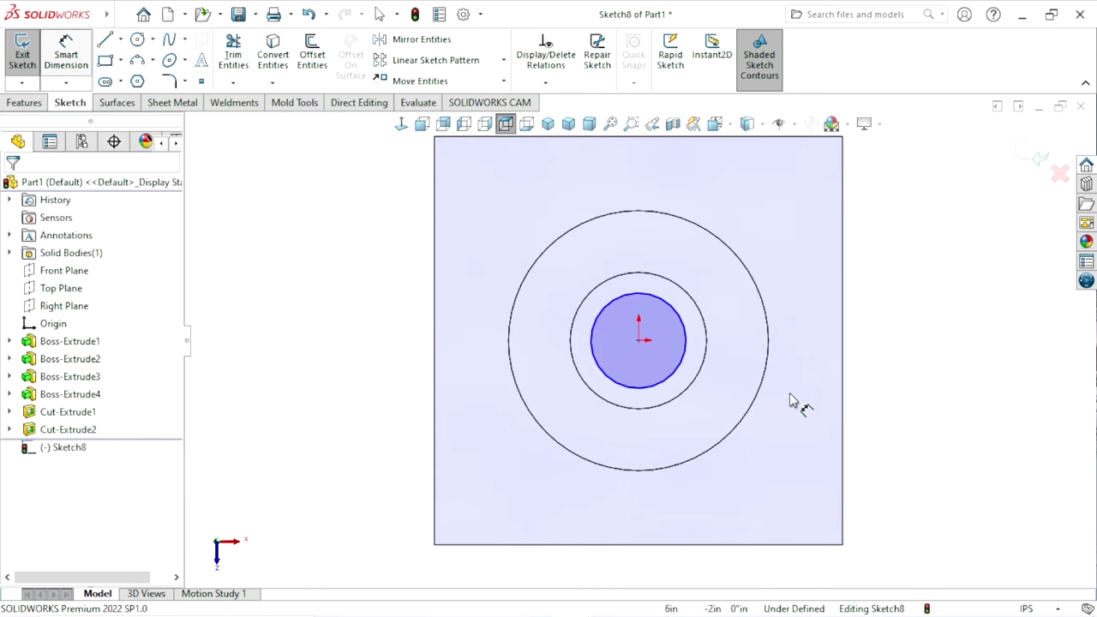
click(686, 343)
click(783, 338)
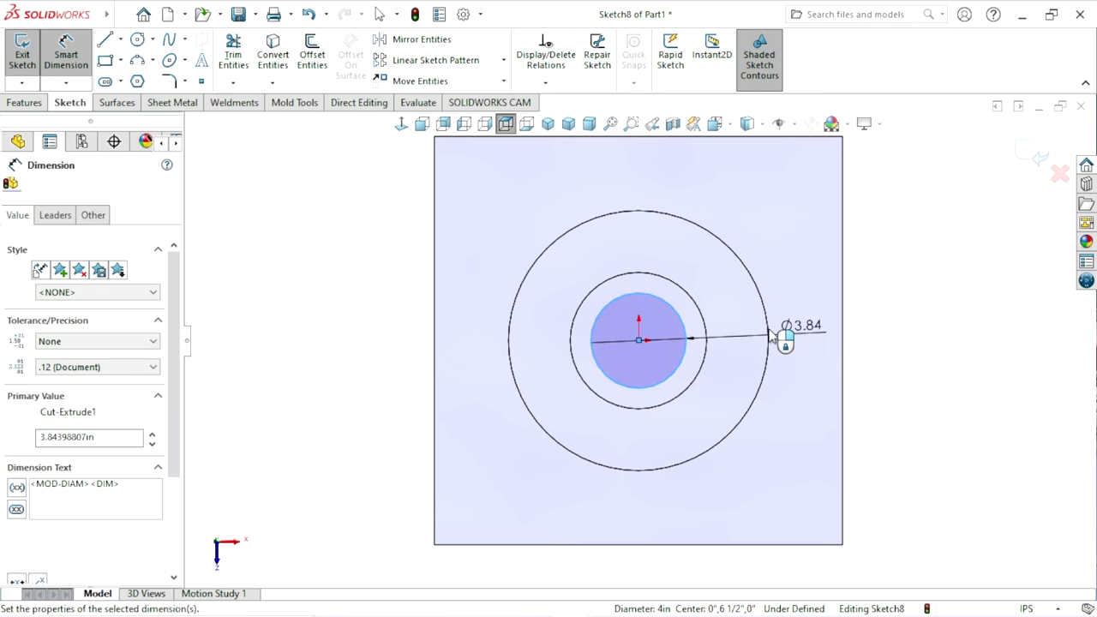
text(4)
key(Return)
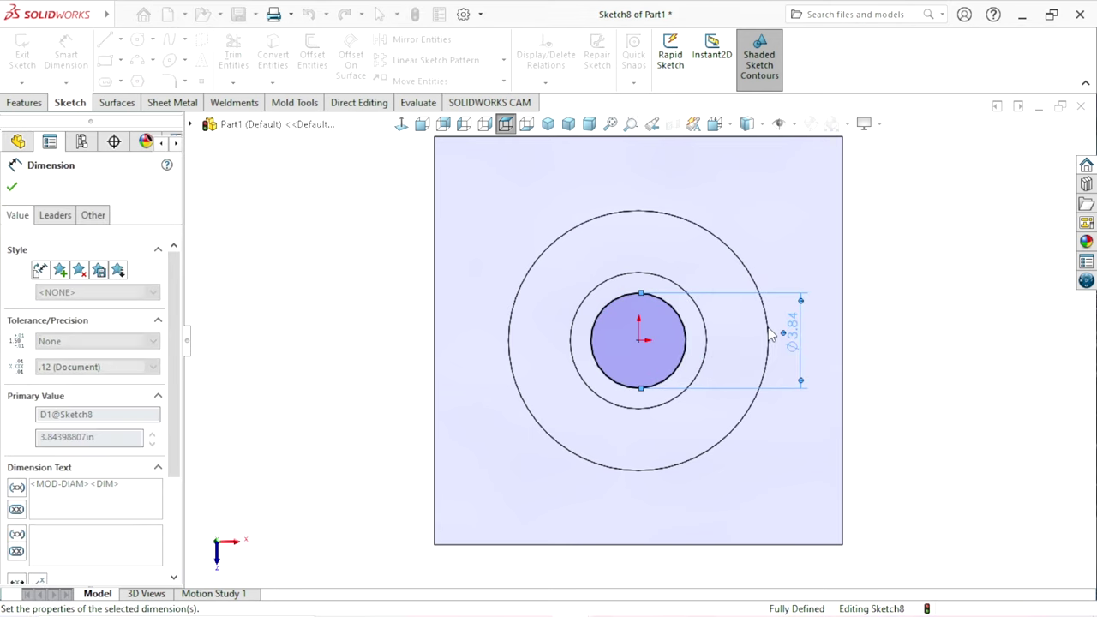
Step: Cut the 4 in circle Through All as Cut-Extrude3
click(12, 188)
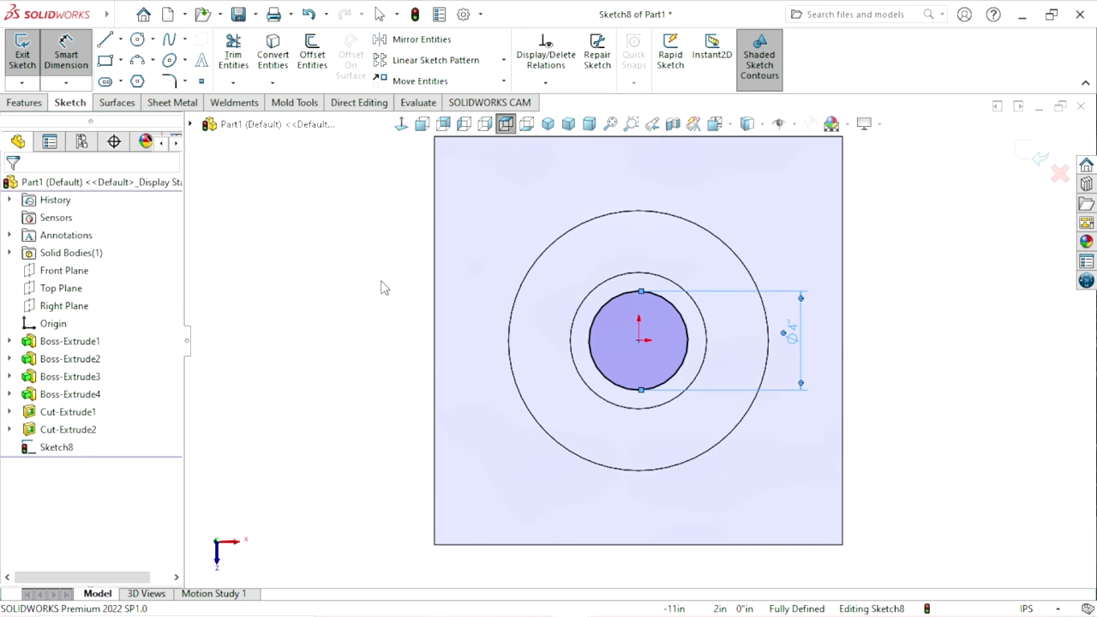
key(Escape)
click(26, 102)
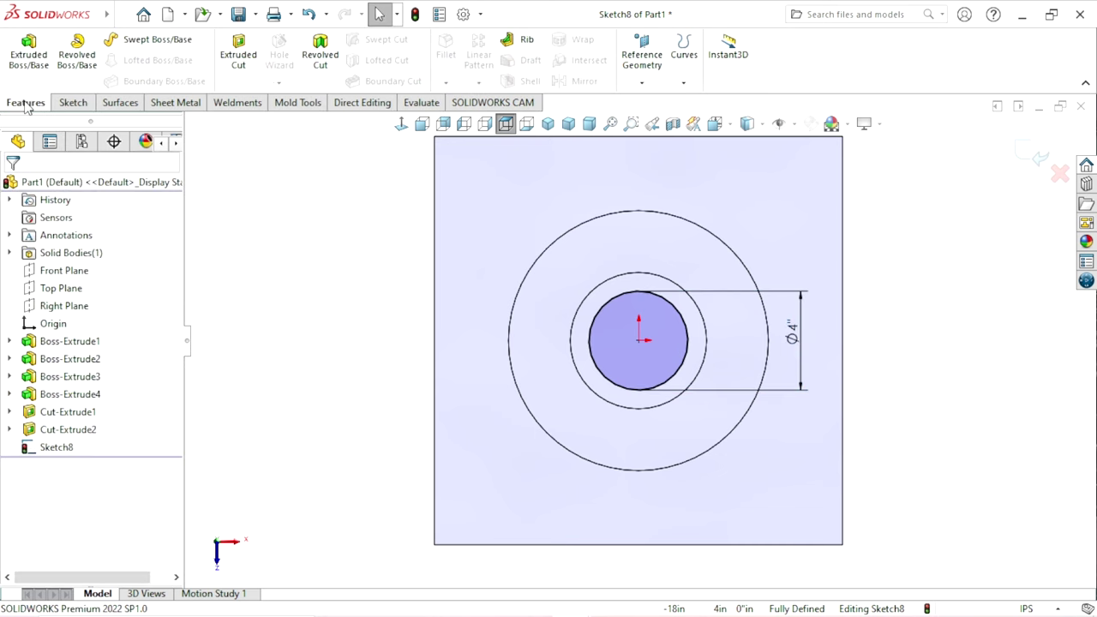
click(238, 53)
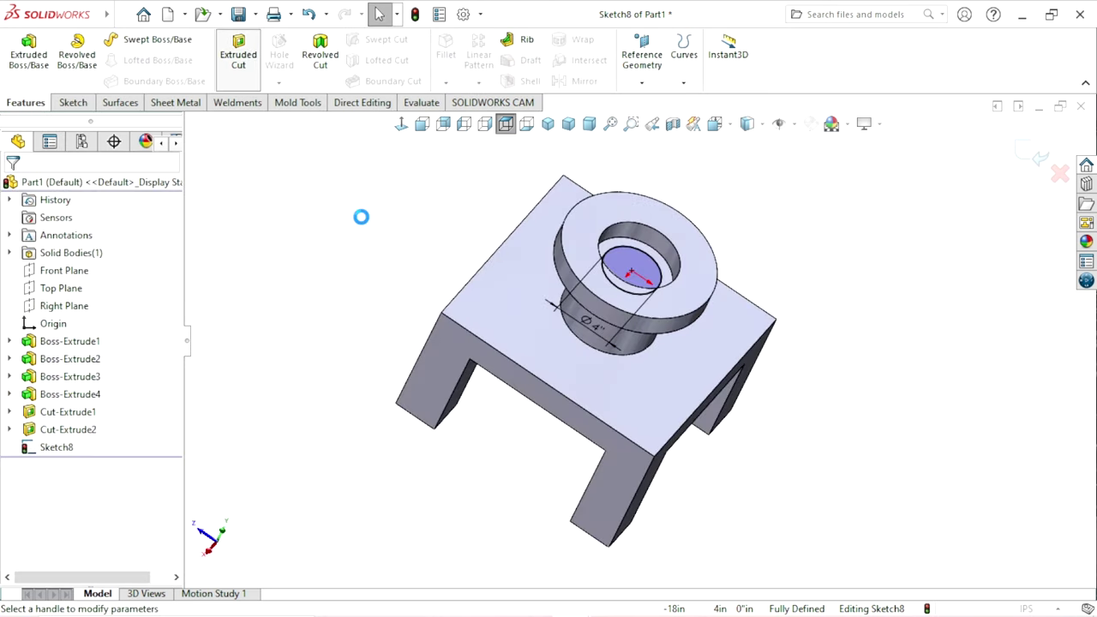
click(60, 288)
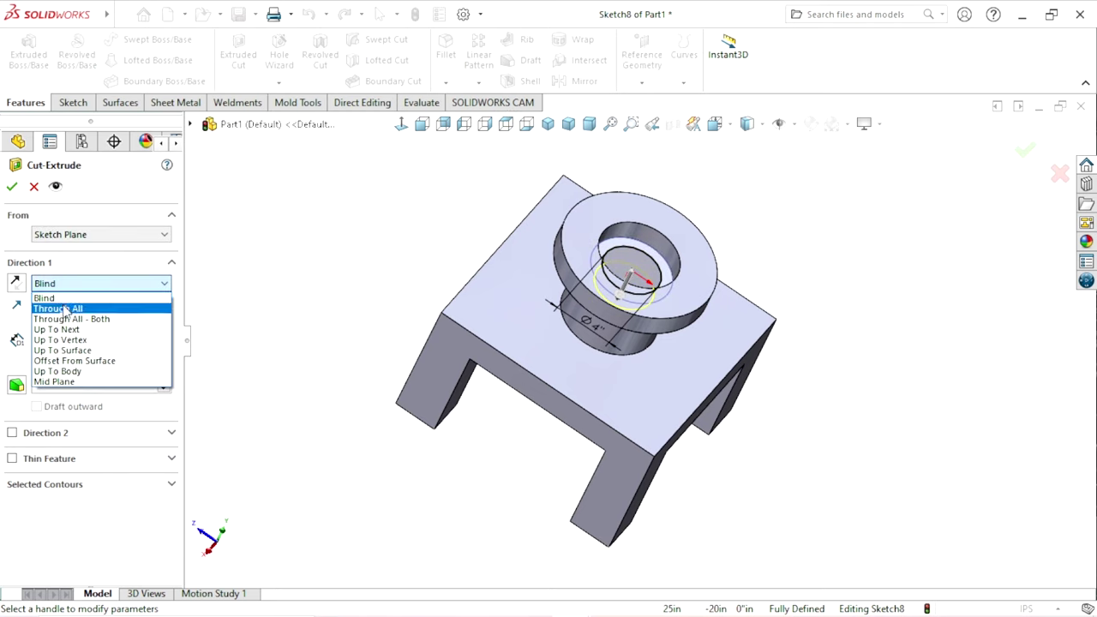
click(65, 310)
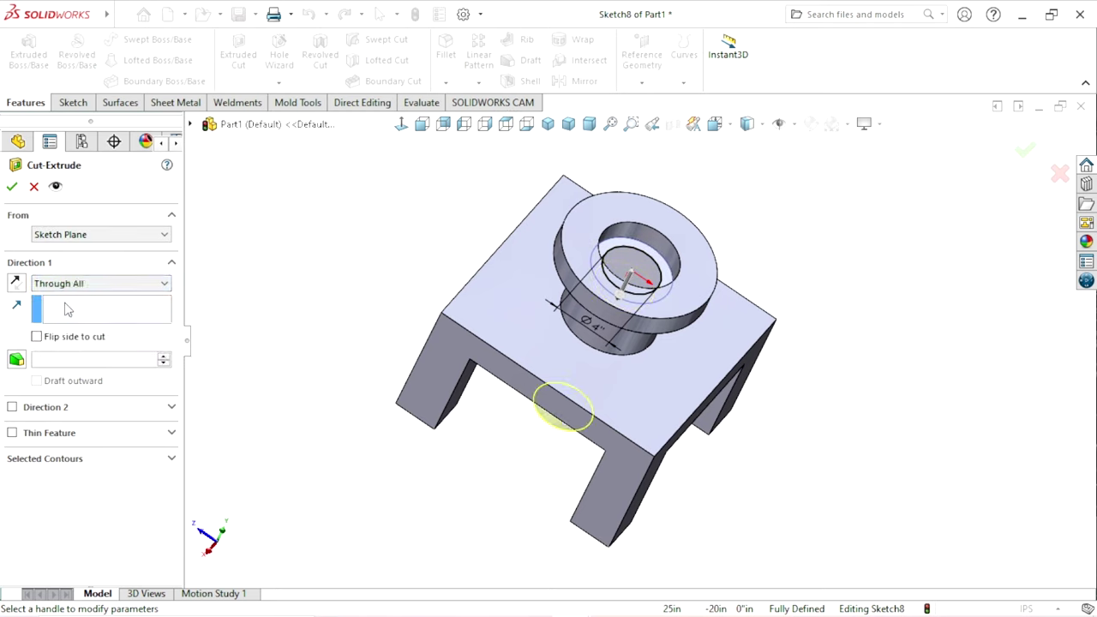
click(12, 187)
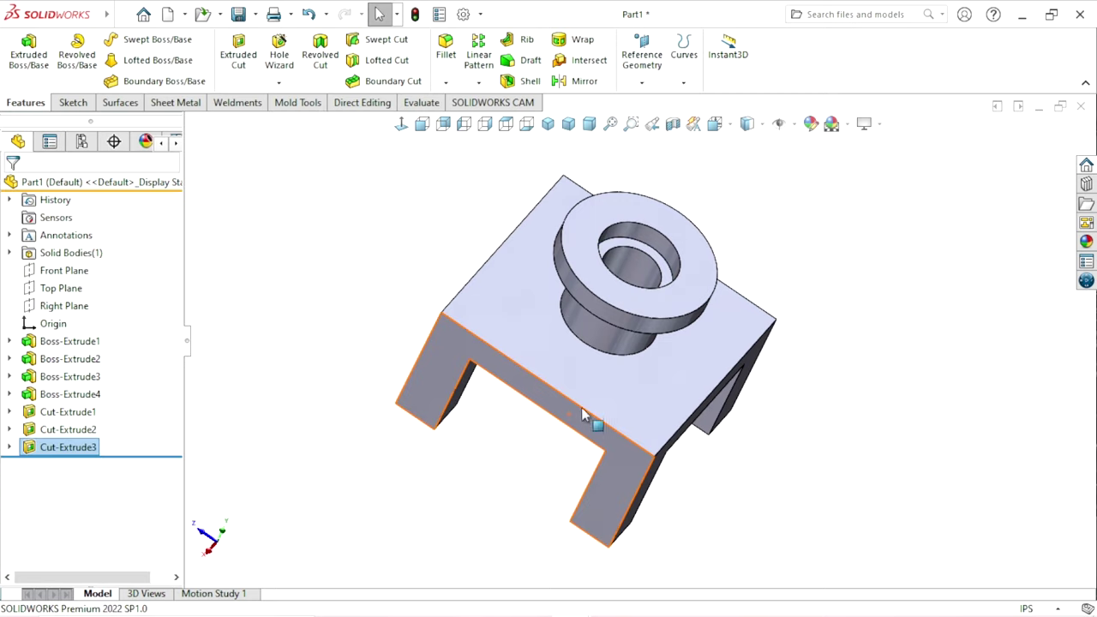
Step: Inspect the new through hole and start a new sketch on the flange's top face
scroll(572, 353, down, 3)
middle_drag(572, 353, 573, 343)
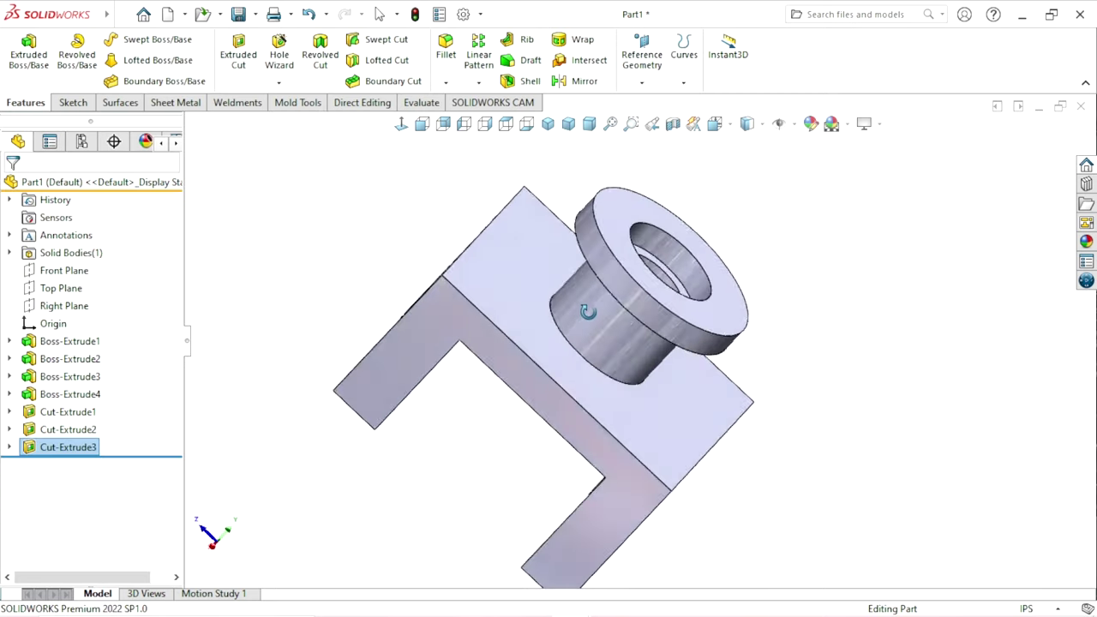
scroll(557, 377, up, 2)
scroll(729, 367, down, 1)
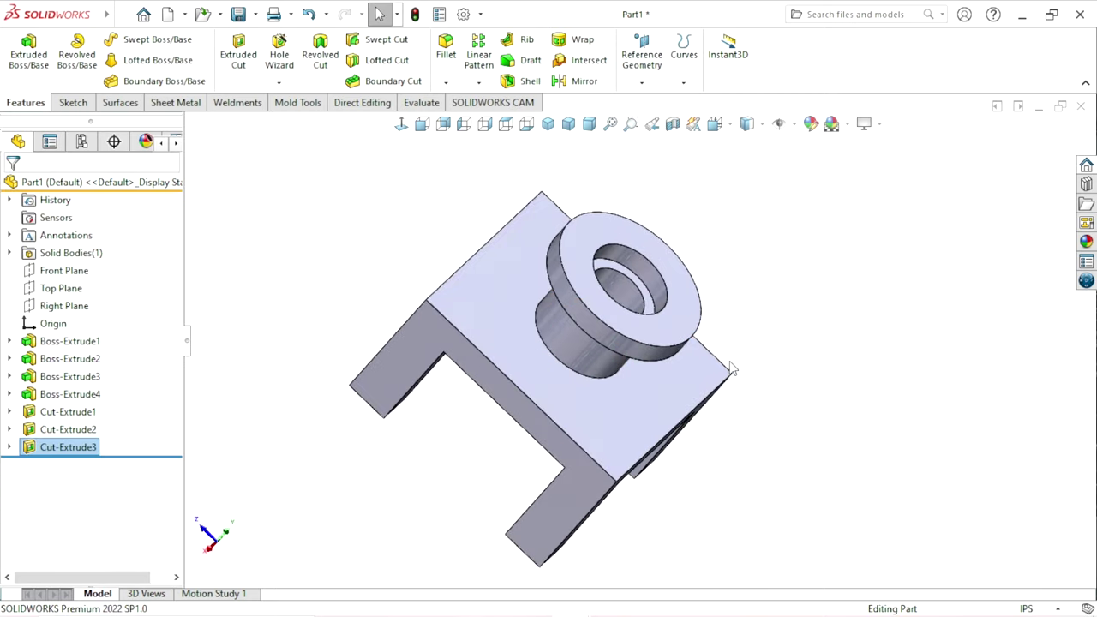
click(685, 317)
click(754, 261)
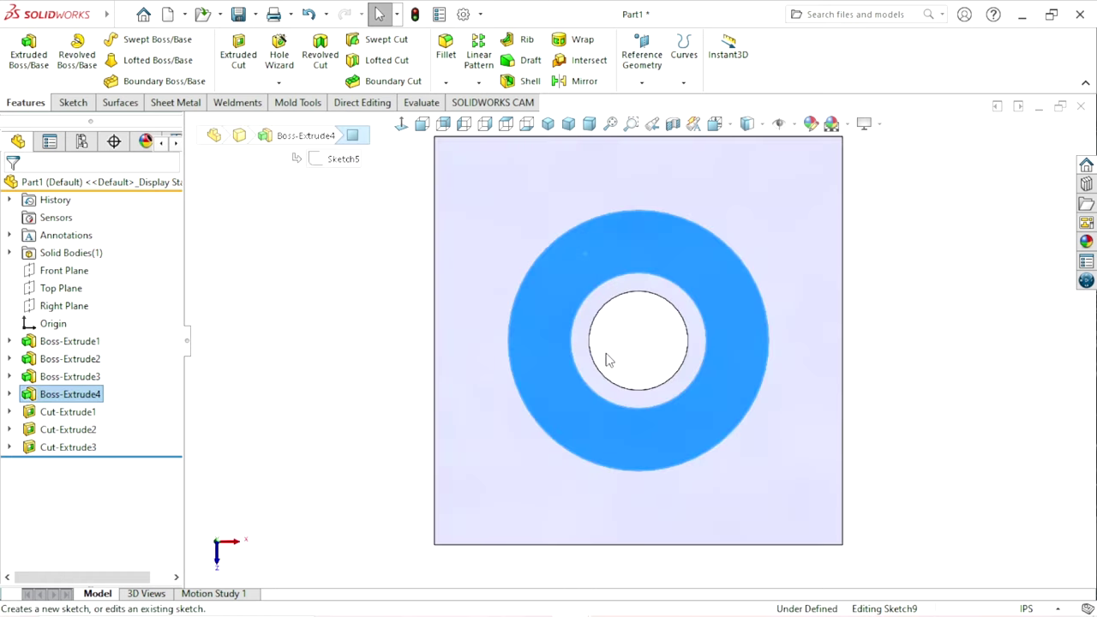
Step: Draw a bolt circle centred on the origin between the flange rings
scroll(768, 342, down, 2)
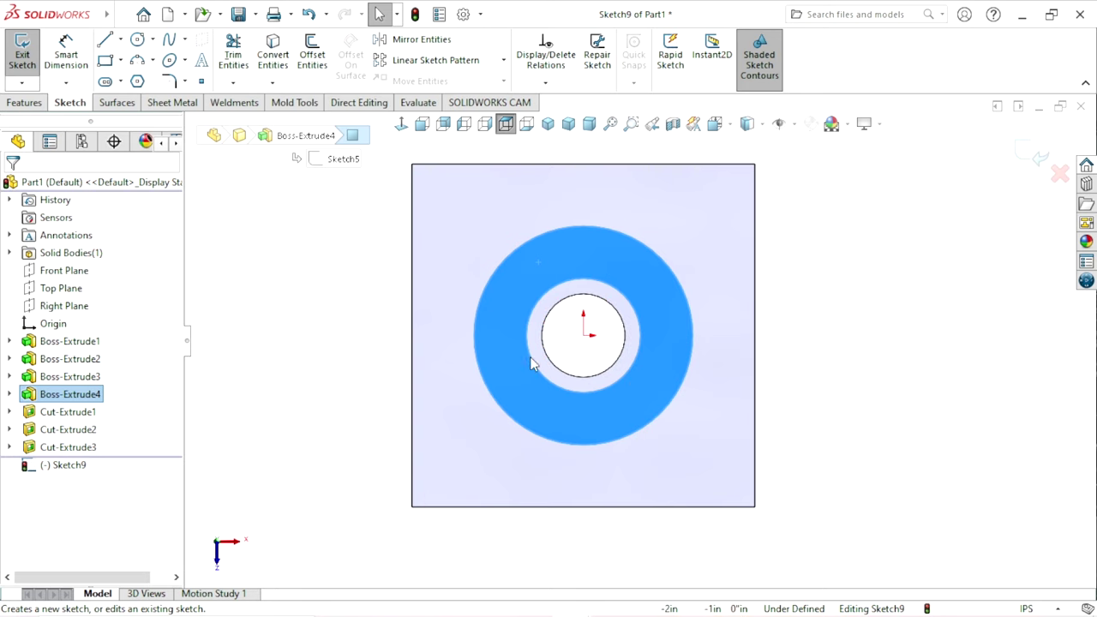
click(140, 43)
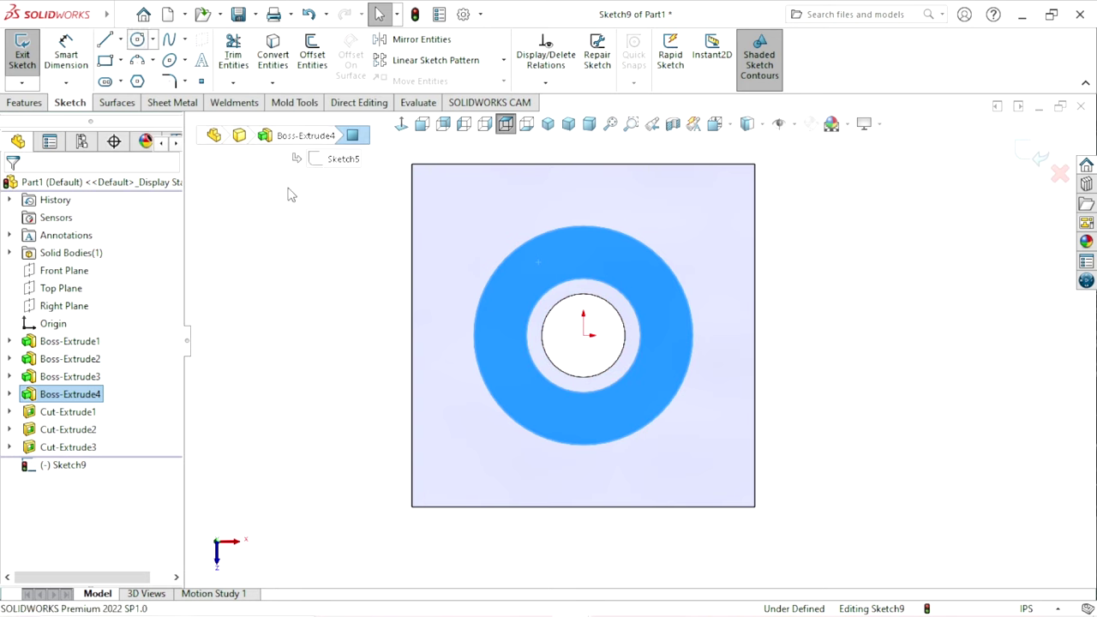
click(590, 336)
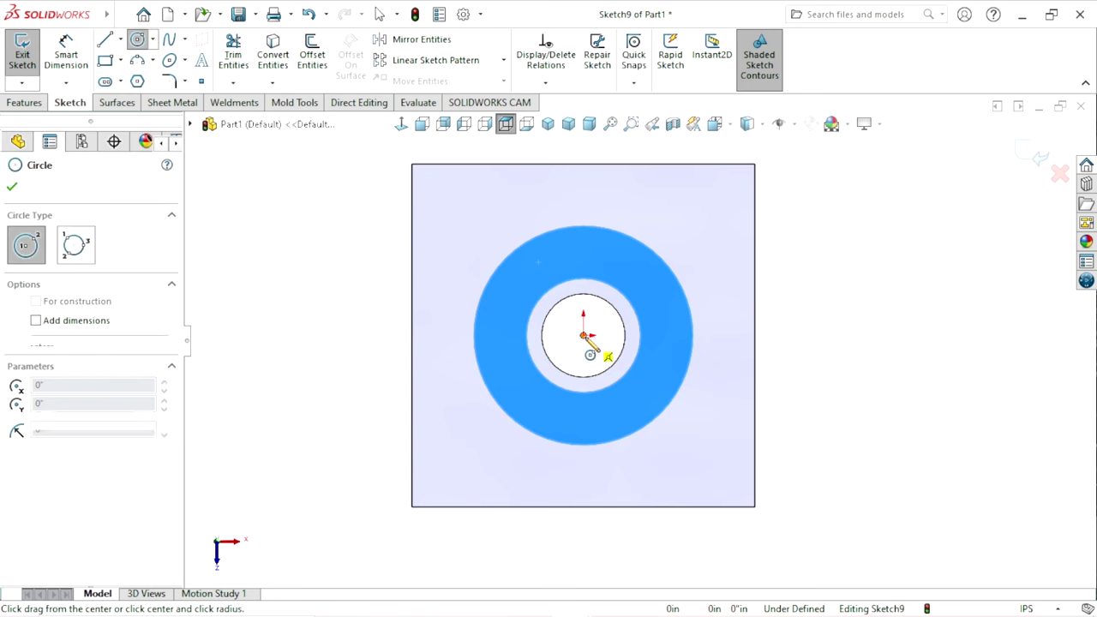
click(657, 286)
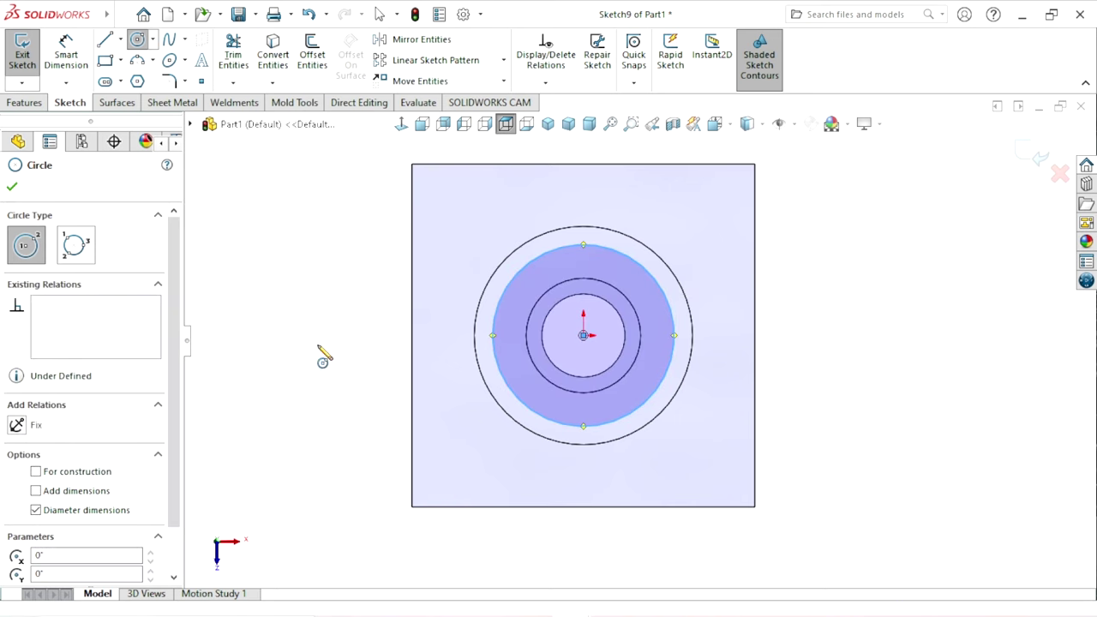
click(13, 187)
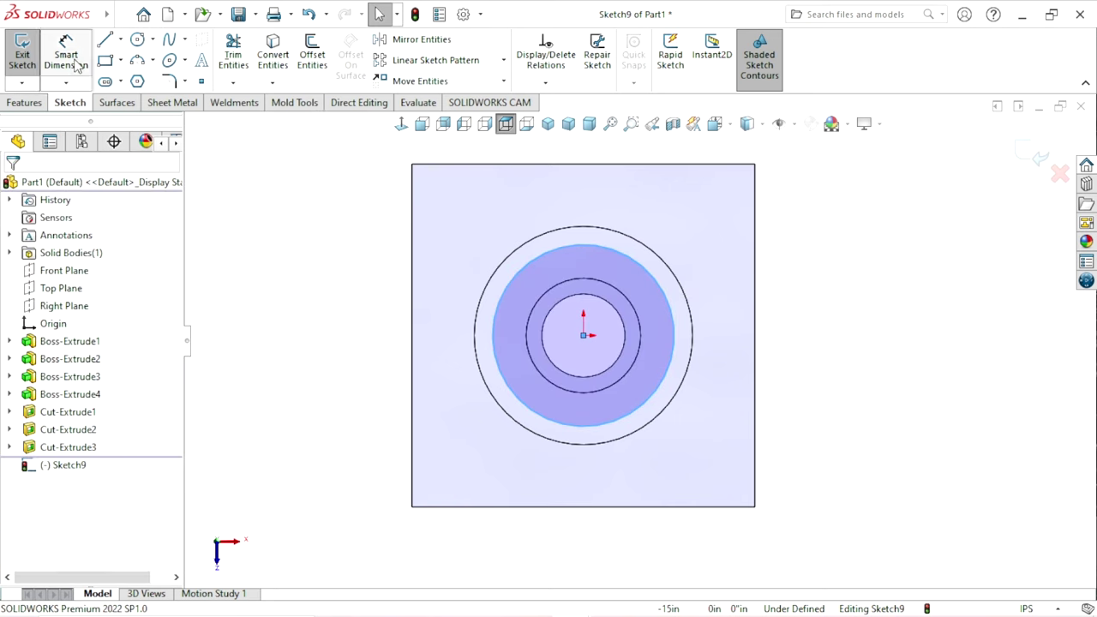
Step: Dimension the bolt circle's diameter to 8 1/2 in
key(d)
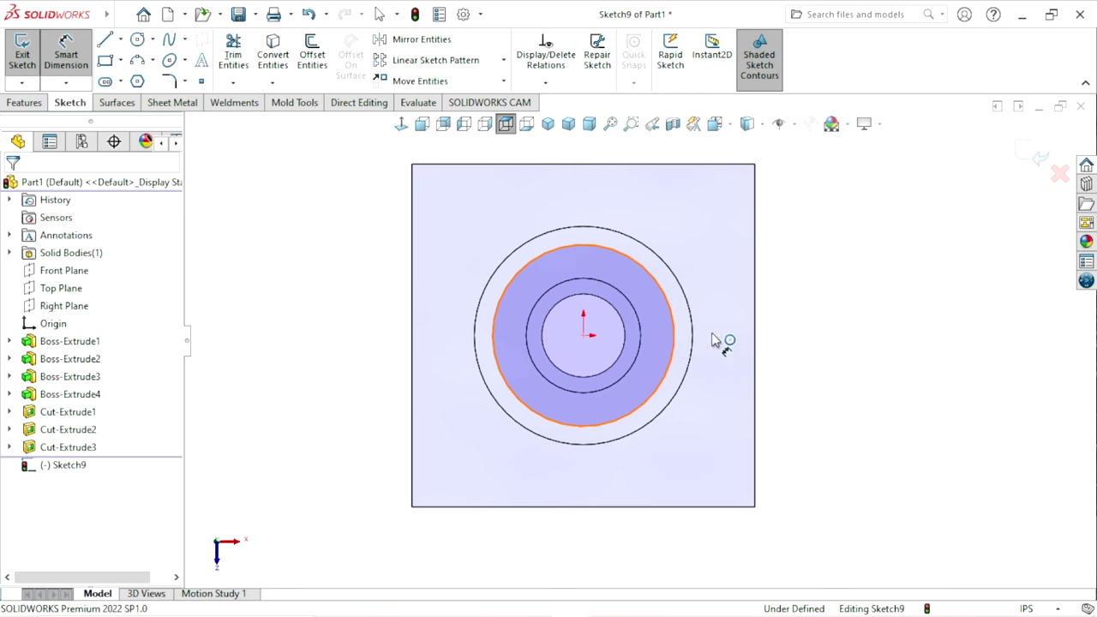
click(712, 340)
click(704, 343)
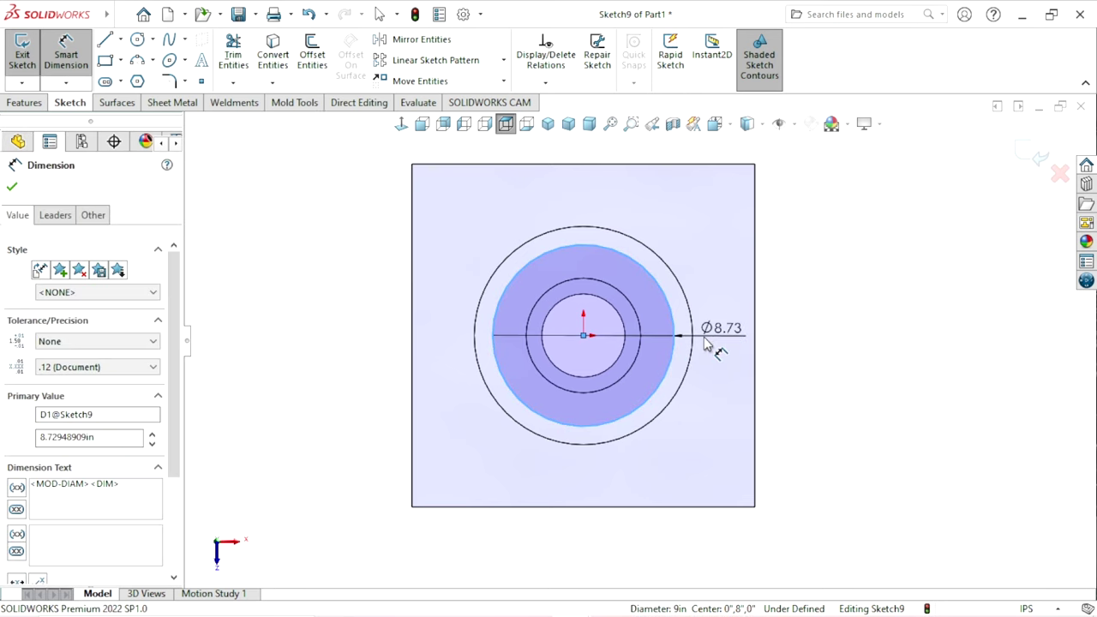
text(8 1)
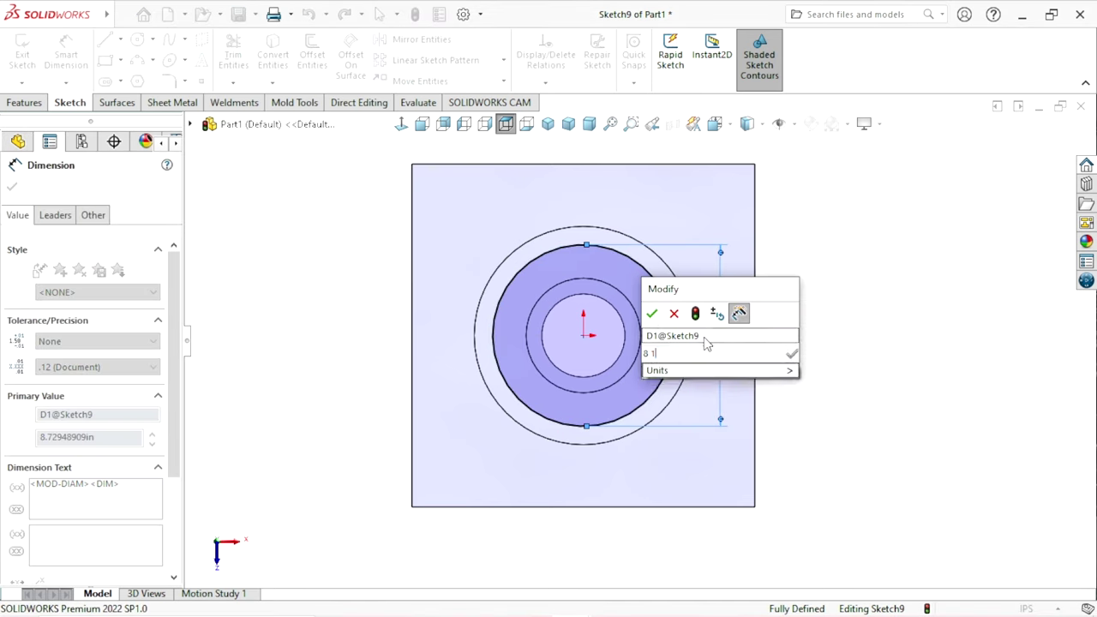
text(/2)
key(Return)
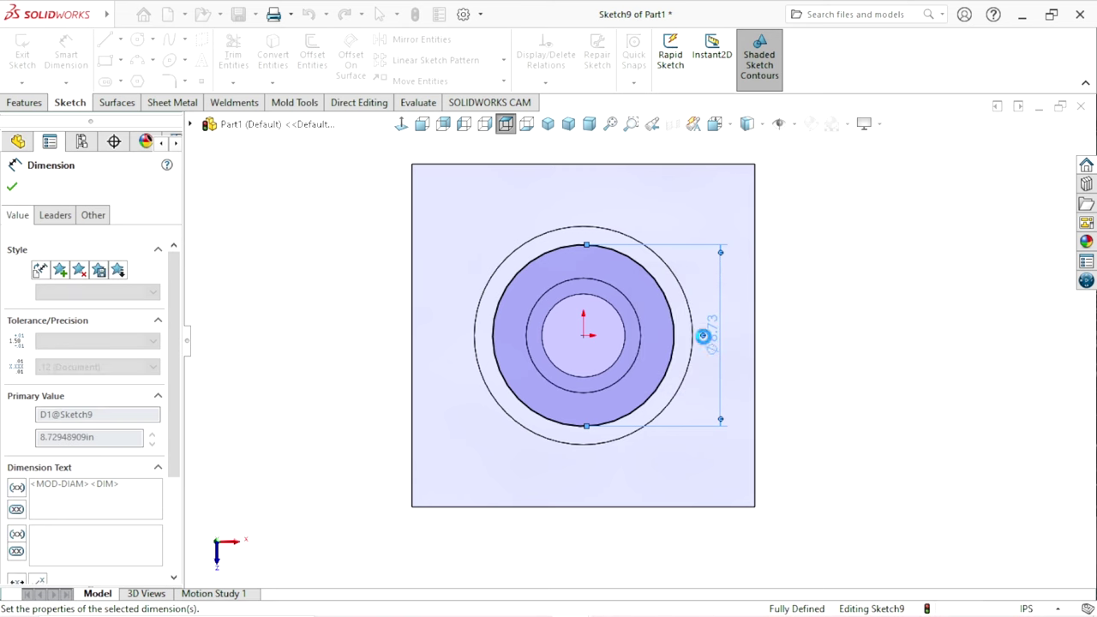
click(726, 334)
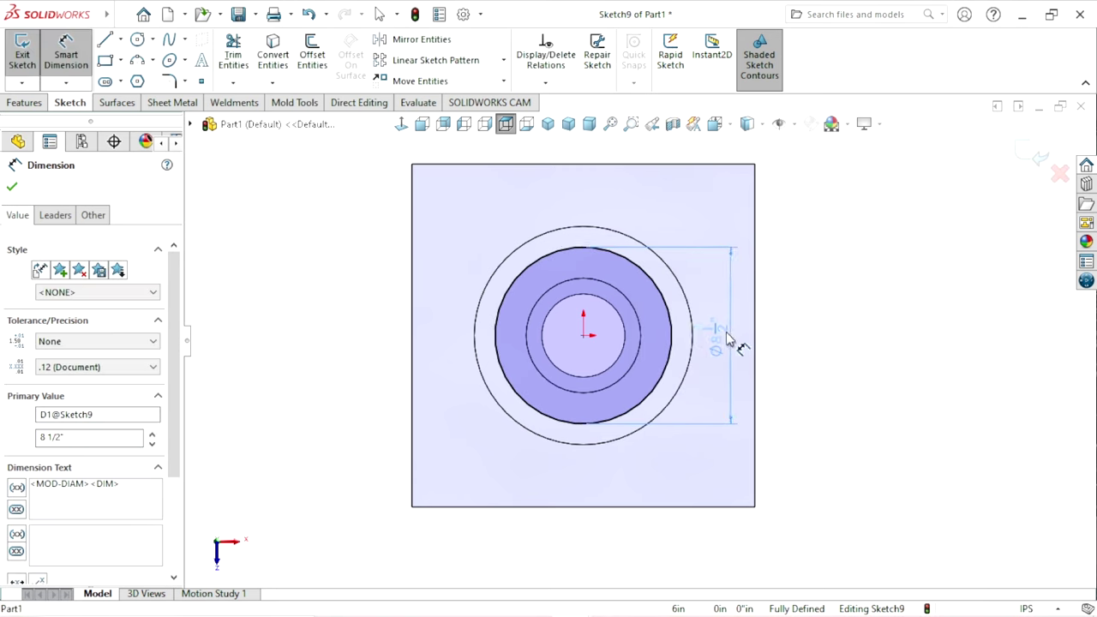
click(10, 189)
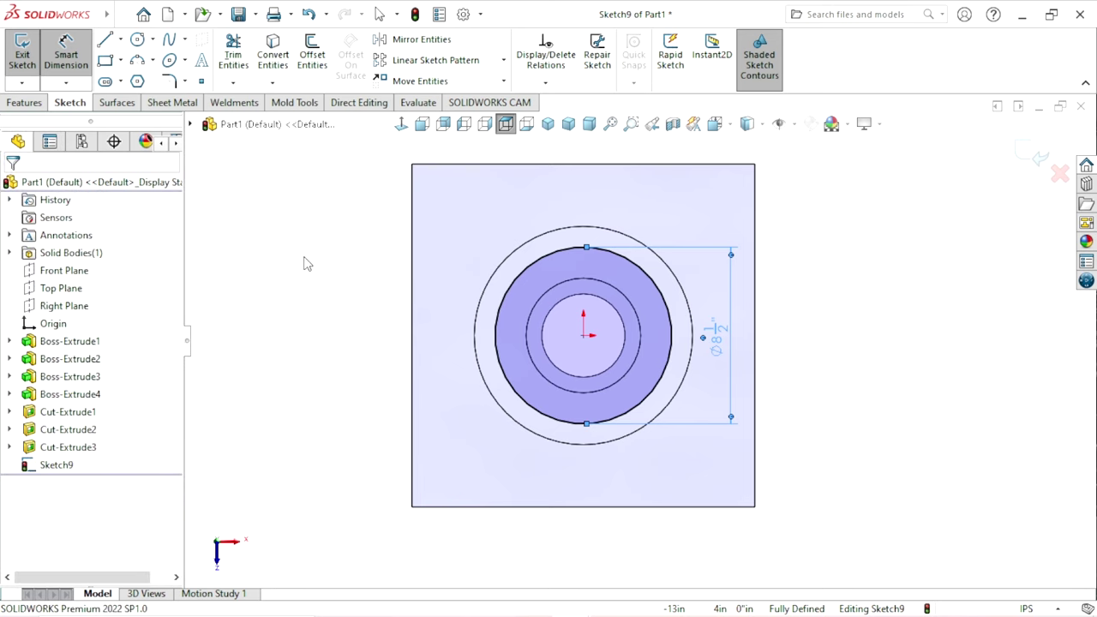
key(Escape)
Step: Make the 8 1/2 in bolt circle construction geometry and exit the sketch
click(537, 265)
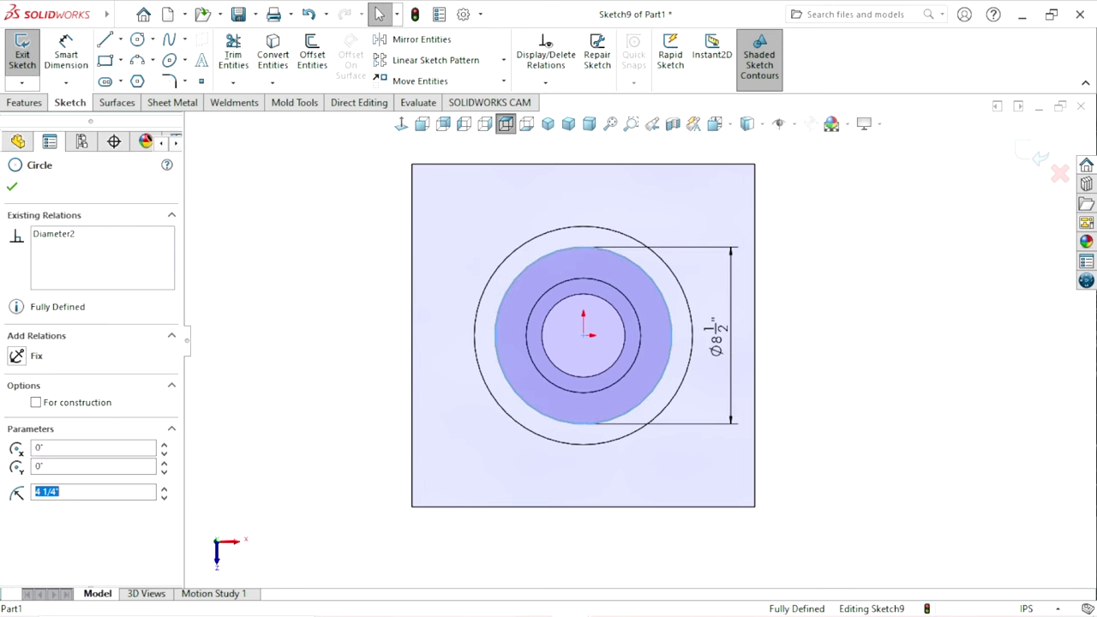
click(36, 403)
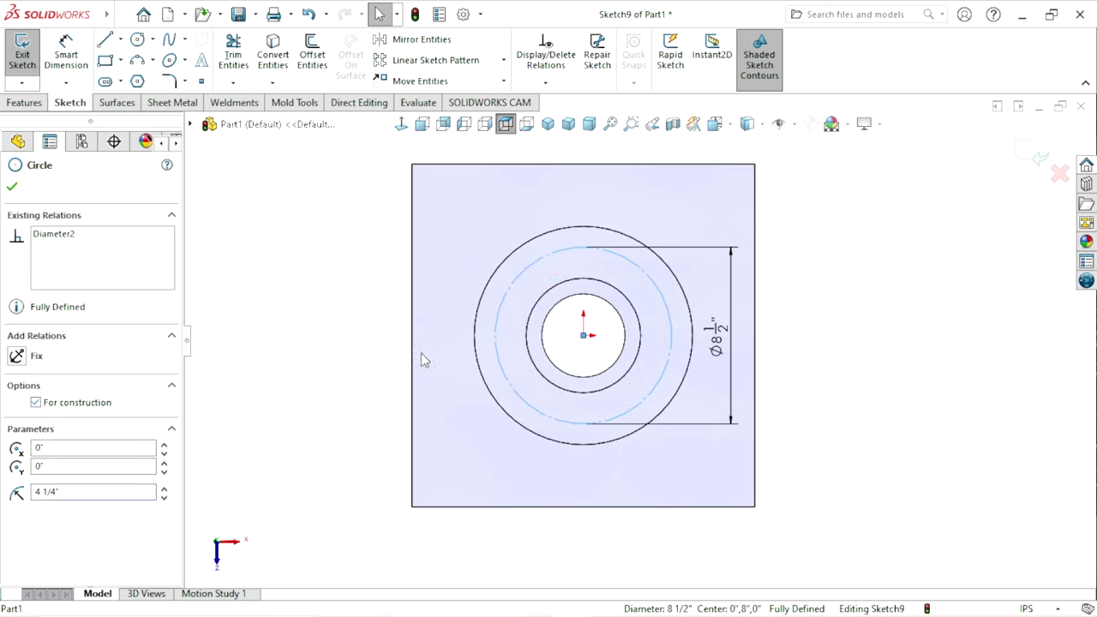
click(13, 189)
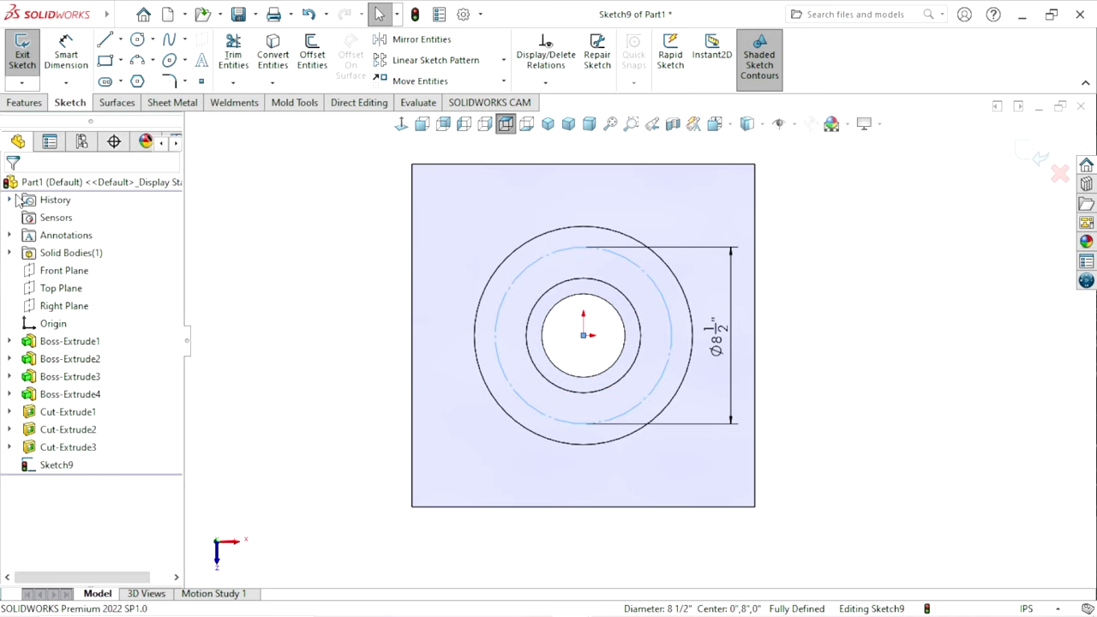
click(1026, 162)
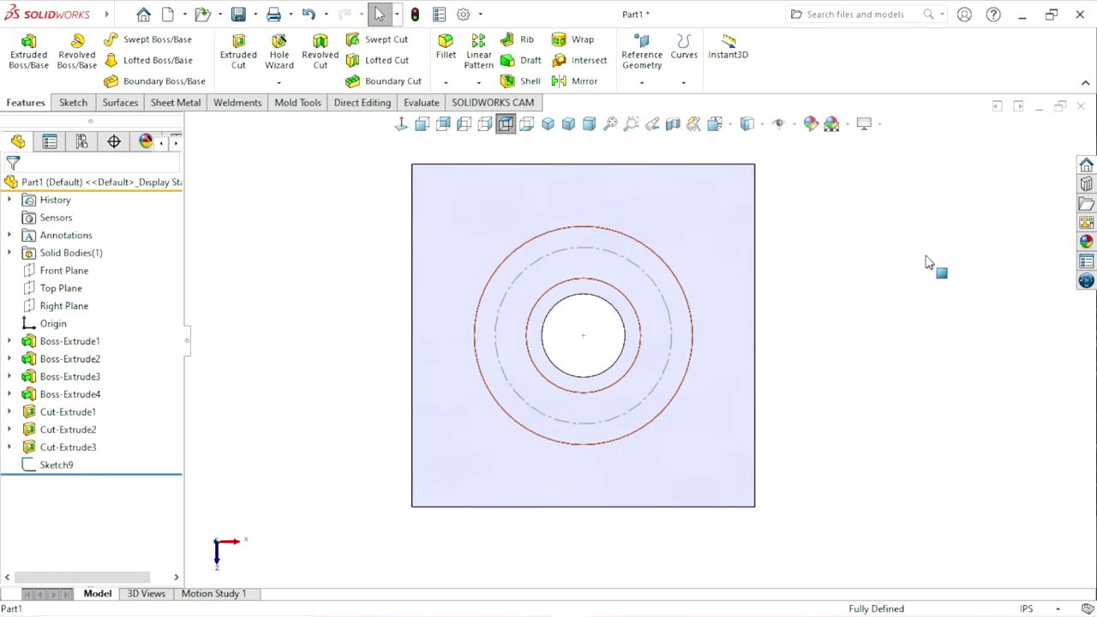
Step: Select the flange's ring face and start a Hole Wizard hole, dismissing the warning
click(566, 258)
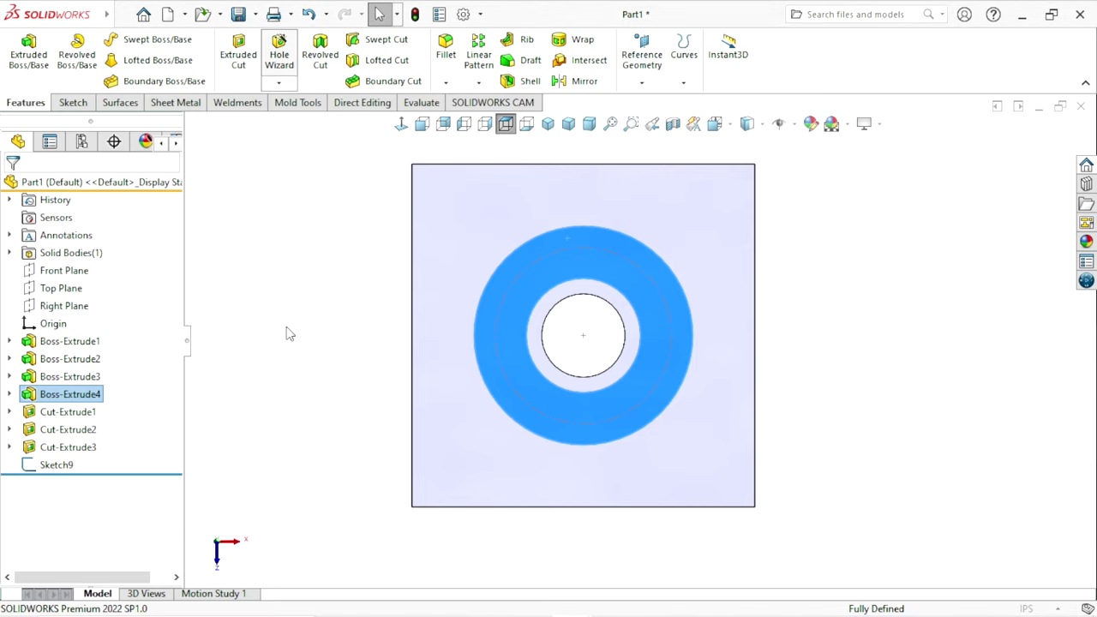
click(644, 315)
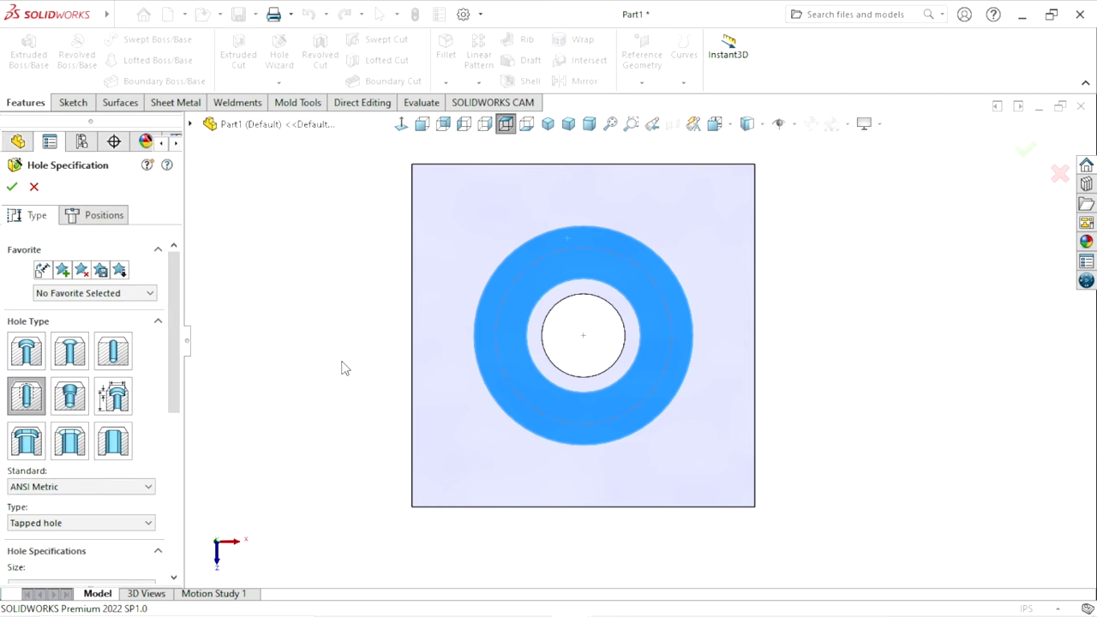
Step: Set the hole to a straight ANSI Metric hole of type Drill sizes
click(118, 362)
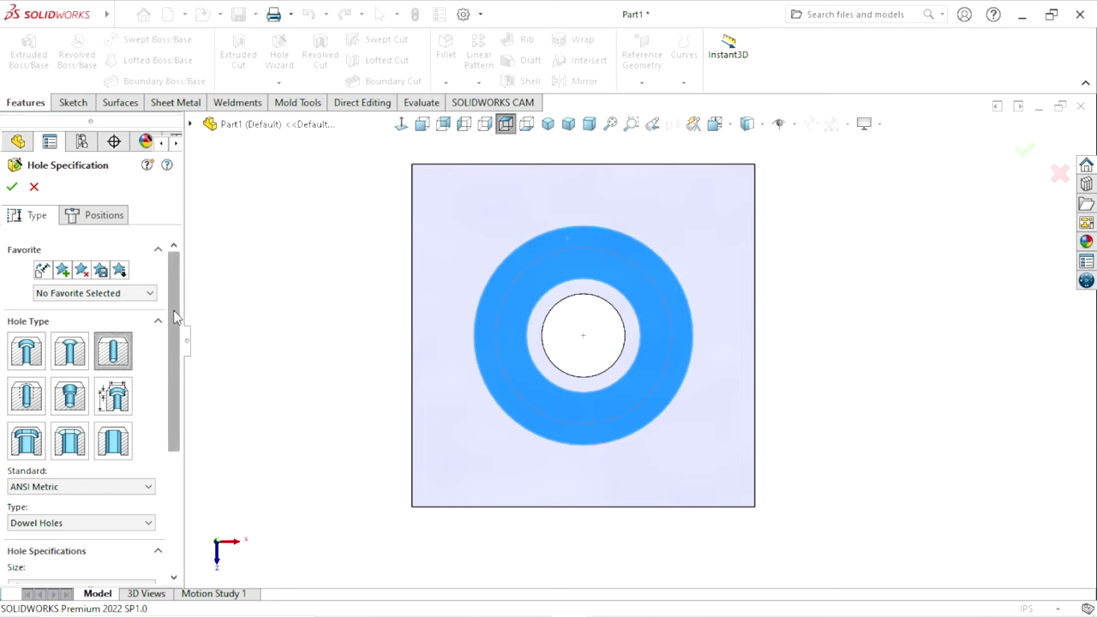
drag(174, 317, 174, 383)
click(74, 372)
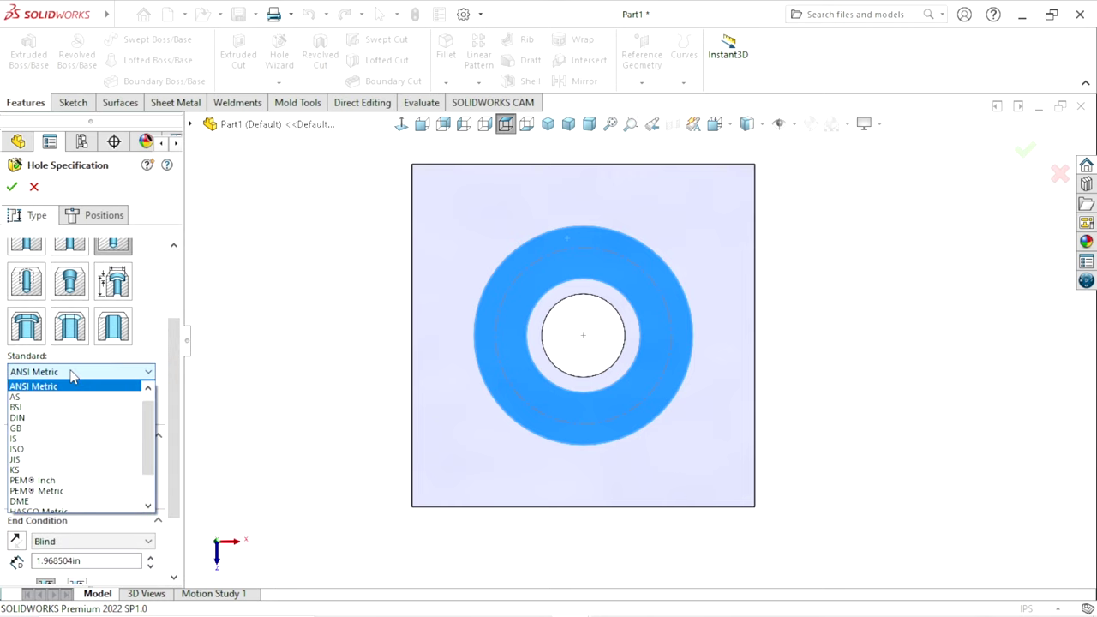
click(86, 370)
click(73, 408)
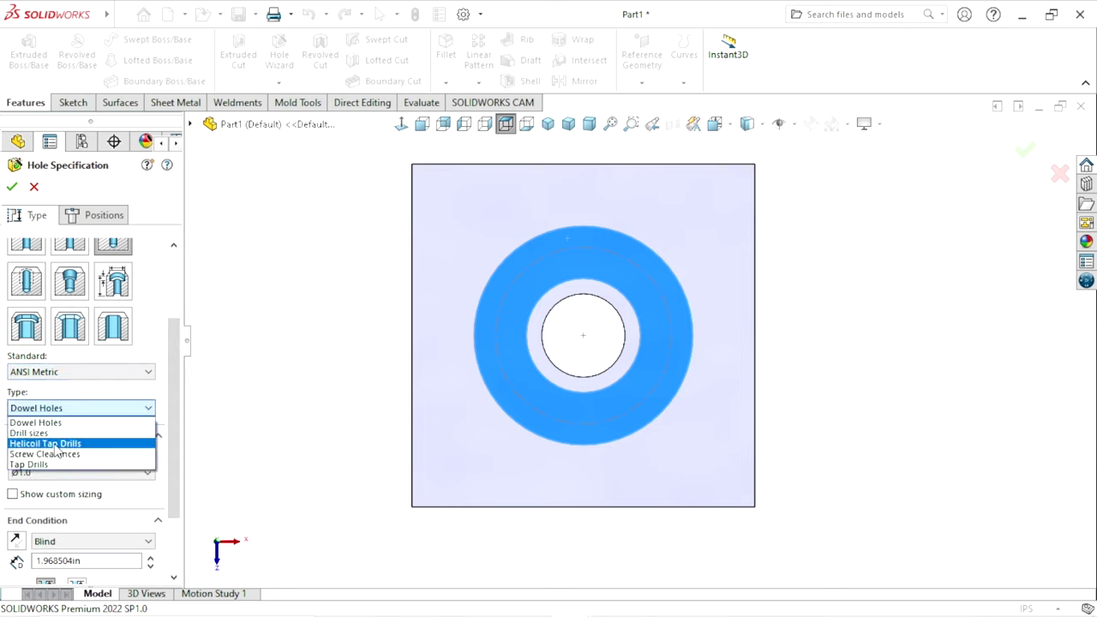
click(56, 439)
Step: Set the hole size to Ø20.5 with end condition Up To Next, then go to Positions
drag(169, 388, 170, 440)
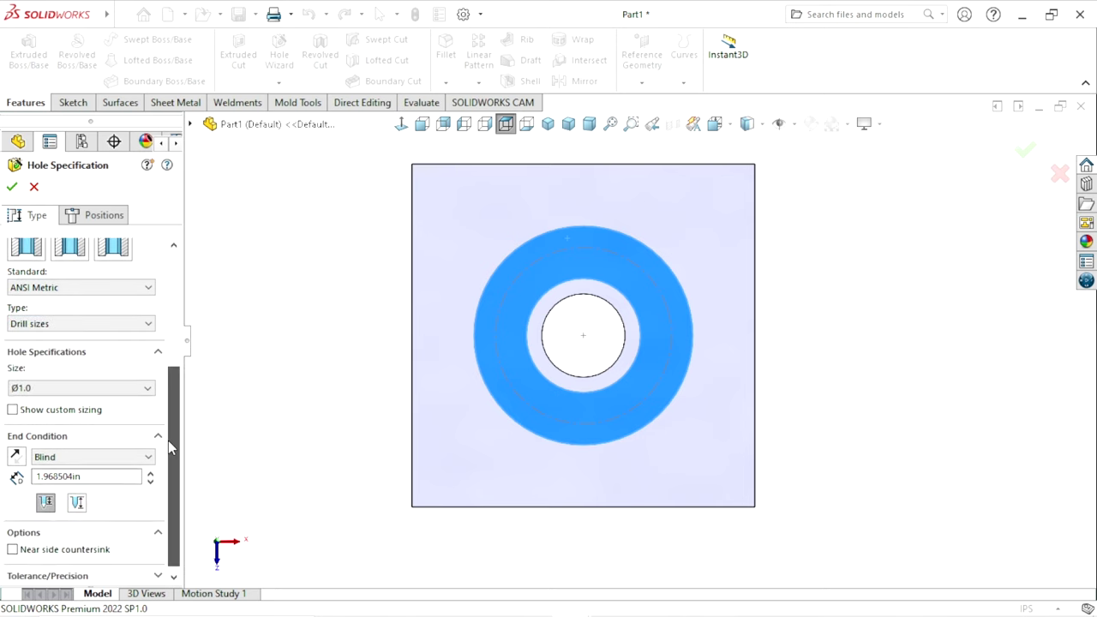
click(47, 387)
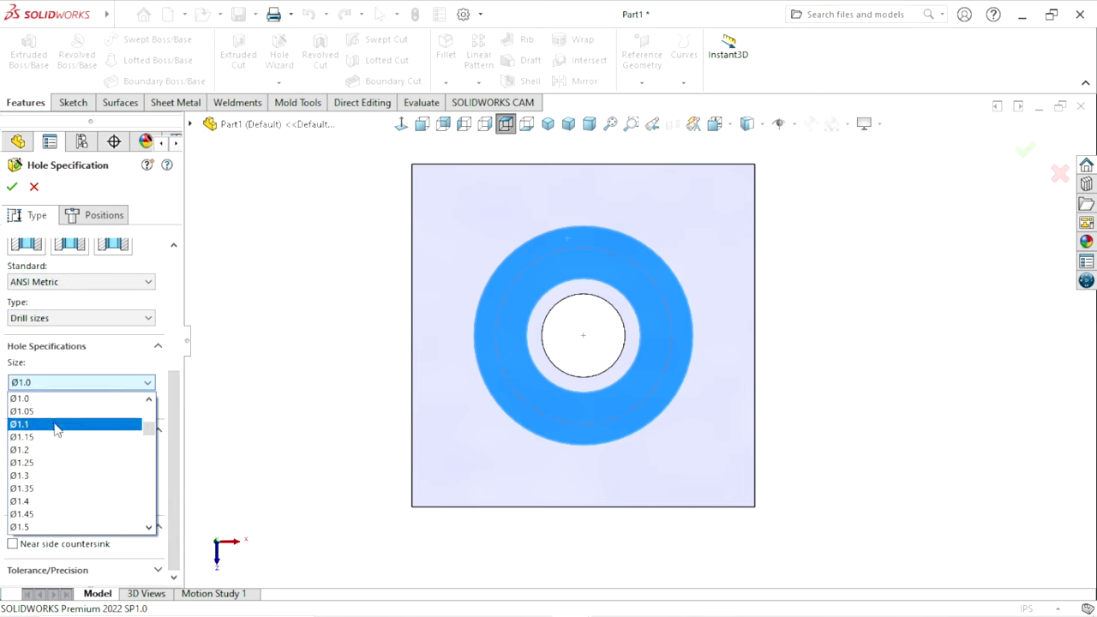
scroll(58, 477, down, 4)
scroll(55, 489, down, 5)
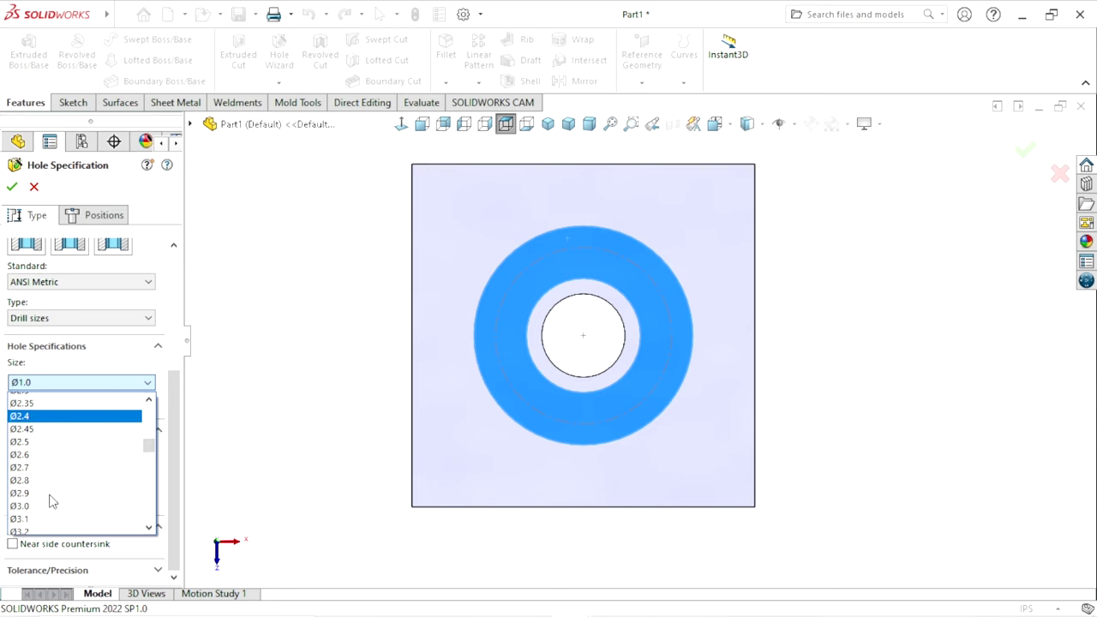
scroll(53, 495, down, 5)
scroll(52, 499, down, 3)
scroll(49, 499, down, 4)
scroll(50, 498, down, 5)
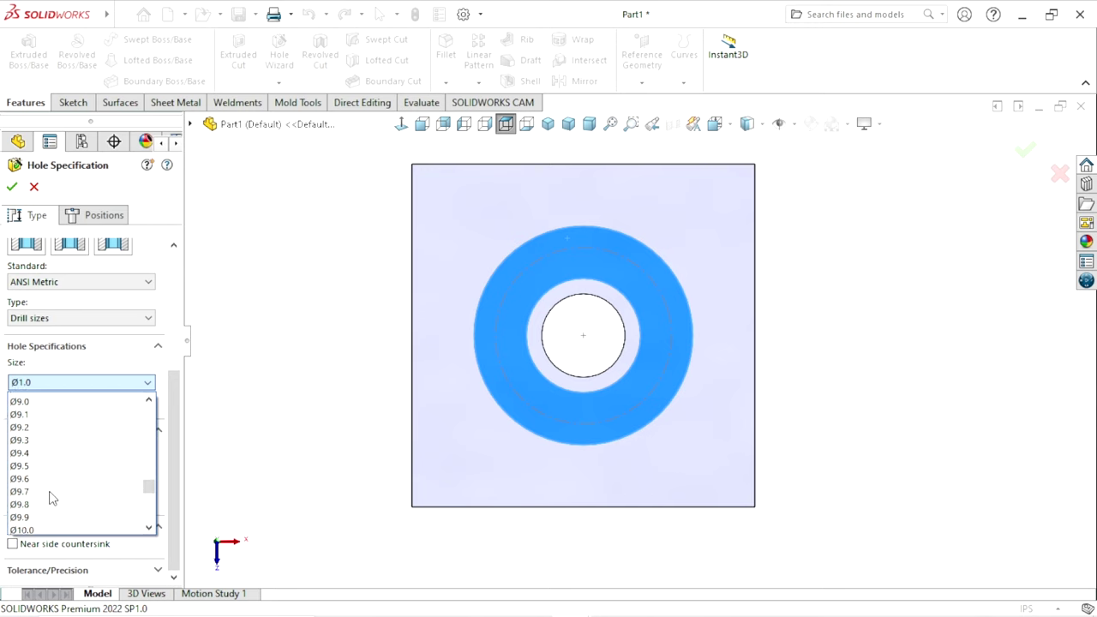
scroll(50, 499, down, 4)
click(40, 514)
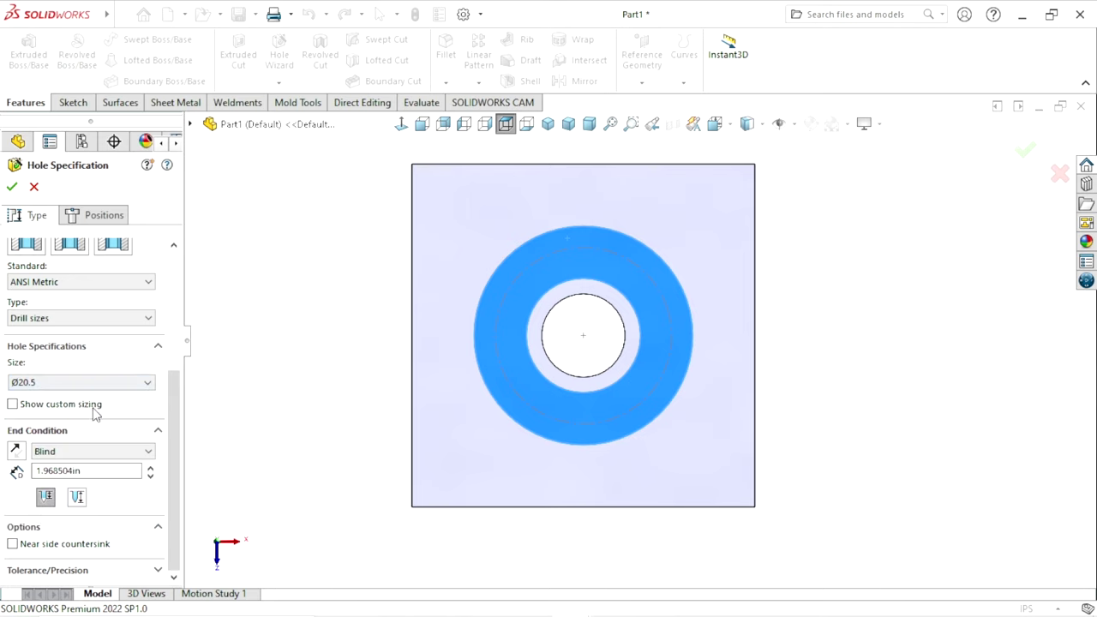
click(30, 389)
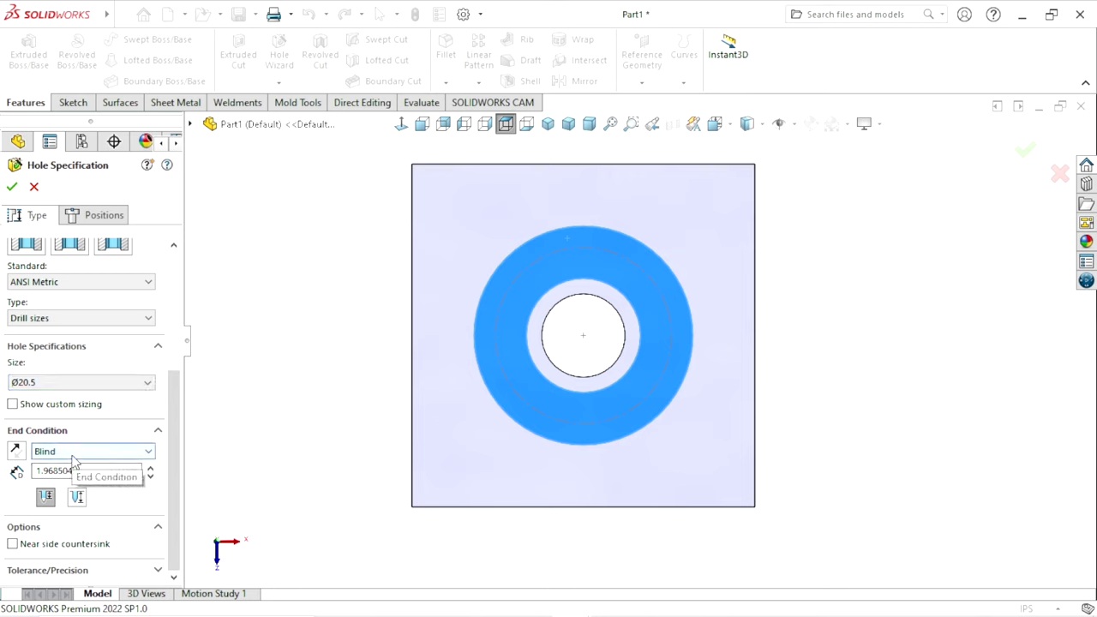
click(74, 455)
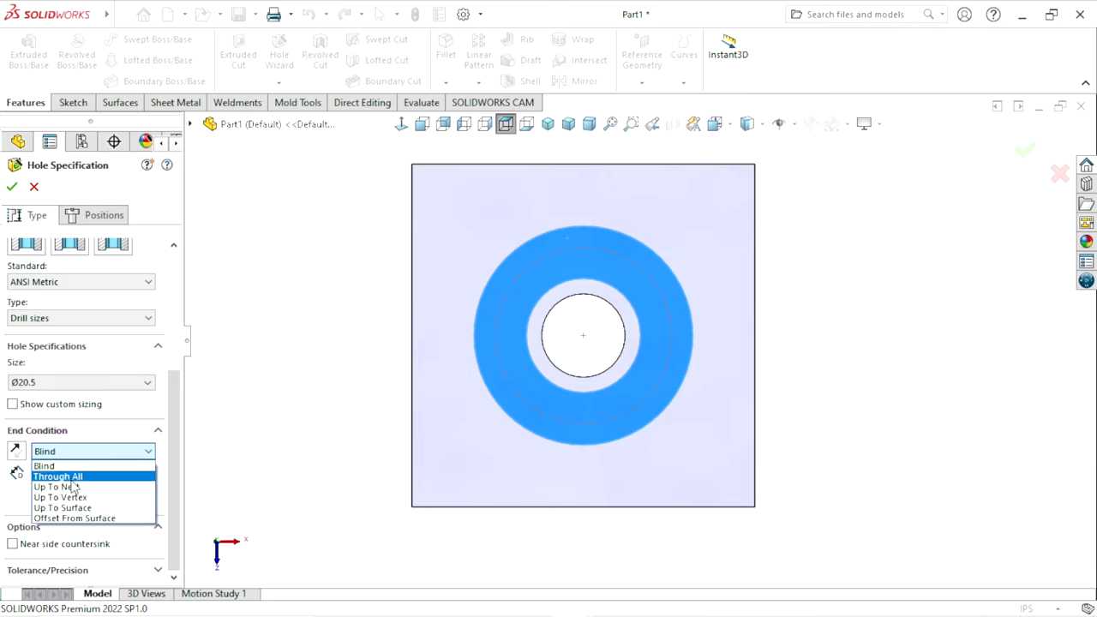
click(73, 486)
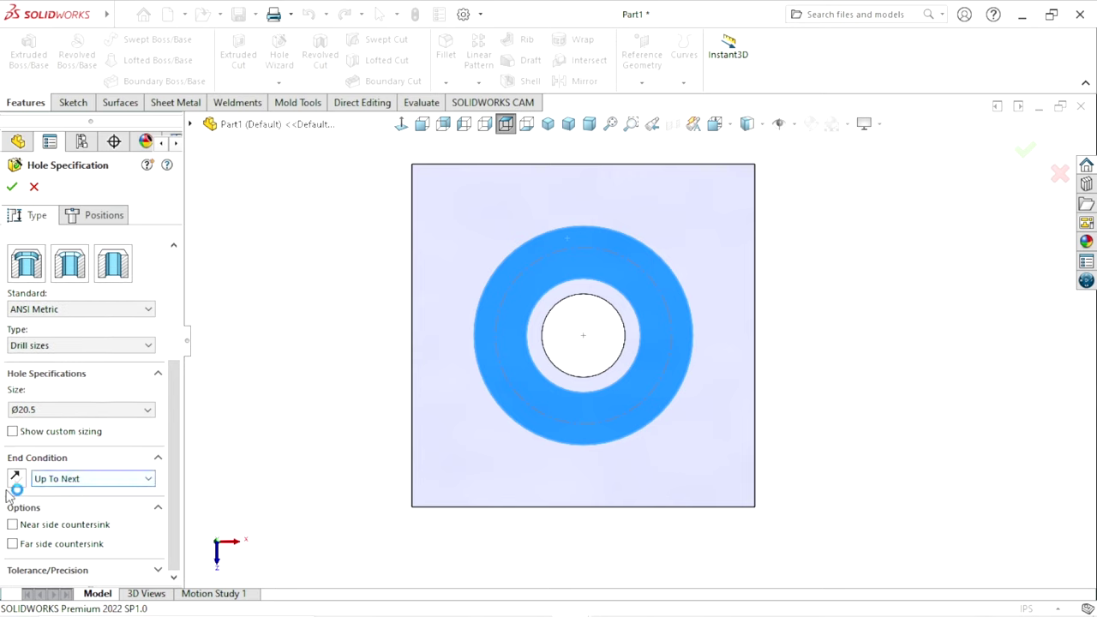
click(109, 219)
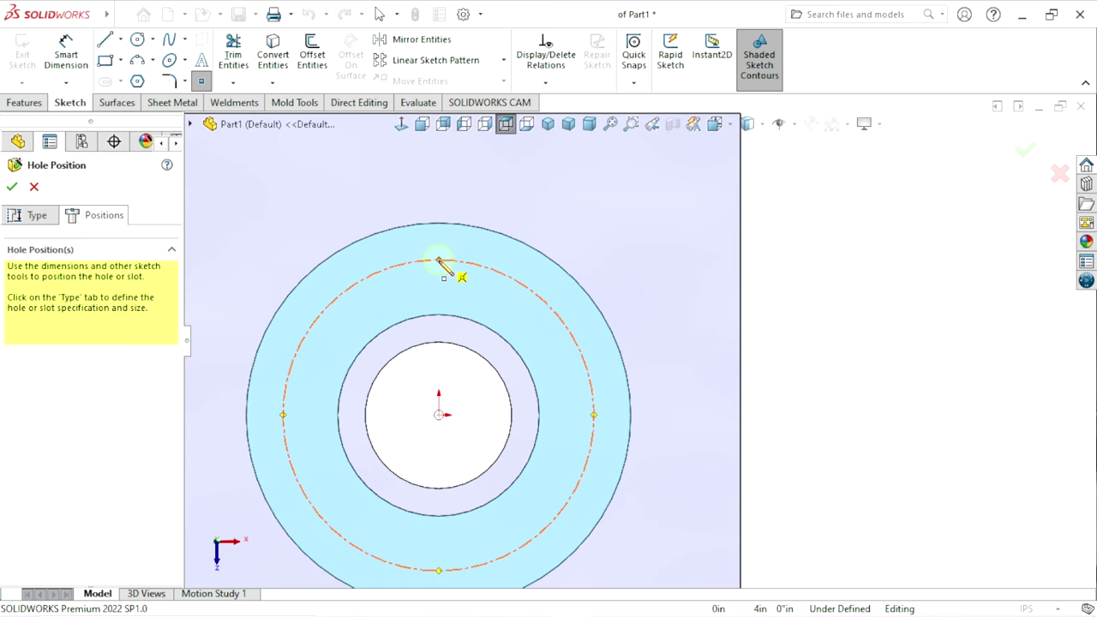
Step: Place Ø20.5 holes at the top, right, left and bottom quadrants of the bolt circle, creating Hole1
click(438, 260)
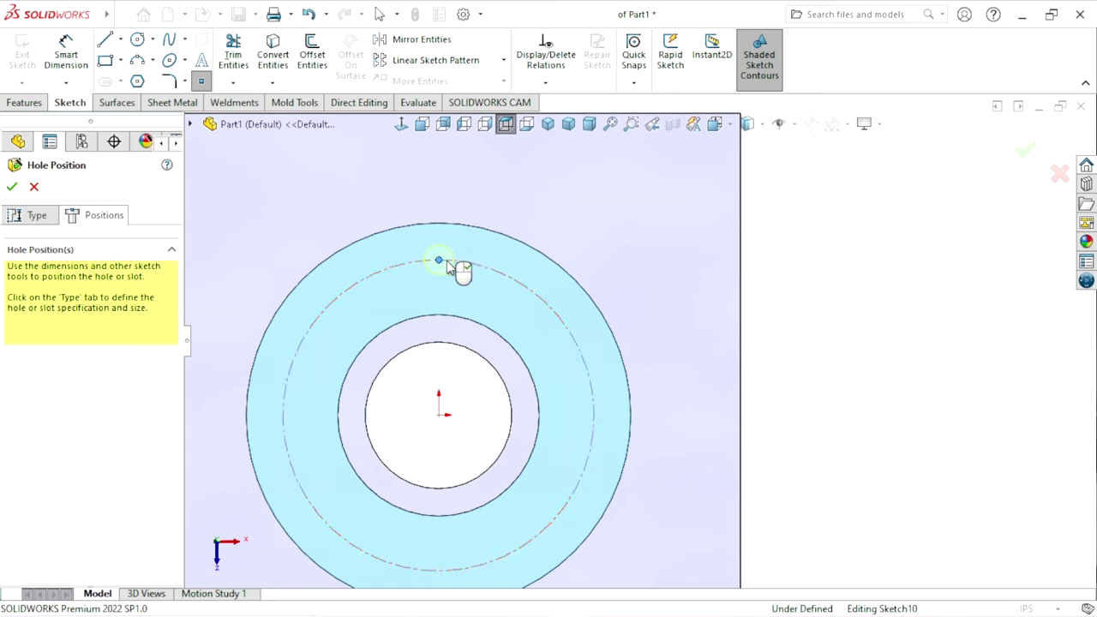
click(593, 415)
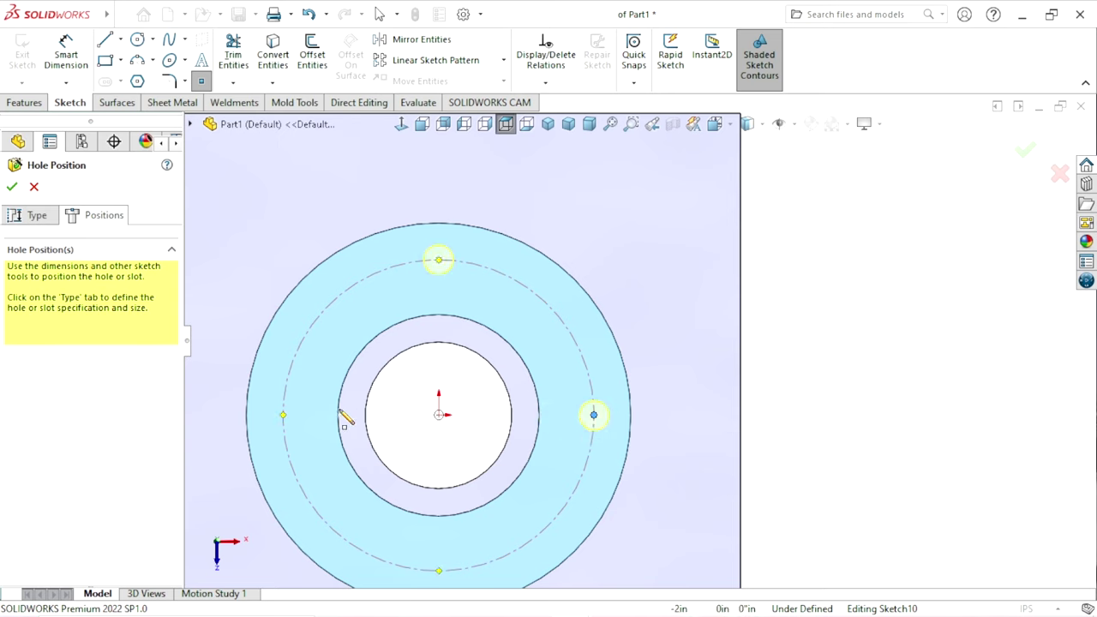
click(284, 417)
scroll(489, 448, up, 3)
scroll(561, 458, down, 2)
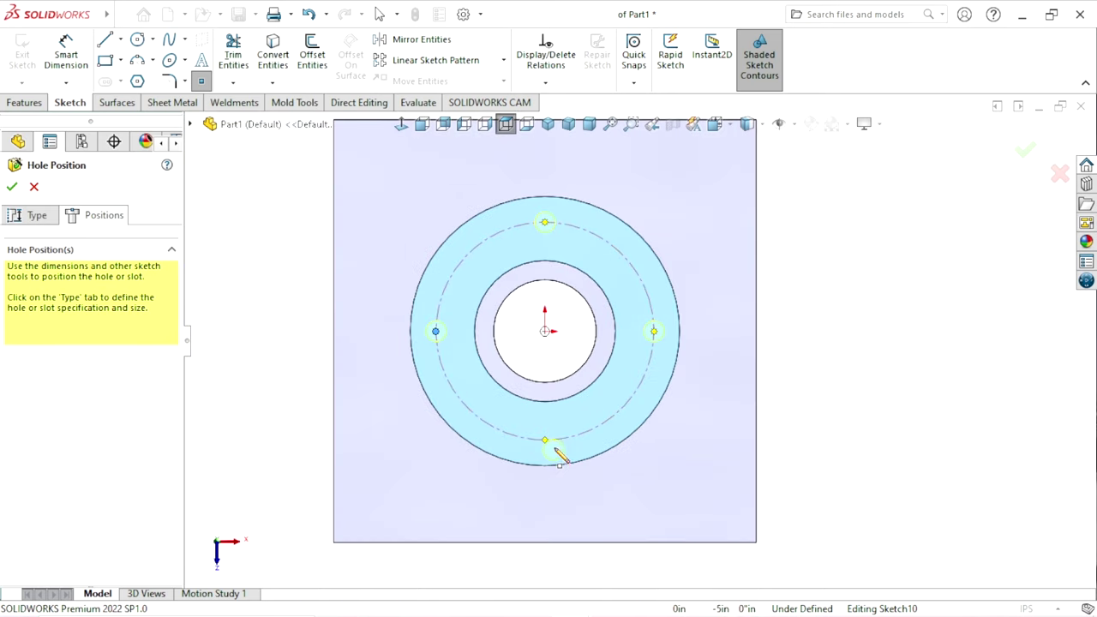
click(545, 441)
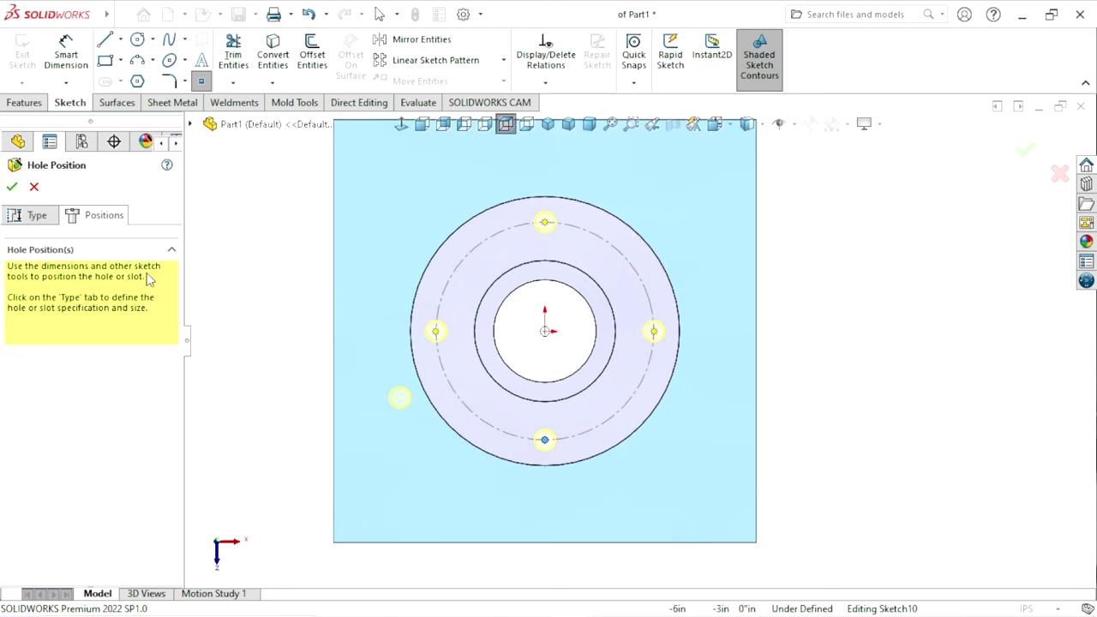
click(12, 186)
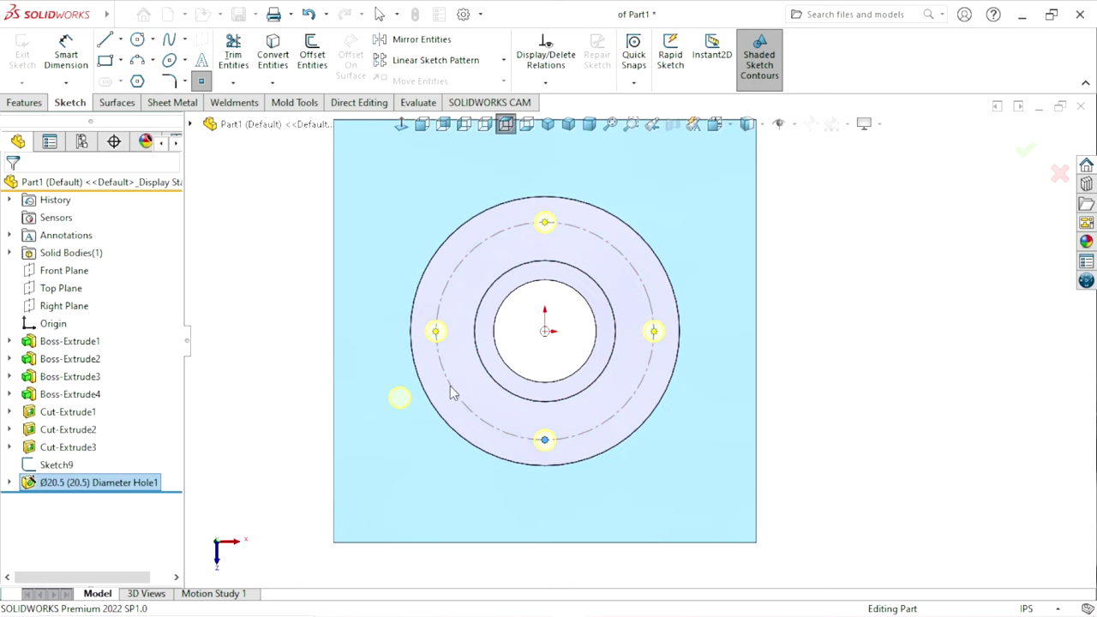
mouse_move(476, 387)
middle_down()
mouse_move(514, 351)
mouse_move(638, 424)
mouse_move(558, 441)
mouse_move(660, 343)
middle_up()
Step: Hide Sketch9, the construction circle sketch
scroll(660, 343, down, 5)
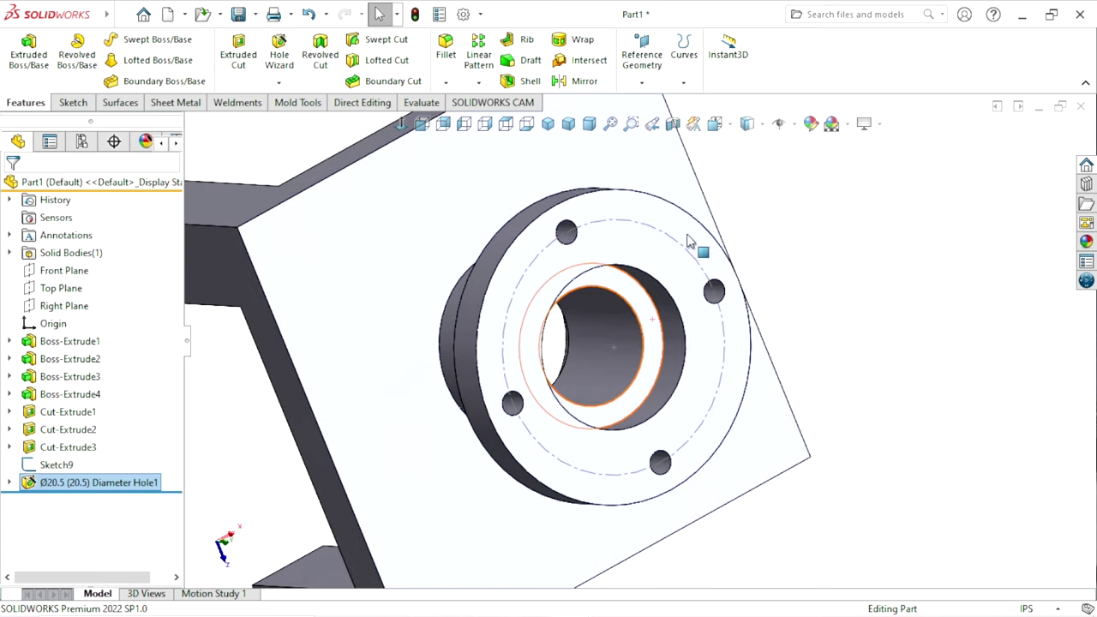
click(638, 227)
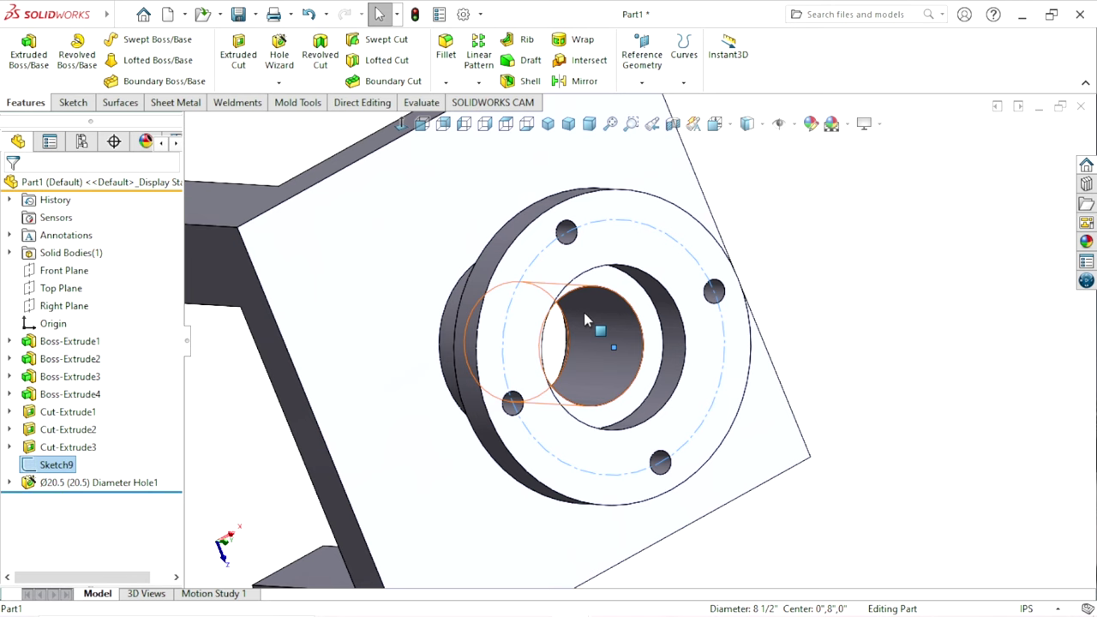
click(747, 263)
click(653, 236)
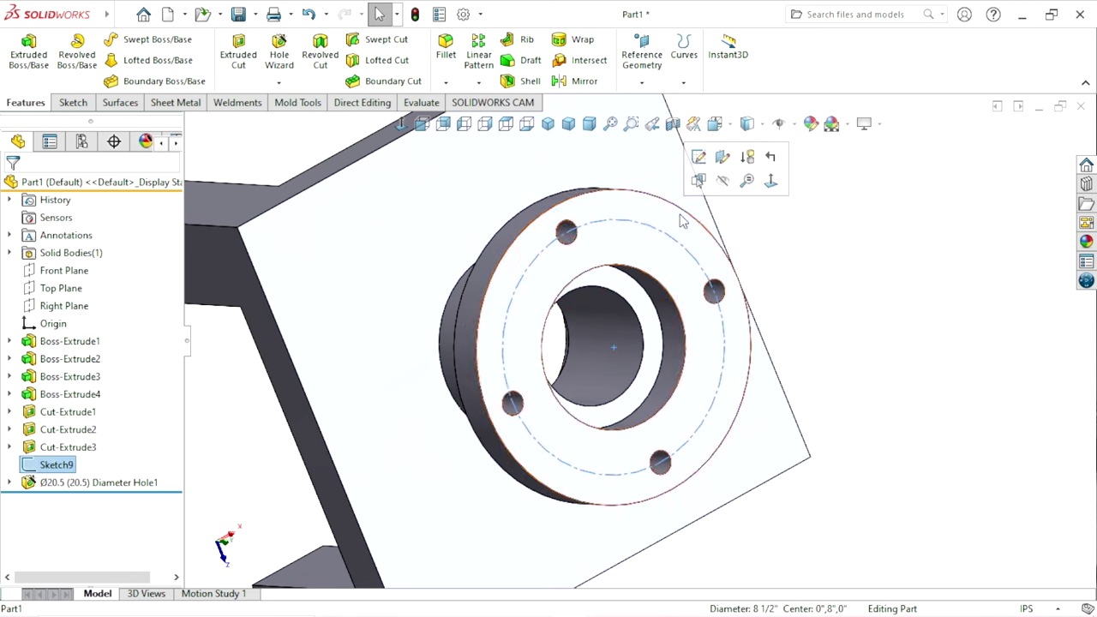
click(717, 183)
Step: Orbit and zoom to inspect the finished part from flange-top, top-down and isometric views
scroll(558, 377, up, 5)
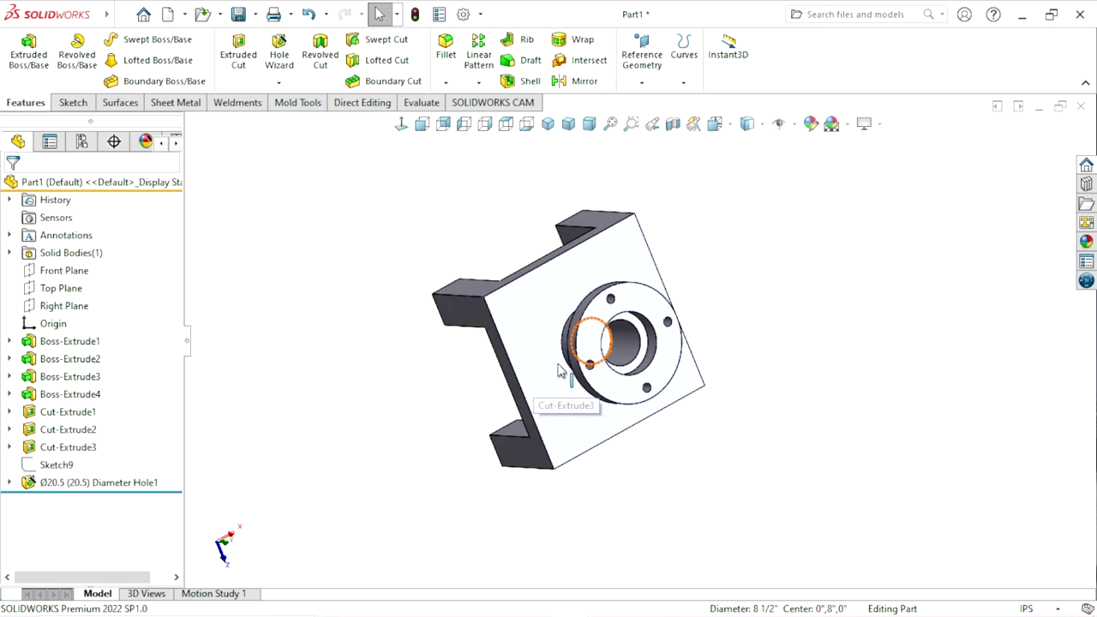
middle_drag(697, 457, 716, 326)
scroll(716, 326, down, 4)
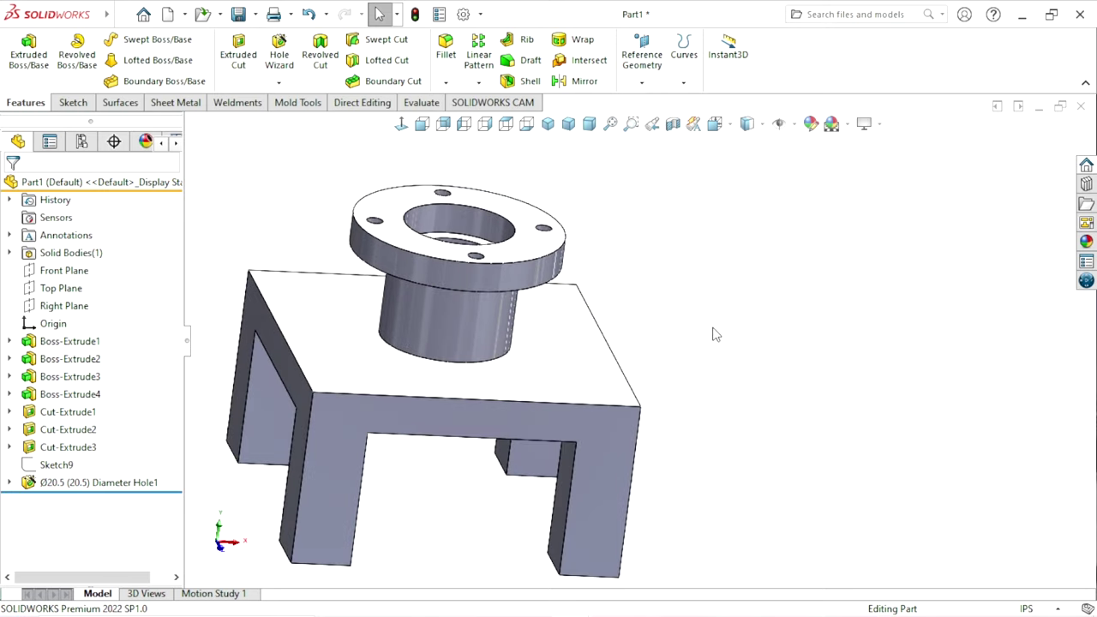
scroll(655, 360, up, 3)
scroll(568, 337, down, 3)
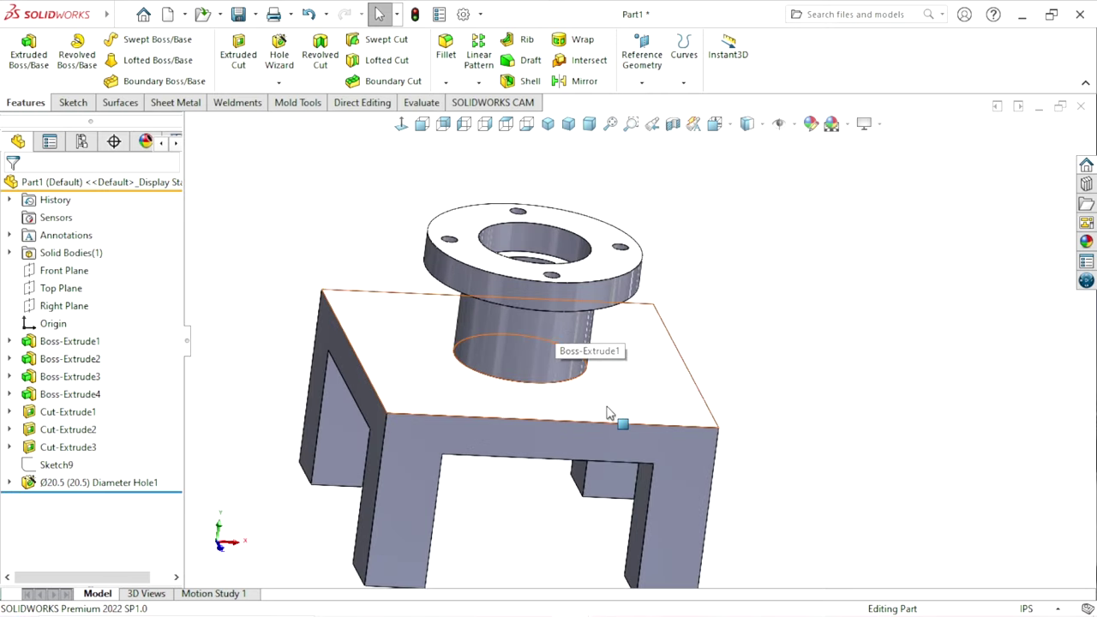
mouse_move(728, 340)
middle_down()
mouse_move(719, 374)
mouse_move(561, 455)
mouse_move(632, 371)
middle_up()
scroll(632, 371, down, 2)
mouse_move(747, 406)
middle_down()
mouse_move(766, 220)
mouse_move(592, 382)
middle_up()
scroll(592, 382, down, 2)
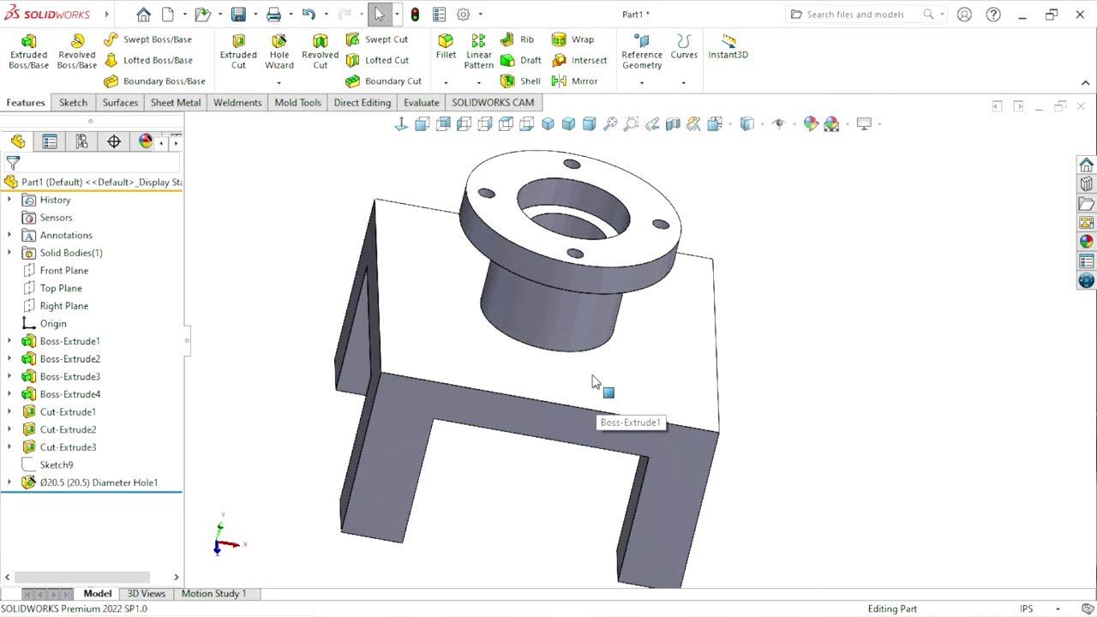
Step: Chamfer the bore's top and bottom edges and faces 0.1 in at 45°, then return to isometric
click(445, 82)
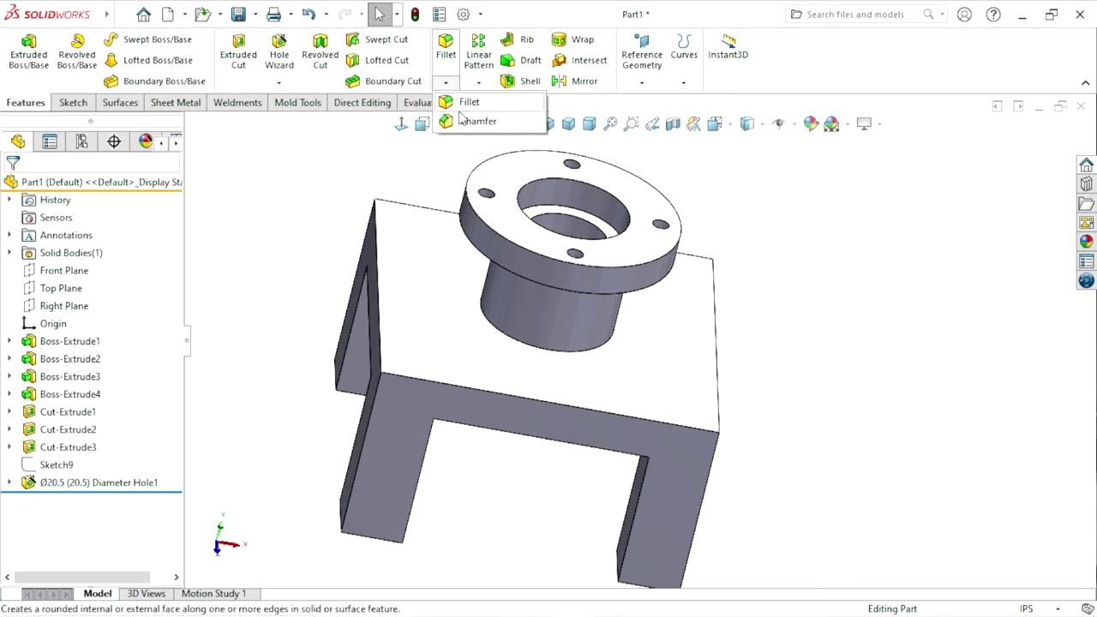
click(458, 126)
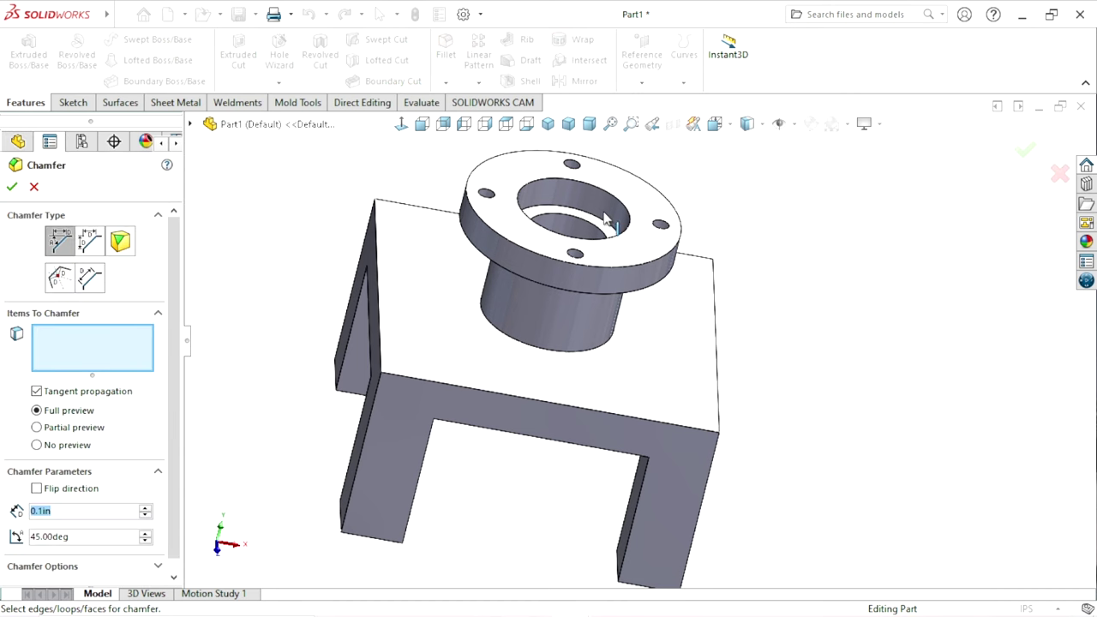
click(553, 181)
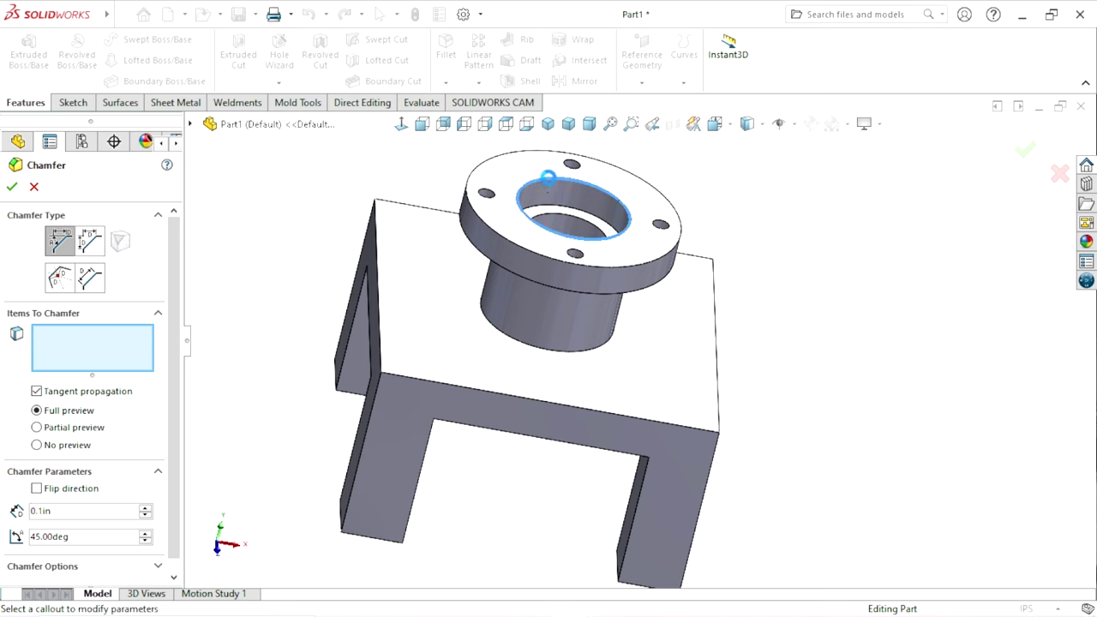
click(558, 226)
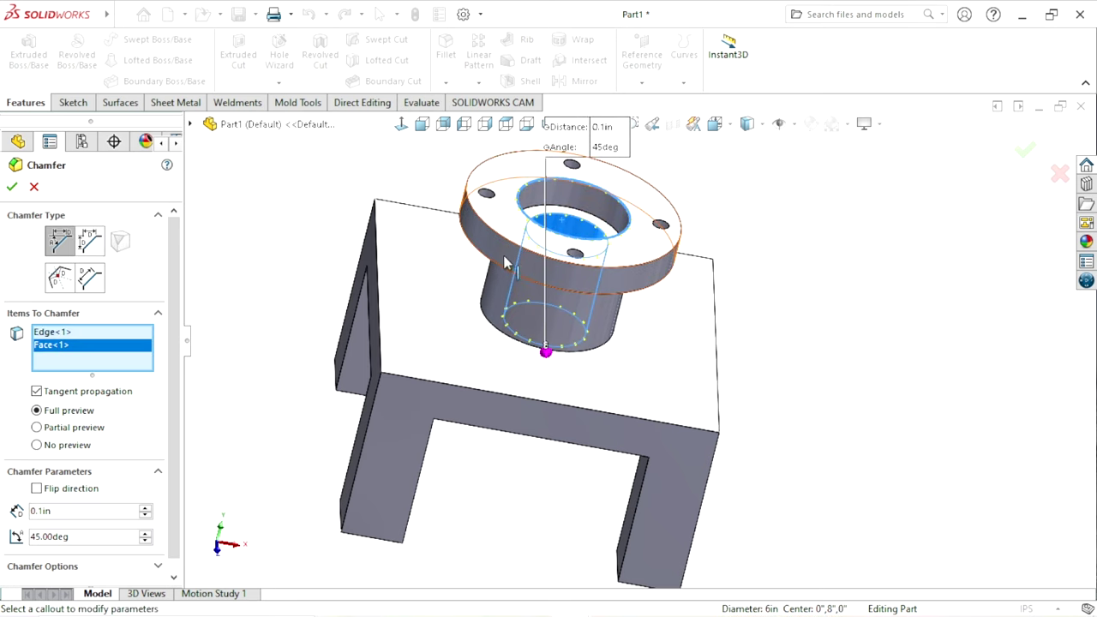
click(549, 397)
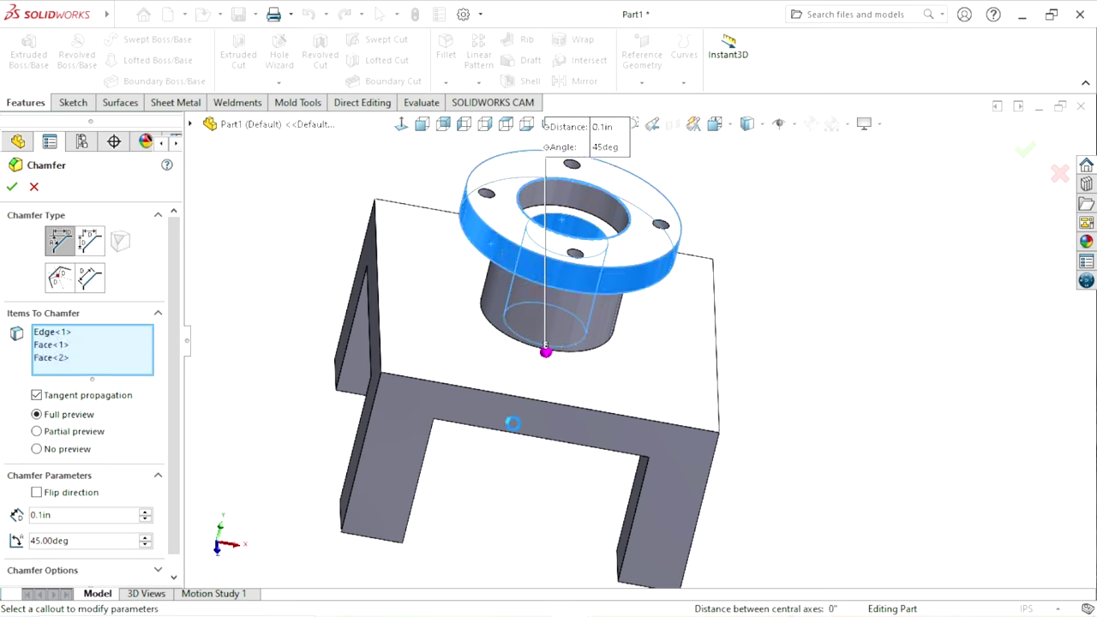
middle_drag(511, 420, 610, 361)
scroll(610, 365, down, 3)
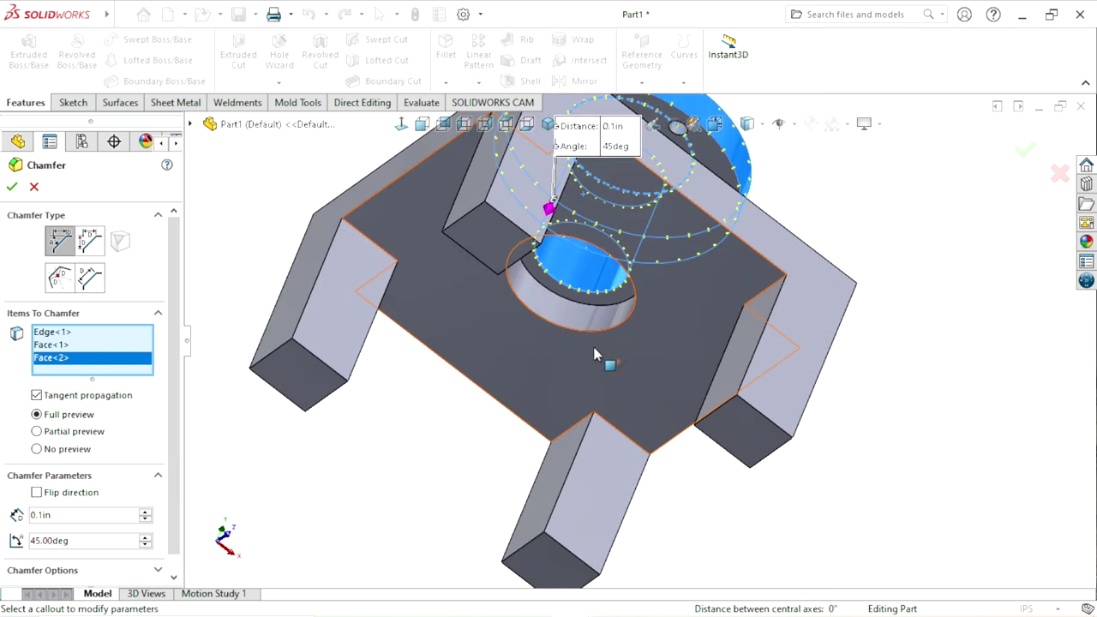
scroll(574, 338, down, 2)
click(541, 330)
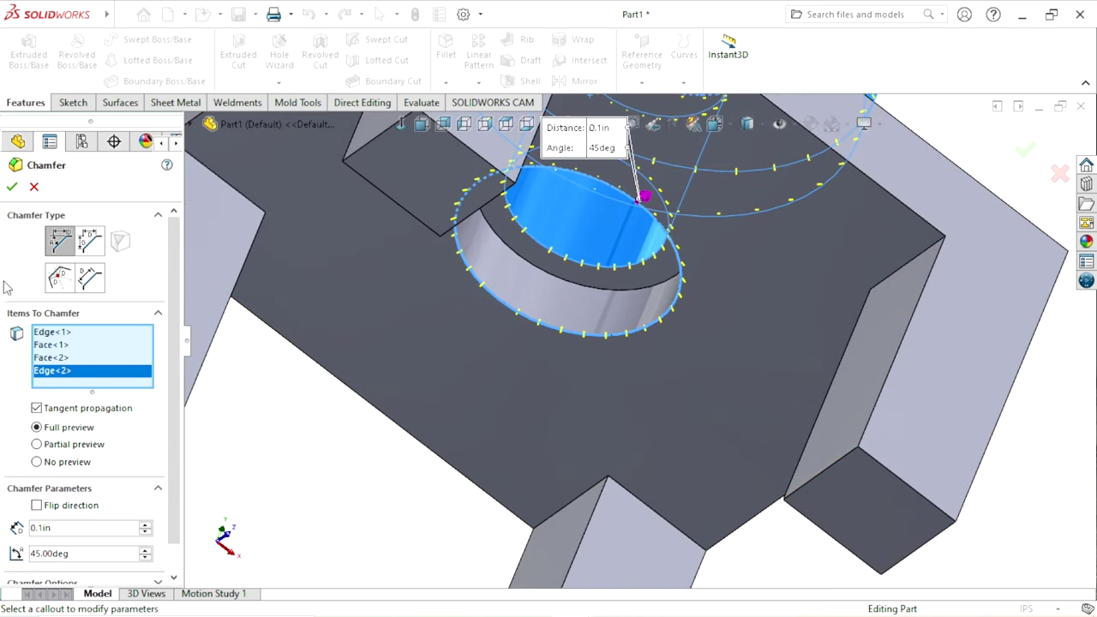
click(12, 188)
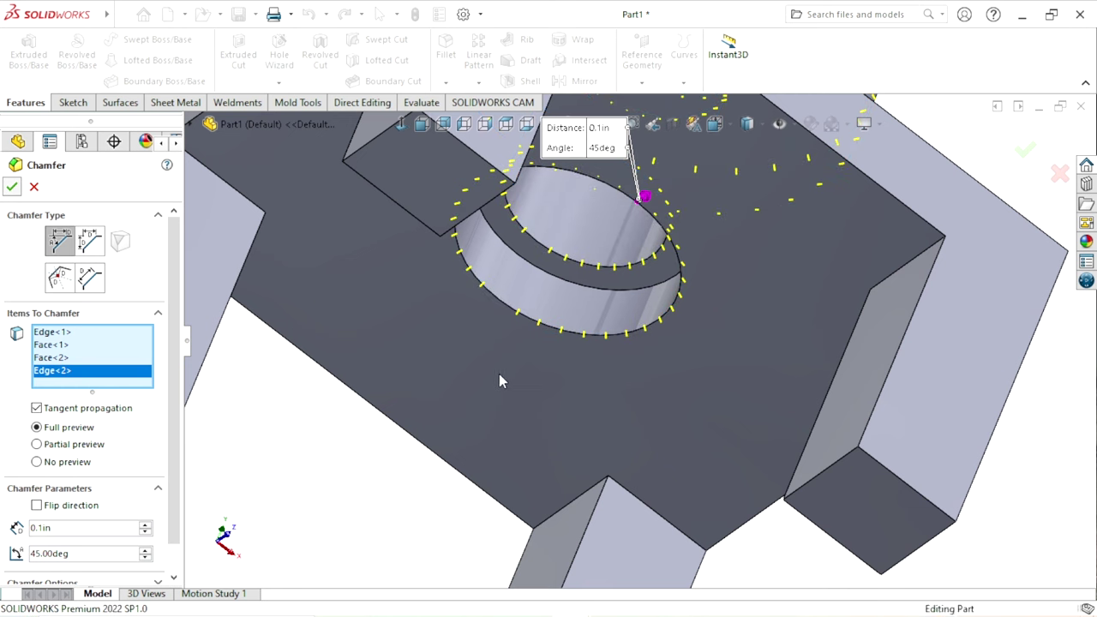
key(ctrl+7)
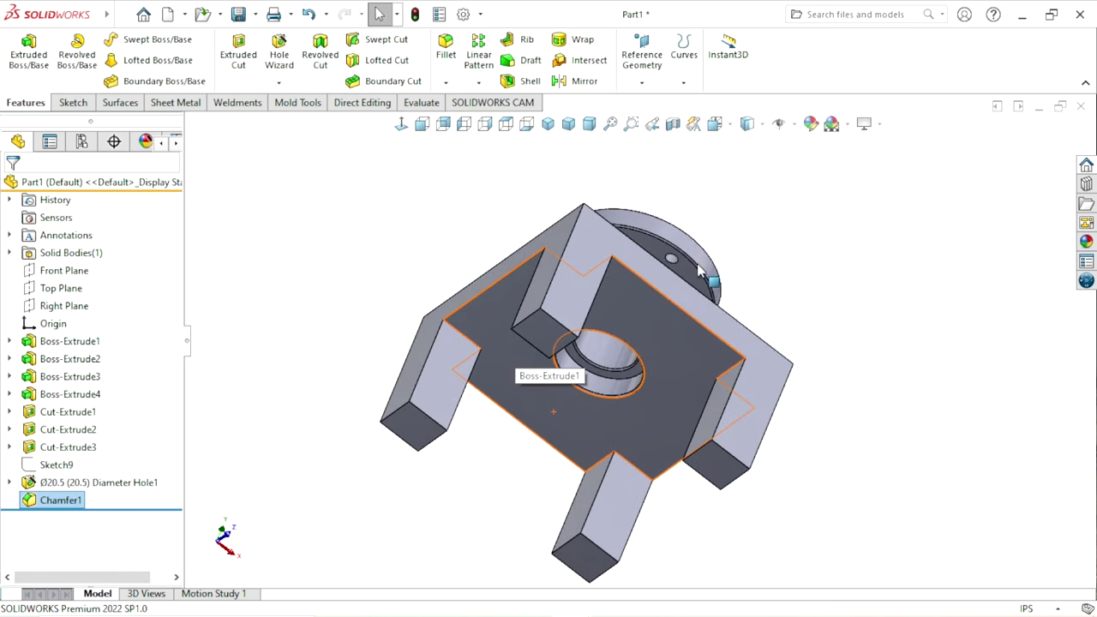
click(446, 83)
Step: Chamfer the boss-to-base circular edge with a 1/2 in distance at 45°
click(466, 117)
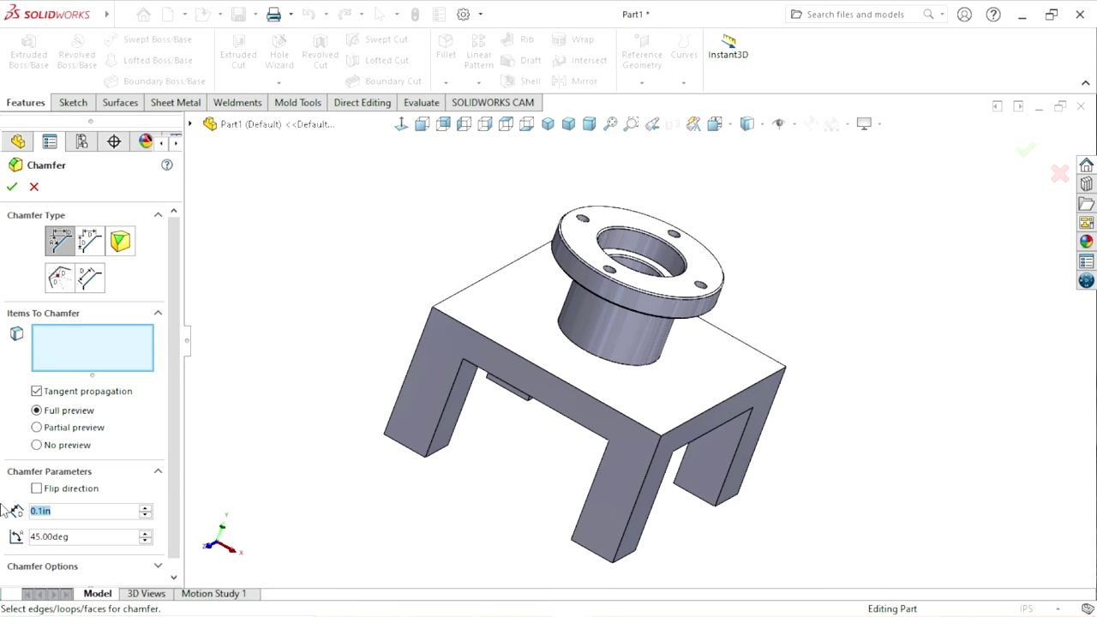
text(1)
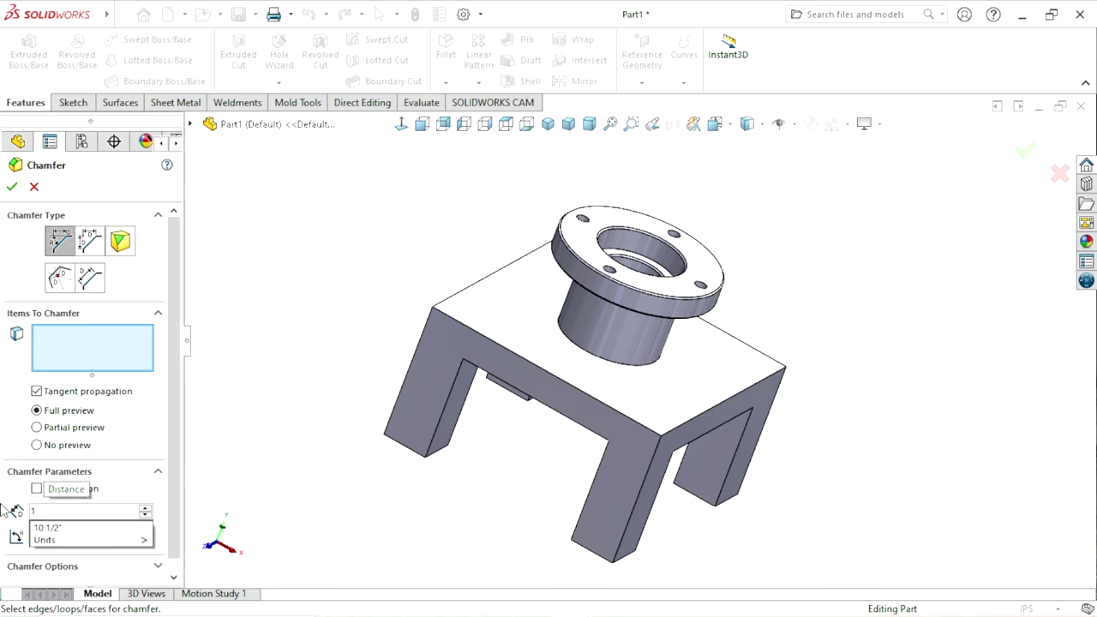
text(2)
key(BackSpace)
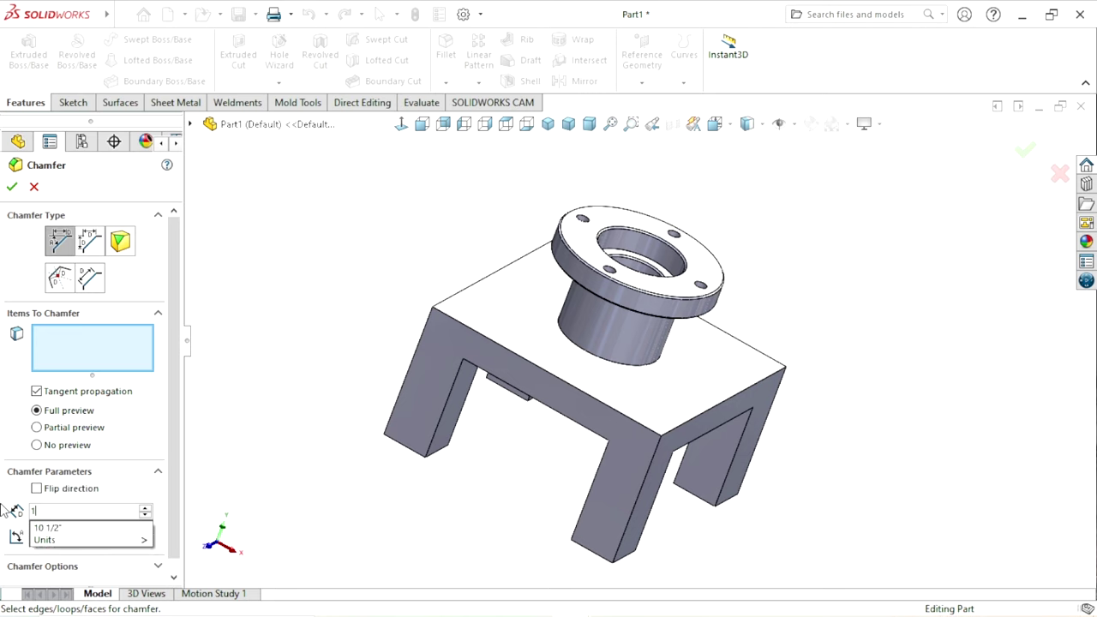
text(/2)
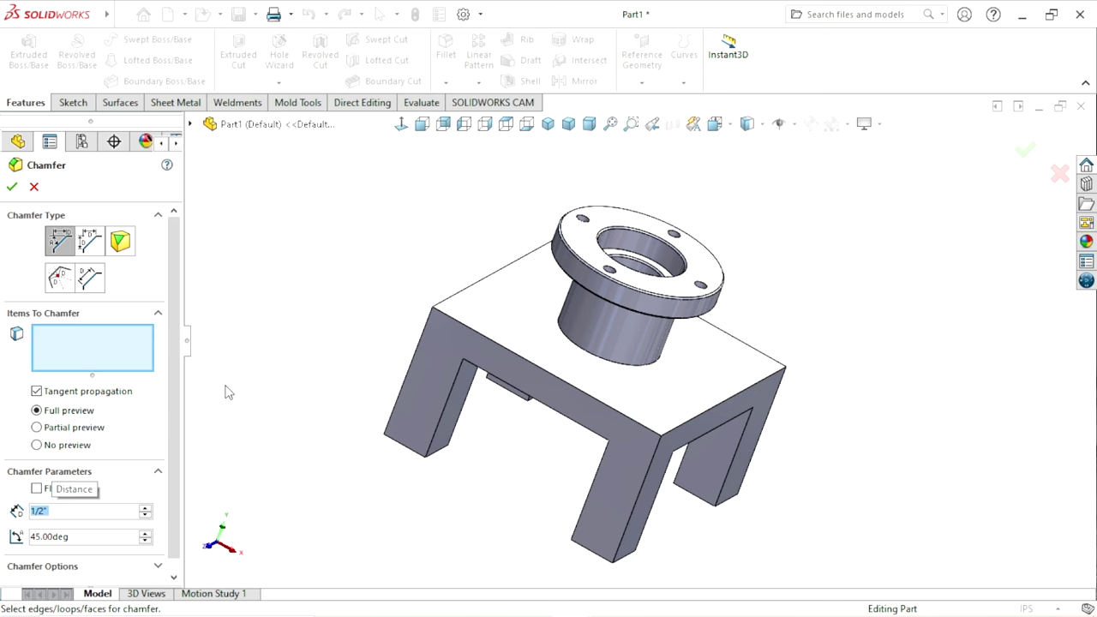
scroll(586, 380, down, 2)
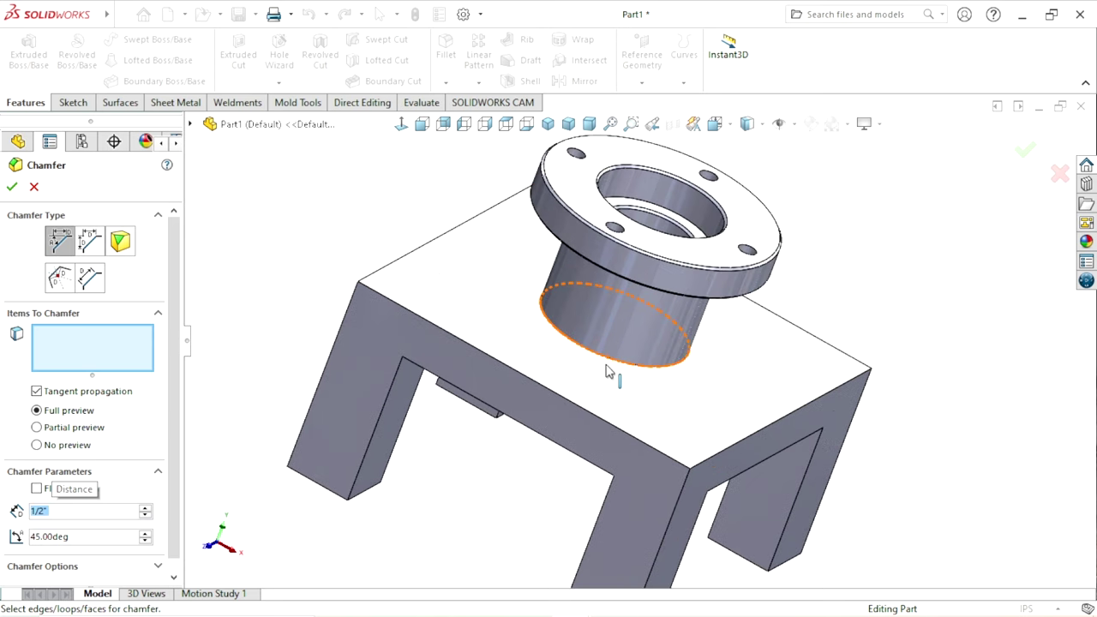
click(609, 364)
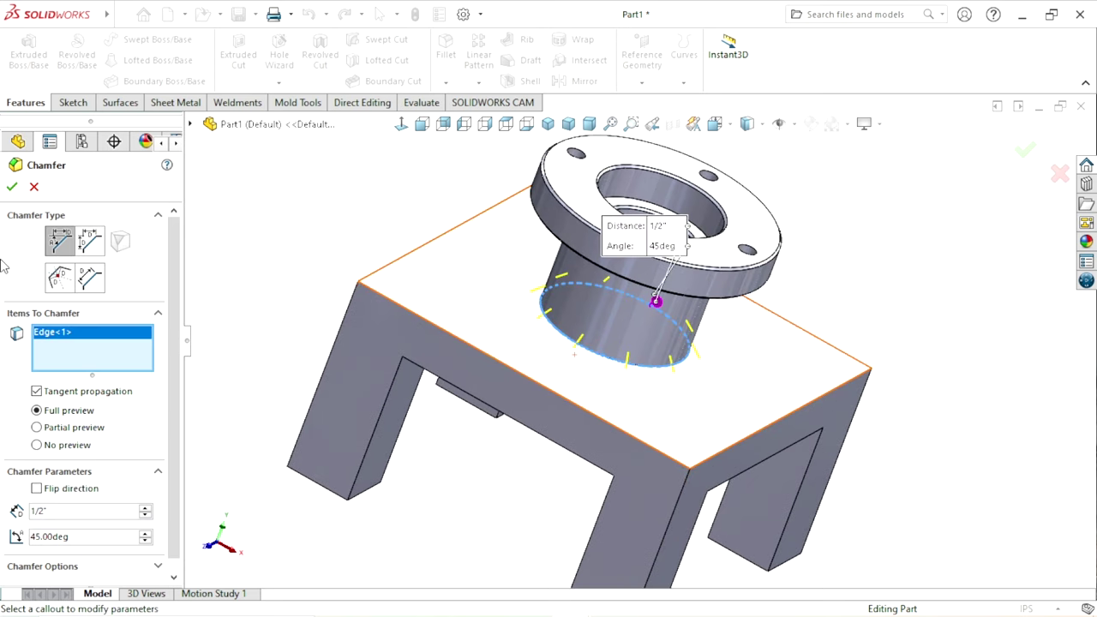
click(12, 187)
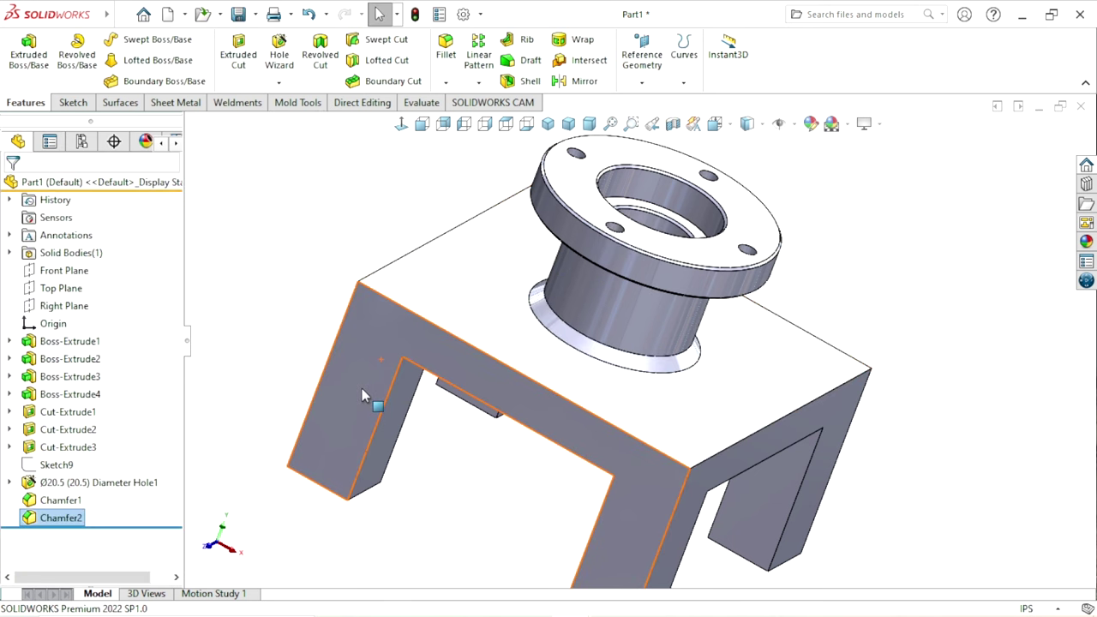
scroll(720, 383, up, 3)
Step: Select the square base's underside face and open Sketch12 normal to it
middle_drag(719, 383, 660, 352)
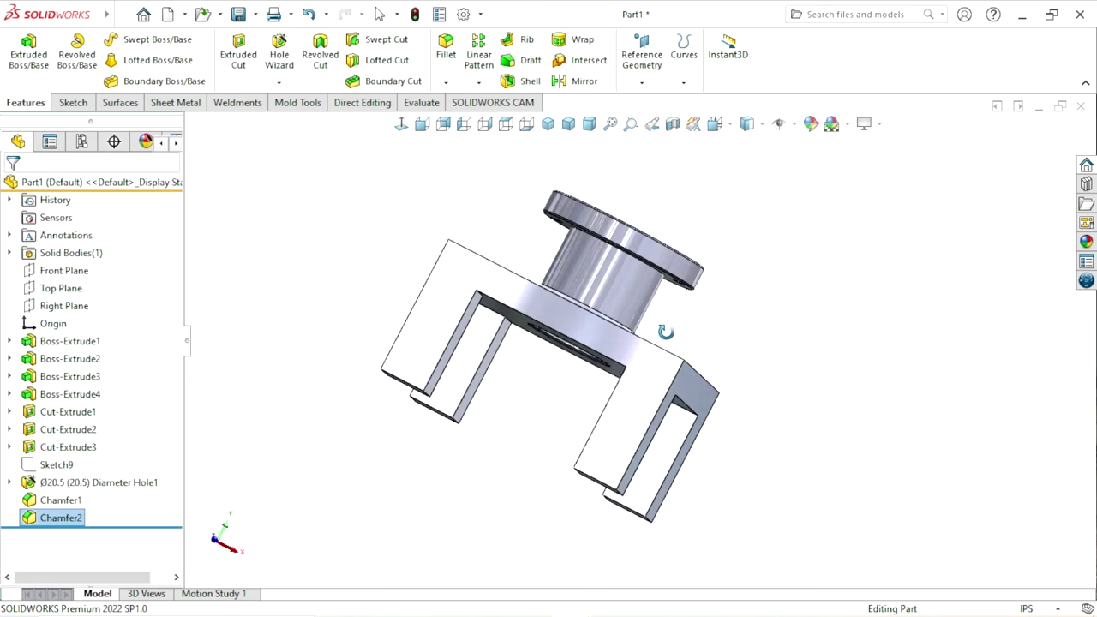
middle_drag(601, 402, 569, 201)
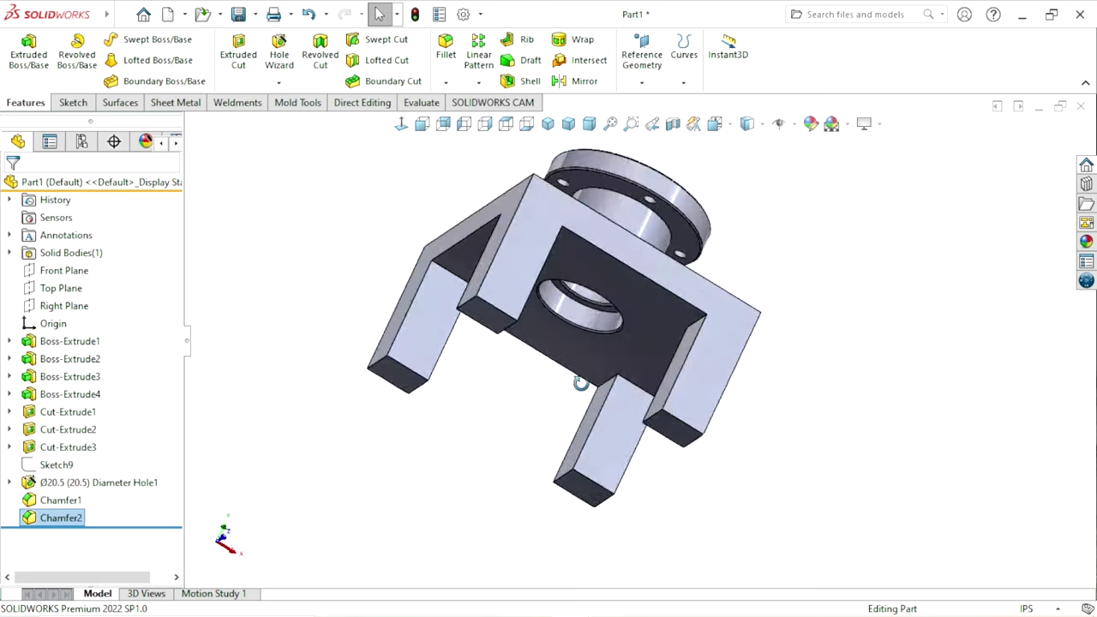
click(569, 201)
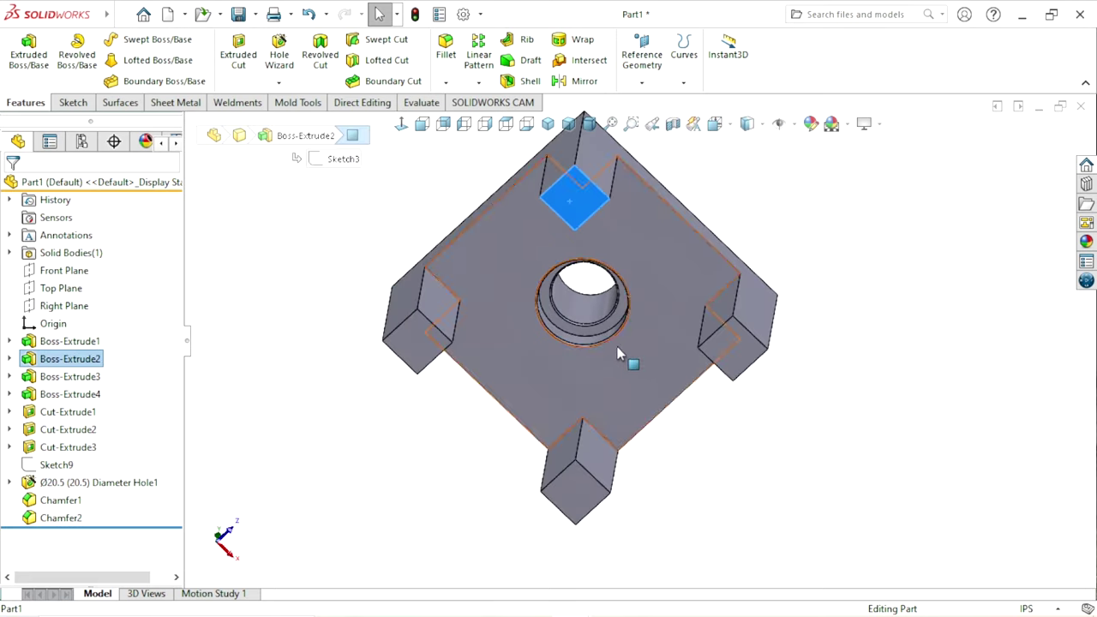
mouse_move(617, 346)
middle_down()
mouse_move(492, 349)
mouse_move(570, 420)
mouse_move(481, 304)
middle_up()
key(Escape)
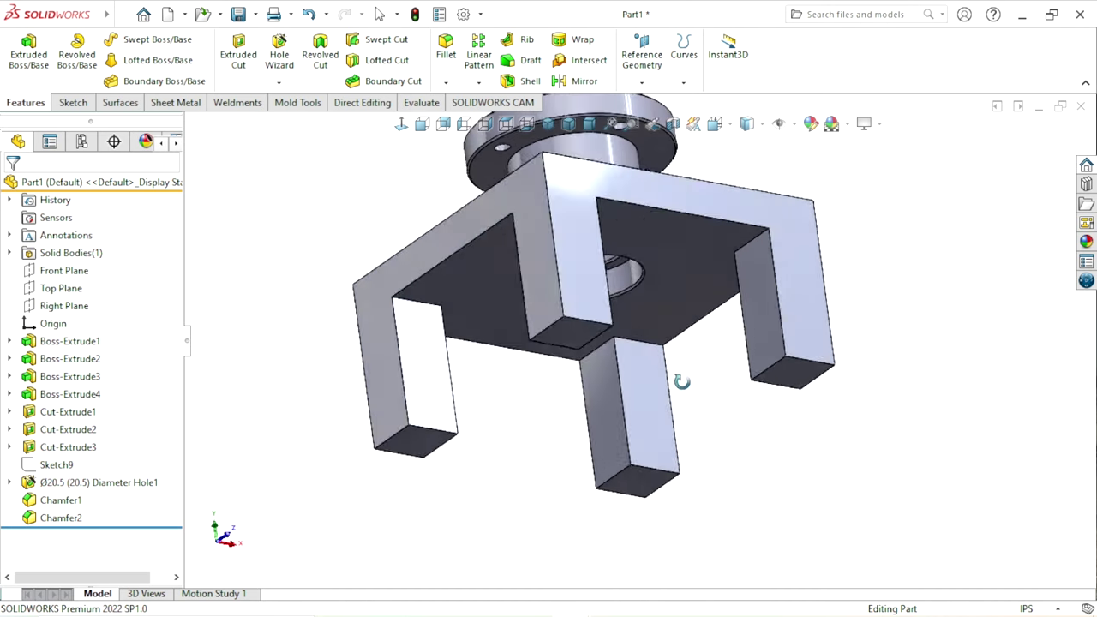
click(493, 301)
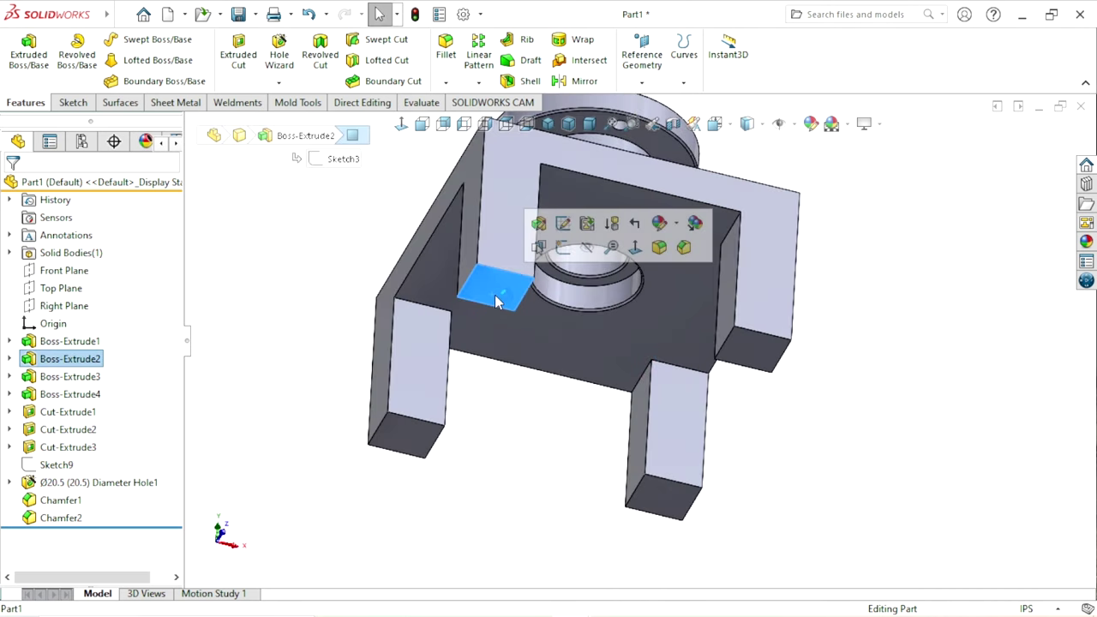
click(561, 253)
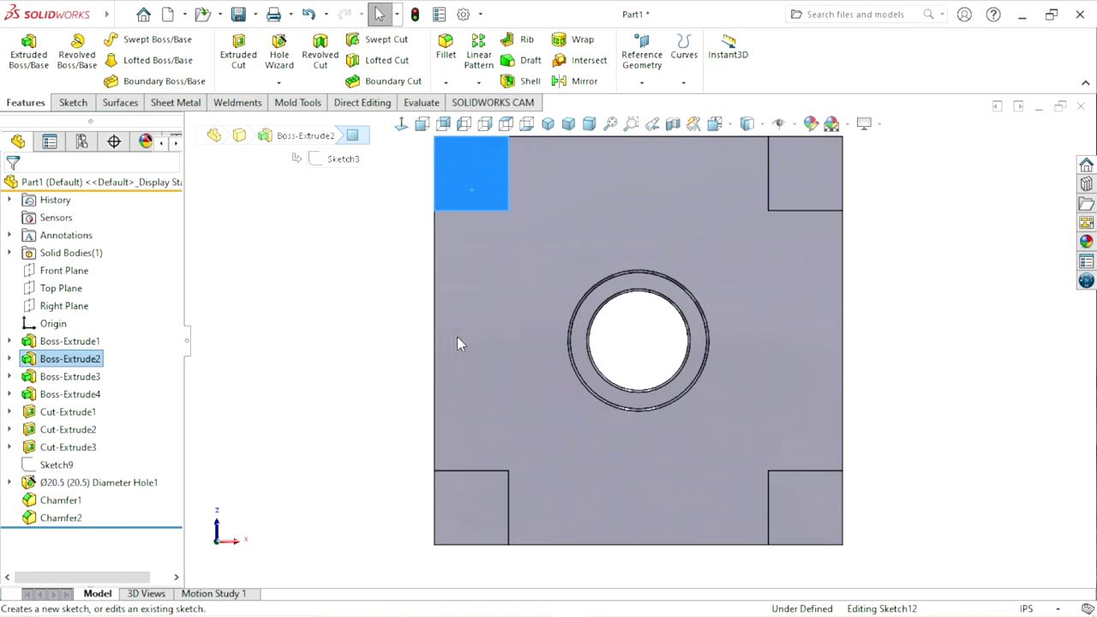
scroll(688, 298, down, 3)
scroll(695, 316, down, 2)
Step: Draw crossing centerline diagonals across the top-left corner square
click(795, 364)
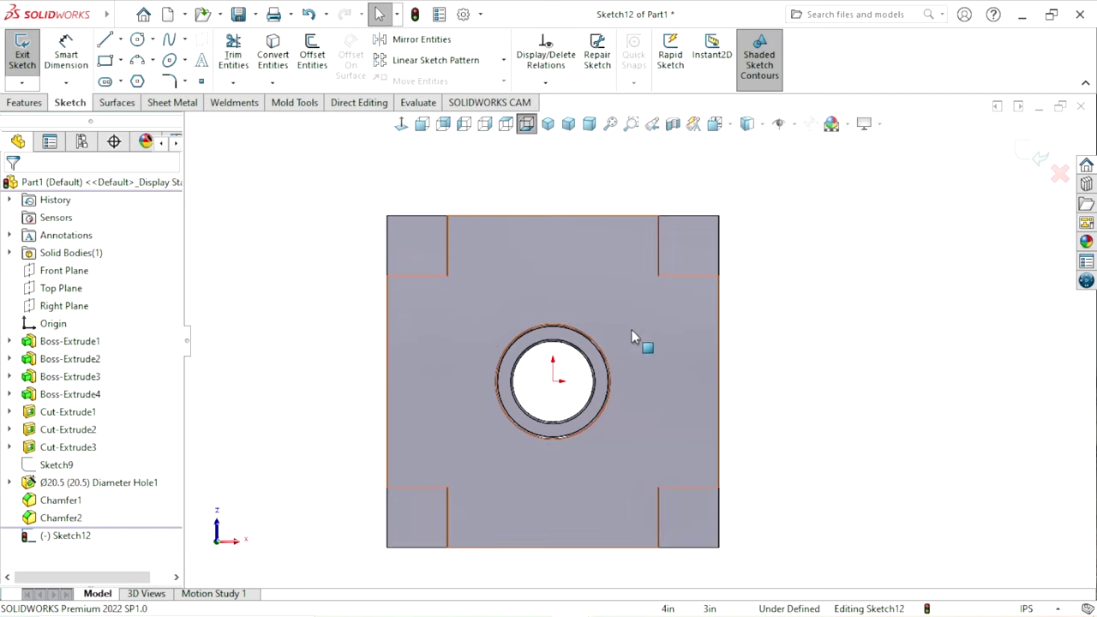
scroll(608, 326, down, 1)
click(121, 40)
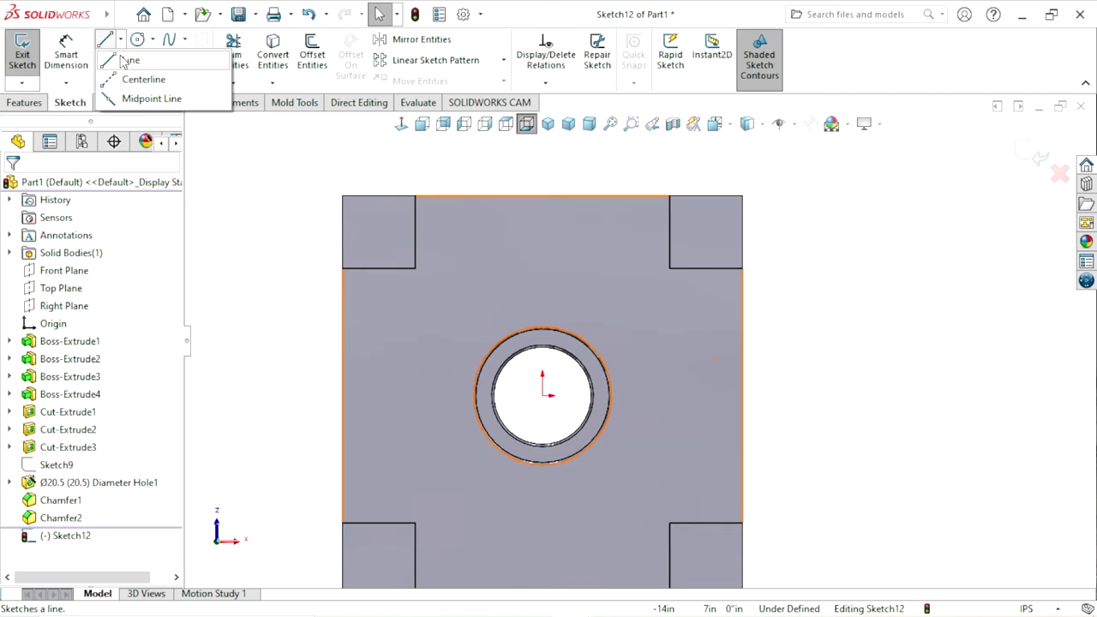
click(144, 76)
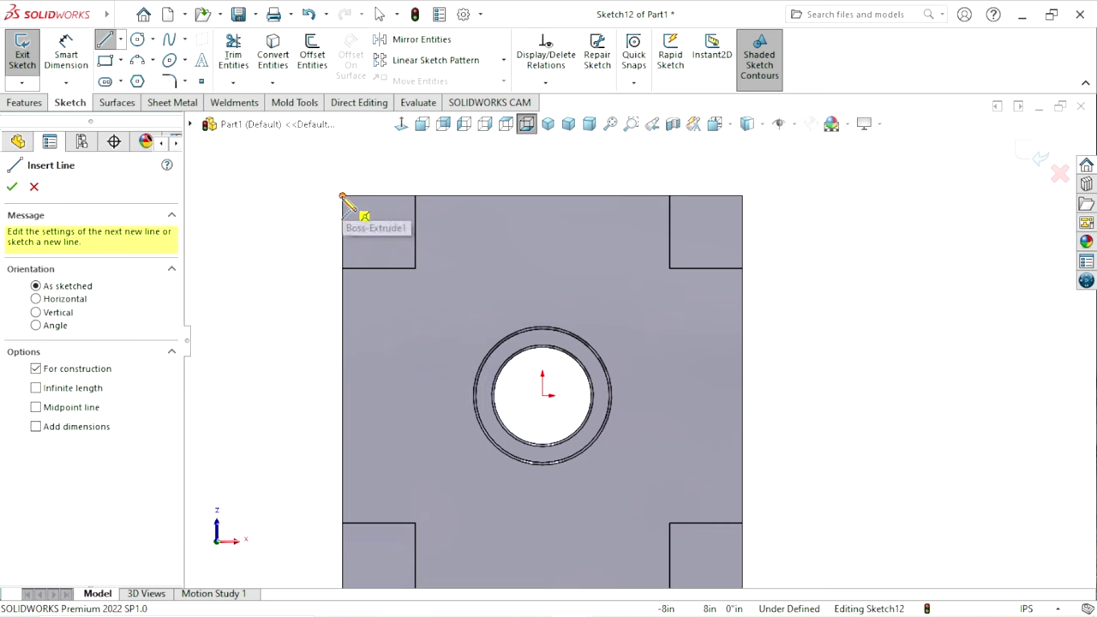
click(343, 197)
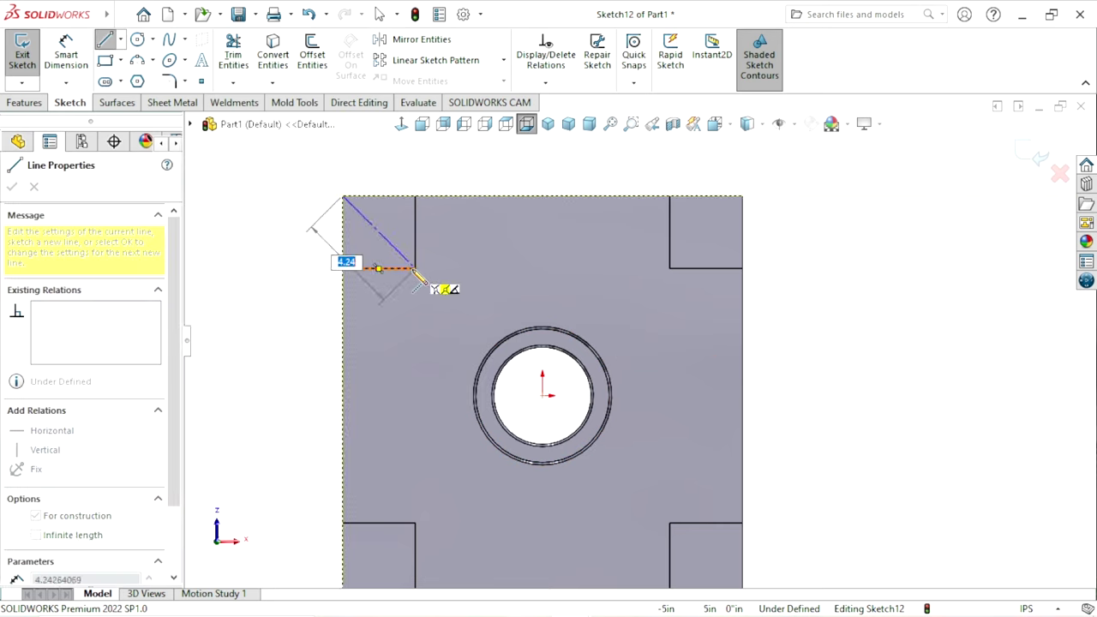
click(416, 270)
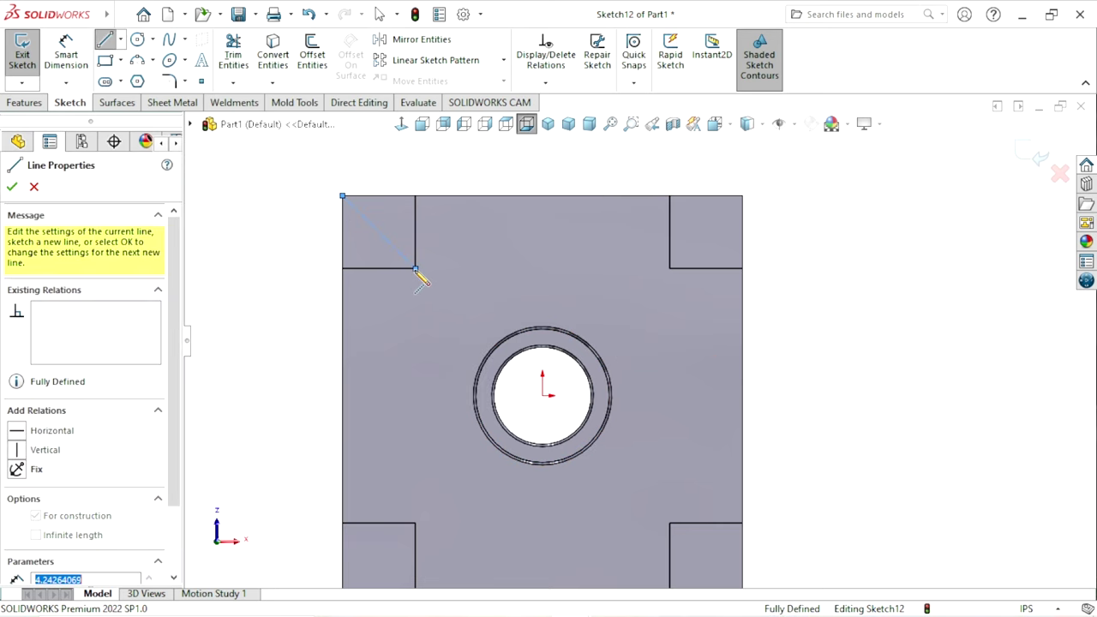
right_click(415, 167)
click(442, 176)
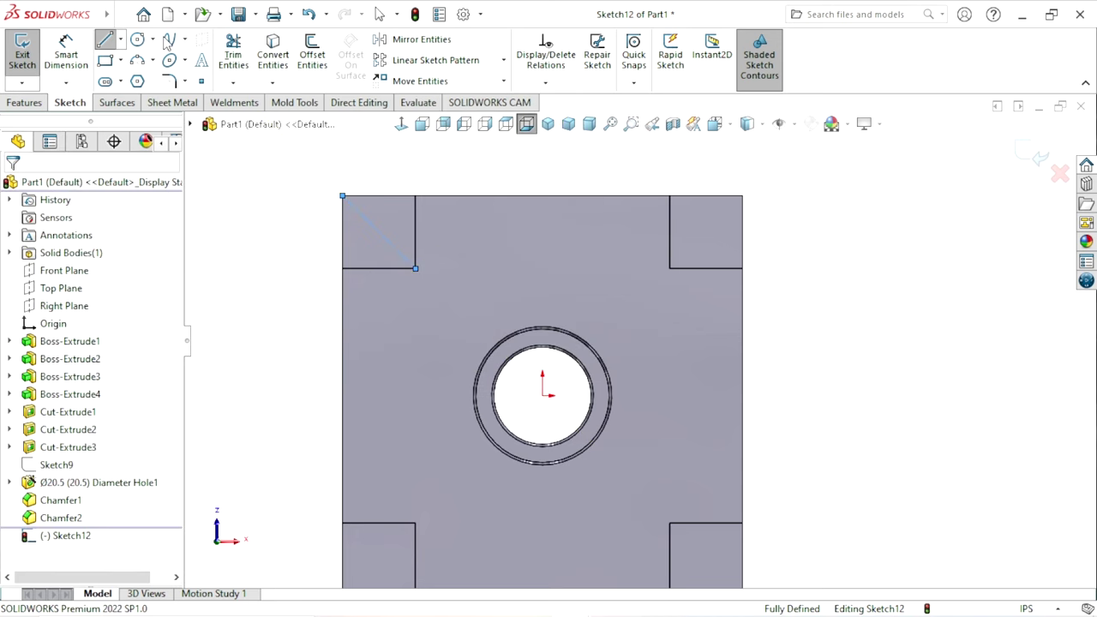
click(120, 41)
click(112, 78)
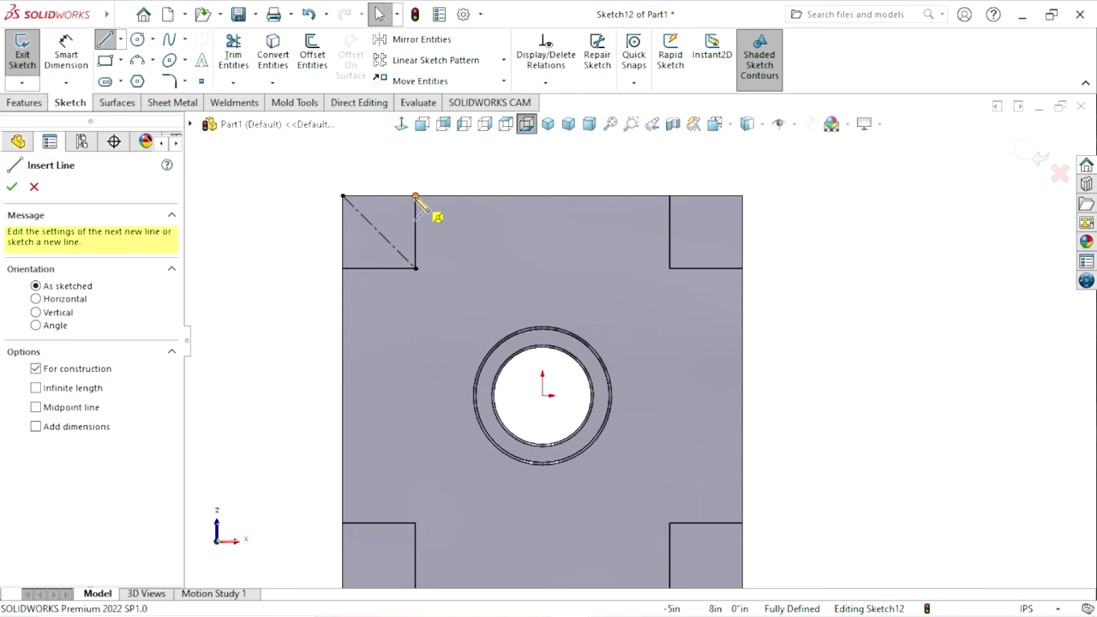
click(343, 268)
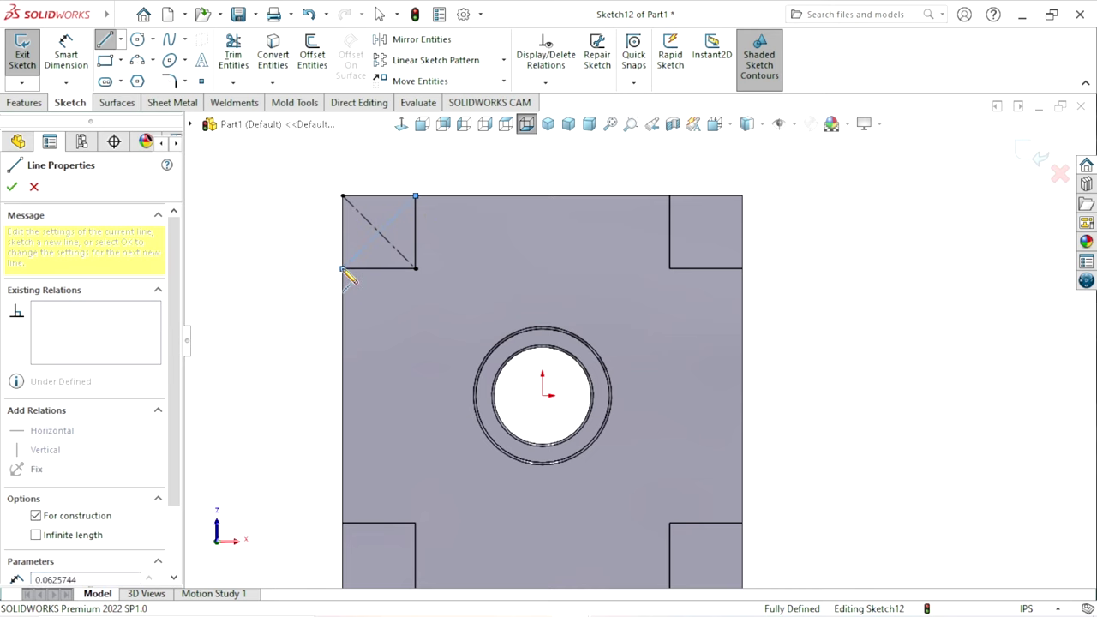
right_click(261, 212)
click(287, 216)
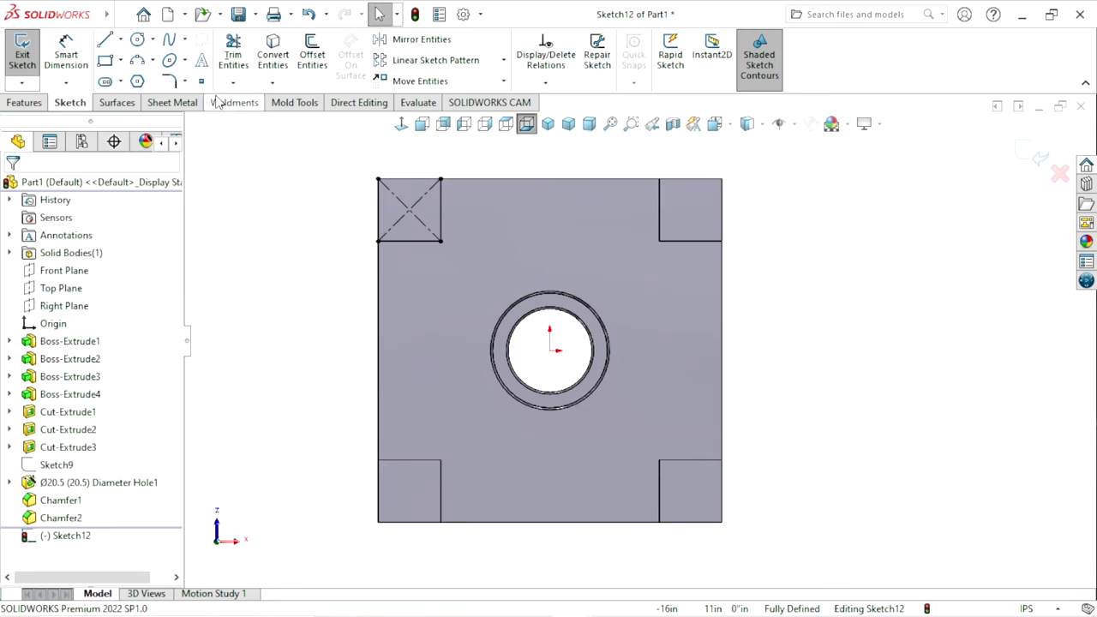
Step: Draw crossing centerline diagonals across the top-right corner square
click(121, 39)
click(150, 78)
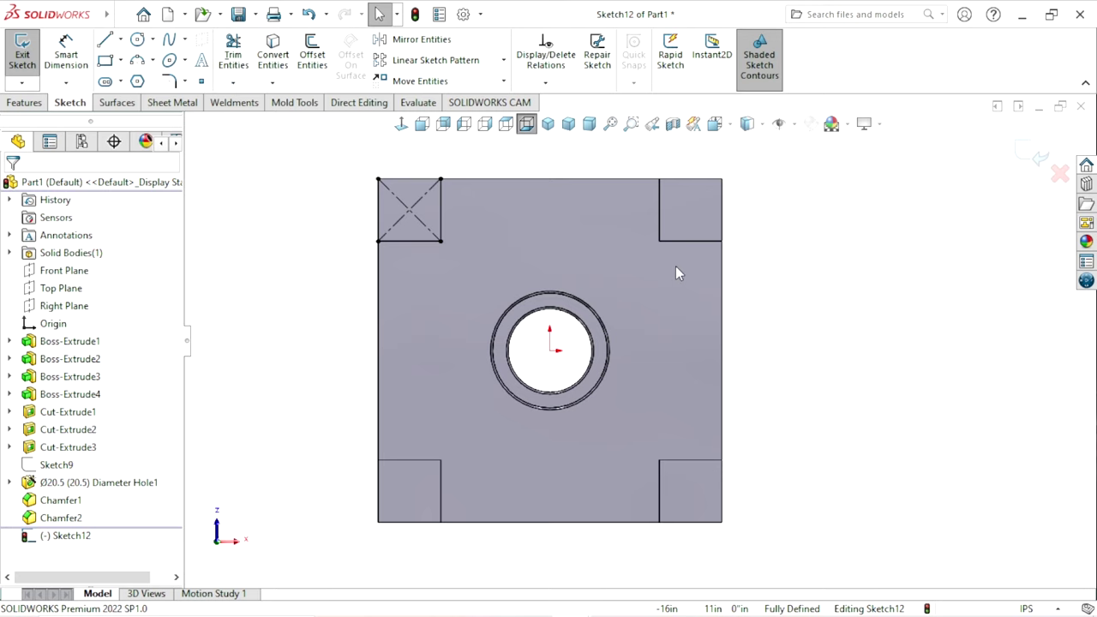
click(722, 180)
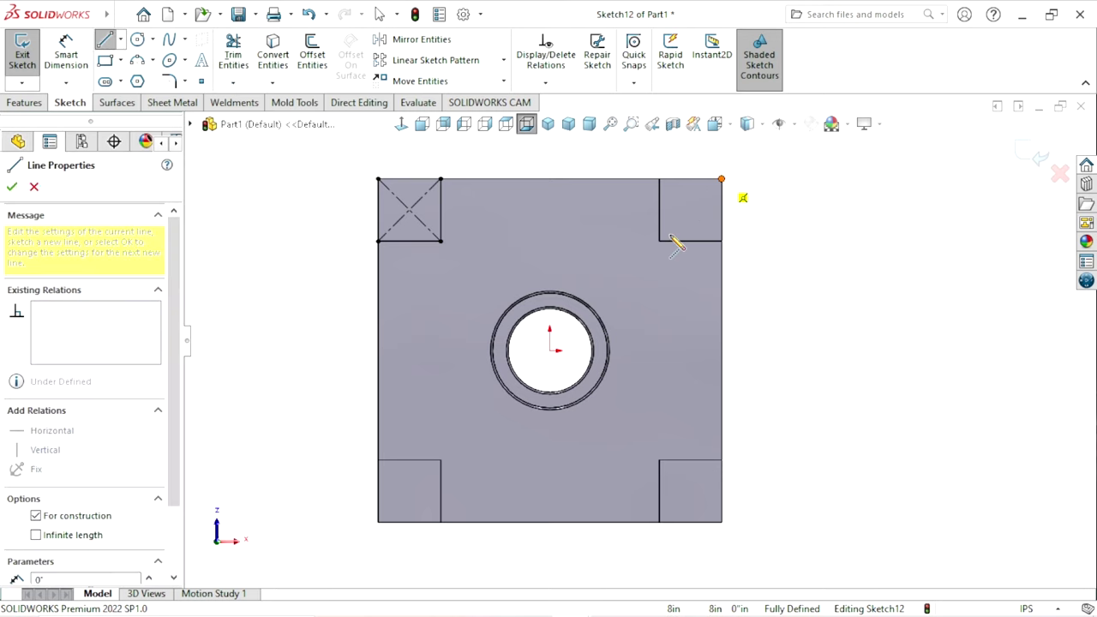
click(660, 240)
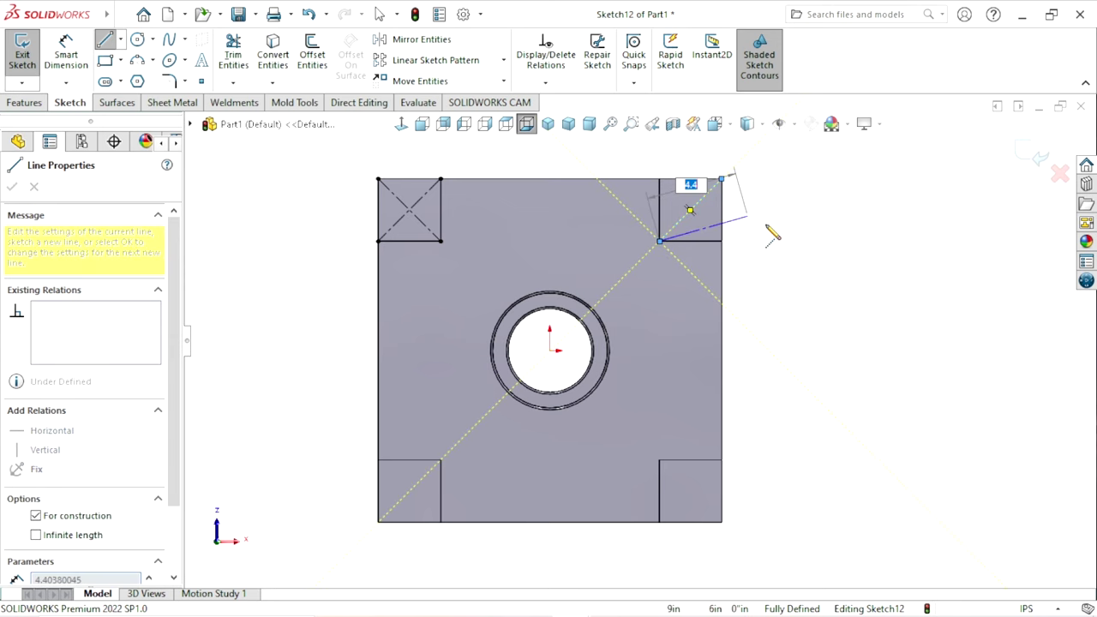
key(Escape)
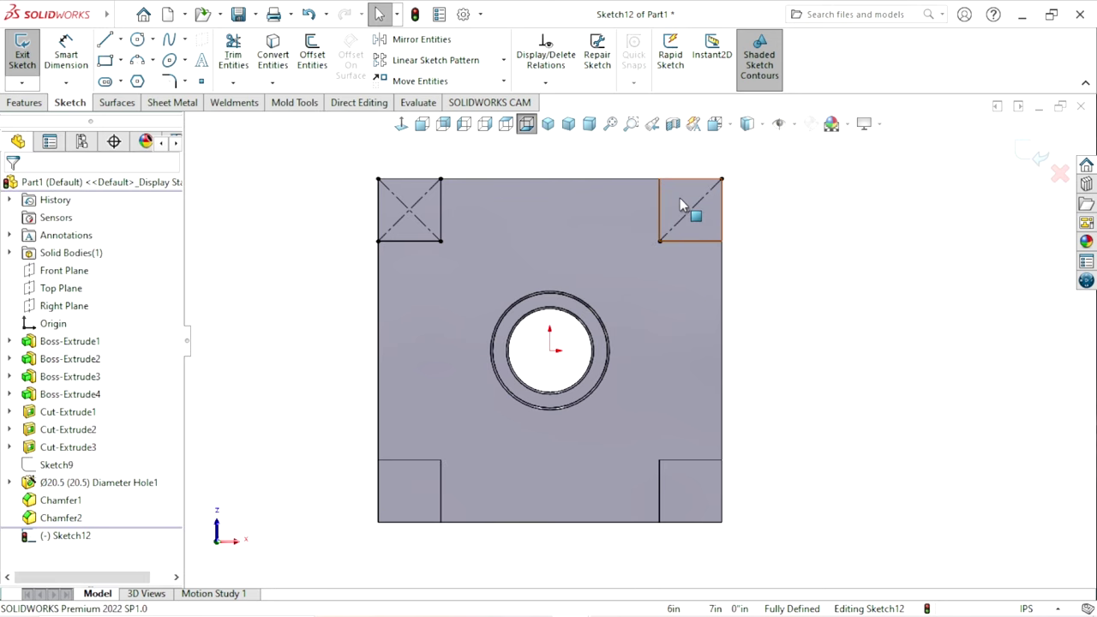
click(119, 39)
click(142, 78)
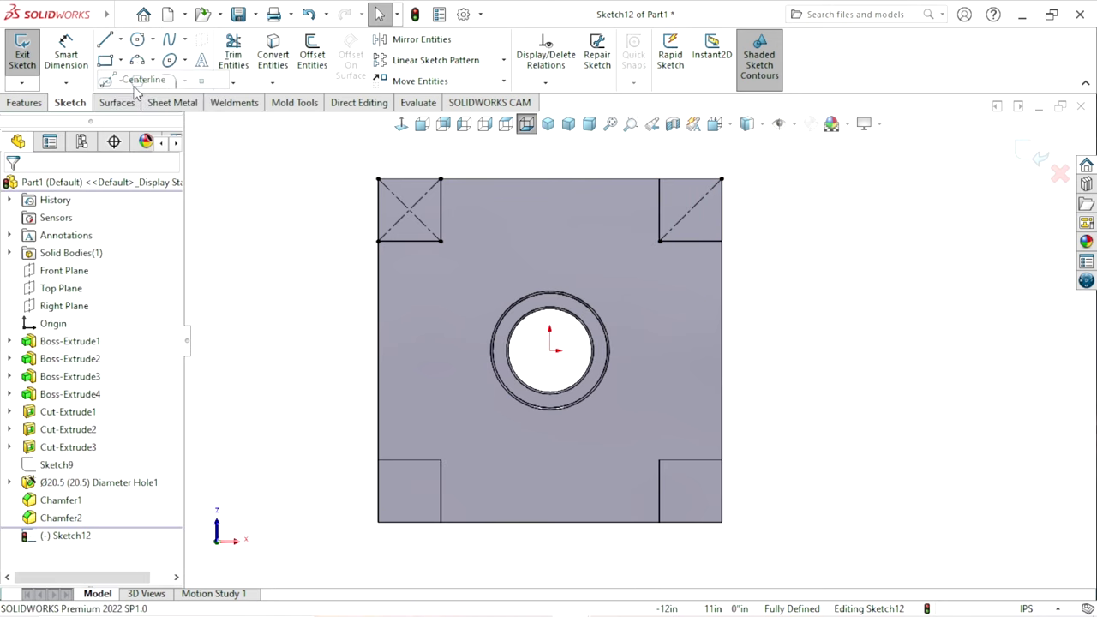
drag(660, 179, 722, 241)
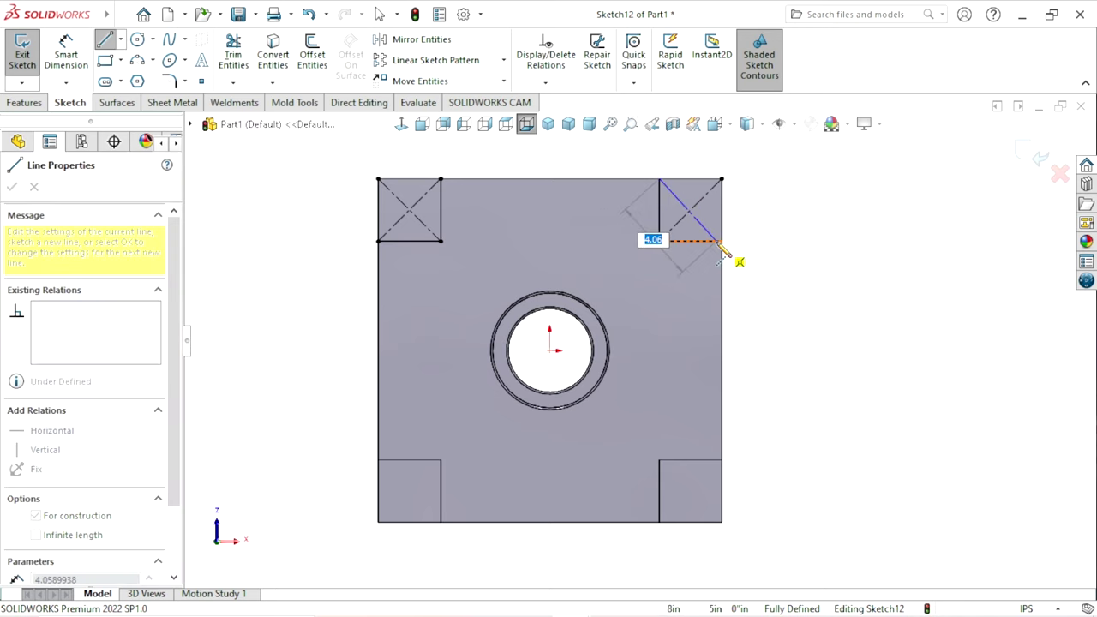
right_click(782, 300)
click(801, 302)
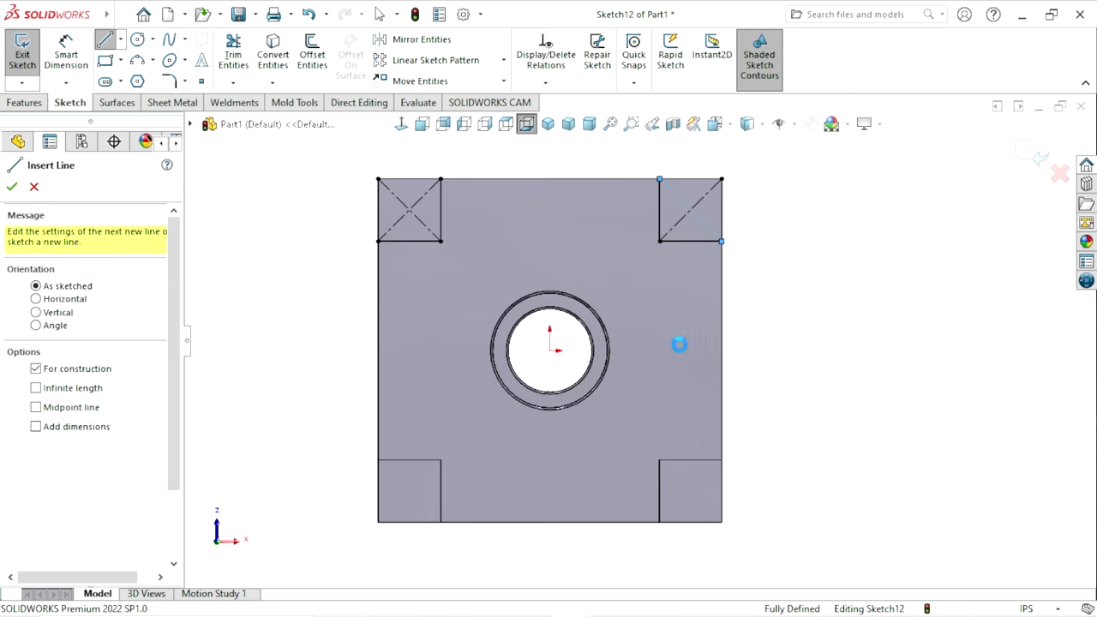
Step: Draw crossing diagonals across the bottom-right corner square
click(120, 40)
click(122, 80)
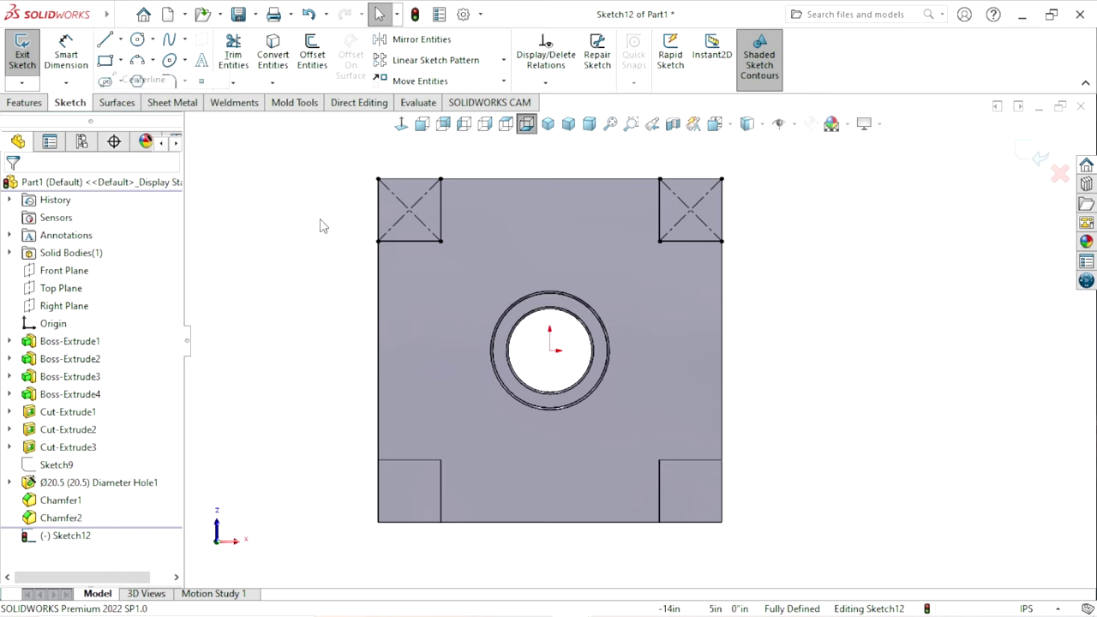
click(659, 461)
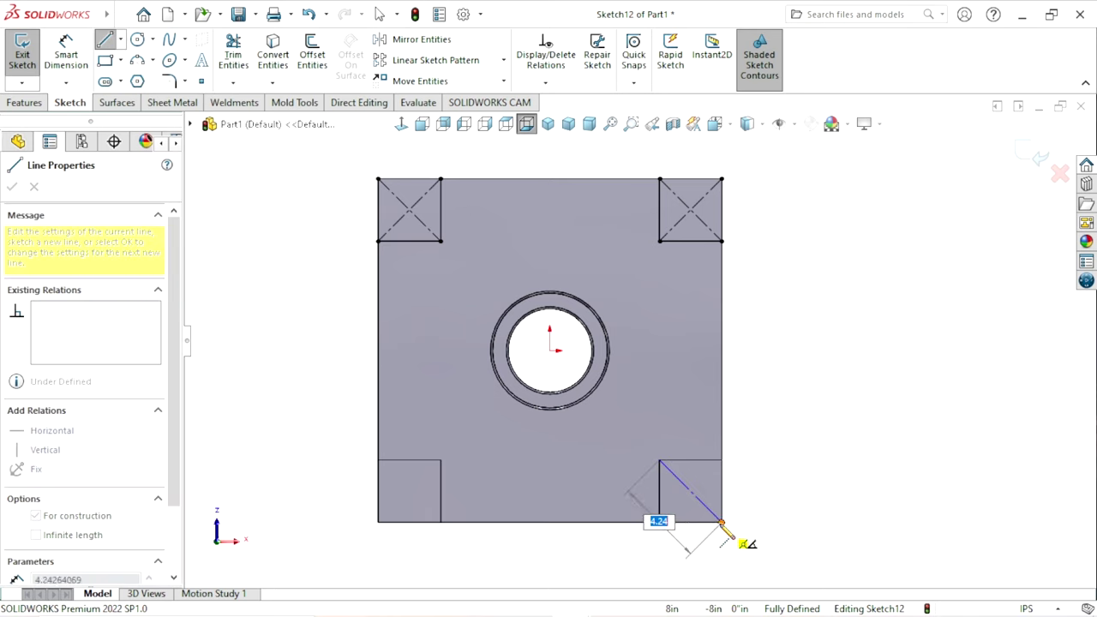
click(721, 521)
right_click(761, 437)
click(781, 421)
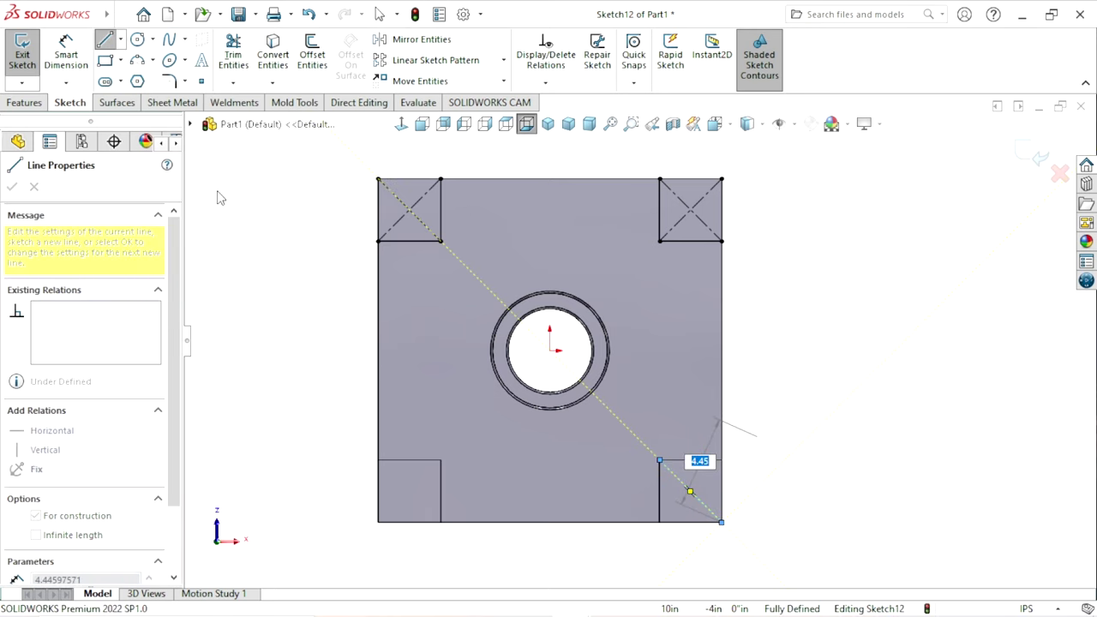
click(121, 39)
click(130, 59)
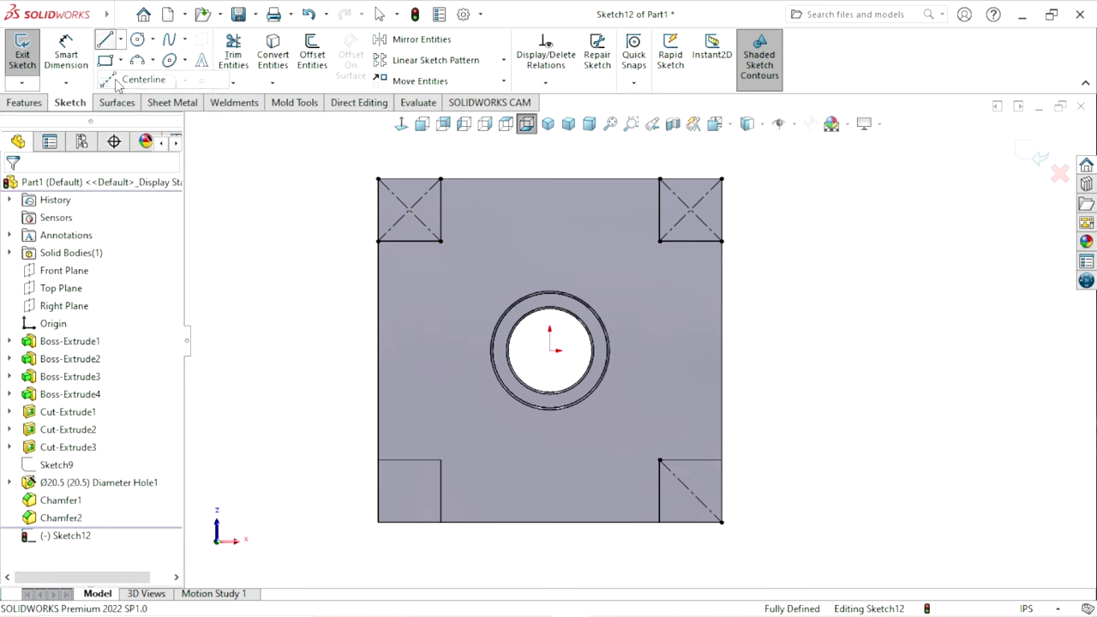
click(722, 460)
click(660, 521)
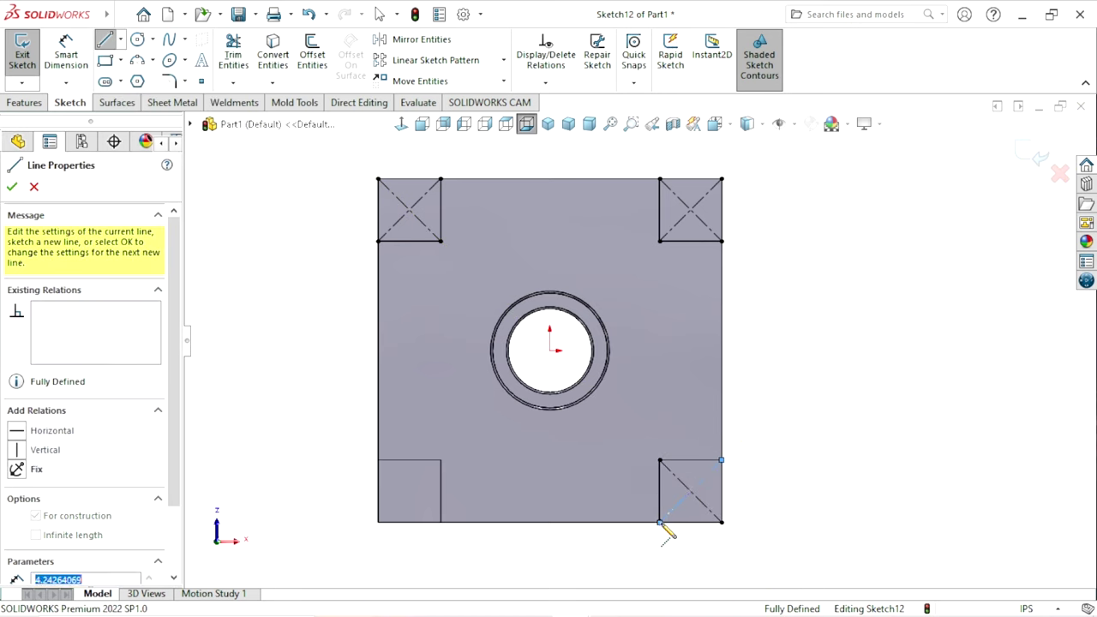
right_click(737, 408)
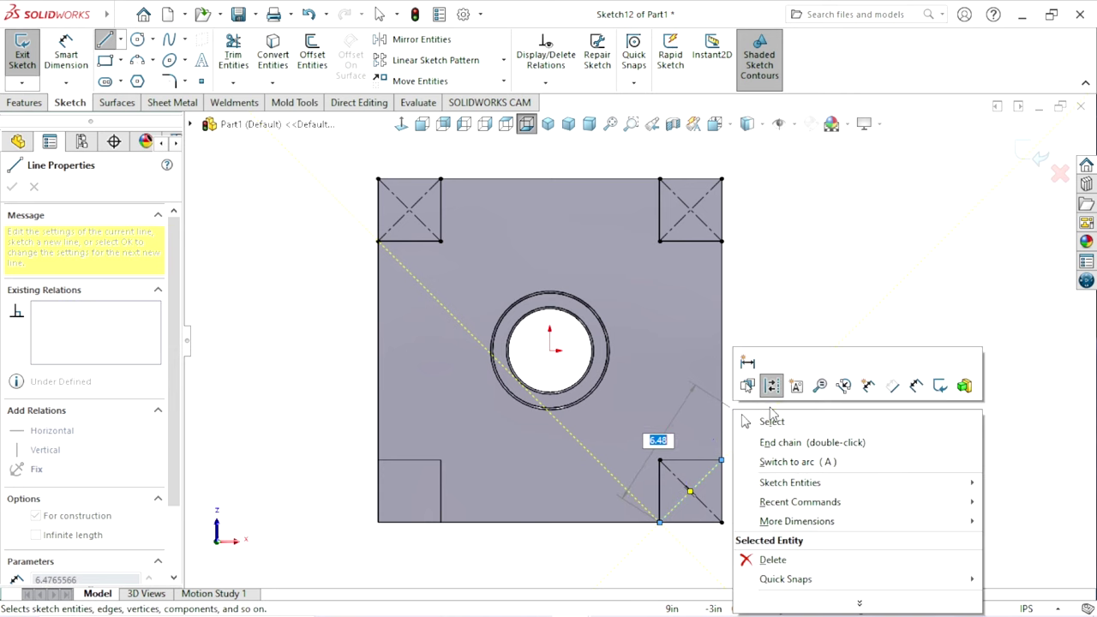
click(766, 419)
right_click(756, 316)
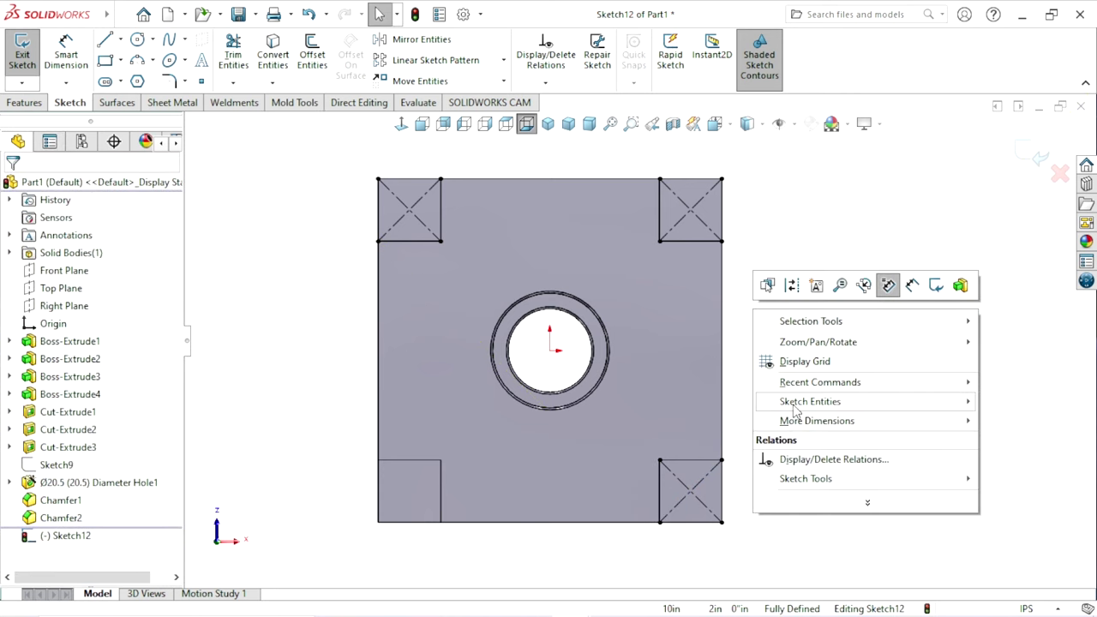
Step: Draw crossing centerline diagonals across the bottom-left corner square
click(121, 39)
click(141, 78)
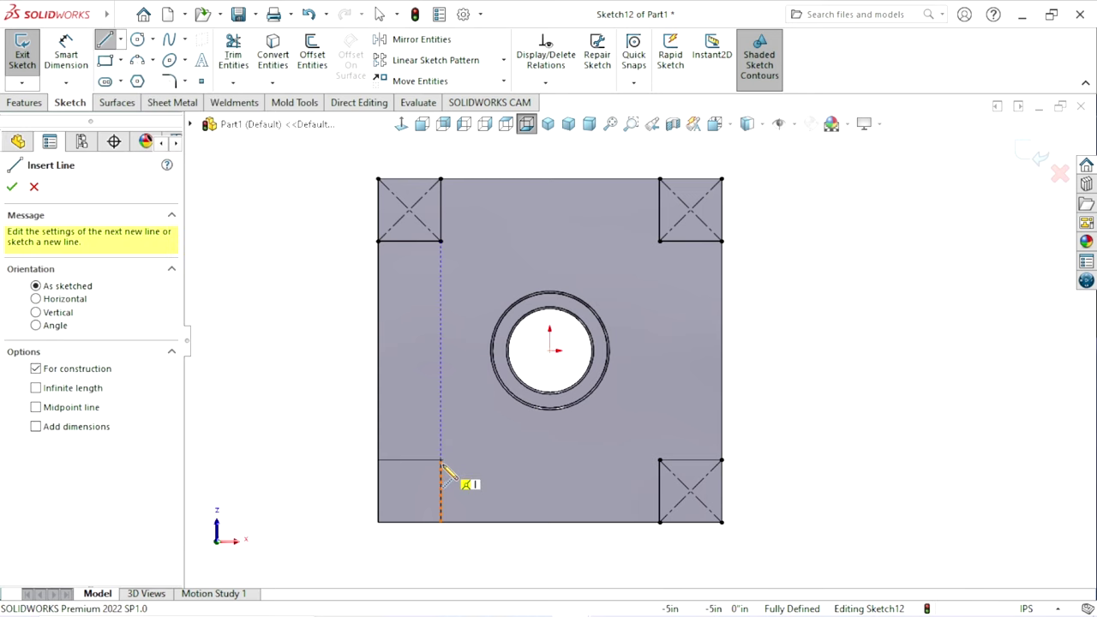
click(441, 461)
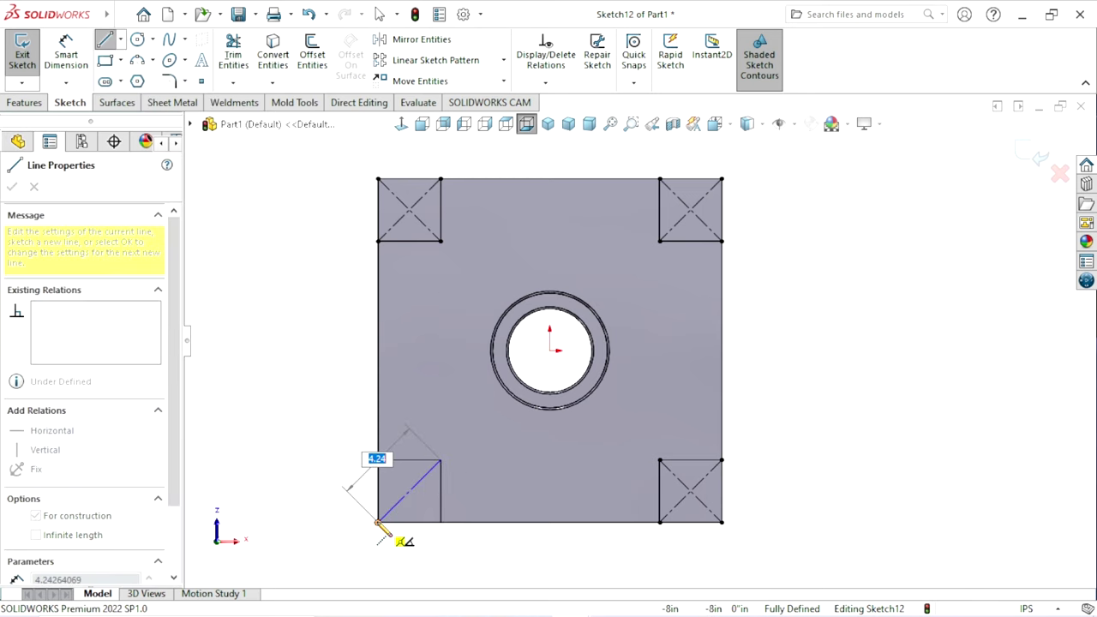
right_click(337, 483)
click(341, 424)
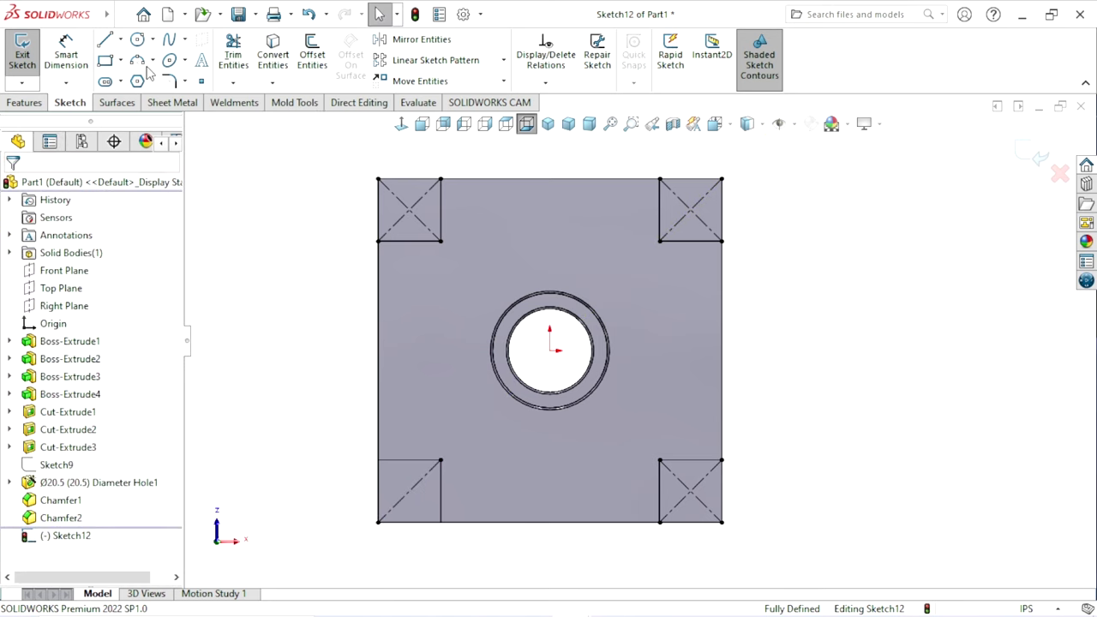
click(121, 40)
click(141, 78)
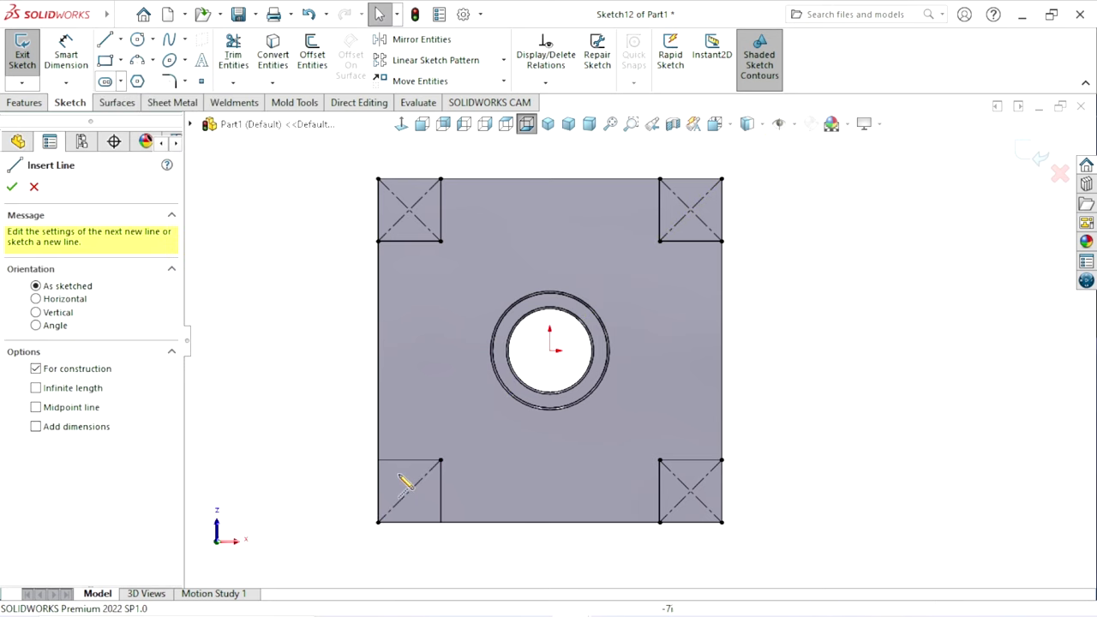
click(378, 461)
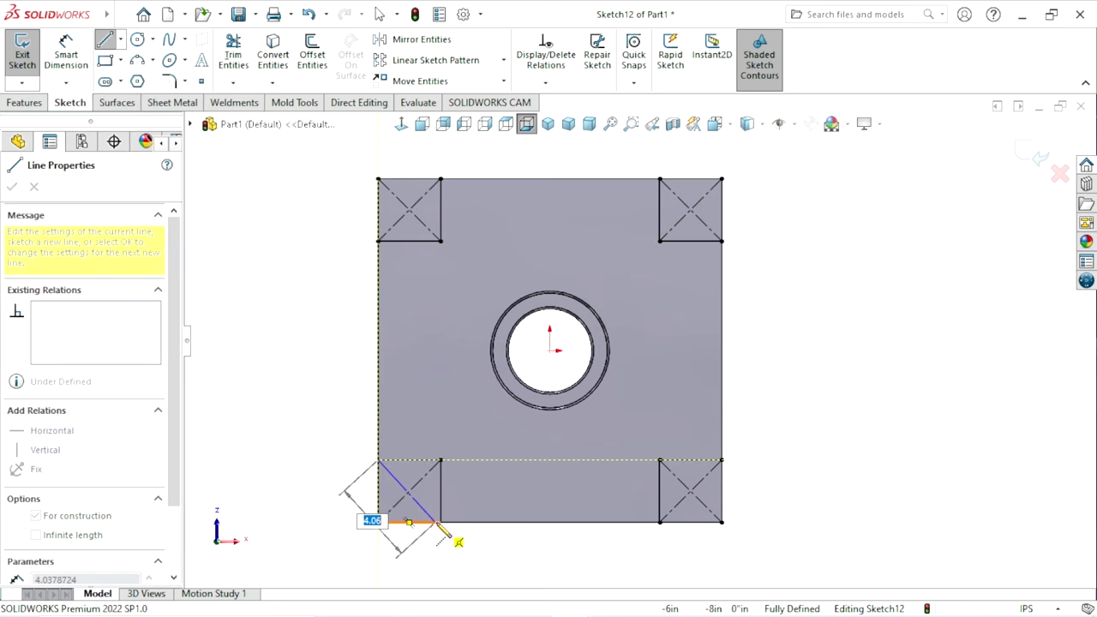
click(441, 523)
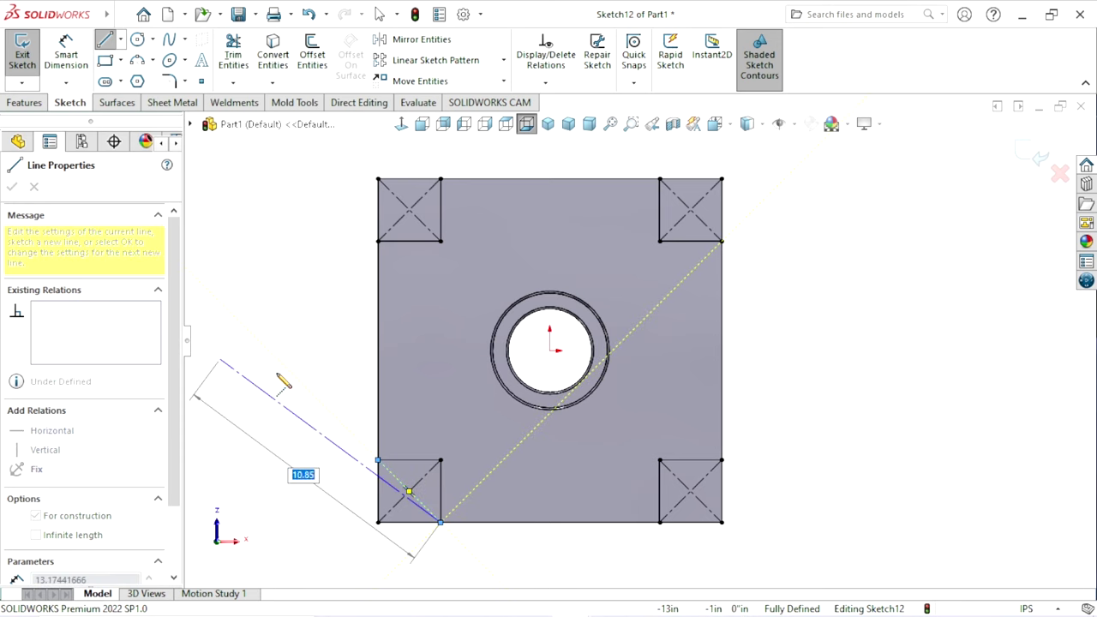
key(Escape)
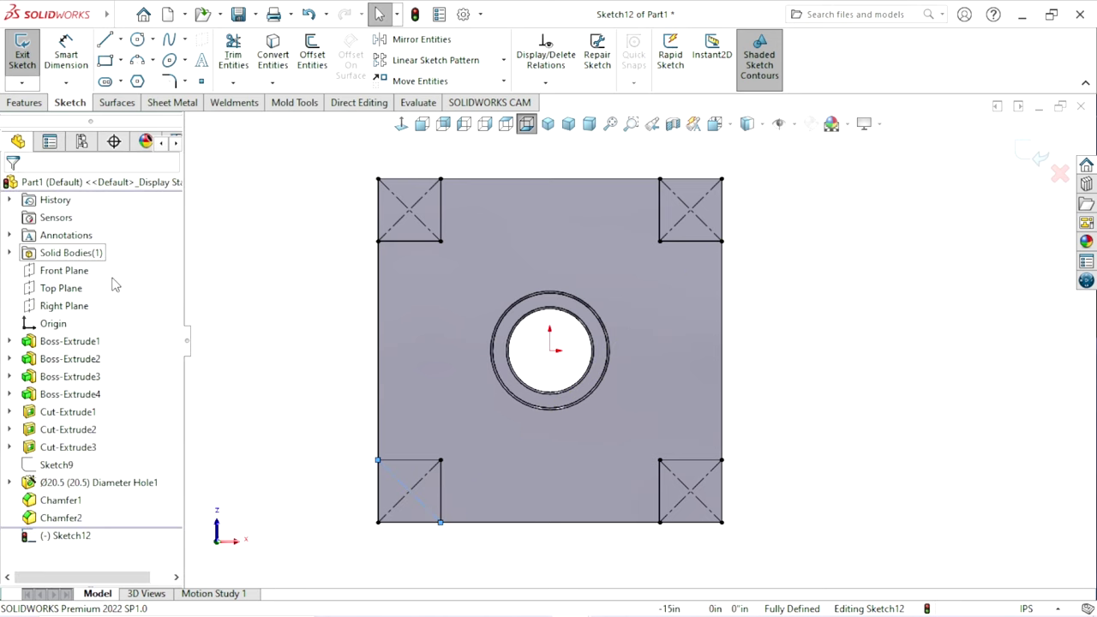
scroll(417, 490, up, 2)
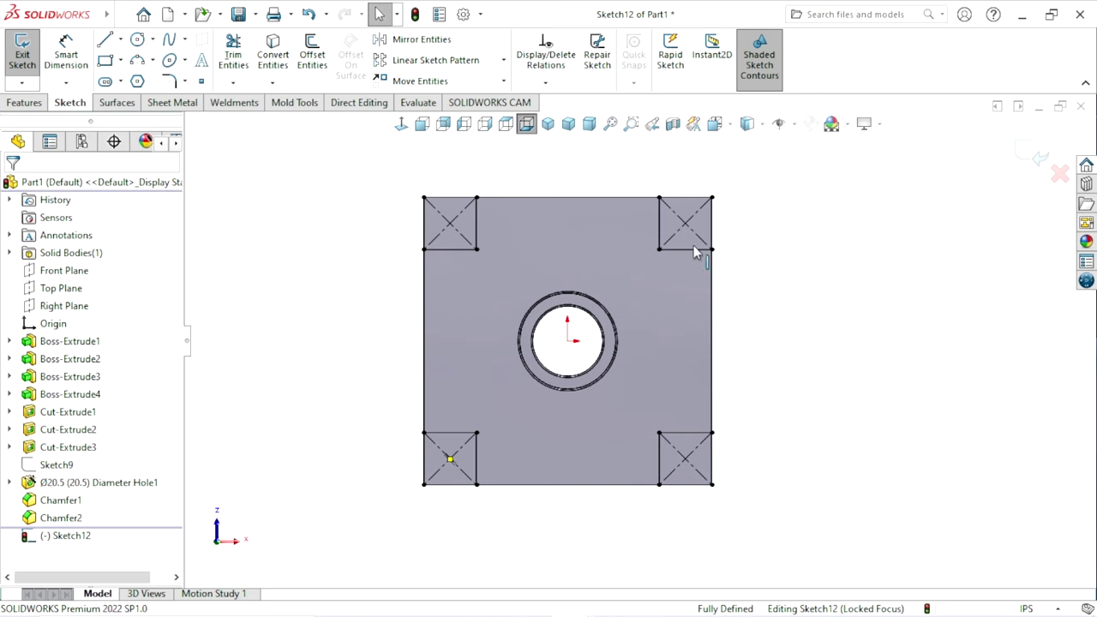
scroll(724, 266, down, 1)
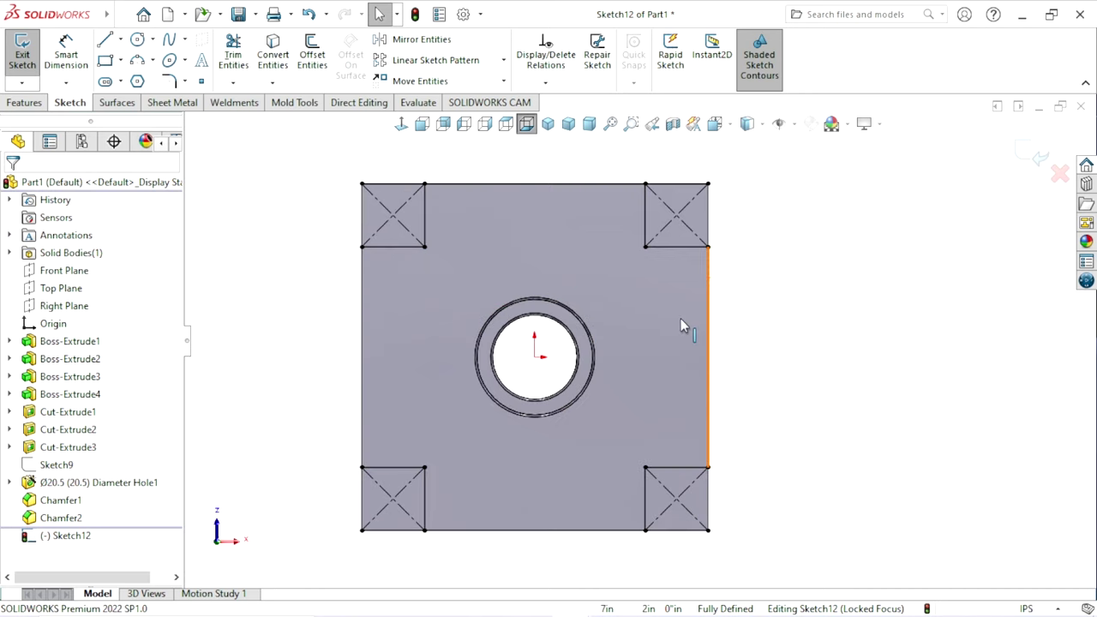
Step: Exit Sketch12 and start a Hole Wizard straight tapped hole on the top-left corner square
click(1036, 157)
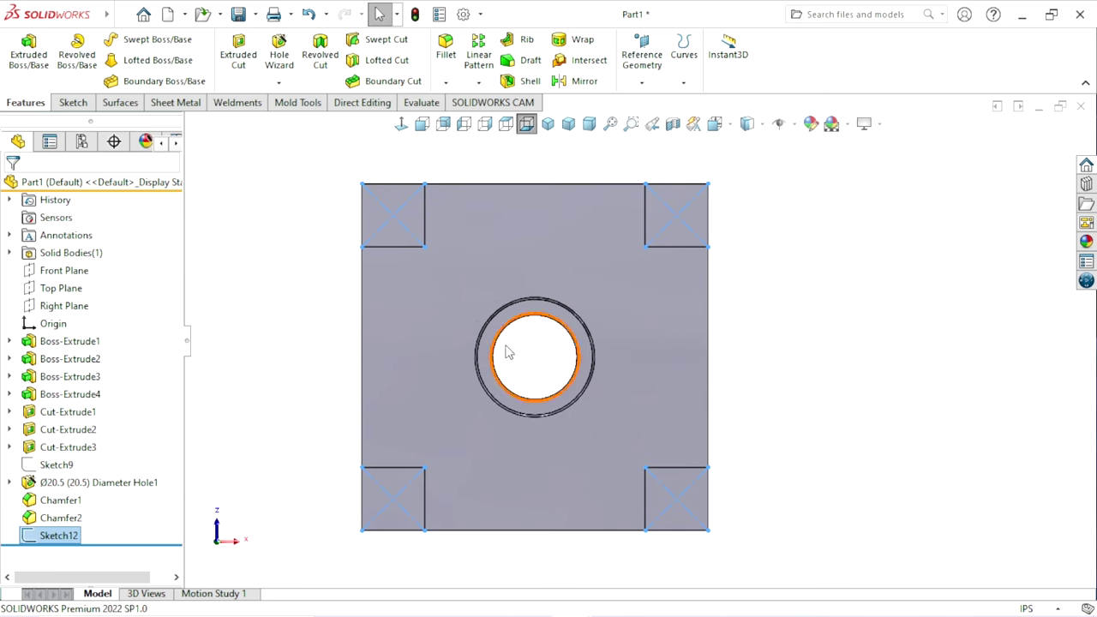
click(419, 219)
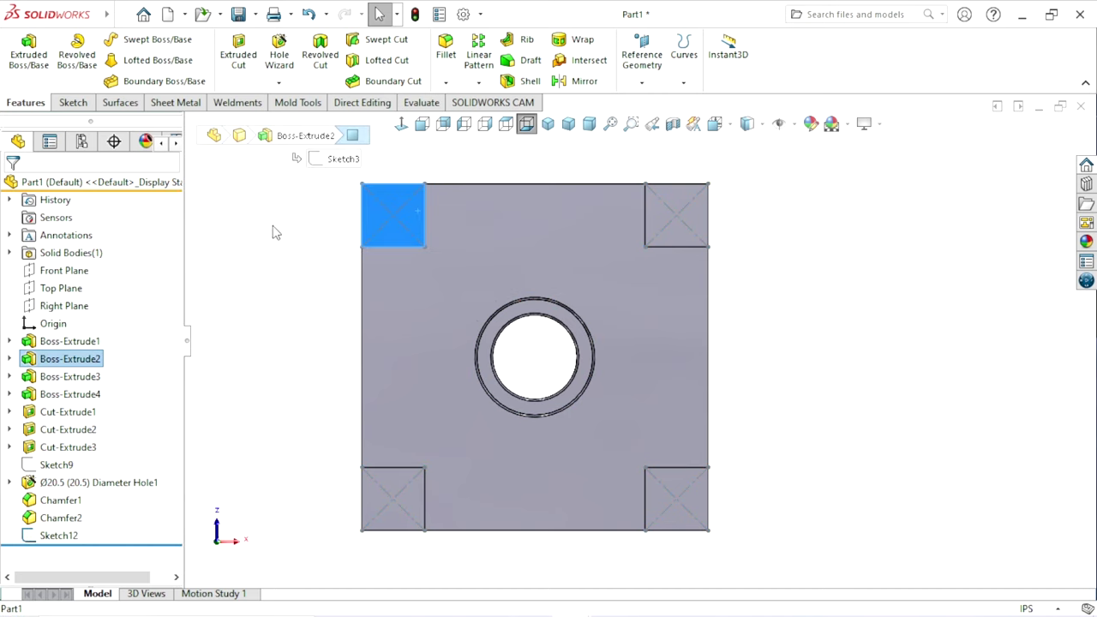
click(288, 83)
click(294, 58)
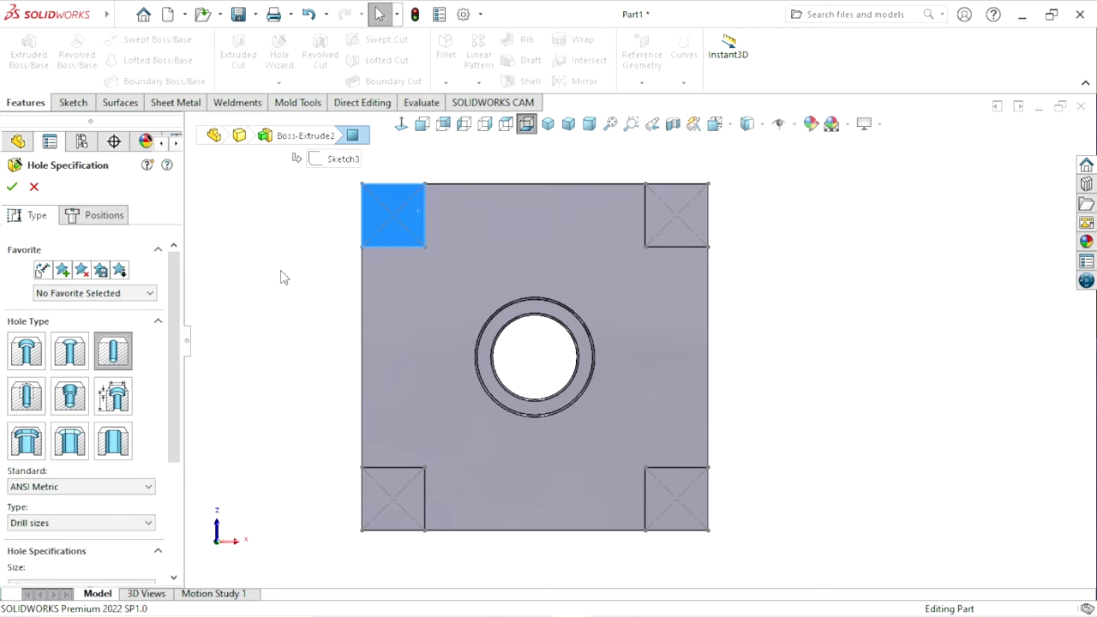
click(25, 400)
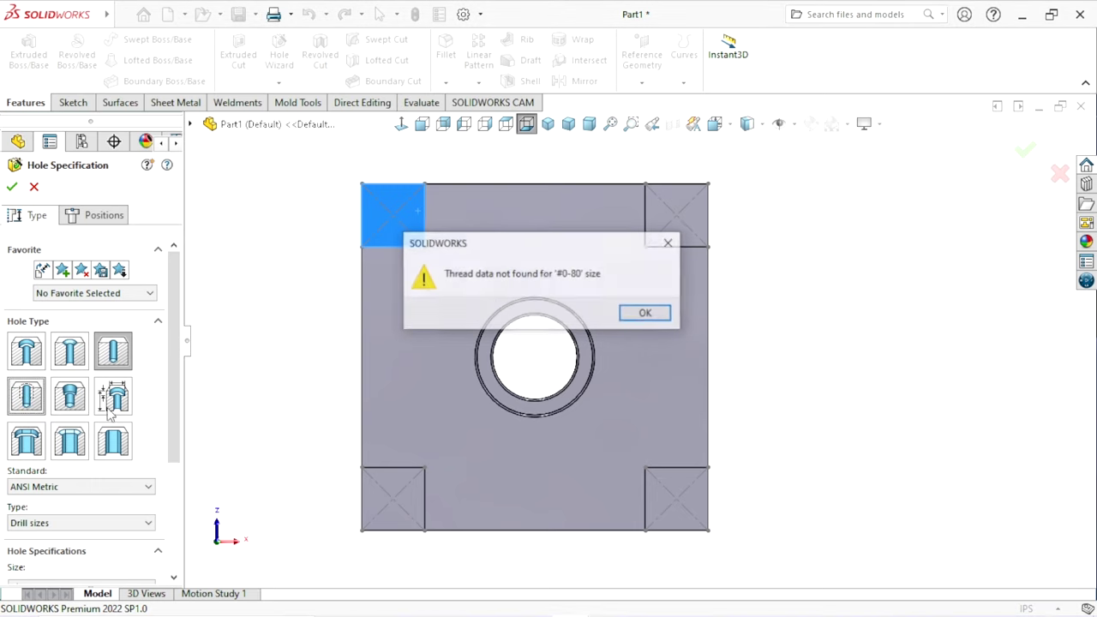
click(647, 315)
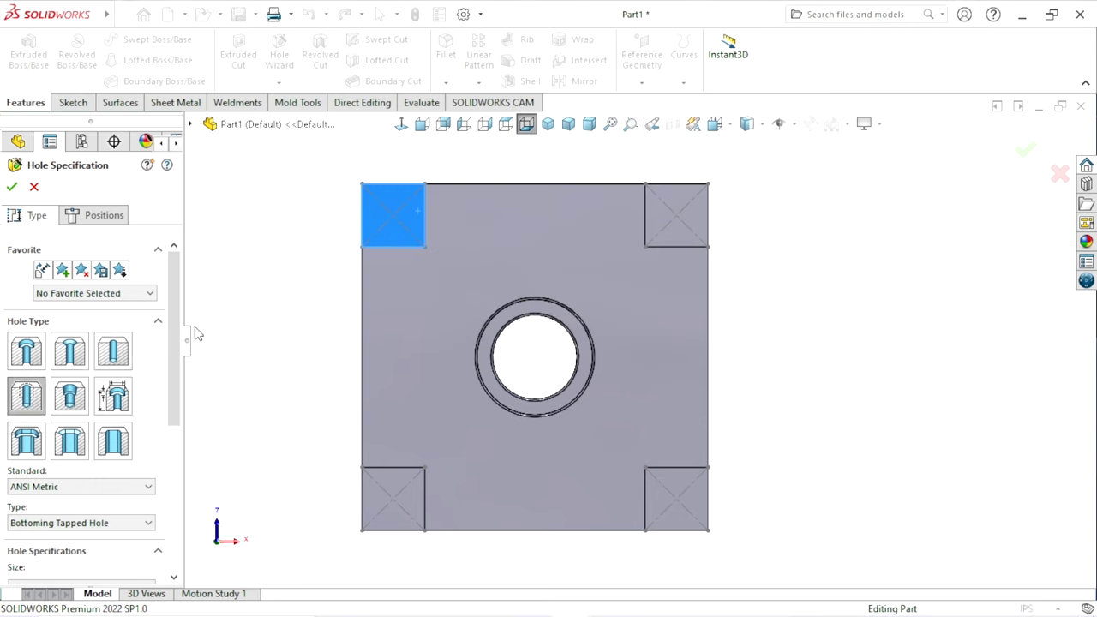
Step: Set the hole to an ANSI Metric tapped hole of size M20x2.0
drag(175, 335, 167, 431)
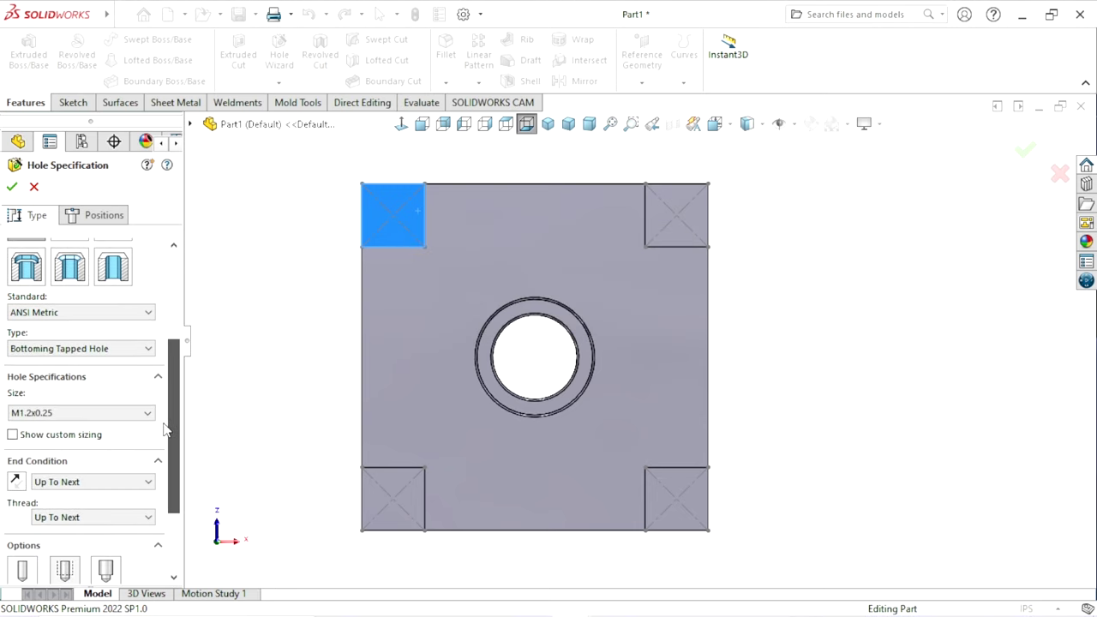
click(45, 314)
click(74, 327)
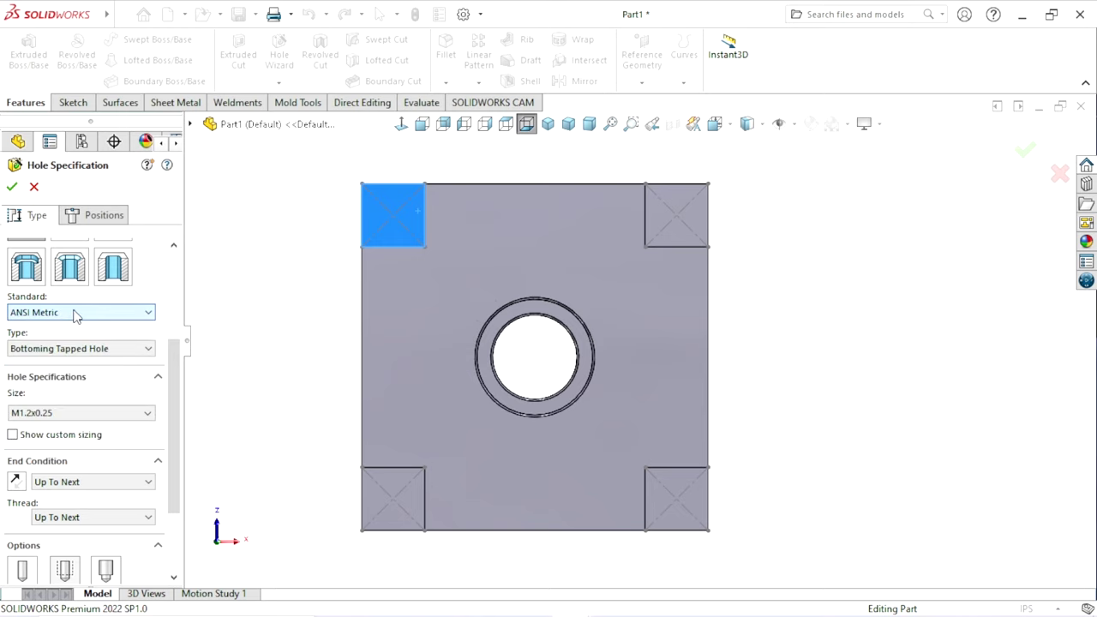
click(70, 350)
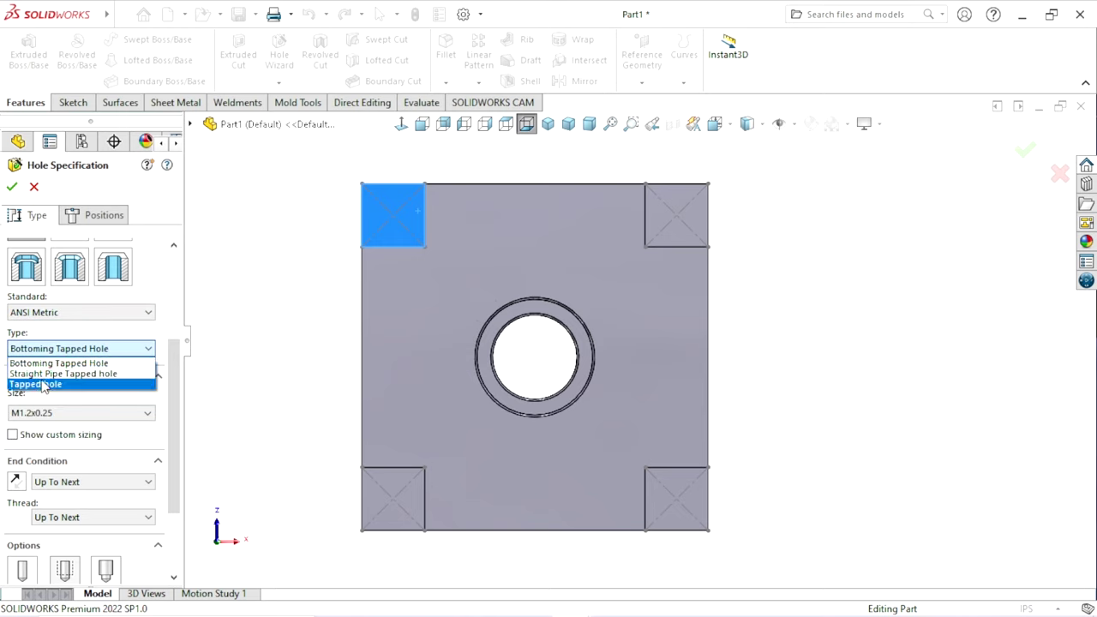
click(40, 385)
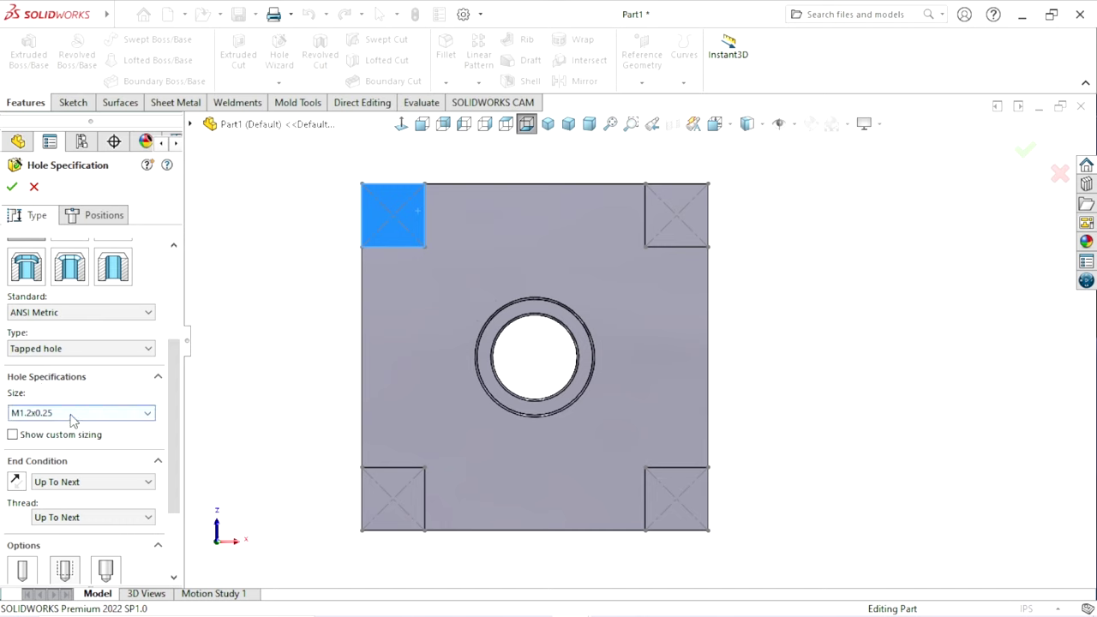
click(73, 413)
scroll(73, 514, down, 2)
scroll(74, 518, down, 2)
scroll(69, 527, down, 3)
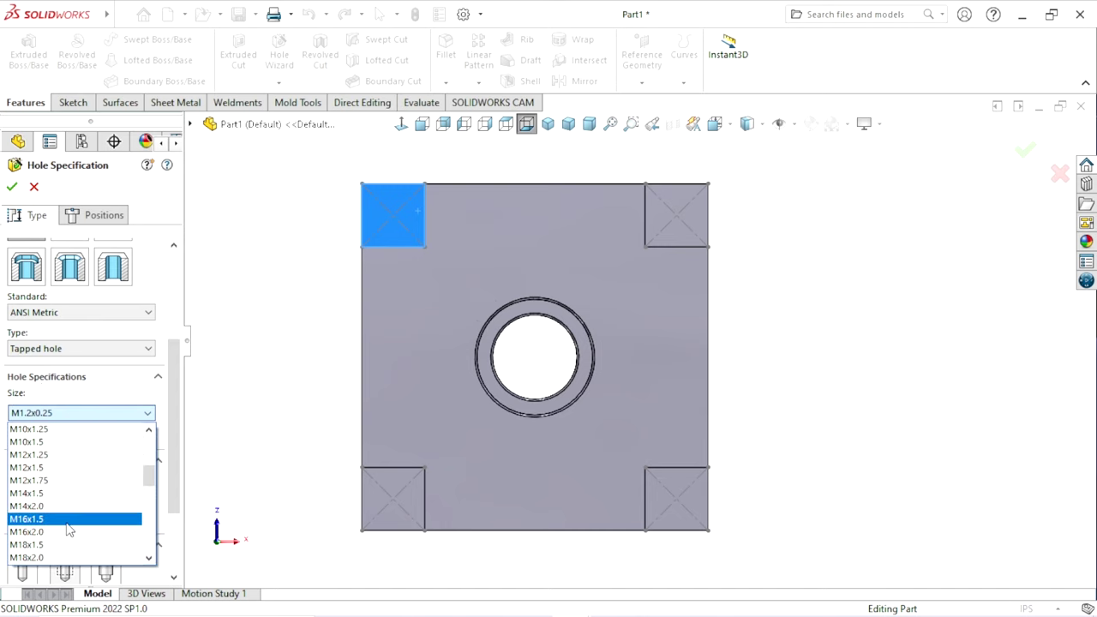
scroll(69, 527, down, 2)
scroll(73, 521, down, 2)
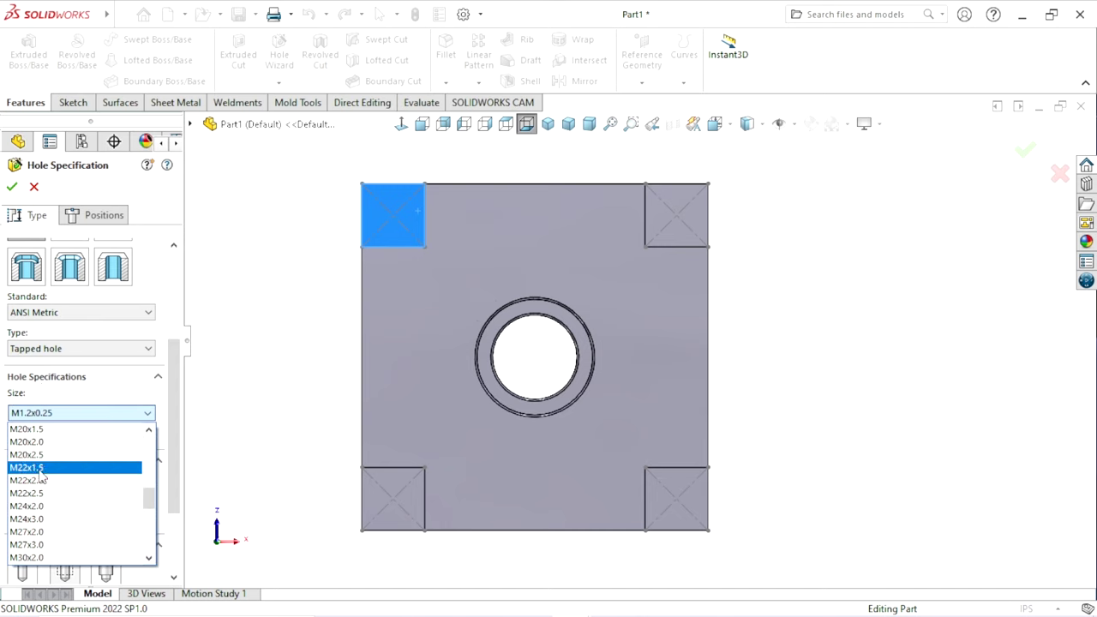
click(42, 442)
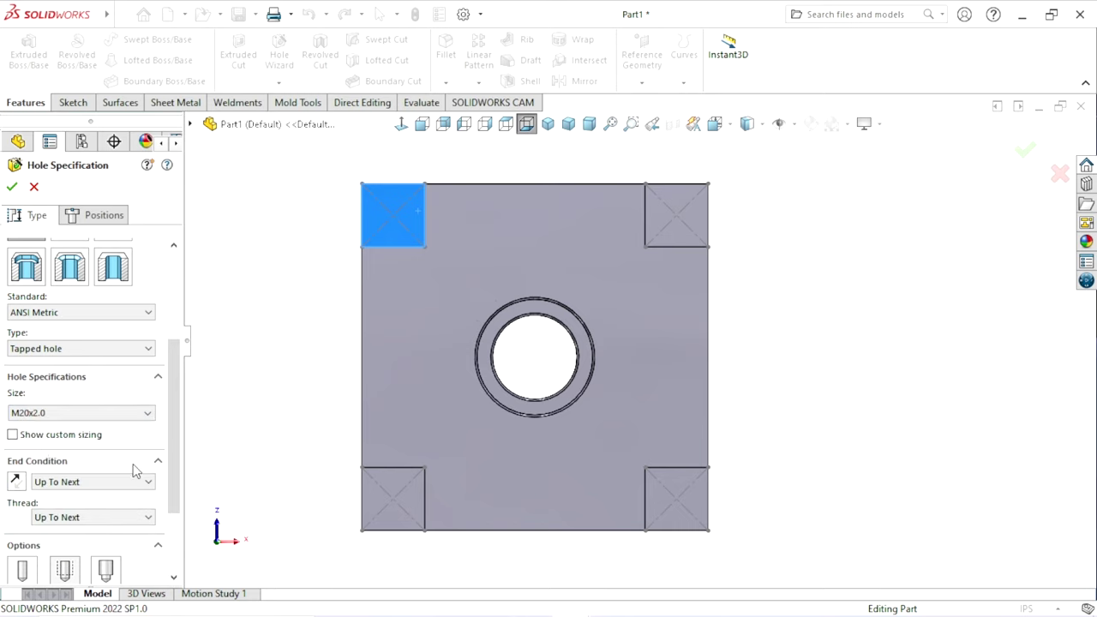
Step: Give the tapped hole a Blind end condition with 1 1/2 in depth
click(104, 483)
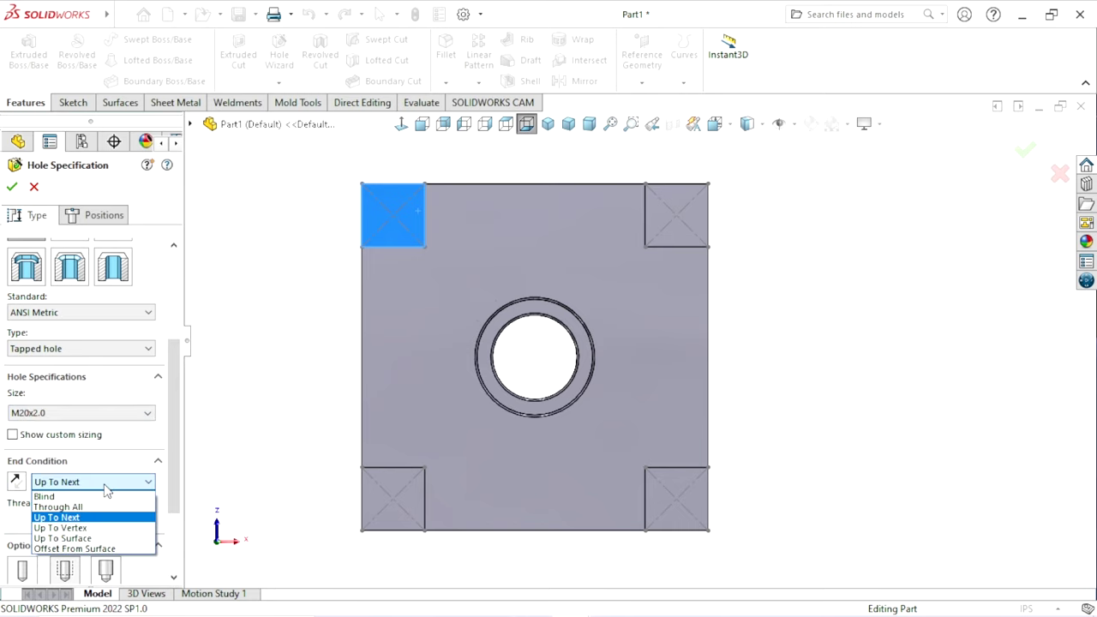
click(80, 495)
text(1.5)
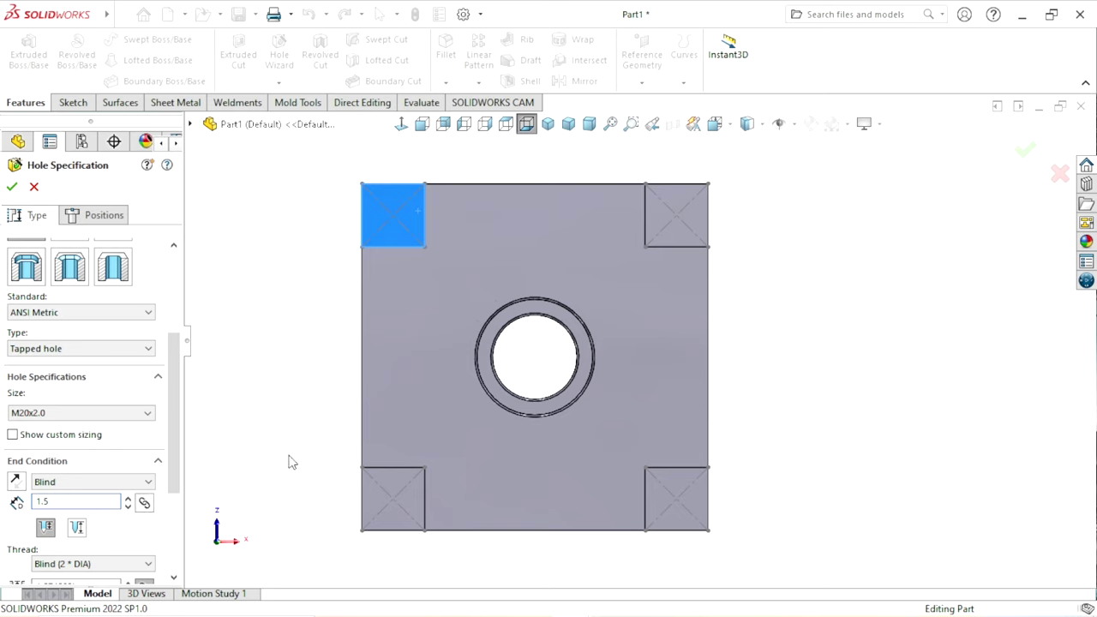
key(Return)
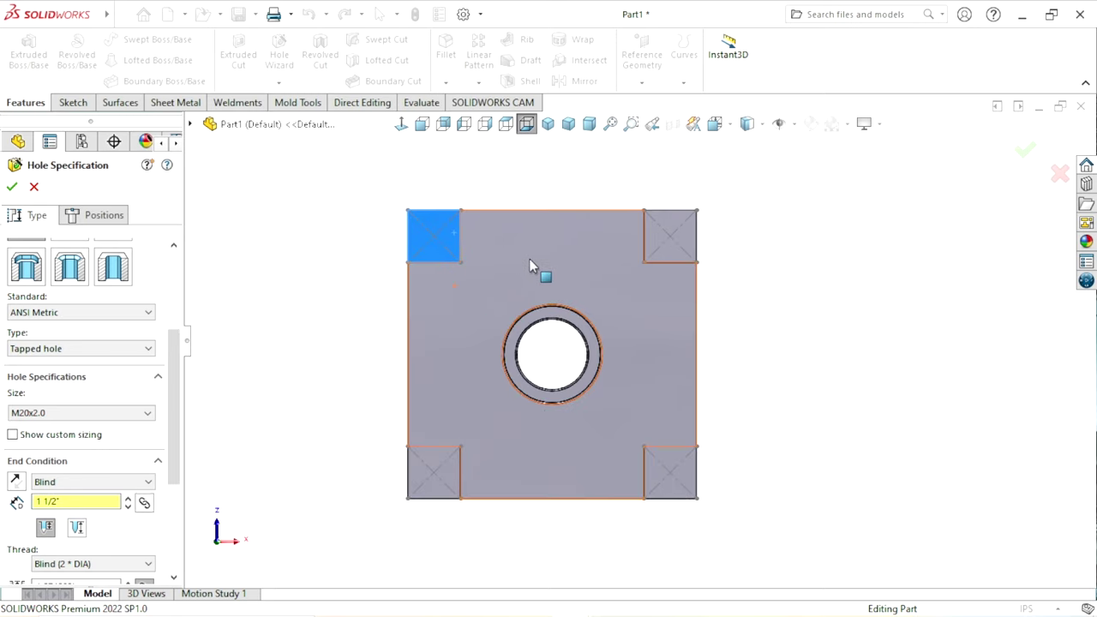
click(86, 215)
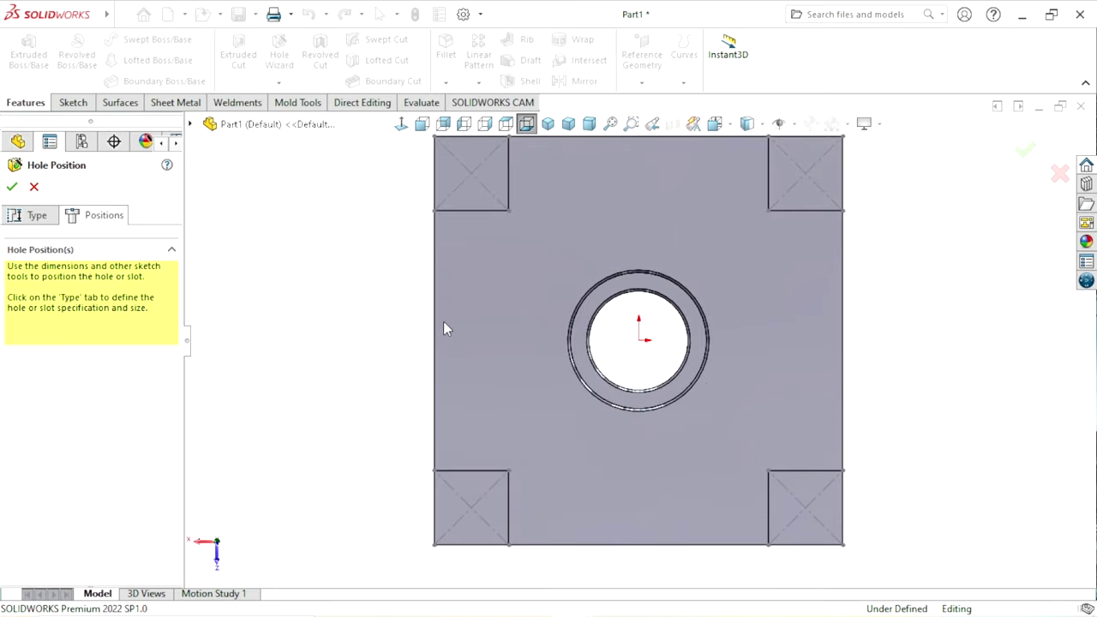
Step: Place M20x2.0 tapped holes at the four corner square centres, creating Tapped Hole1
click(471, 174)
click(805, 173)
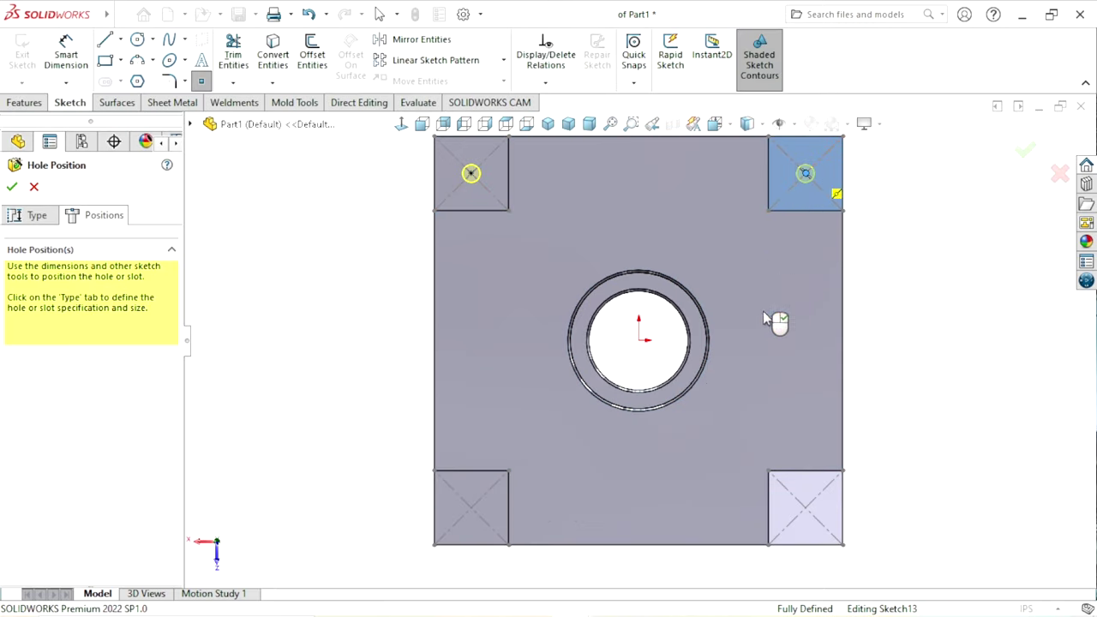
click(805, 509)
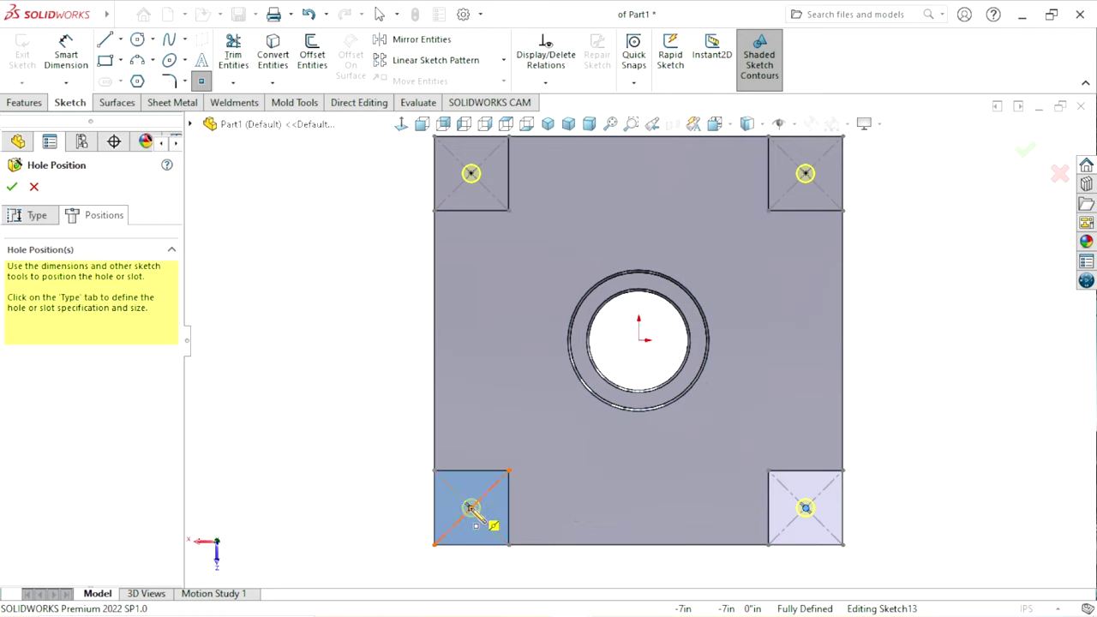
click(471, 509)
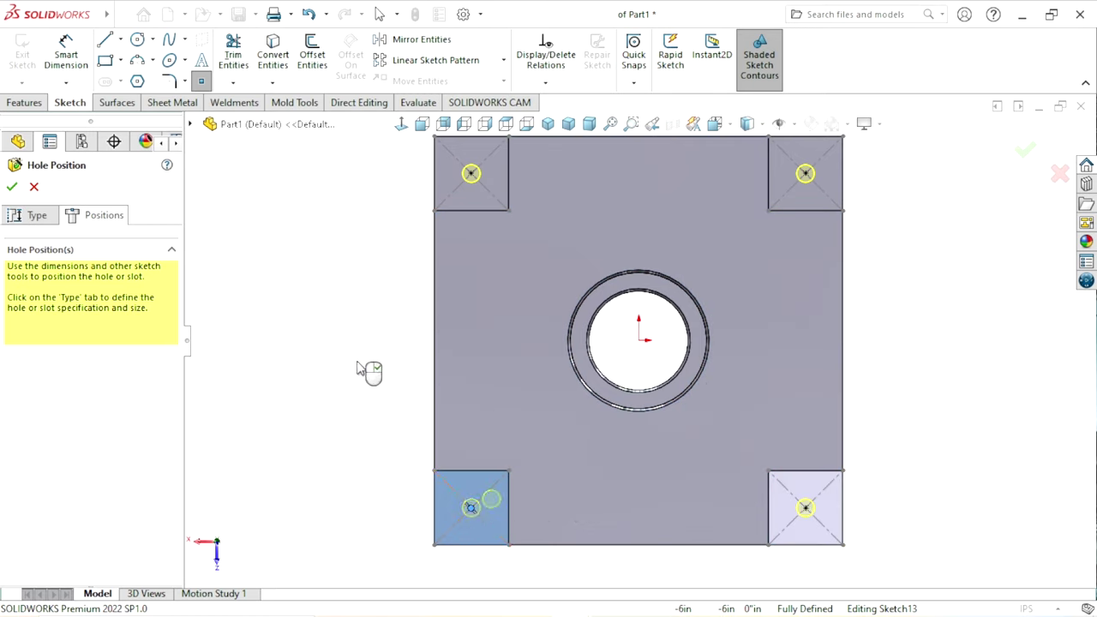
click(12, 188)
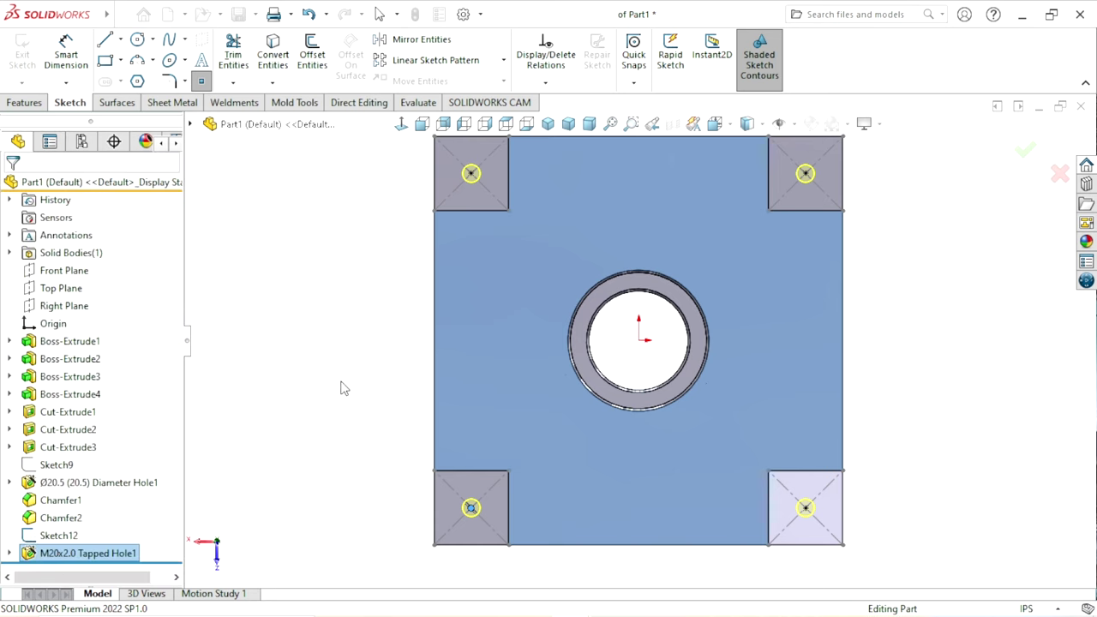
Step: Hide Sketch12, the corner square sketch
middle_drag(704, 299, 483, 374)
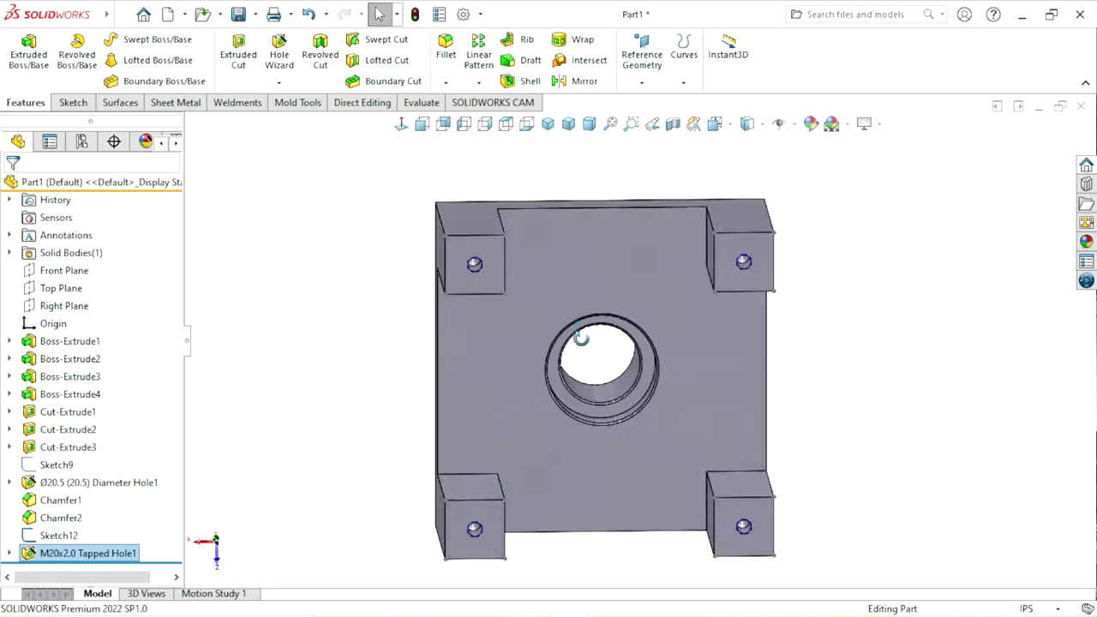
click(524, 339)
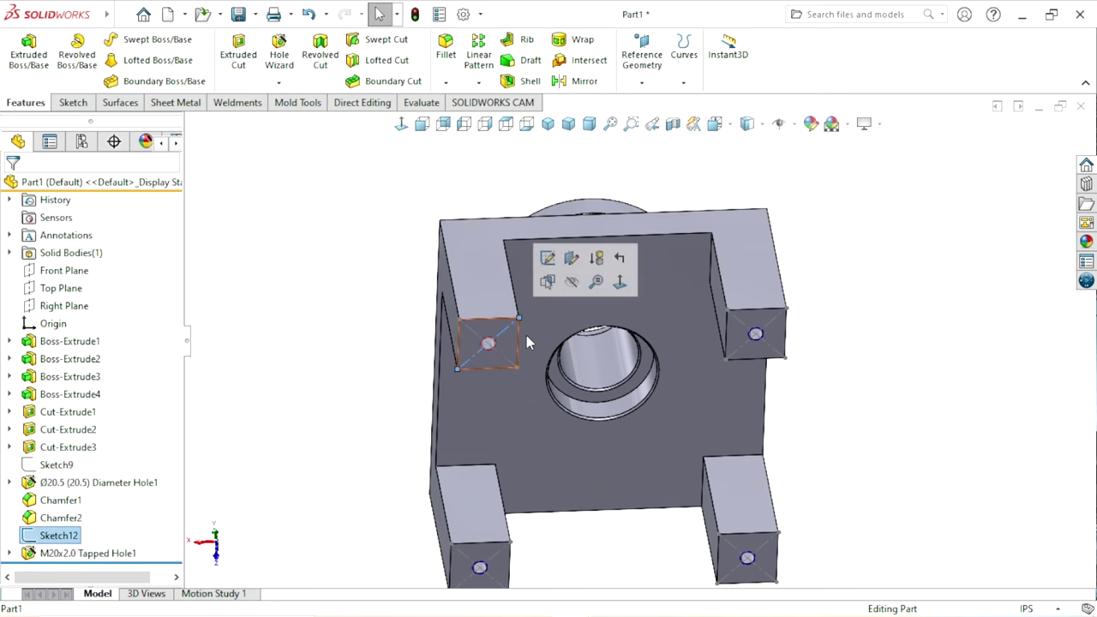
click(571, 281)
click(317, 399)
Step: Zoom in to inspect a leg's tapped hole up close
scroll(518, 456, up, 3)
scroll(582, 394, down, 2)
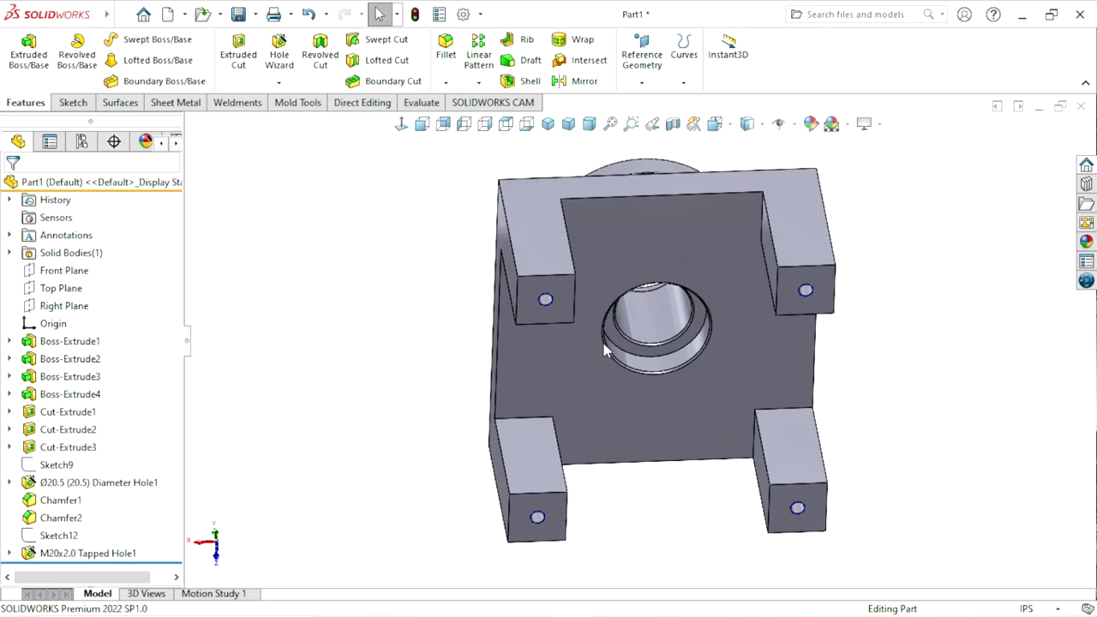
scroll(600, 343, down, 3)
scroll(585, 288, down, 1)
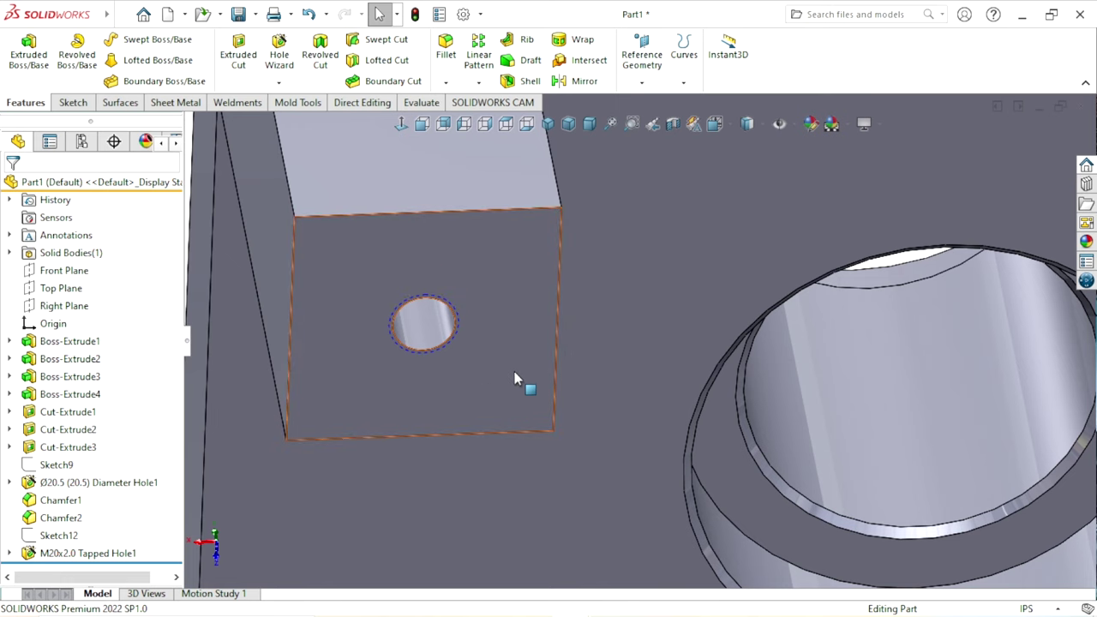
scroll(445, 368, up, 1)
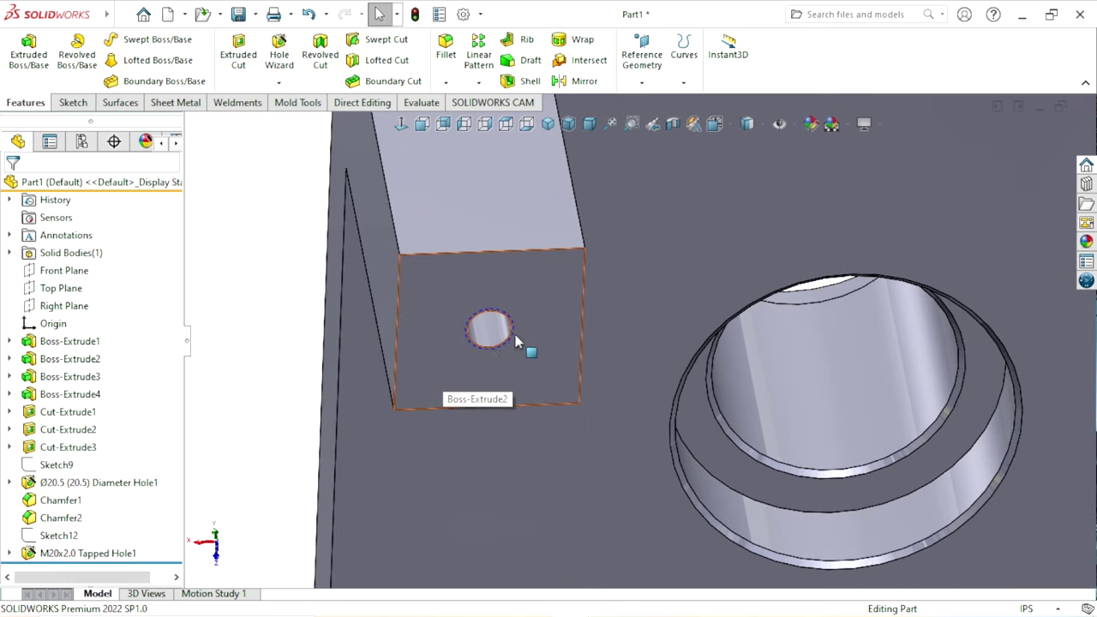
scroll(527, 339, down, 2)
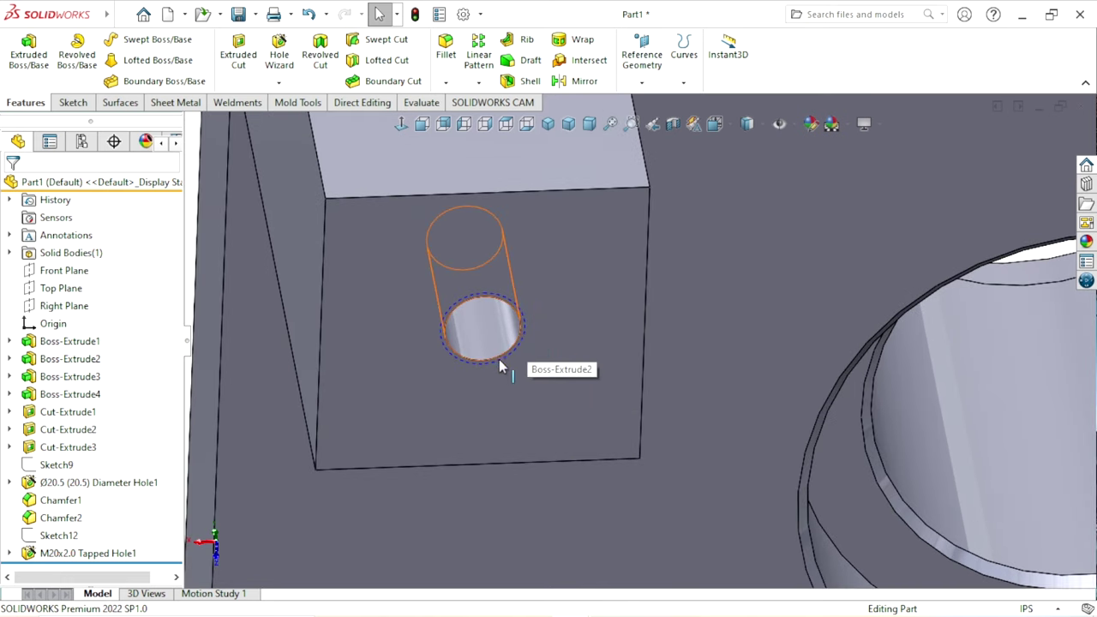
scroll(557, 356, up, 1)
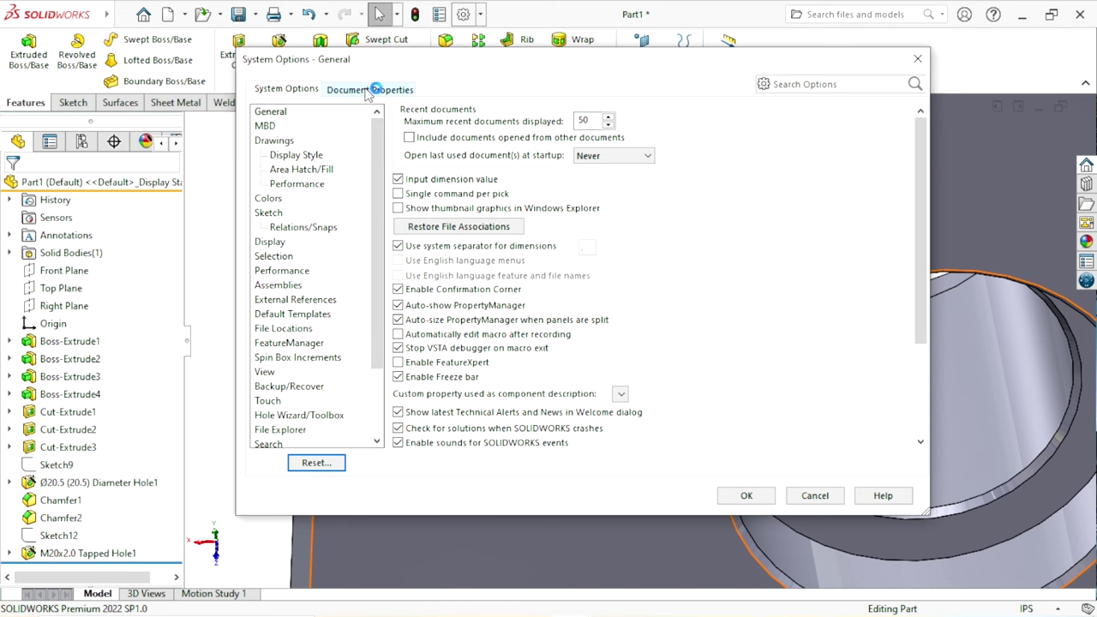
Step: Turn on shaded cosmetic threads in Detailing properties and show the part isometrically with Ctrl+7
click(274, 199)
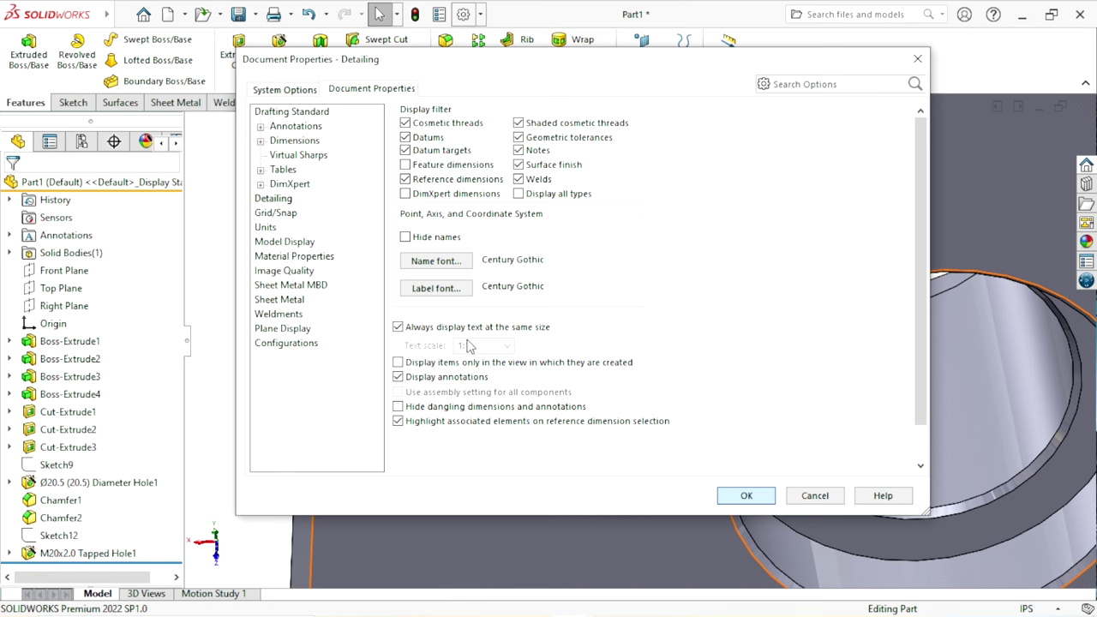
key(Return)
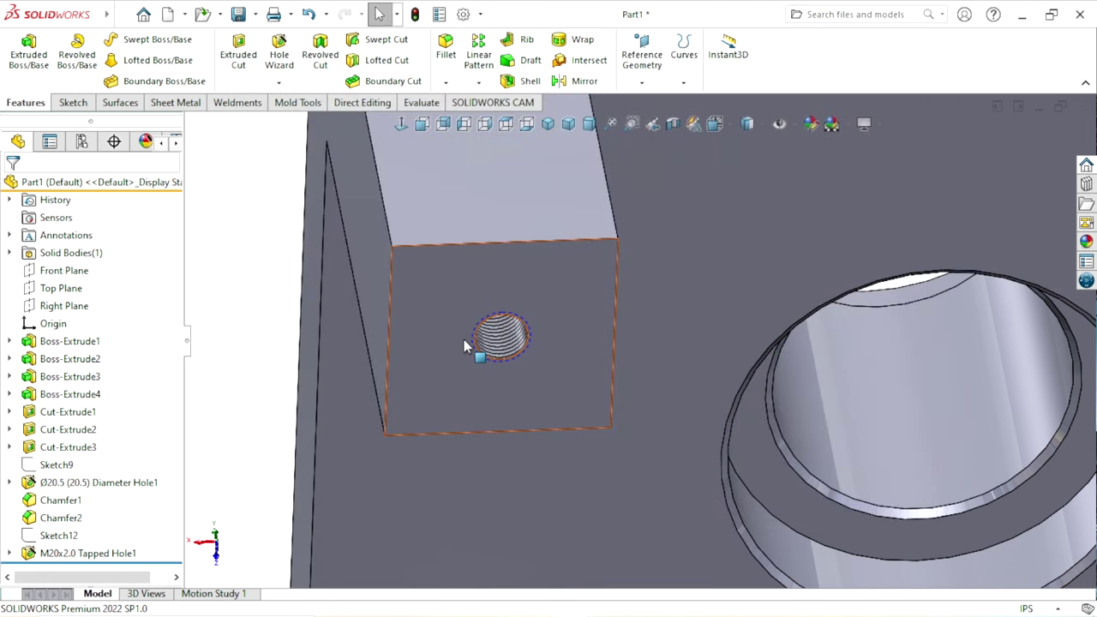
scroll(518, 351, down, 1)
scroll(521, 366, up, 3)
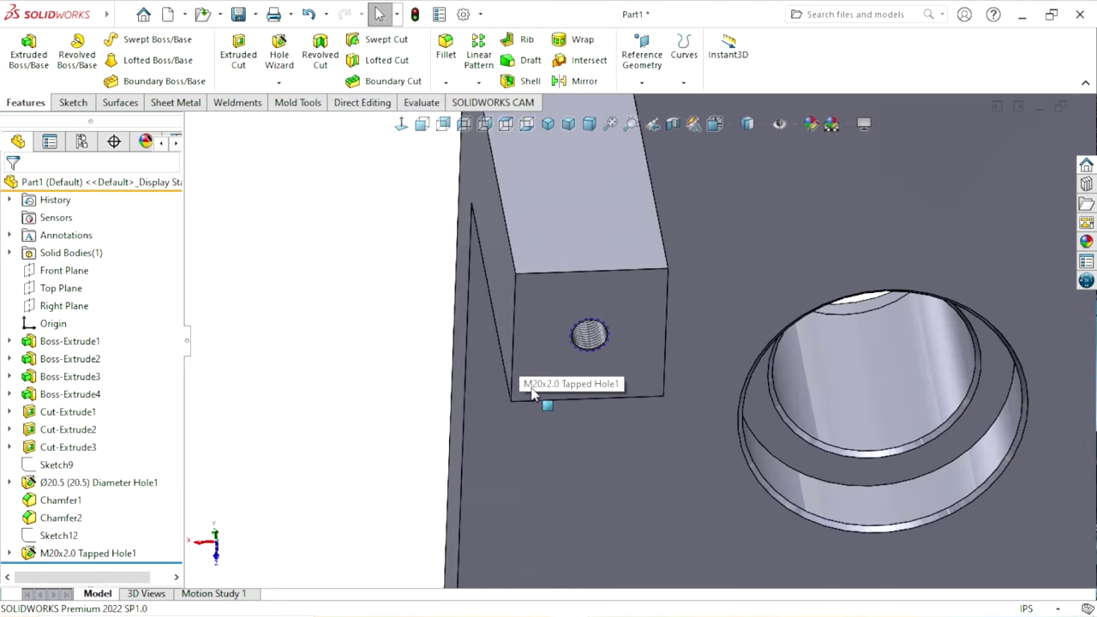
scroll(543, 396, up, 5)
key(ctrl+7)
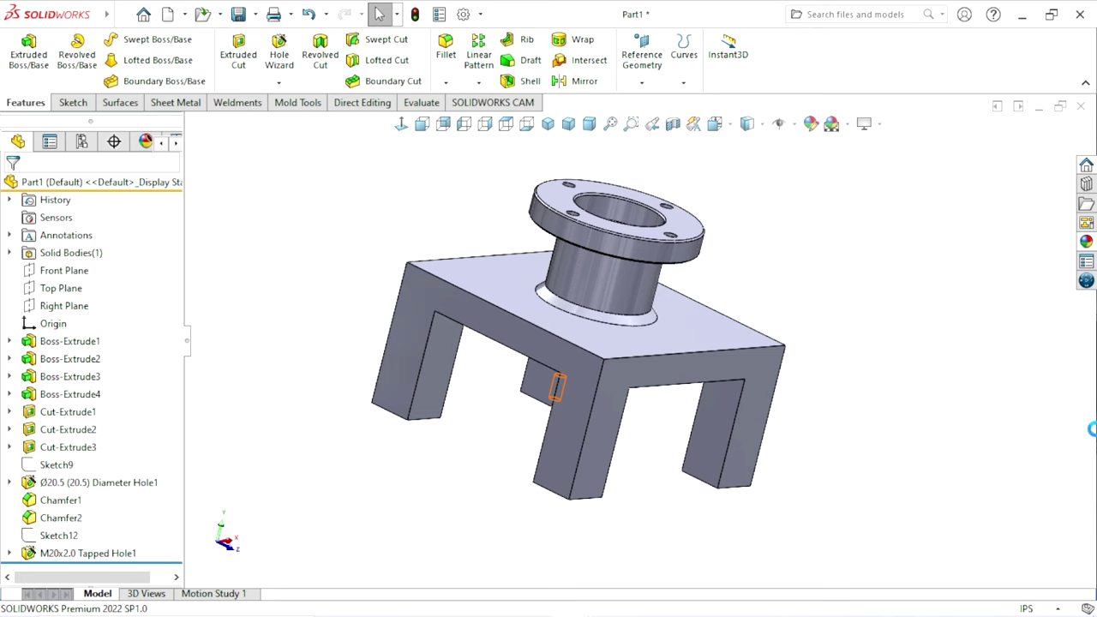
Step: Apply the Metal > Iron cast iron appearance to the whole part, turning it dark grey
click(876, 155)
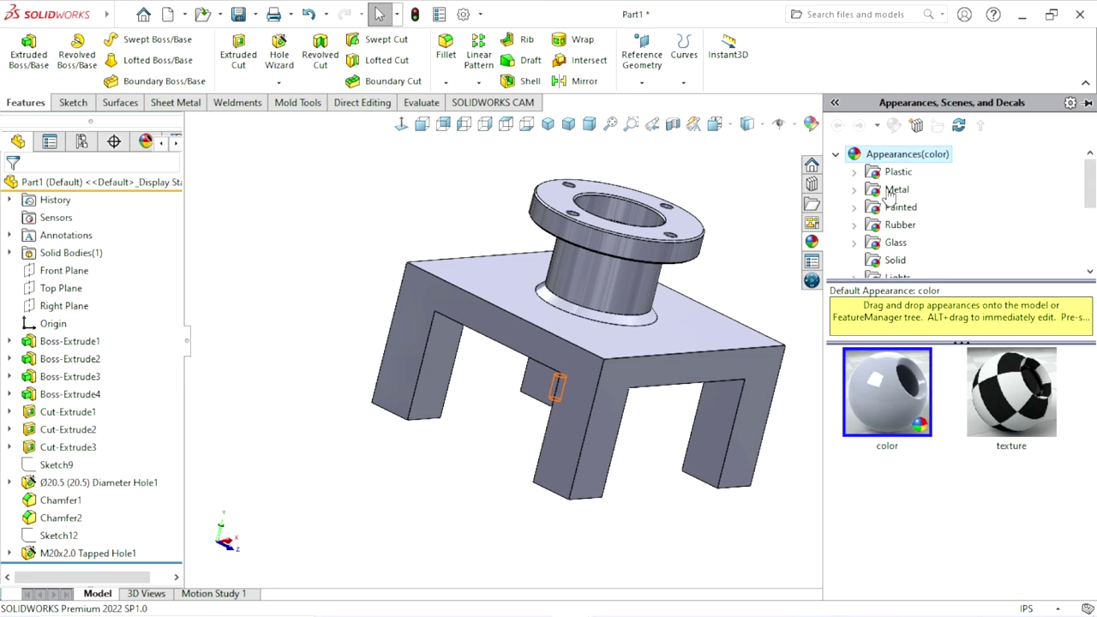
click(890, 192)
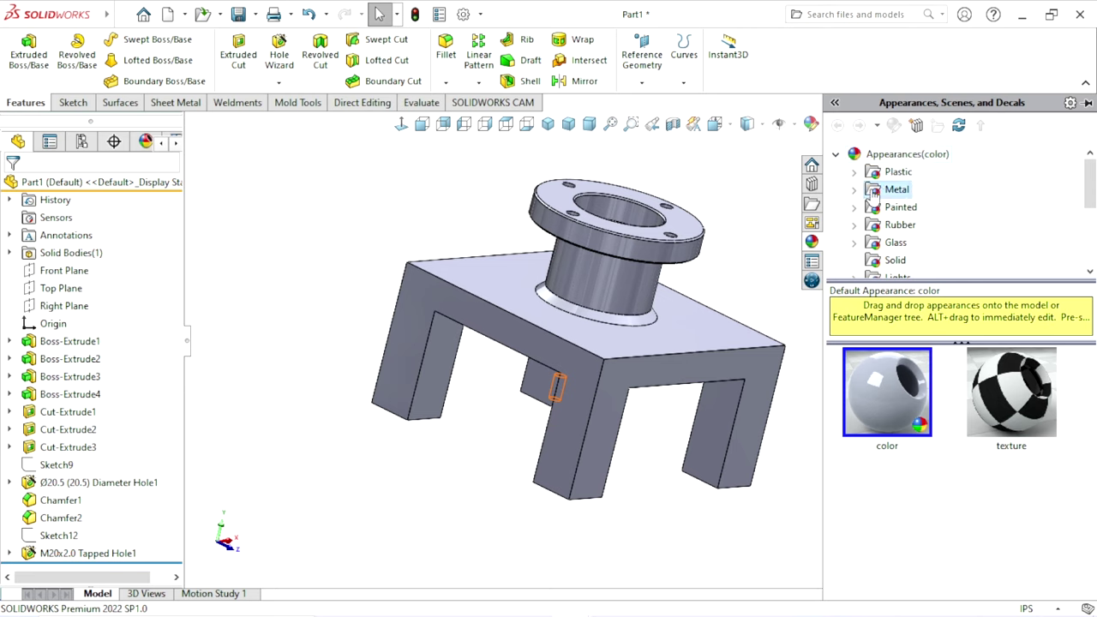
double_click(874, 194)
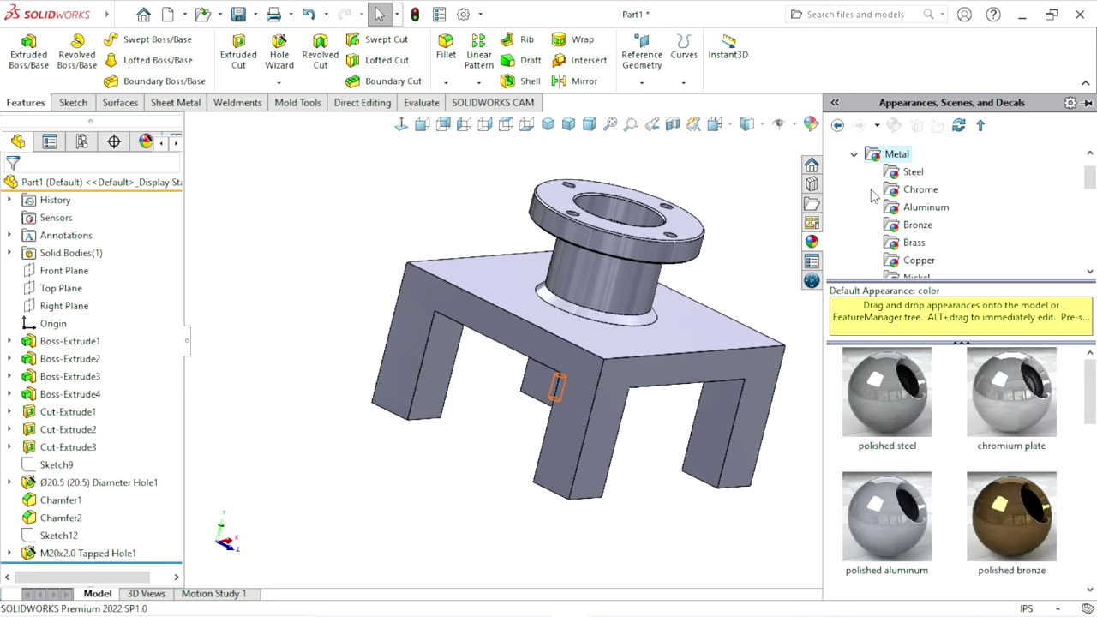
scroll(913, 247, down, 1)
scroll(915, 244, down, 1)
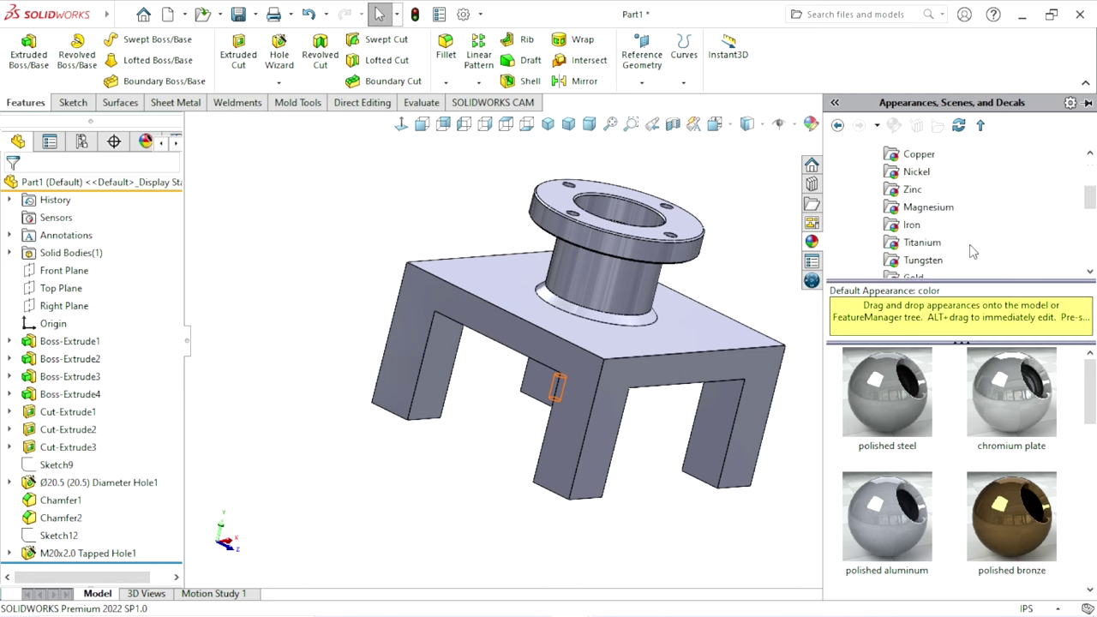
click(913, 229)
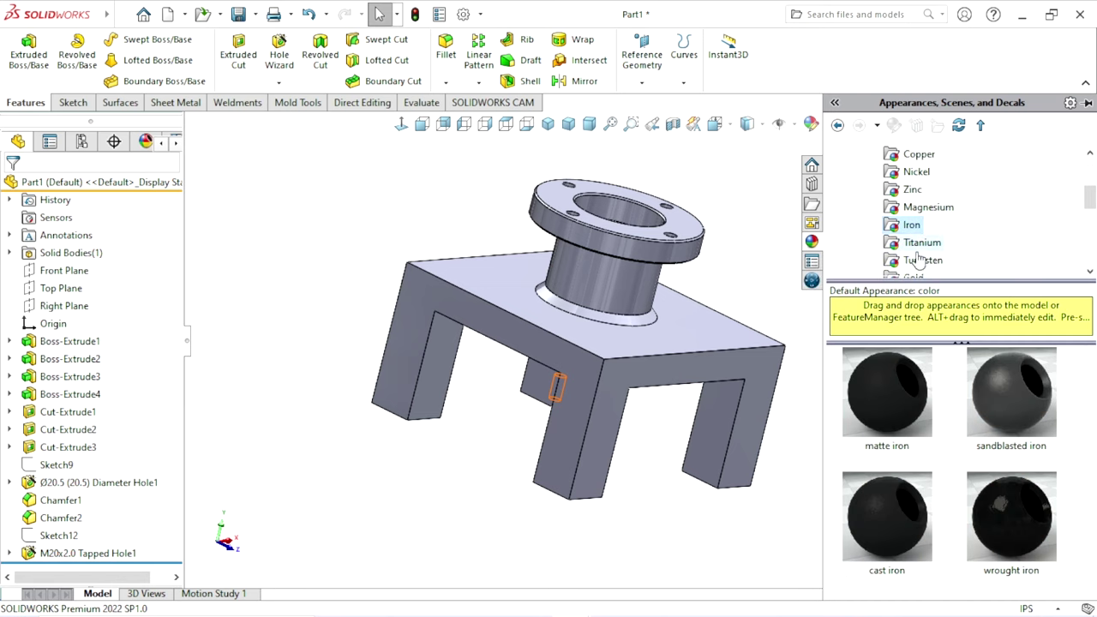
double_click(885, 526)
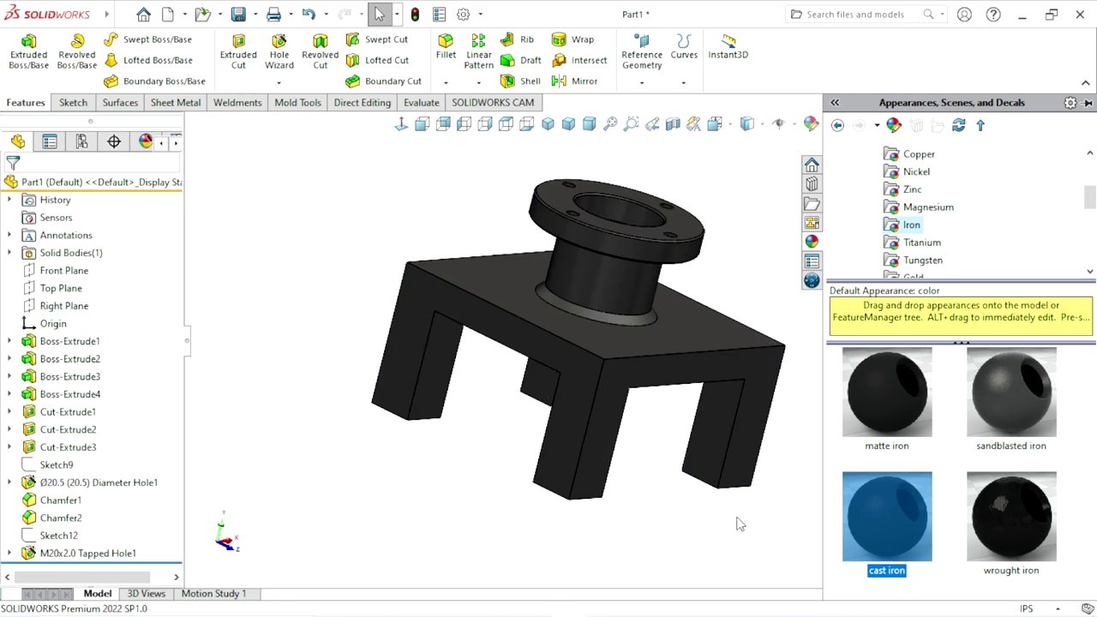
click(636, 464)
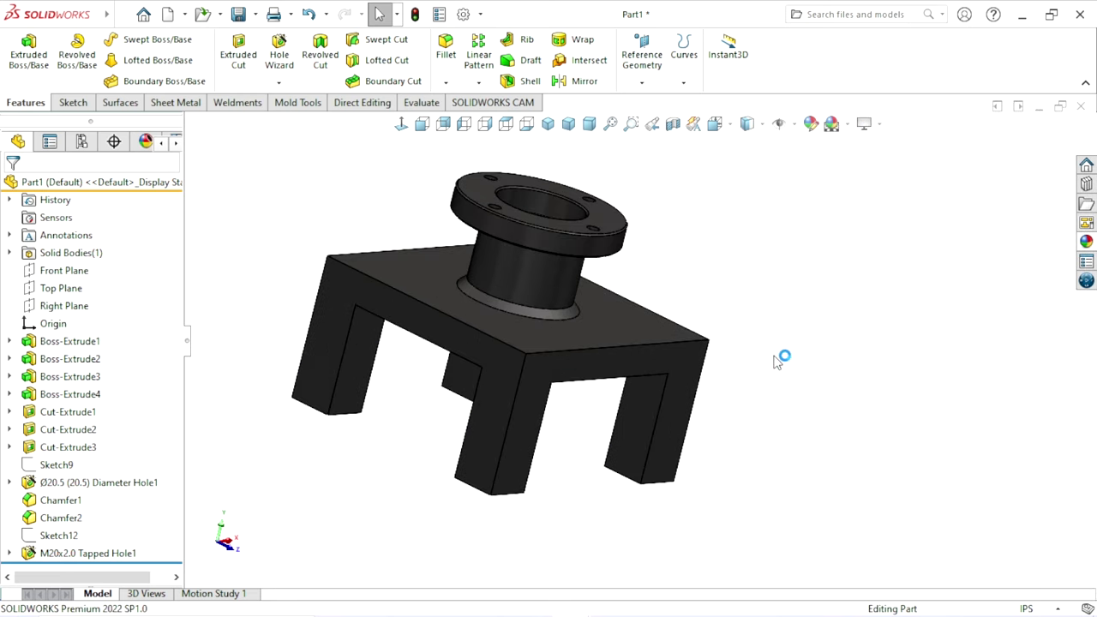
Step: Select Cut-Extrude1–3, the 20.5 diameter hole, M20x2.0 Tapped Hole1 and Chamfer1
middle_drag(750, 304, 651, 311)
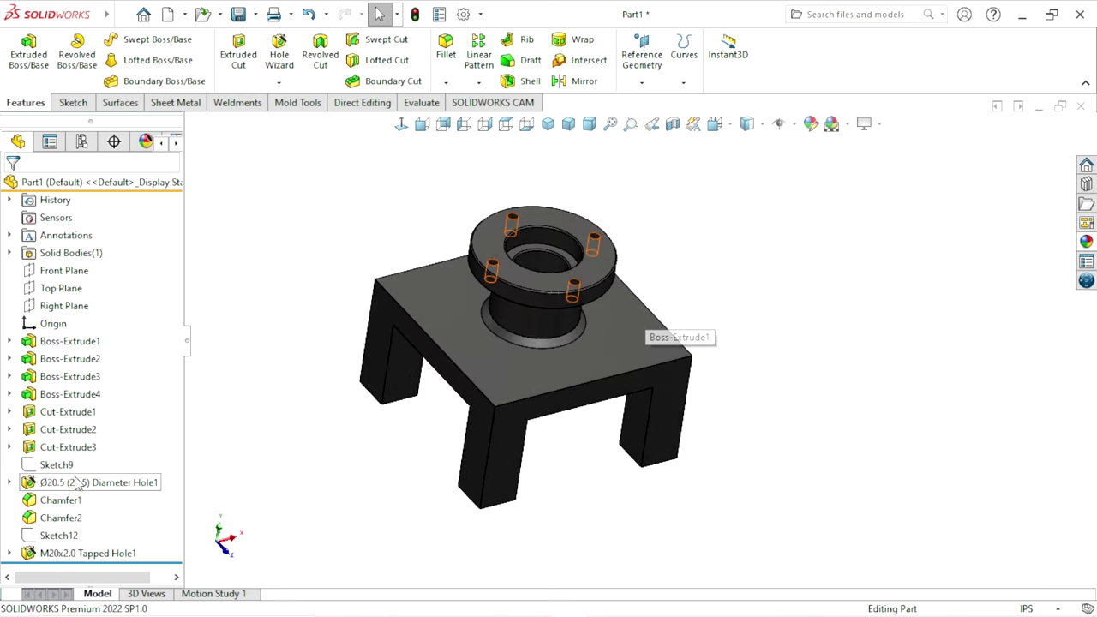
click(62, 417)
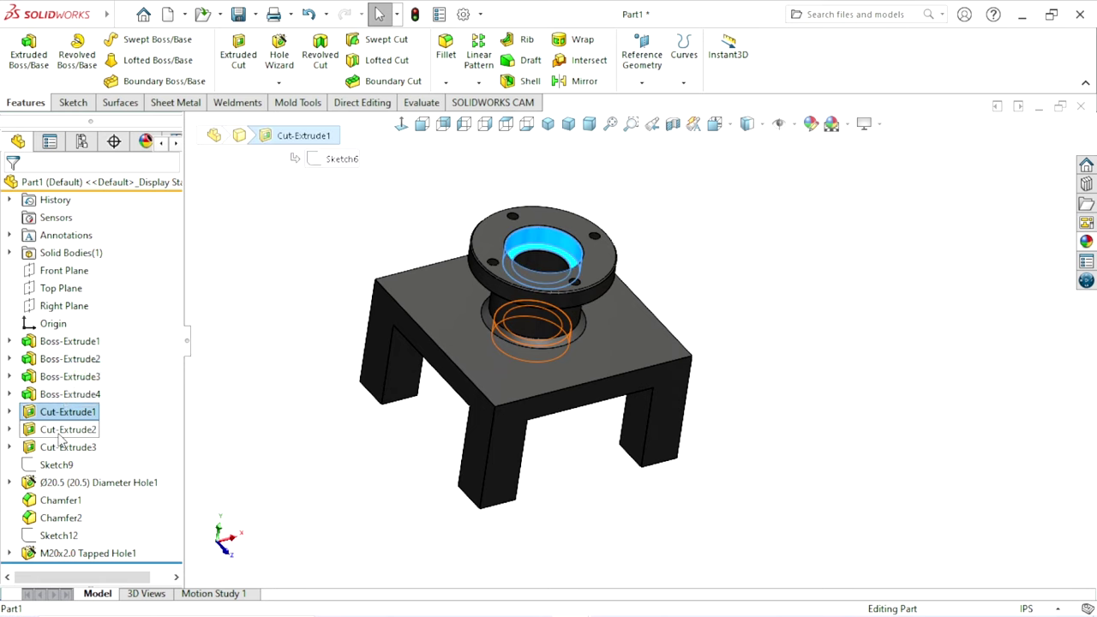
ctrl+click(66, 430)
ctrl+click(67, 447)
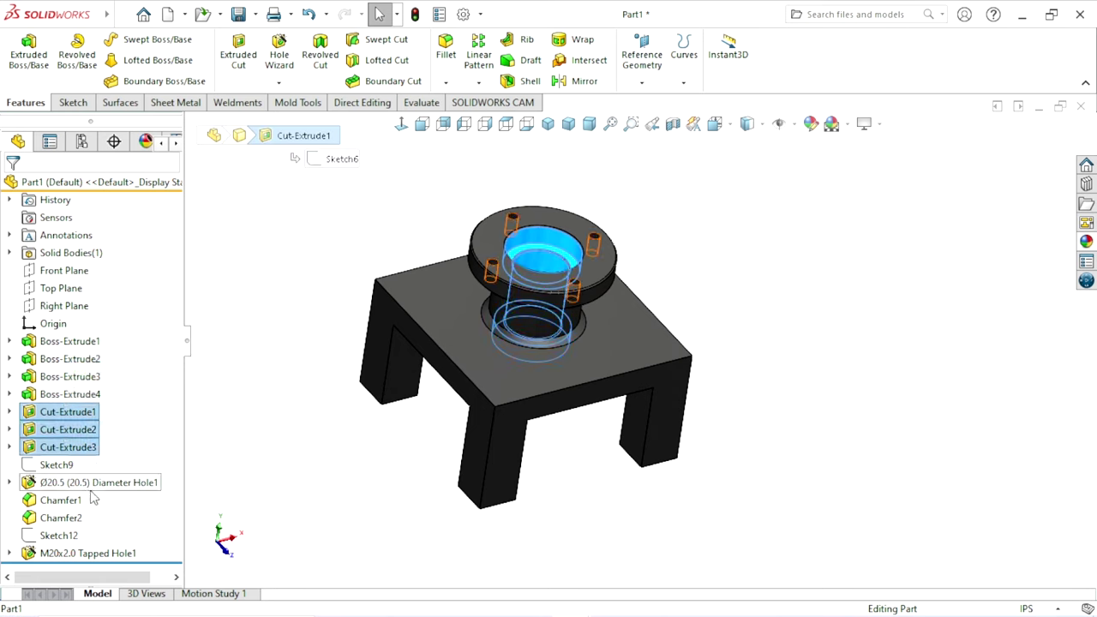
ctrl+click(86, 482)
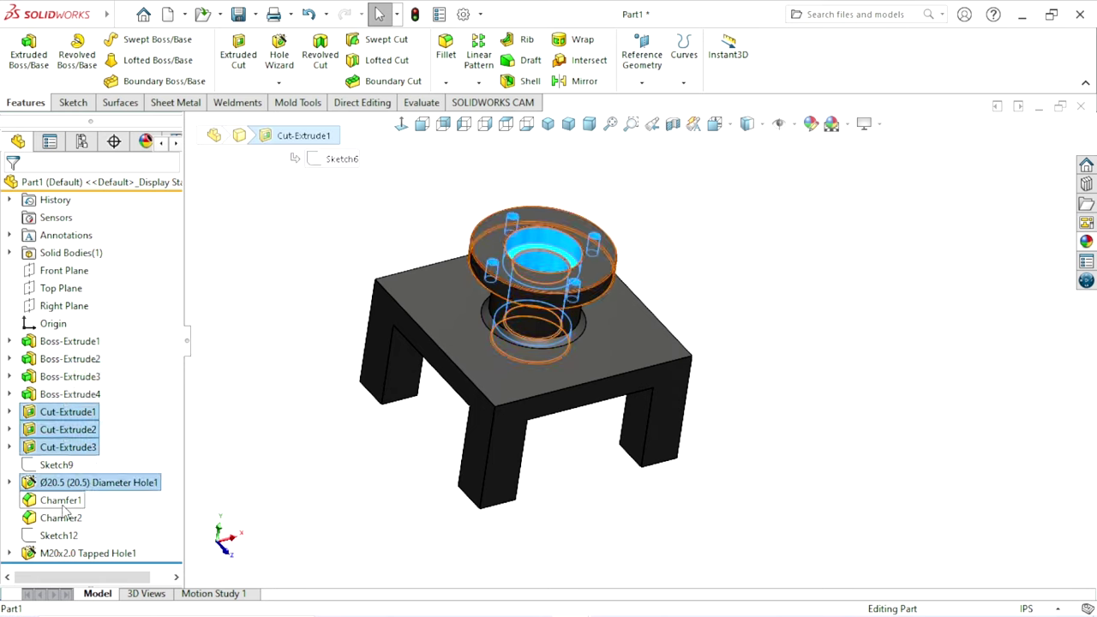
ctrl+click(64, 553)
scroll(505, 308, down, 2)
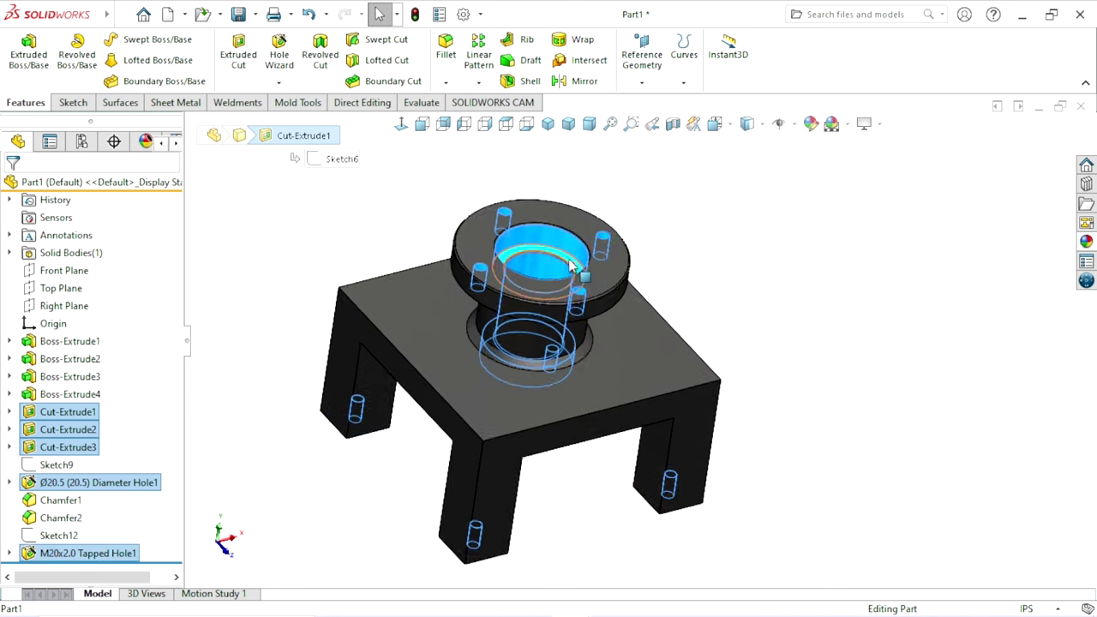
scroll(501, 295, down, 4)
scroll(561, 220, down, 3)
ctrl+click(544, 215)
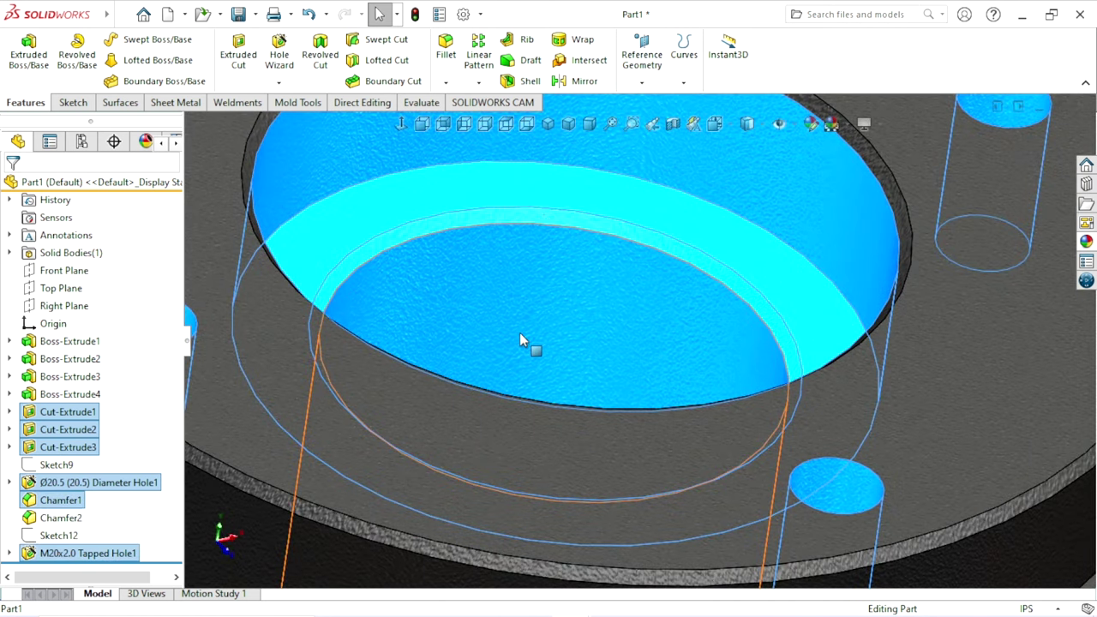
Step: Apply the polished steel appearance to the selected bore, cut, chamfer and hole features
scroll(520, 332, up, 5)
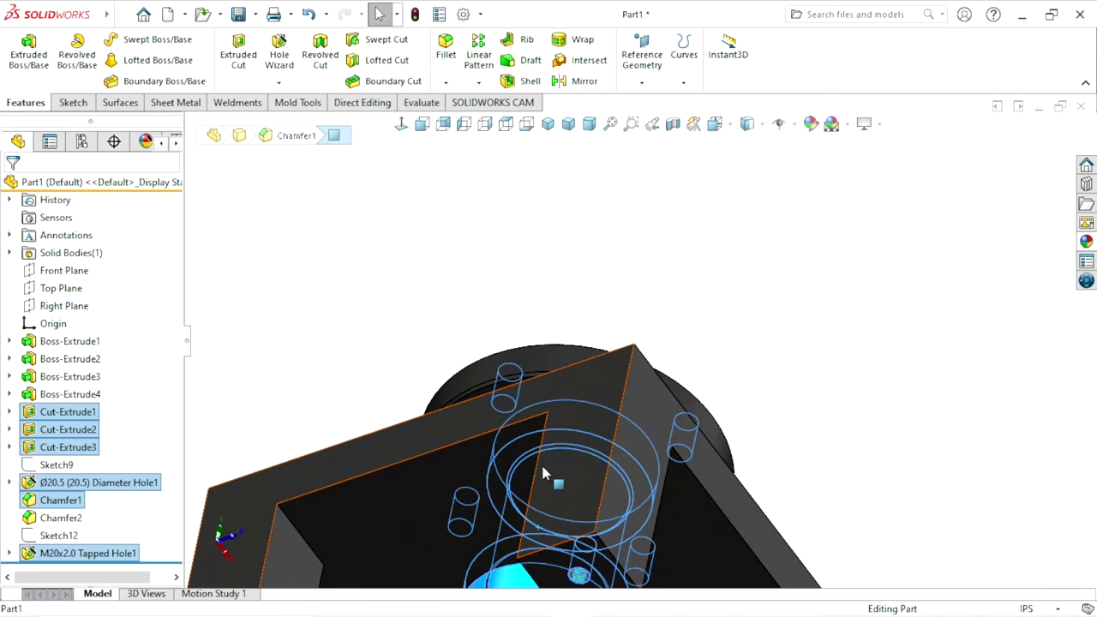
middle_drag(564, 512, 604, 462)
scroll(604, 428, down, 3)
scroll(604, 426, down, 2)
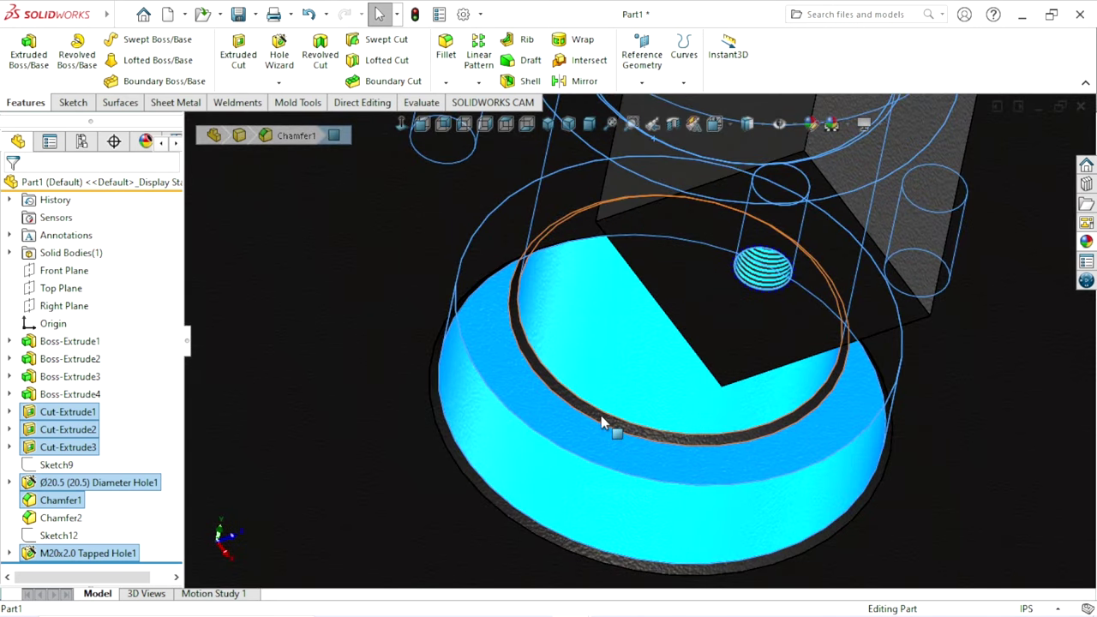
scroll(509, 429, up, 4)
scroll(507, 414, up, 3)
middle_drag(506, 414, 702, 338)
scroll(701, 338, down, 3)
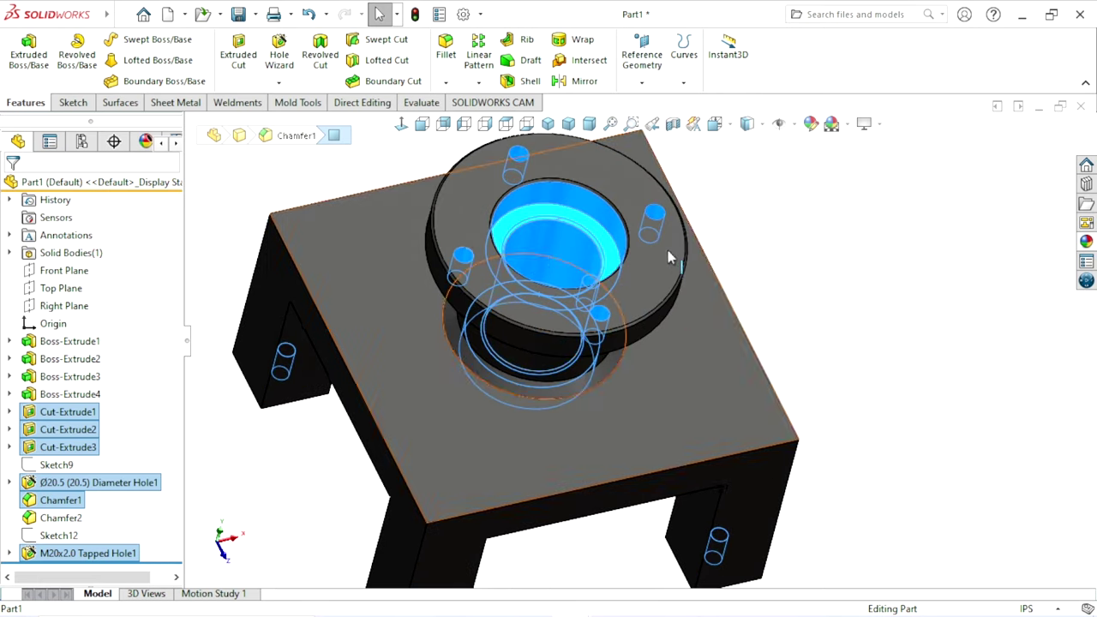
middle_drag(580, 416, 597, 314)
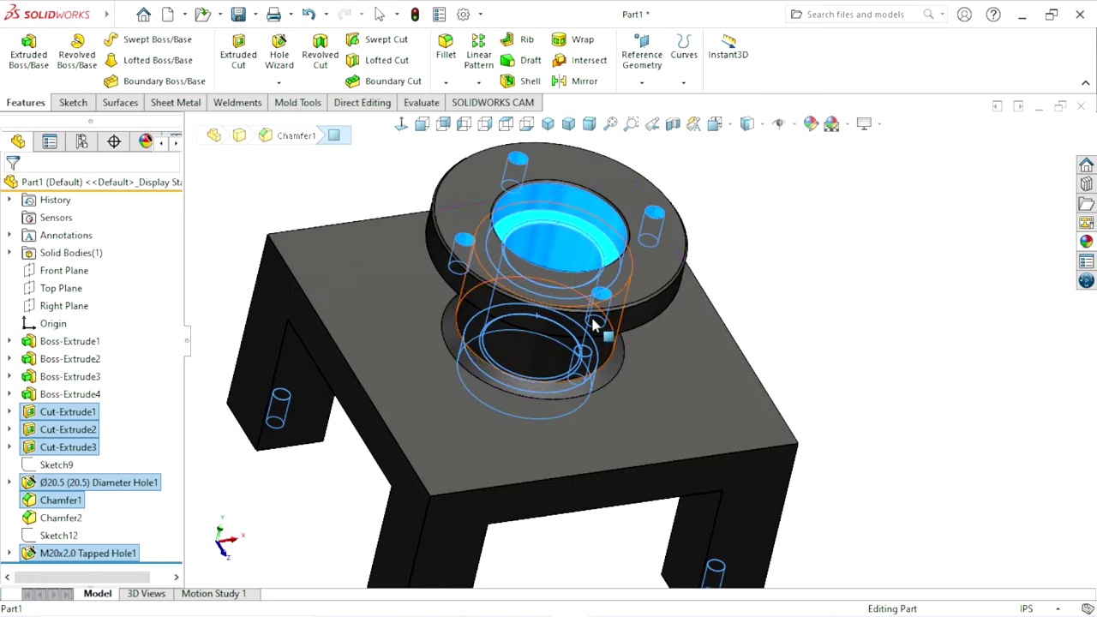
click(1086, 242)
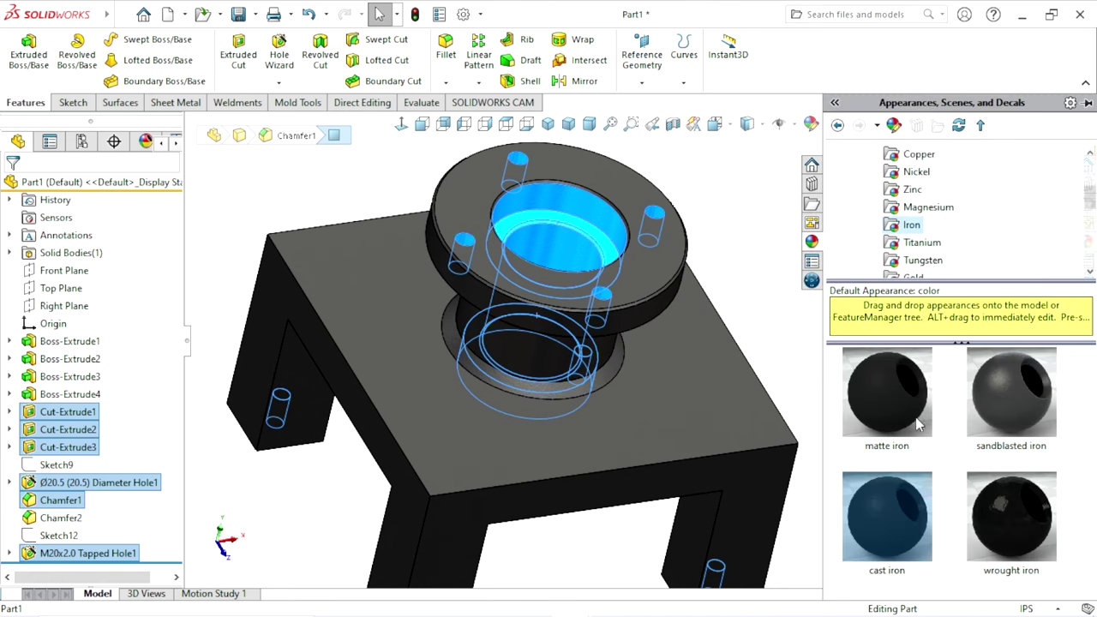
scroll(924, 221, up, 3)
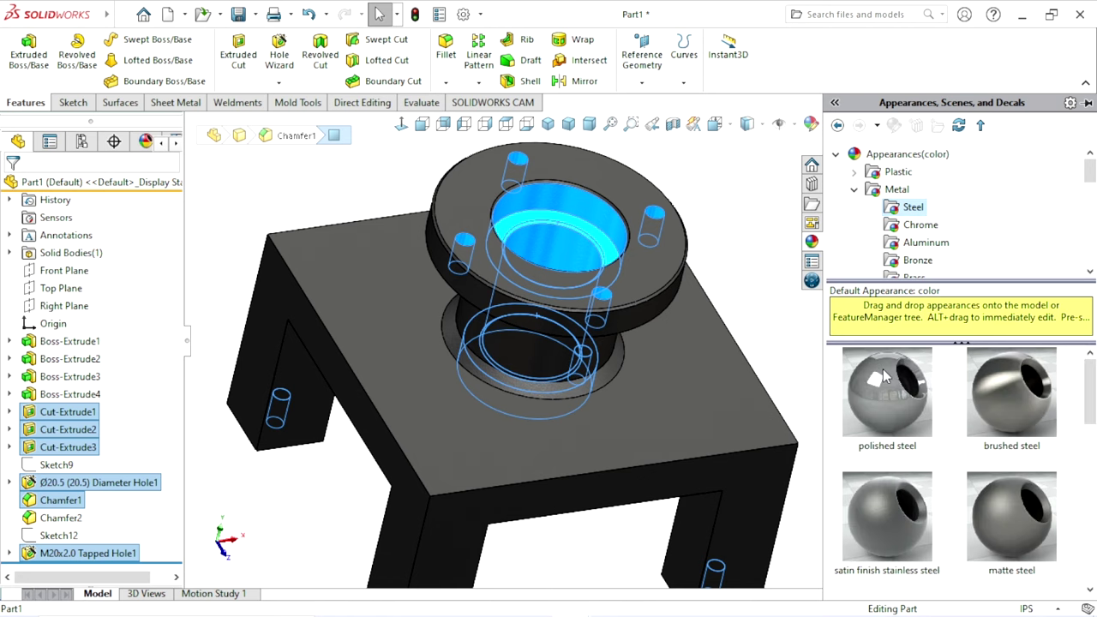
double_click(887, 381)
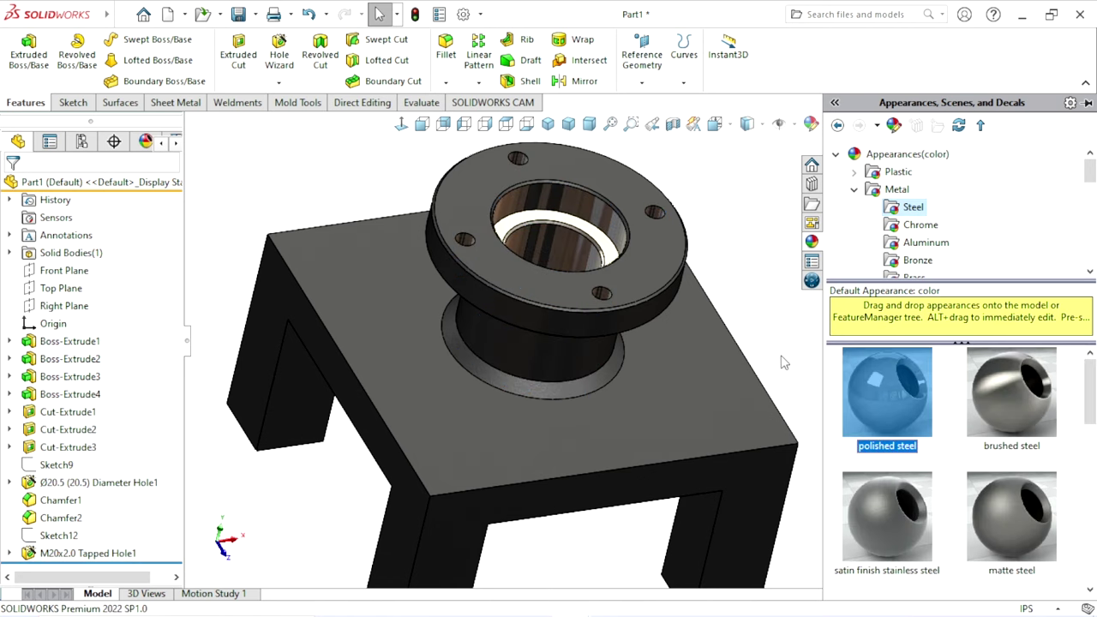
Step: Orbit around the flange to inspect the polished steel finish on the whole part
scroll(660, 383, up, 5)
scroll(636, 335, down, 5)
scroll(587, 406, down, 3)
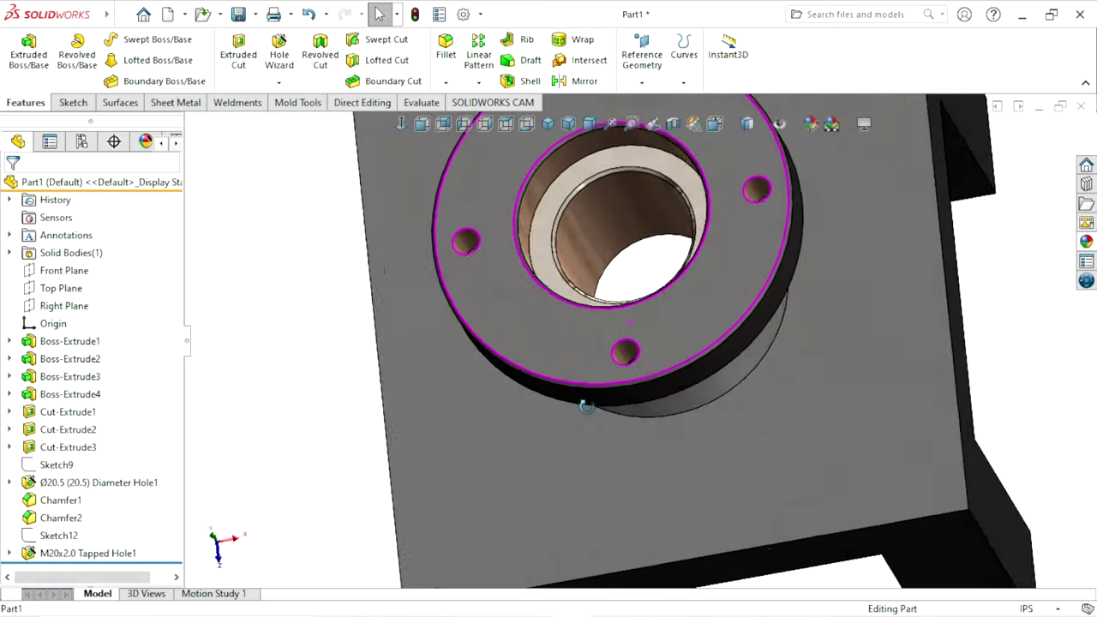
mouse_move(586, 406)
middle_down()
mouse_move(634, 448)
mouse_move(777, 436)
mouse_move(656, 420)
mouse_move(600, 351)
middle_up()
scroll(739, 428, up, 5)
middle_drag(739, 428, 828, 385)
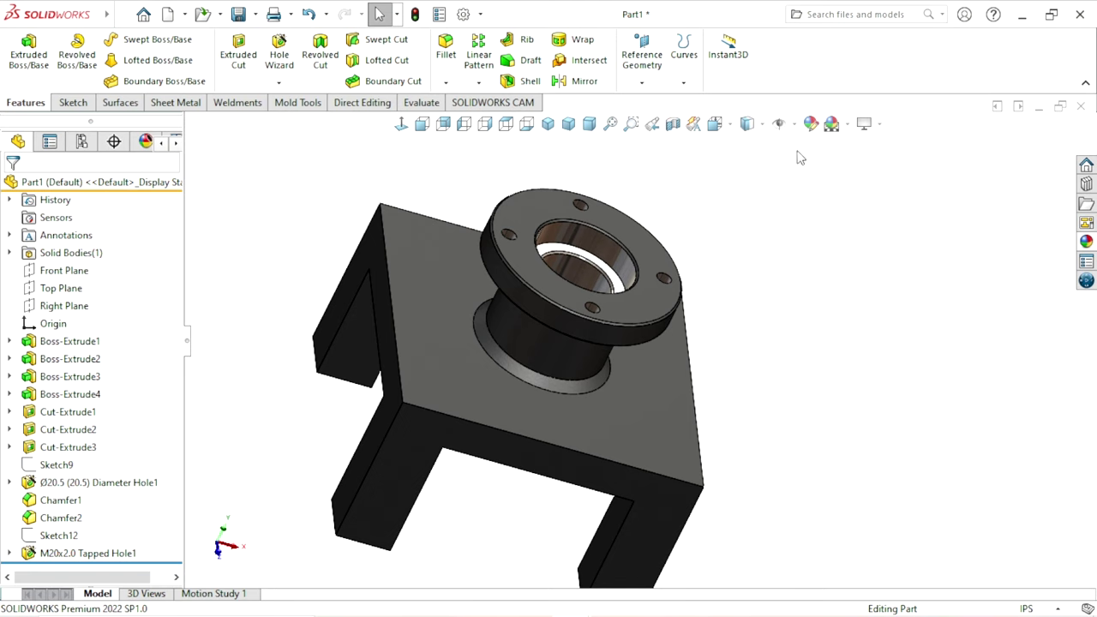
Step: Recolour the part's appearance with the cyan swatch and resize the mapping box around the boss
click(811, 124)
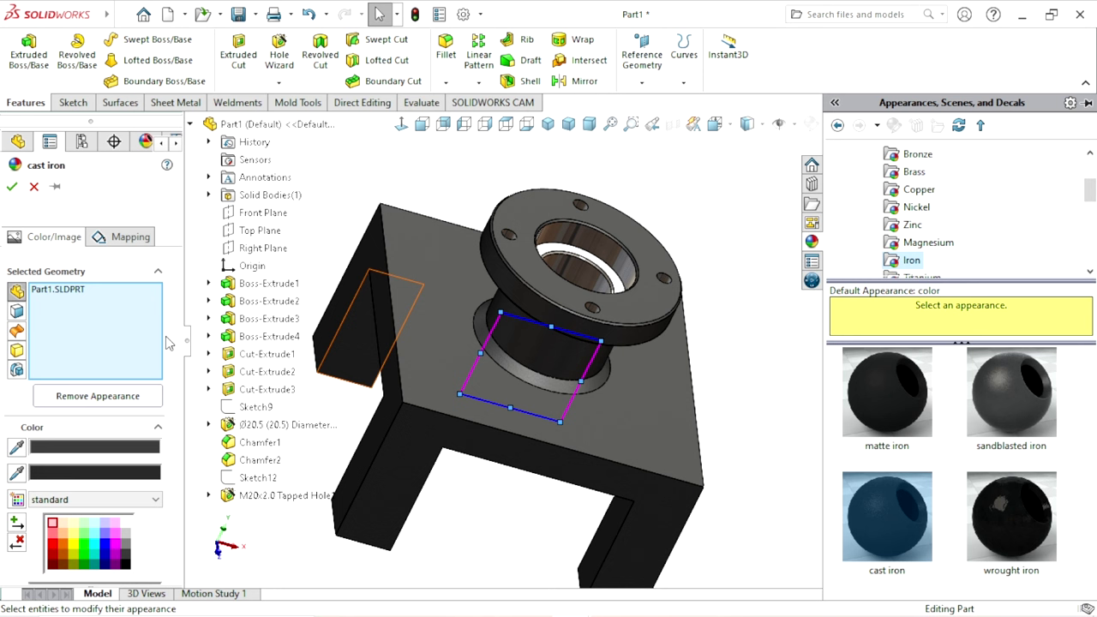
click(96, 552)
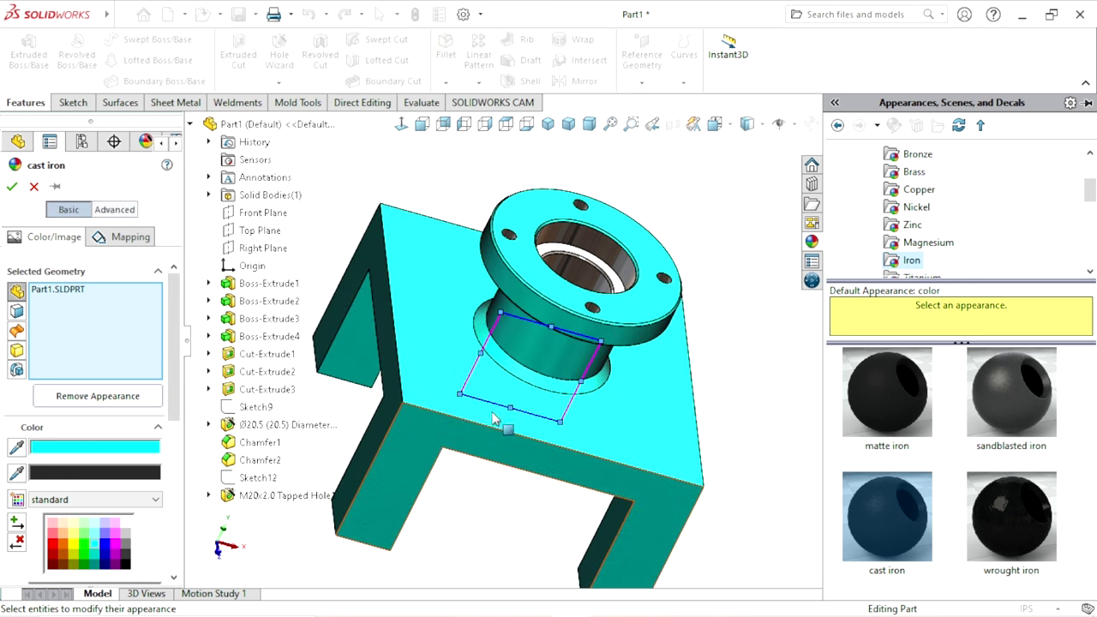
scroll(502, 421, down, 3)
scroll(534, 385, down, 2)
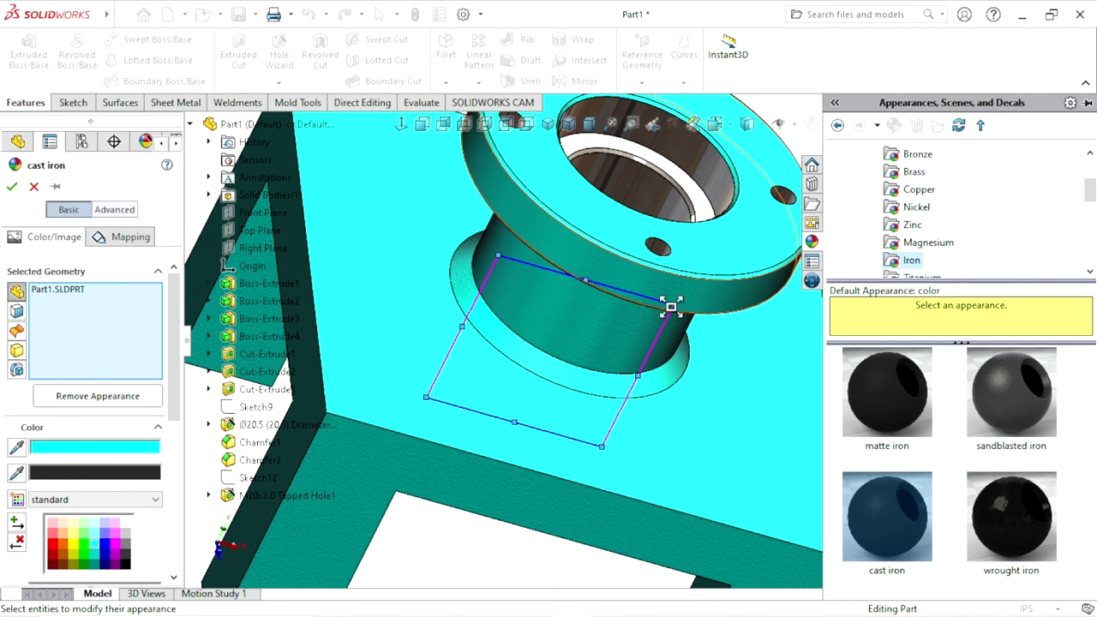
mouse_move(671, 306)
mouse_down()
mouse_move(762, 277)
mouse_move(754, 286)
mouse_move(888, 223)
mouse_up()
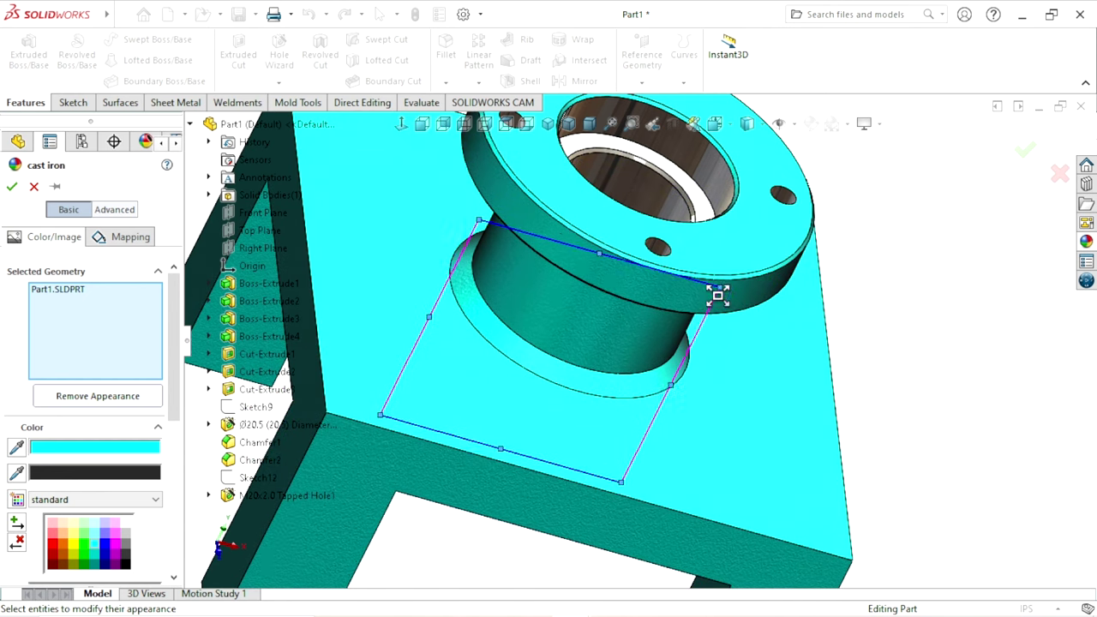
mouse_move(888, 223)
mouse_down()
mouse_move(843, 244)
mouse_move(957, 205)
mouse_move(685, 318)
mouse_up()
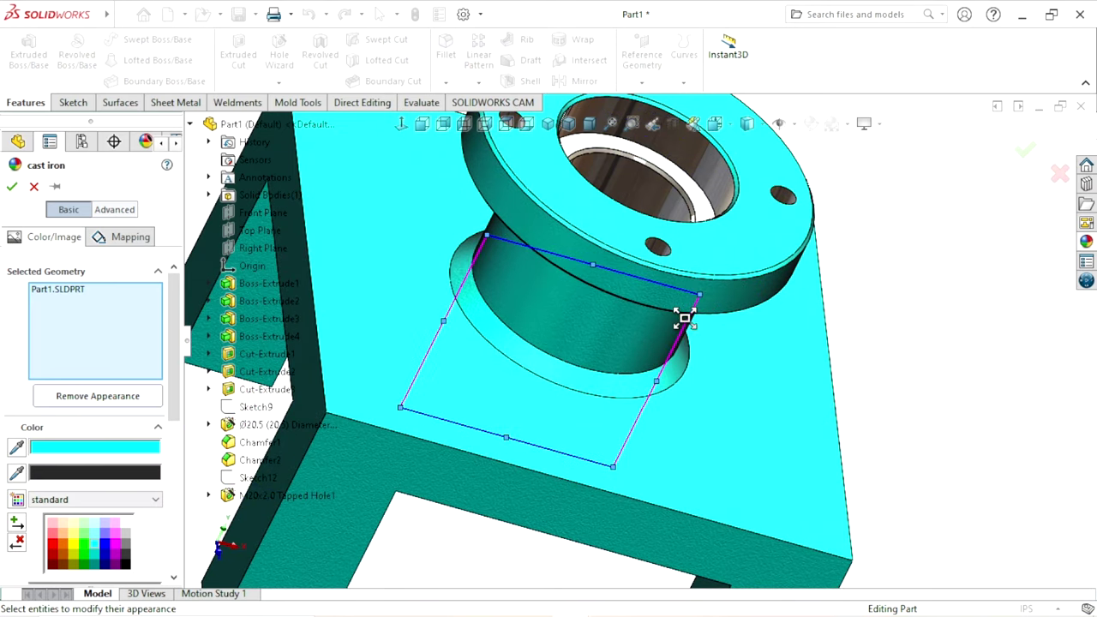
Step: Accept the cyan appearance, then fit the housing in isometric view and pan it left
click(11, 188)
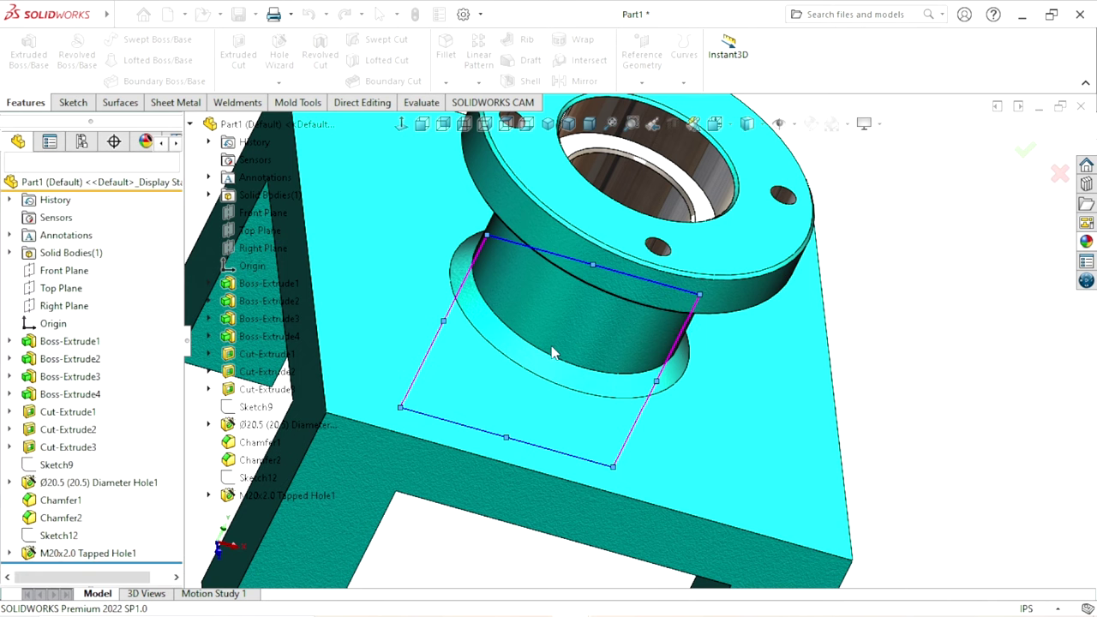
key(ctrl+7)
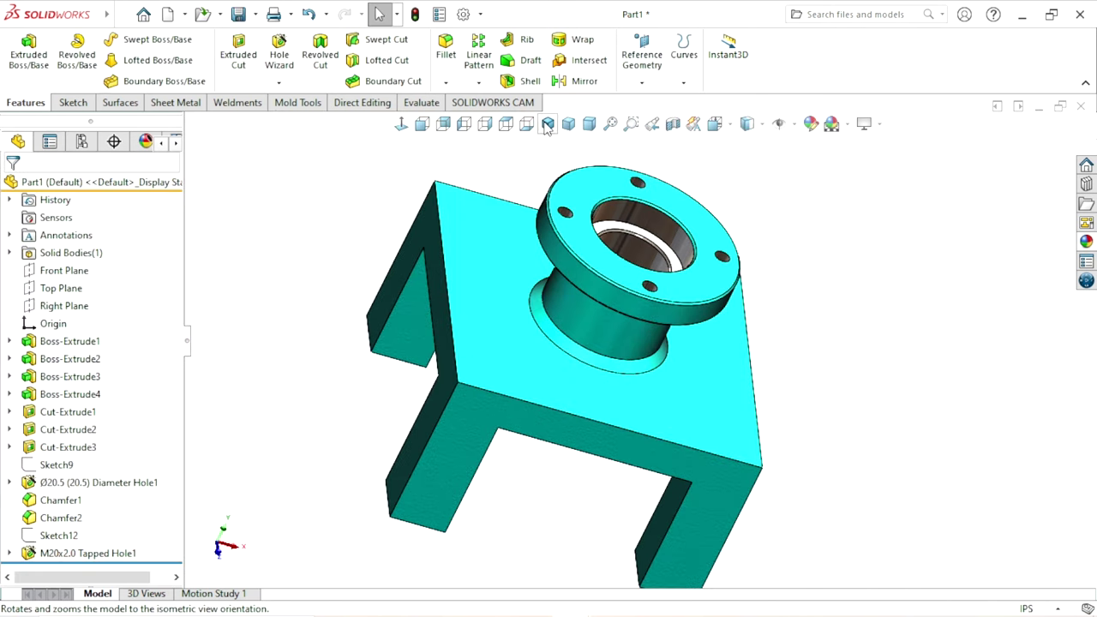
click(546, 125)
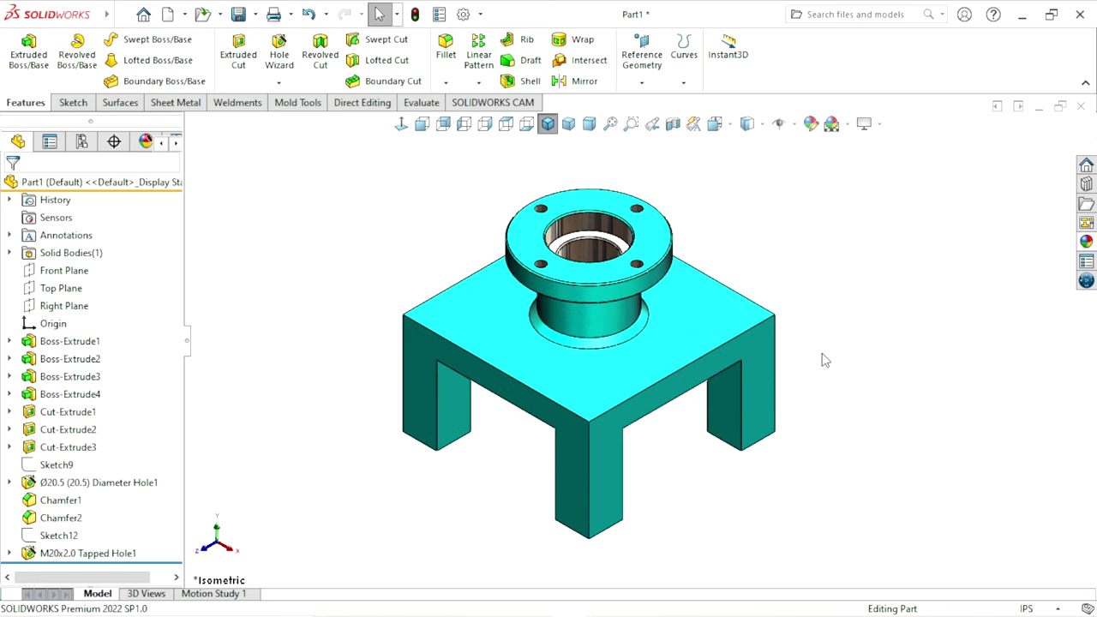
key(ctrl+Left)
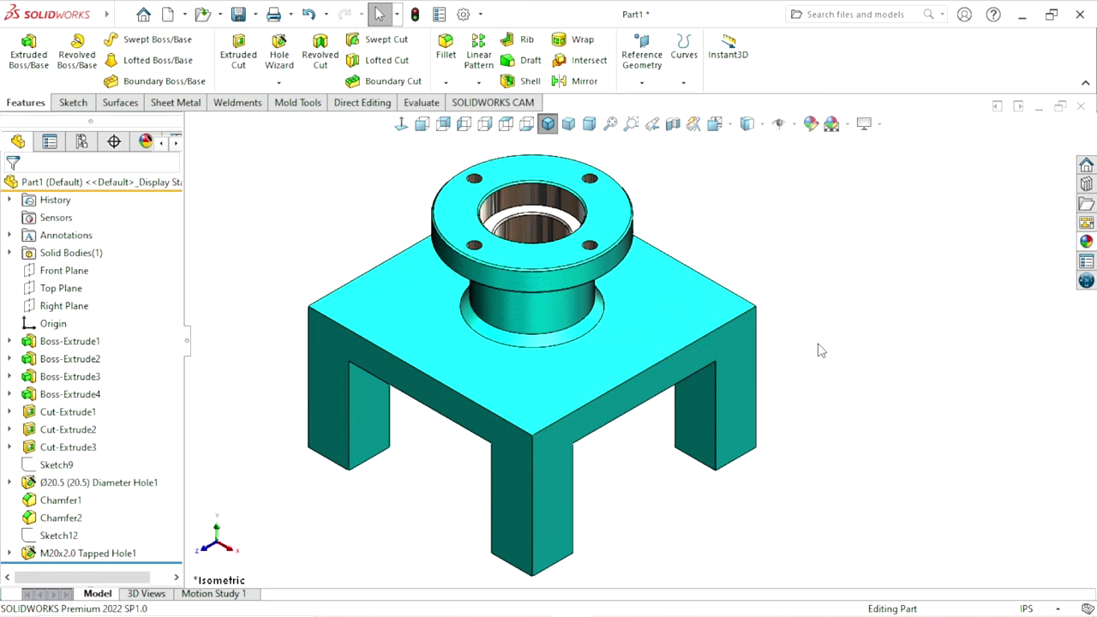
key(ctrl+Left)
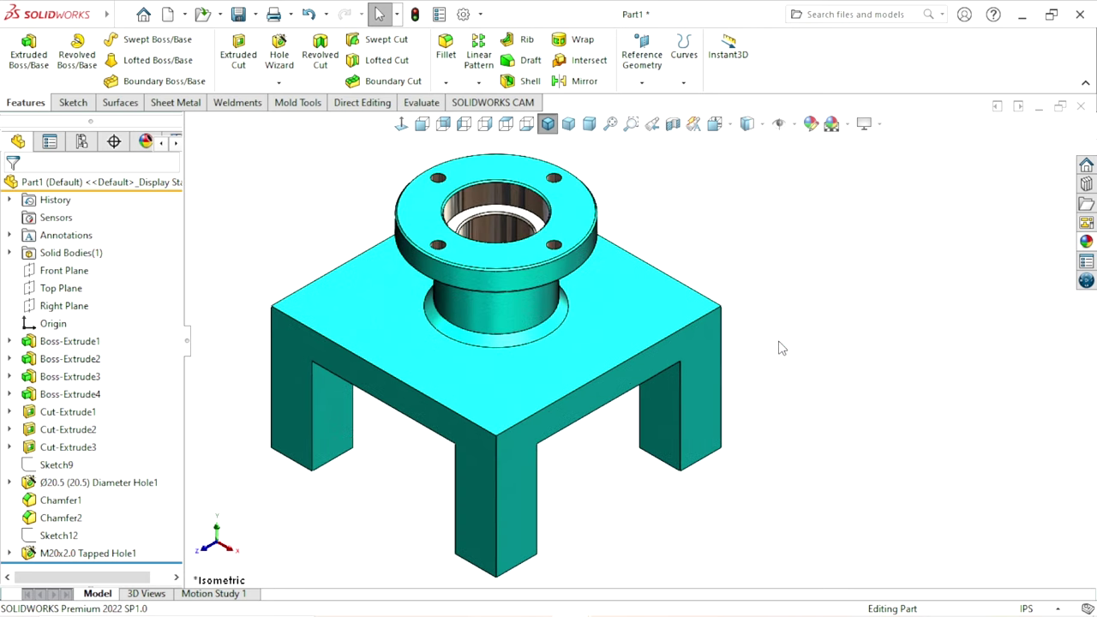